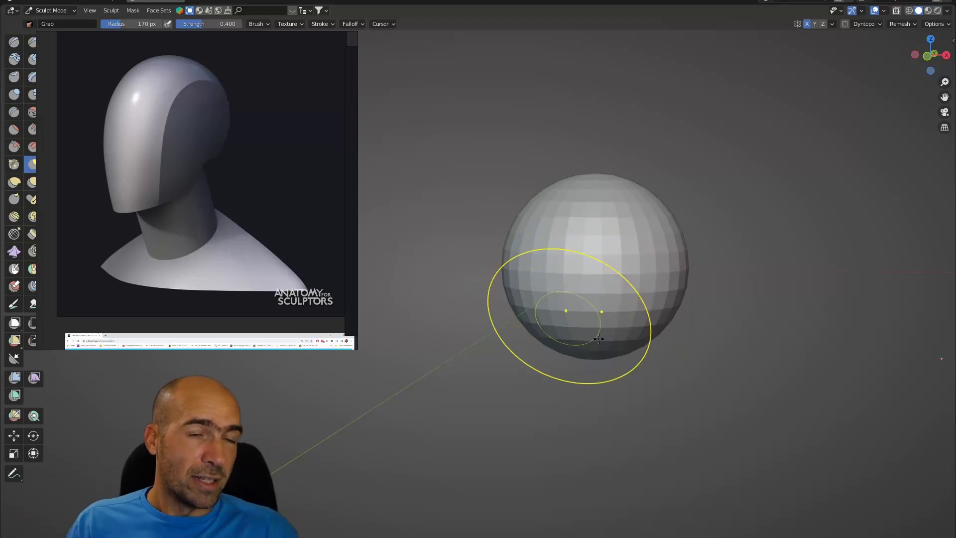
Step: Shape the sphere with the Grab brush, pulling its lower front down into a chin and pushing the sides of the head inward
left_click_drag(587, 335, 598, 450)
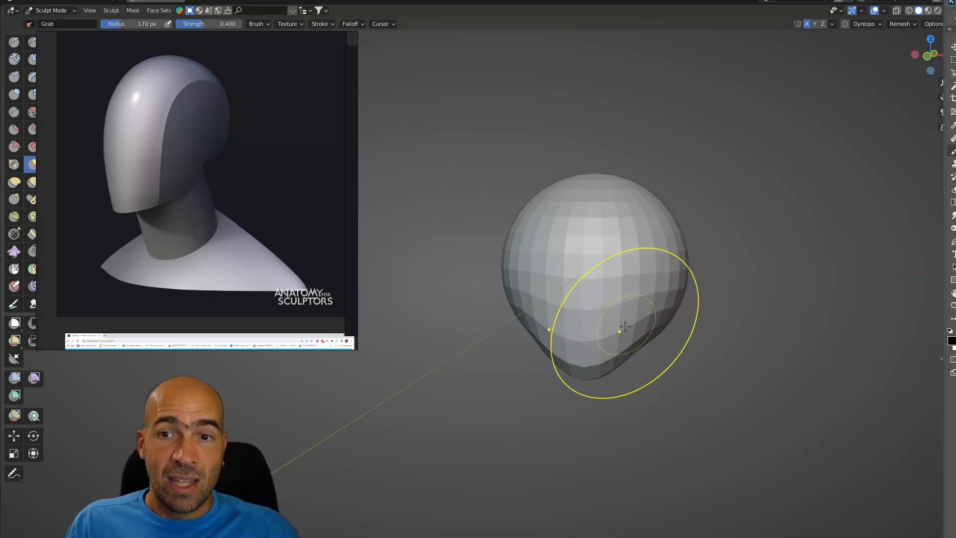
left_click_drag(620, 347, 609, 384)
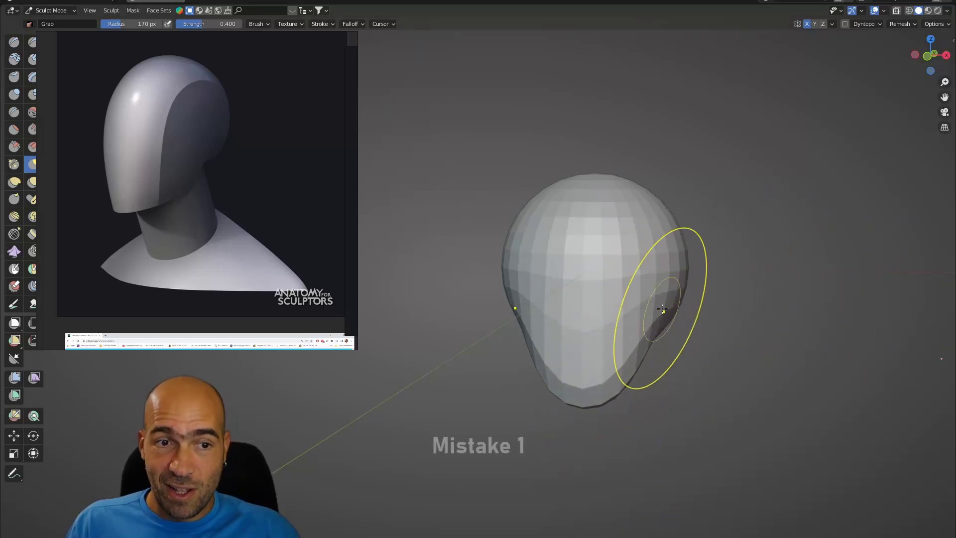
left_click_drag(683, 268, 674, 270)
left_click_drag(672, 303, 663, 305)
left_click_drag(674, 231, 666, 233)
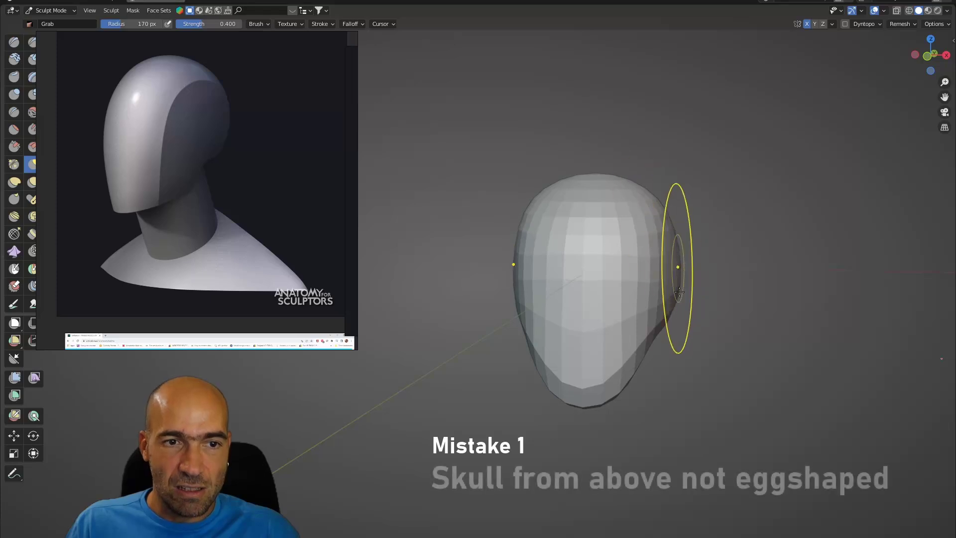
left_click_drag(678, 294, 669, 297)
Step: Reduce the Grab brush radius to 123 px and pull the rear underside of the head down to start the neck
middle_click_drag(685, 307, 682, 351)
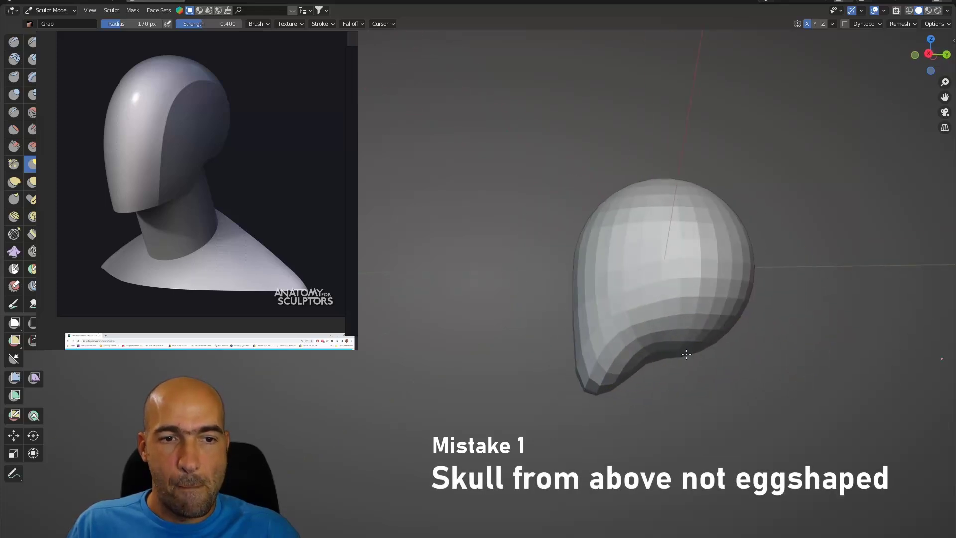
key("bracketleft")
key("bracketleft")
key("bracketleft")
left_click_drag(686, 336, 711, 398)
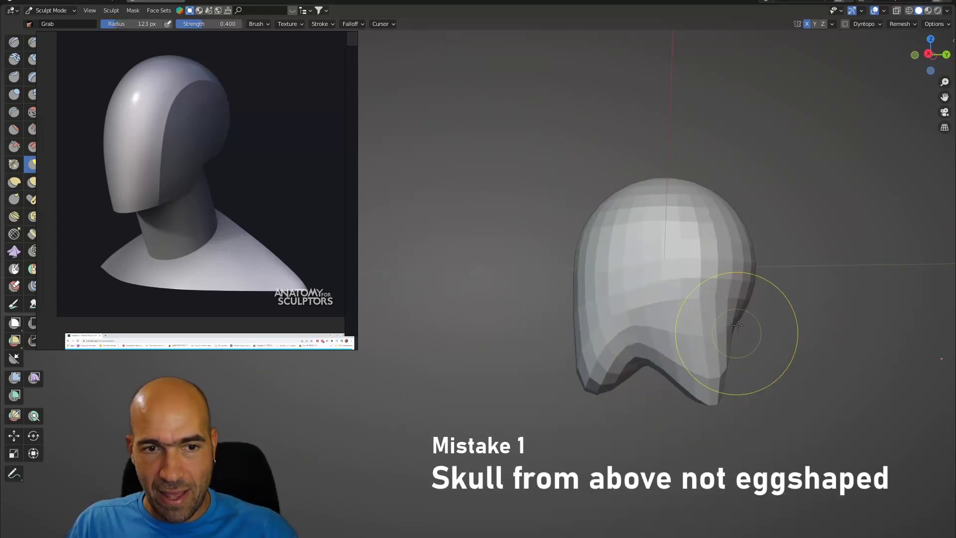
left_click_drag(737, 334, 745, 362)
Step: Examine the reference photos of heads seen from above to study the outline of the cranium
scroll(112, 189, "down", 6)
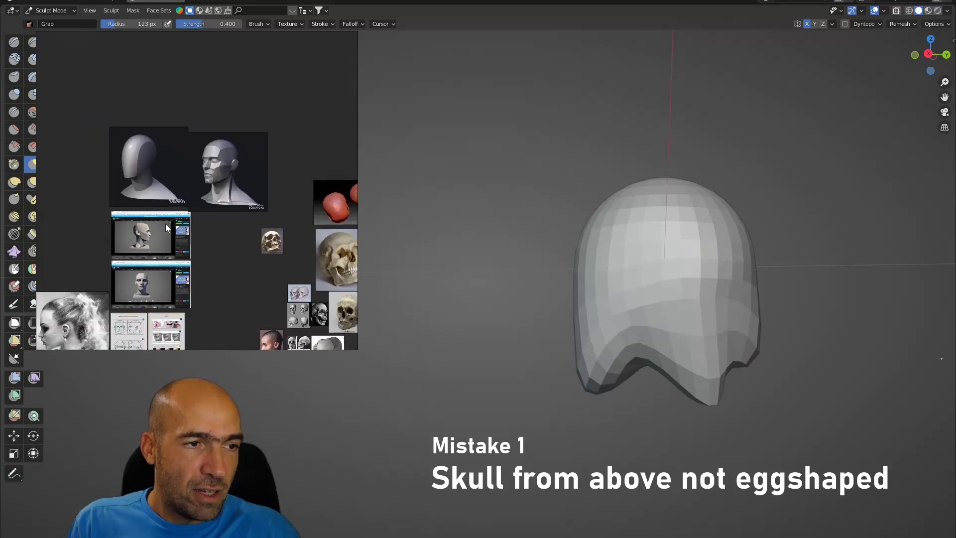
middle_click_drag(124, 200, 192, 47)
middle_click_drag(129, 218, 207, 210)
scroll(148, 198, "up", 6)
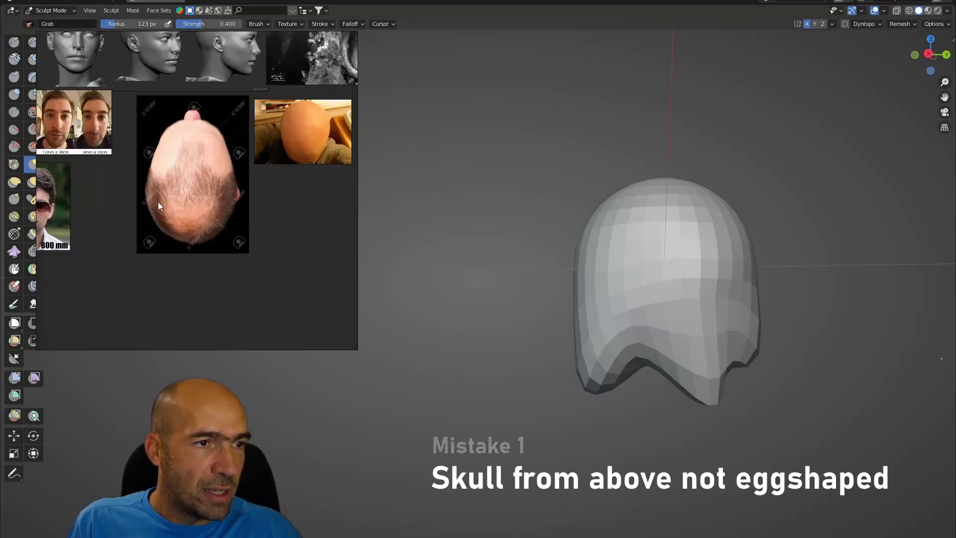
middle_click_drag(193, 162, 199, 178)
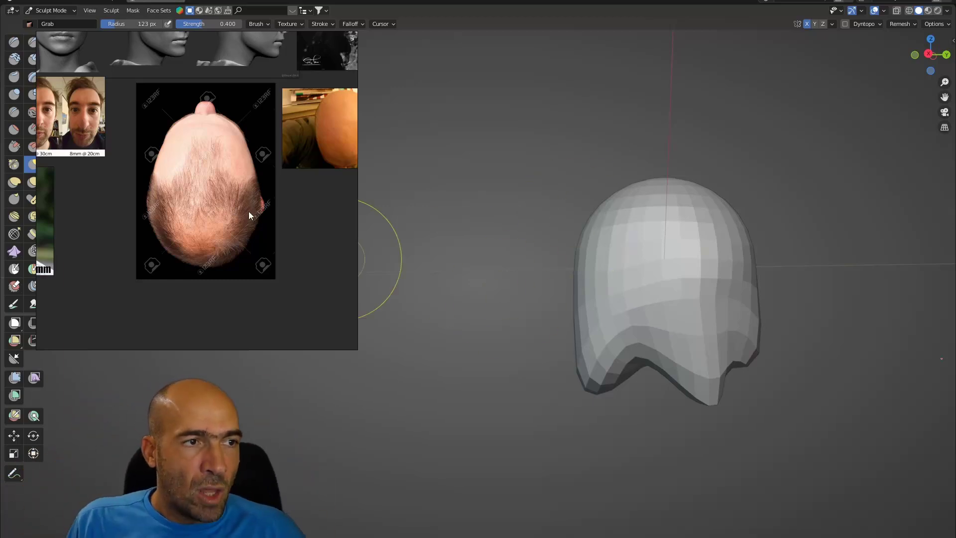
middle_click_drag(323, 192, 229, 225)
scroll(284, 191, "up", 4)
middle_click_drag(246, 139, 256, 190)
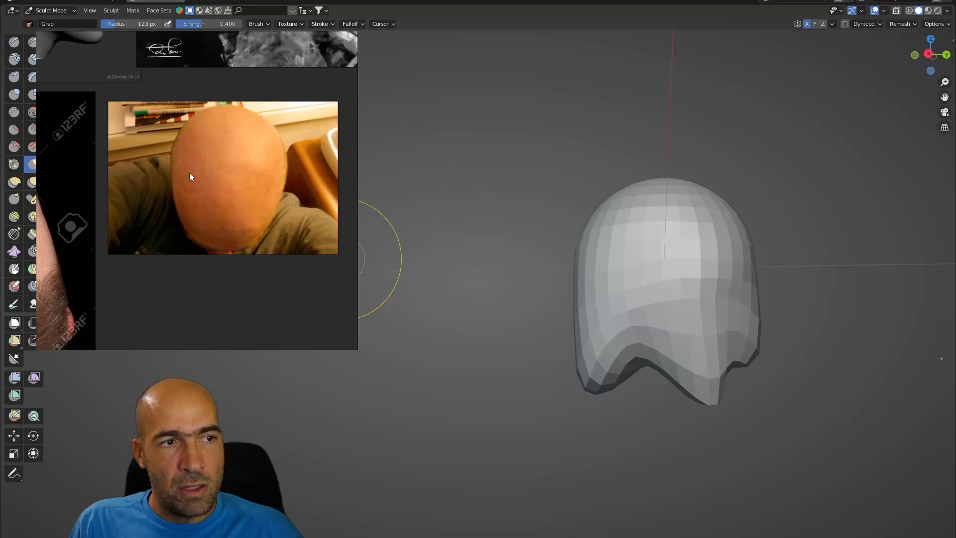
Step: Find the top-view skull image on the reference board and study the cranium's outline from above
scroll(192, 172, "down", 6)
middle_click_drag(308, 102, 161, 288)
scroll(160, 288, "down", 5)
middle_click_drag(318, 250, 216, 213)
scroll(215, 212, "up", 3)
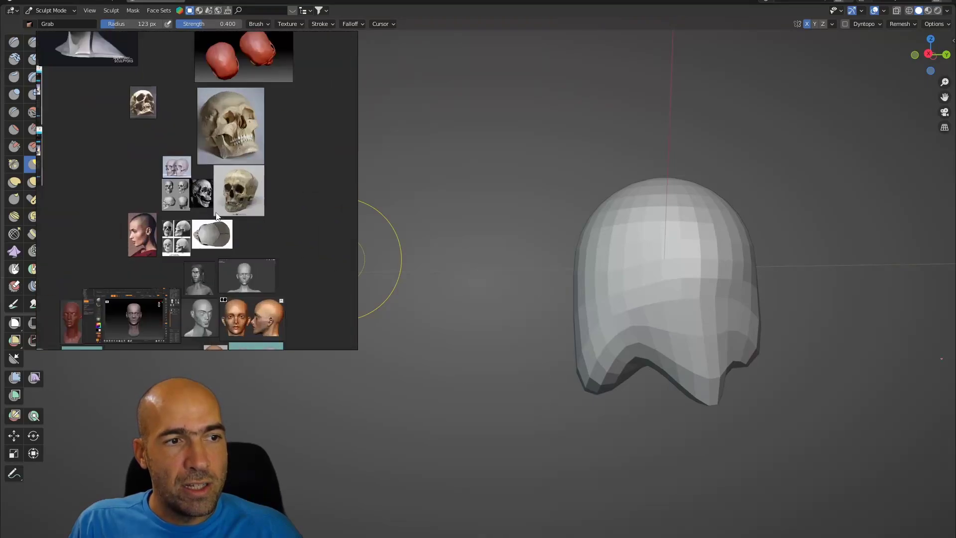
scroll(217, 216, "up", 8)
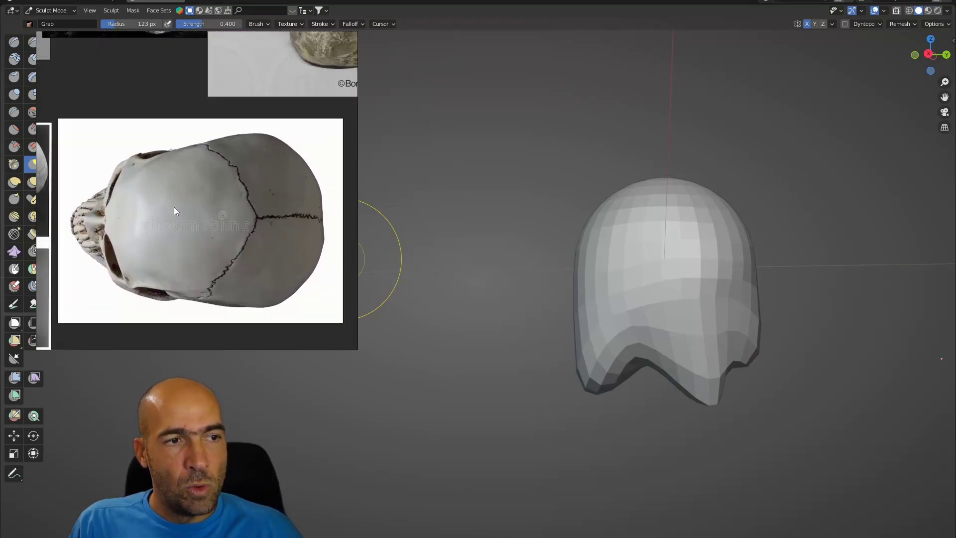
scroll(174, 207, "down", 3)
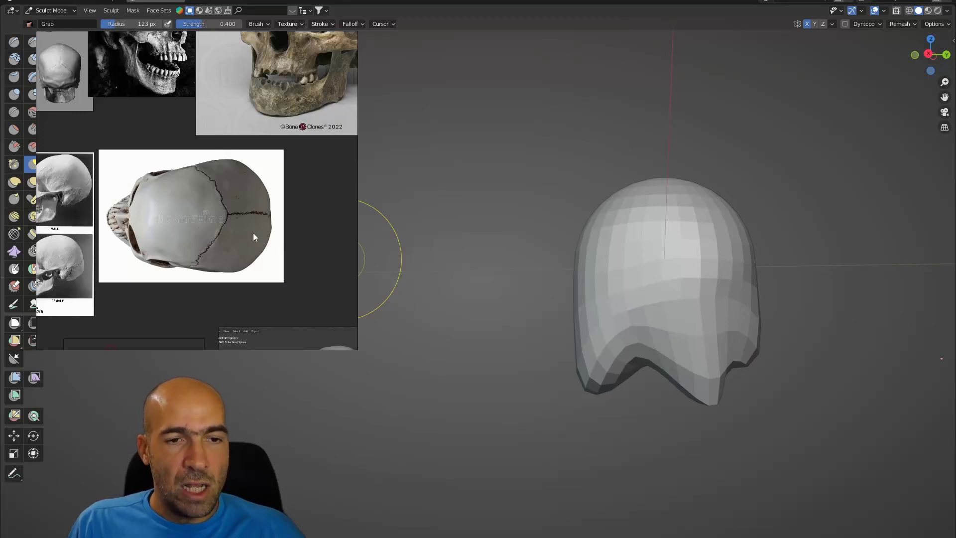
Step: Extend the neck downward from beneath the skull with further Grab strokes
mouse_move(726, 354)
left_mouse_down()
mouse_move(673, 390)
mouse_move(671, 449)
left_mouse_up()
left_click_drag(693, 397, 629, 442)
mouse_move(631, 421)
middle_mouse_down()
mouse_move(670, 405)
mouse_move(662, 400)
middle_mouse_up()
left_click_drag(650, 397, 649, 474)
left_click_drag(689, 414, 671, 444)
middle_click_drag(718, 417, 683, 438)
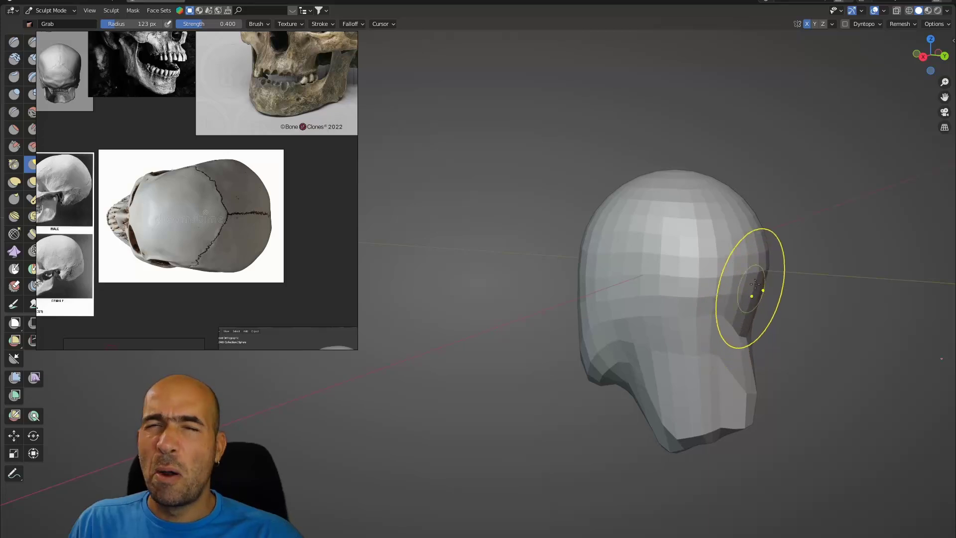
Step: Enlarge the Grab brush radius to 167 px, adjust the back of the skull and check the head from front and back
key("bracketright")
key("bracketright")
key("bracketright")
left_click_drag(751, 257, 741, 277)
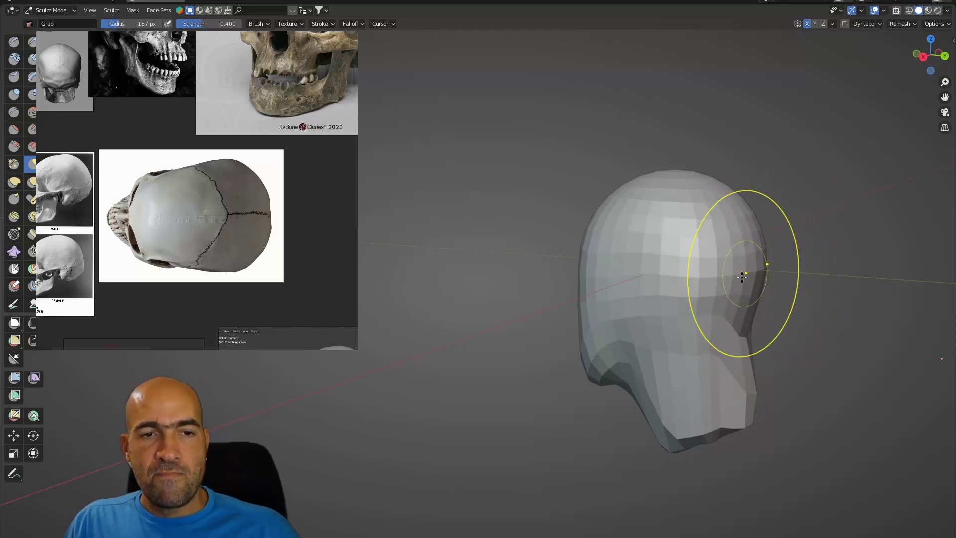
middle_click_drag(741, 278, 757, 217)
middle_click_drag(614, 239, 646, 244)
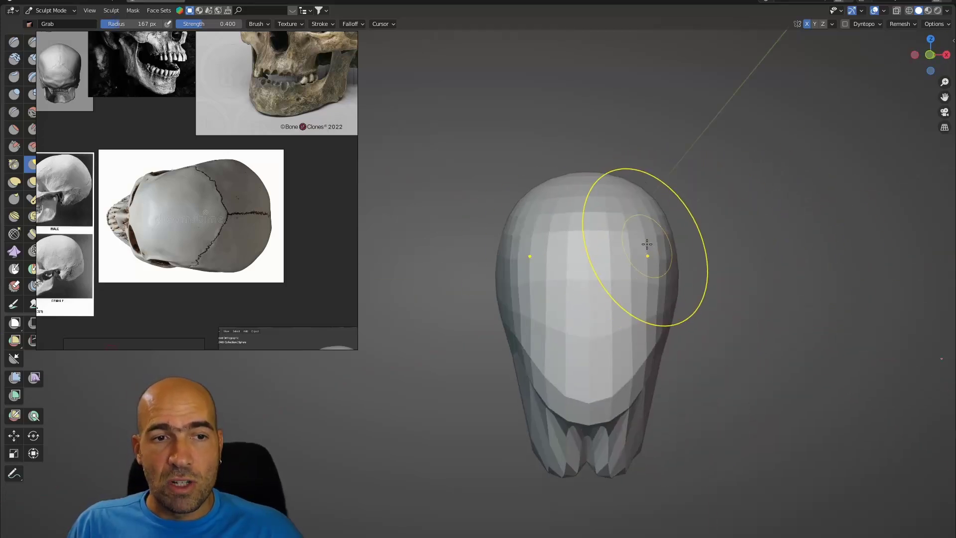
middle_click_drag(716, 280, 687, 288)
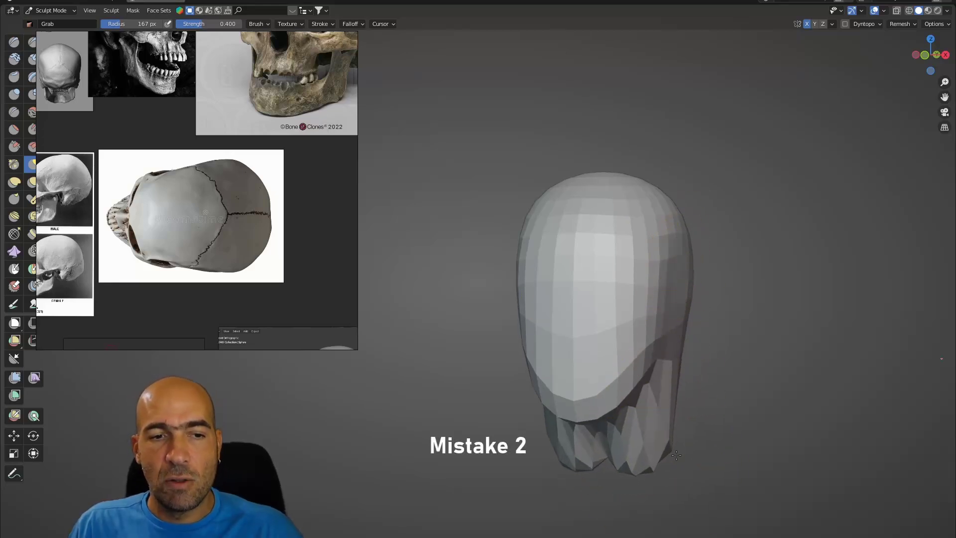
middle_click_drag(722, 416, 619, 420)
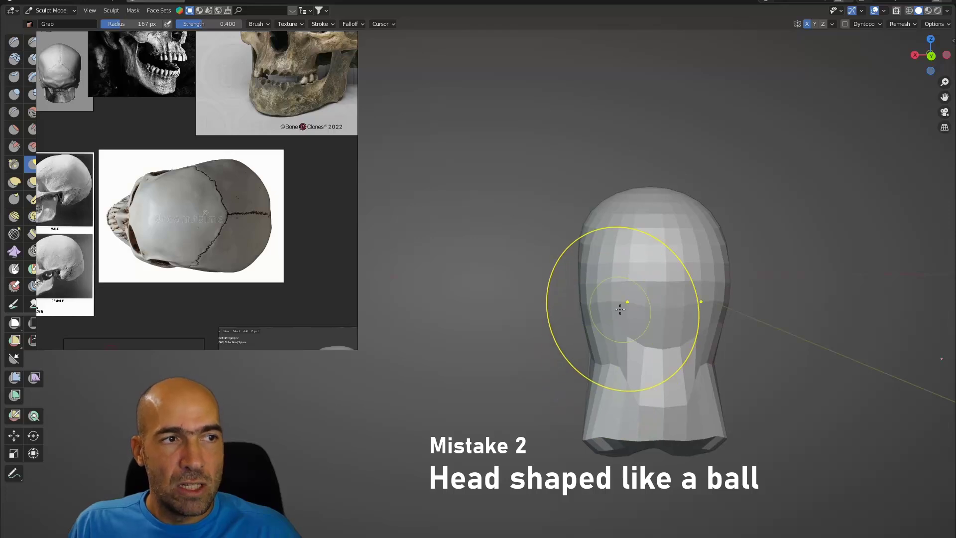
Step: Study the skull references from front, side and top together with the shaved-head profile photo to compare cranium shapes
scroll(149, 71, "up", 5)
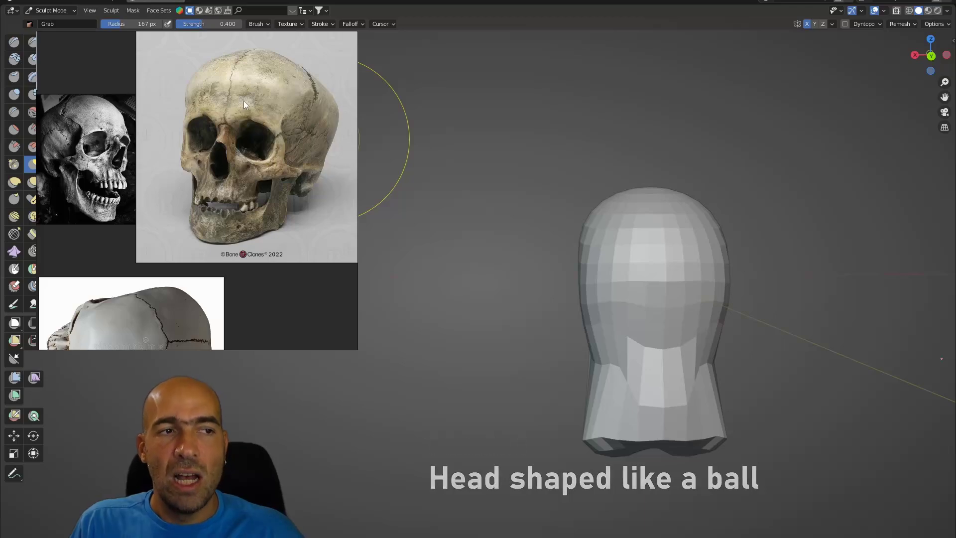
scroll(254, 125, "down", 5)
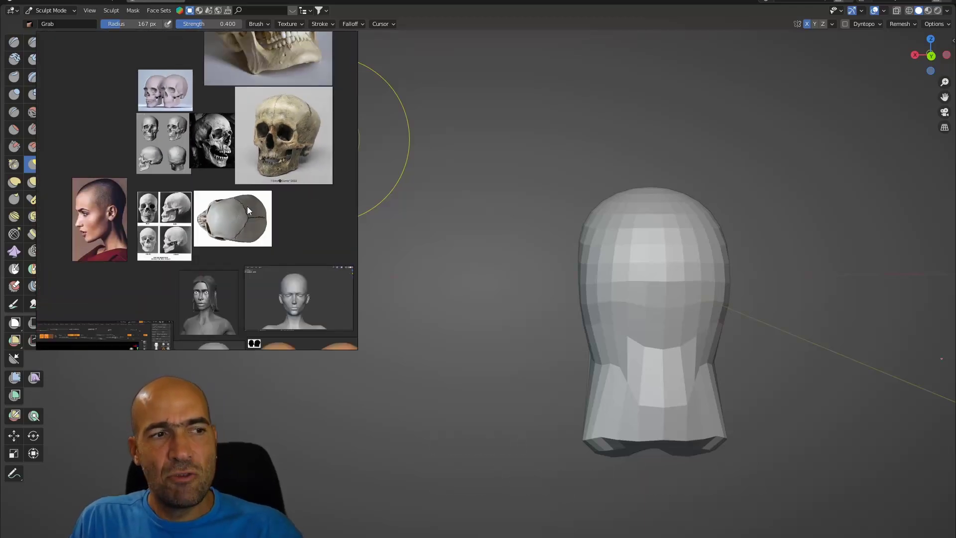
scroll(185, 216, "up", 8)
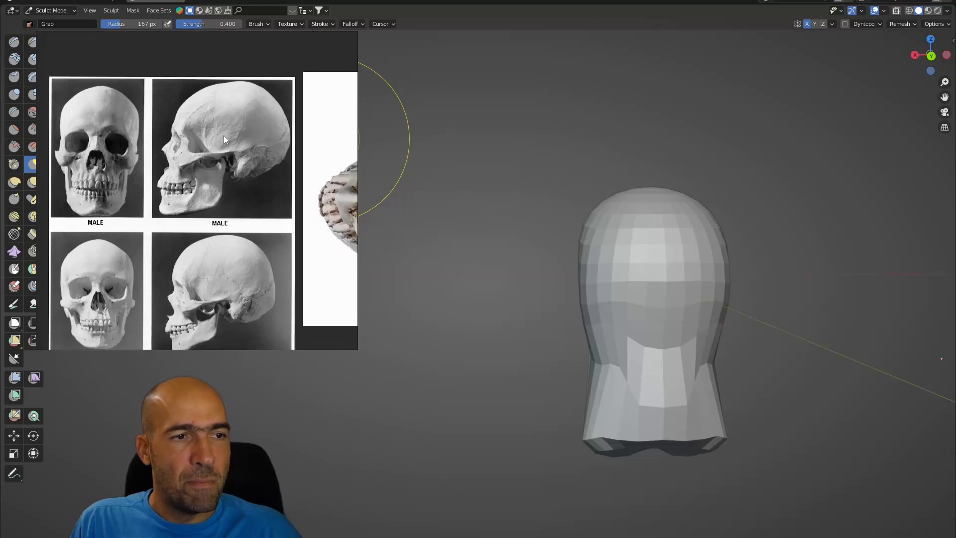
middle_click_drag(223, 136, 223, 129)
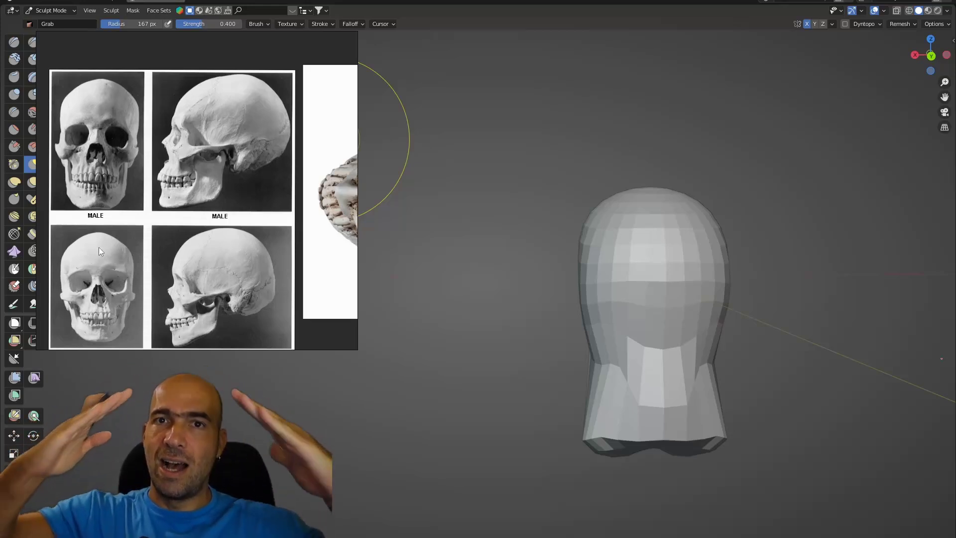
scroll(122, 229, "down", 5)
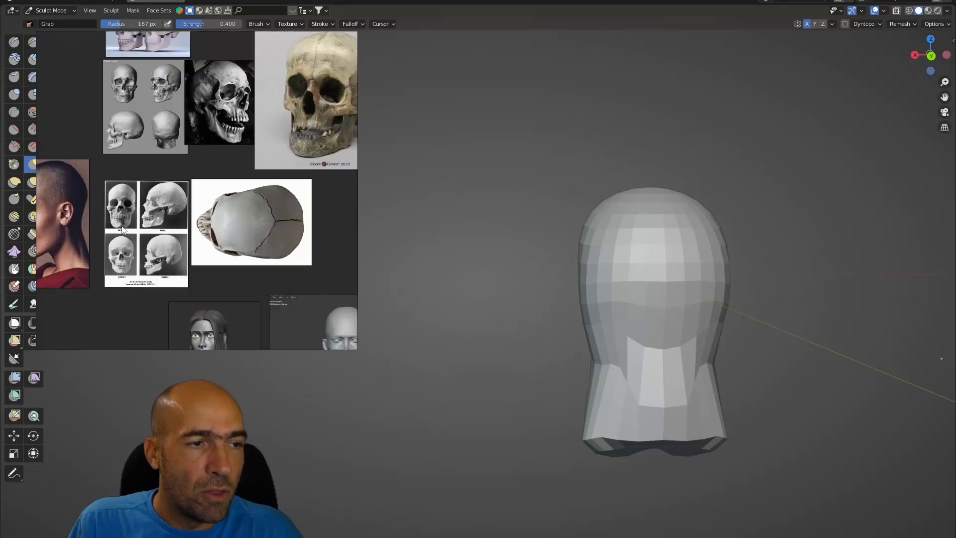
scroll(159, 206, "up", 5)
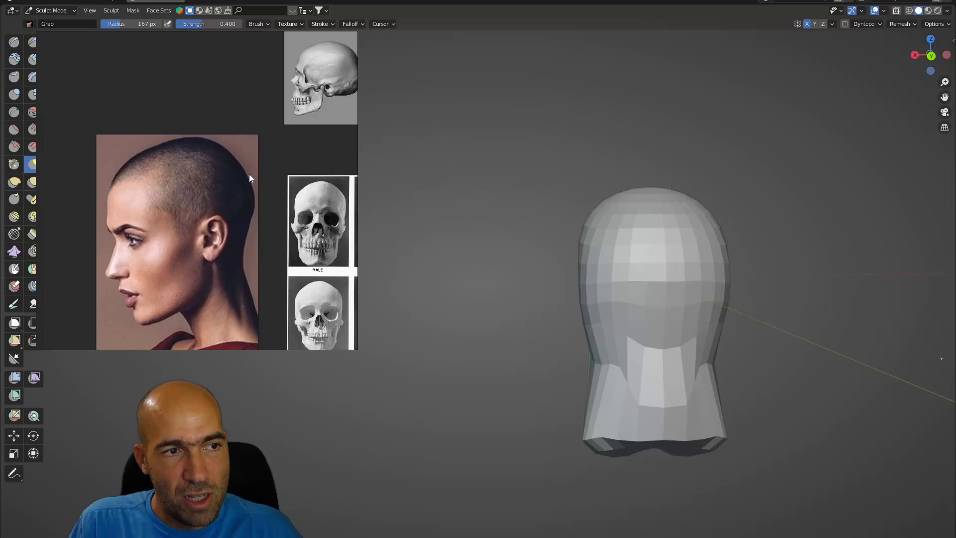
middle_click_drag(288, 205, 87, 180)
middle_click_drag(232, 218, 247, 200)
scroll(242, 193, "down", 3)
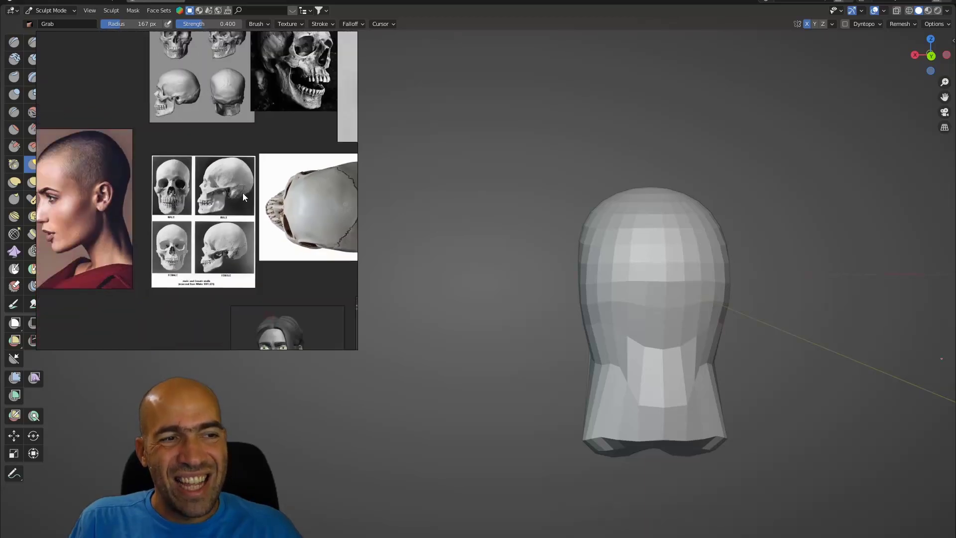
scroll(242, 193, "up", 3)
scroll(241, 194, "down", 1)
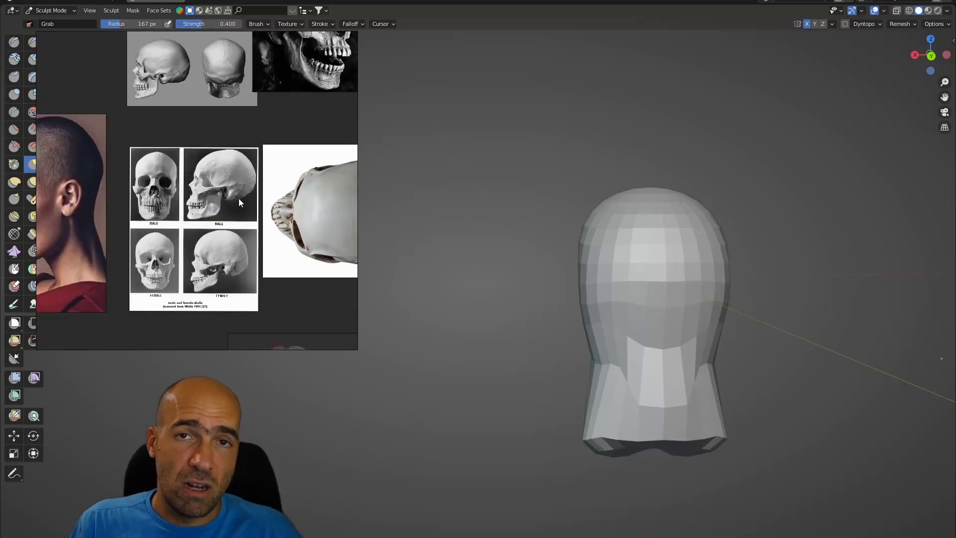
Step: Refine the sides and back of the neck below the skull with the Grab brush, working from several angles
left_click_drag(584, 327, 602, 334)
middle_click_drag(602, 336, 645, 334)
left_click_drag(605, 335, 595, 336)
mouse_move(640, 339)
middle_mouse_down()
mouse_move(631, 343)
mouse_move(649, 314)
middle_mouse_up()
middle_click_drag(649, 313, 658, 311)
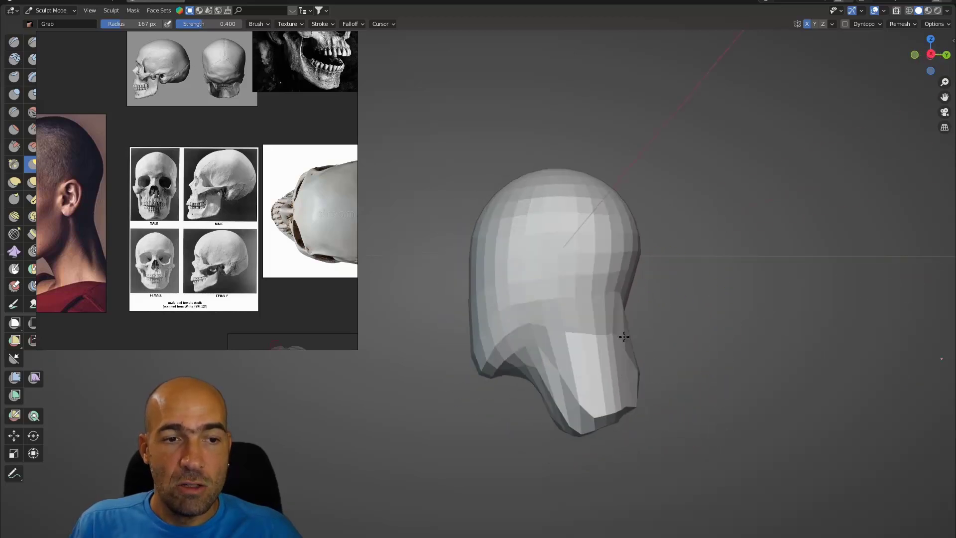
middle_click_drag(650, 406, 546, 401)
mouse_move(592, 381)
left_mouse_down()
mouse_move(607, 399)
mouse_move(598, 392)
left_mouse_up()
middle_click_drag(562, 400, 685, 381)
middle_click_drag(558, 381, 631, 357)
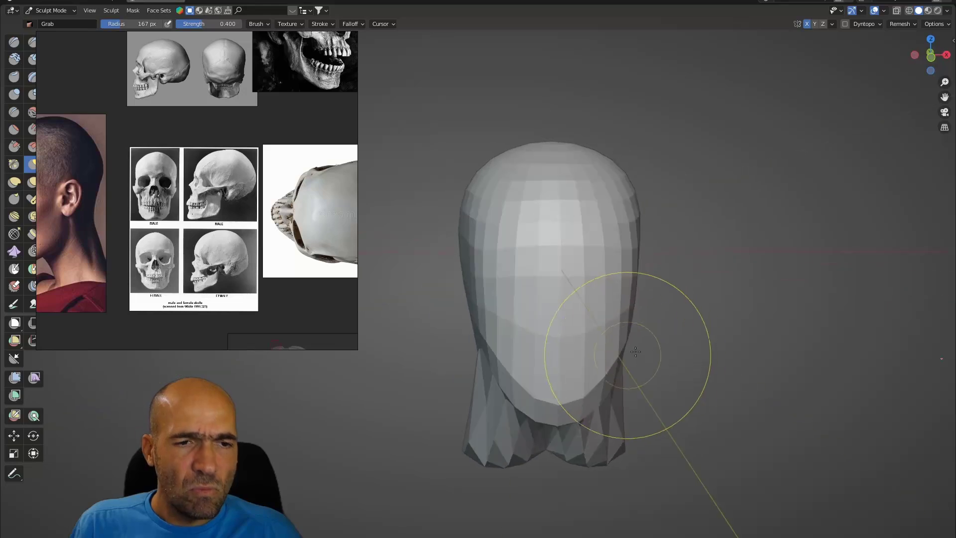
Step: Adjust the side contours of the cranium from the front with upward Grab strokes
scroll(628, 356, "up", 1)
left_click_drag(647, 338, 649, 312)
left_click_drag(649, 251, 650, 240)
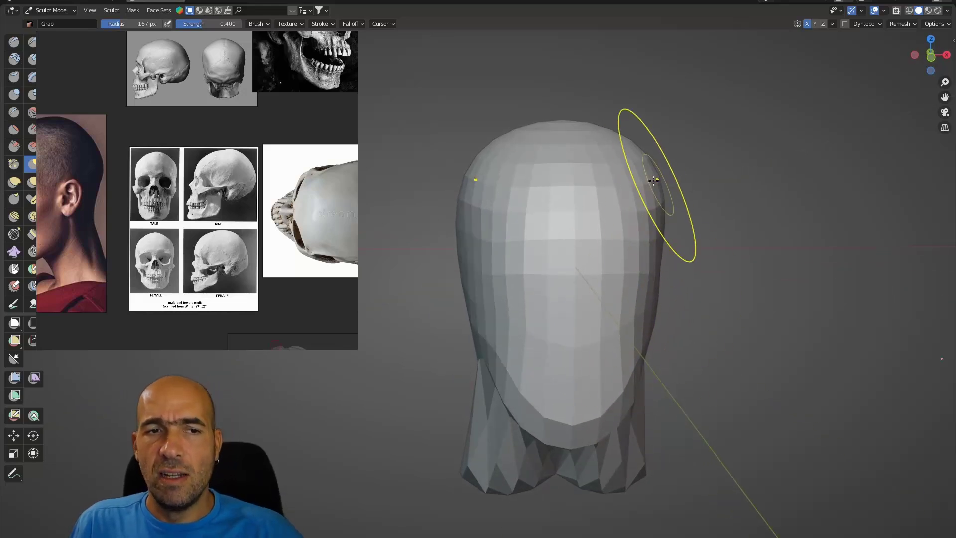
Step: Adjust the upper back of the cranium from the side with the Grab brush
mouse_move(699, 209)
middle_mouse_down()
mouse_move(593, 219)
mouse_move(622, 222)
mouse_move(641, 204)
middle_mouse_up()
scroll(597, 226, "down", 2)
scroll(609, 225, "down", 3)
mouse_move(641, 204)
left_mouse_down()
mouse_move(571, 252)
mouse_move(618, 243)
left_mouse_up()
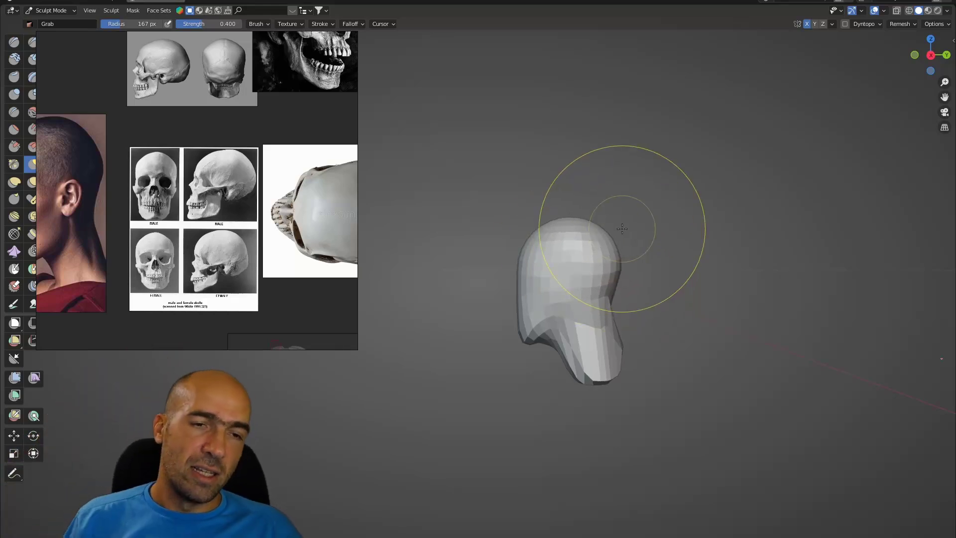
mouse_move(683, 283)
middle_mouse_down("ctrl")
mouse_move(691, 228)
mouse_move(674, 225)
middle_mouse_up("ctrl")
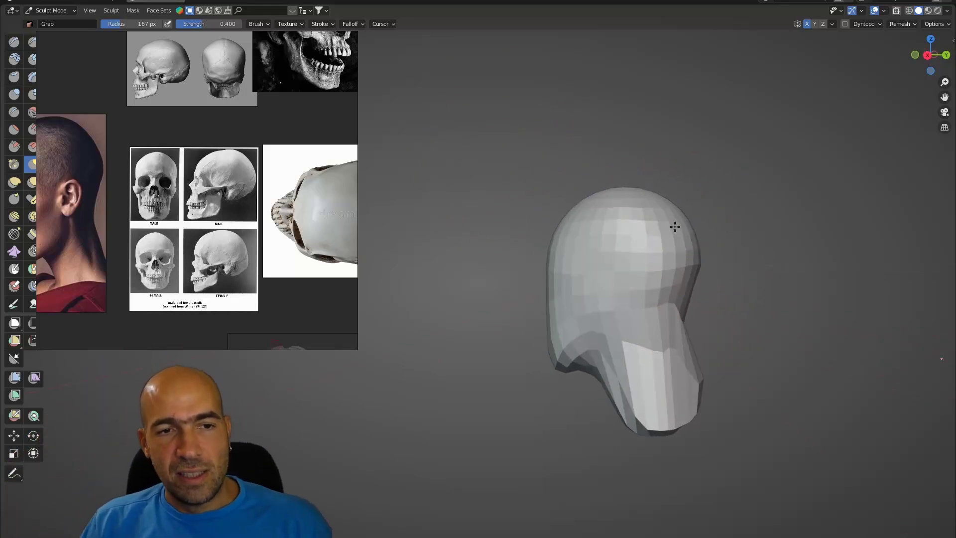
left_click_drag(674, 222, 677, 214)
mouse_move(721, 218)
middle_mouse_down()
mouse_move(767, 221)
mouse_move(759, 228)
mouse_move(715, 217)
middle_mouse_up()
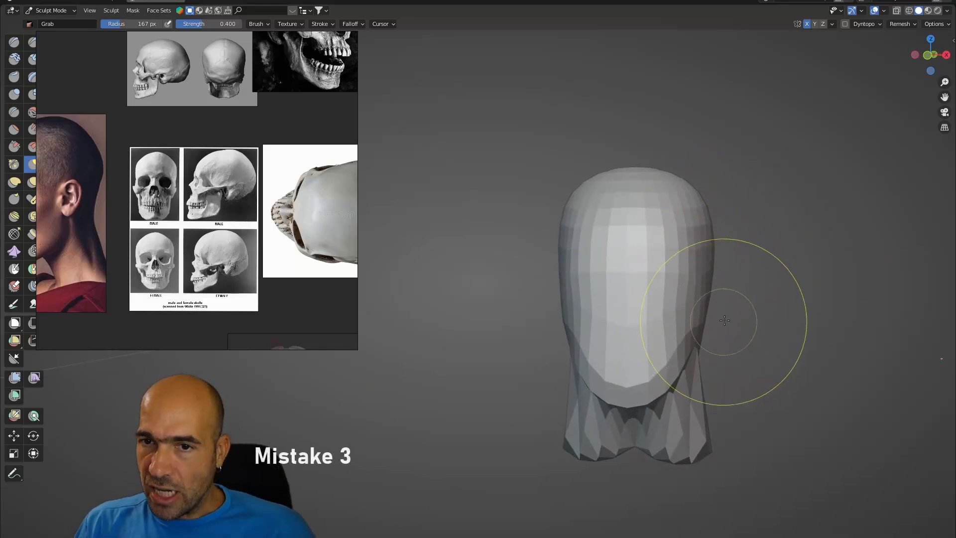
Step: Compare the head's side view with the shaved-head profile photo and show the face-profile annotations drawn over the screen
middle_click_drag(740, 299, 724, 310)
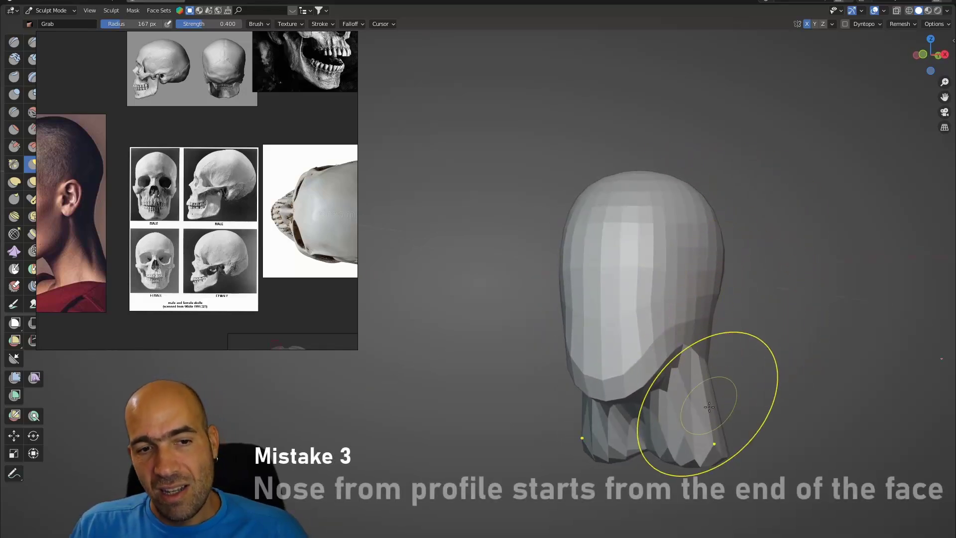
middle_click_drag(670, 473, 716, 435)
middle_click_drag(750, 339, 707, 334)
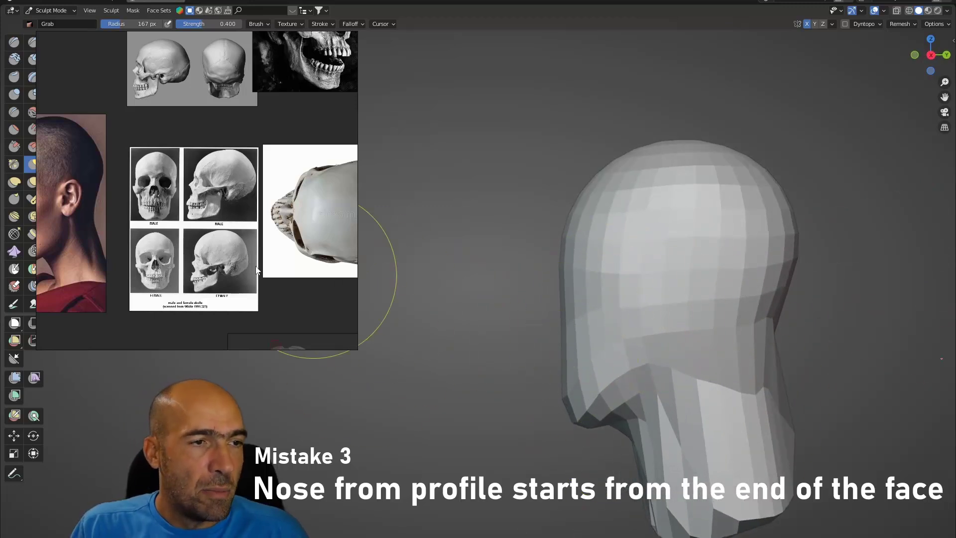
middle_click_drag(159, 236, 272, 234)
scroll(138, 228, "up", 2)
scroll(139, 230, "up", 3)
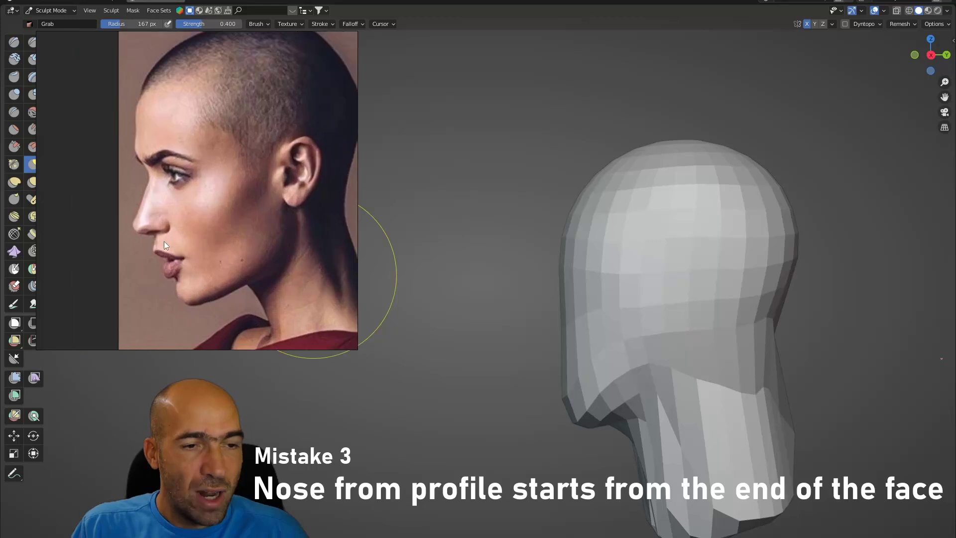
key("ctrl+shift+1")
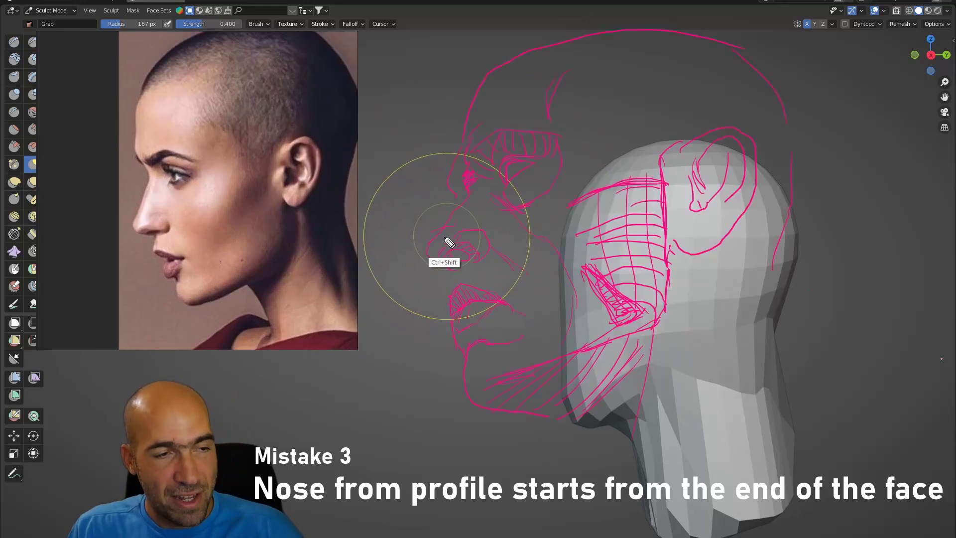
Step: Replace the face annotations with a traced nose and upper-lip outline on the reference photo and clear the drawing
key("ctrl+shift+1")
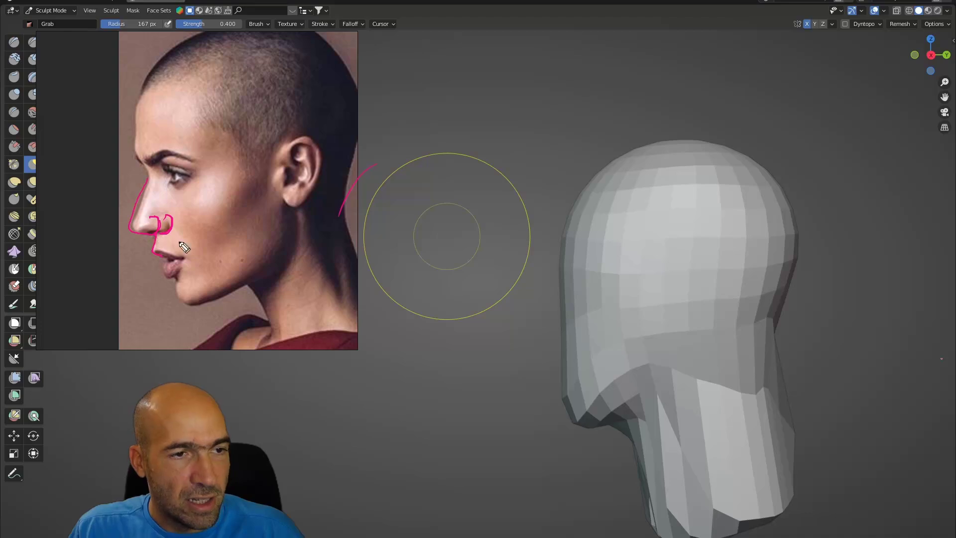
key("ctrl+shift+7")
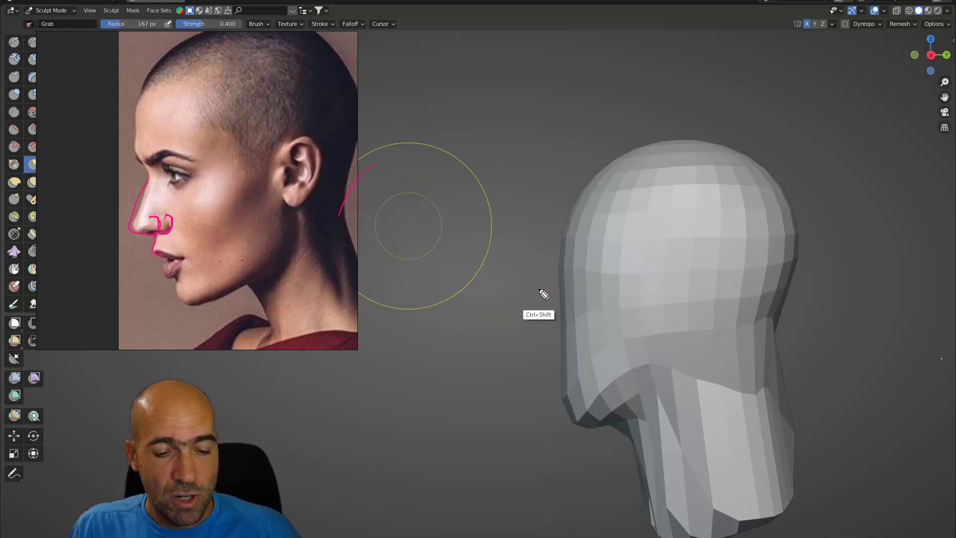
middle_click_drag(517, 316, 594, 347)
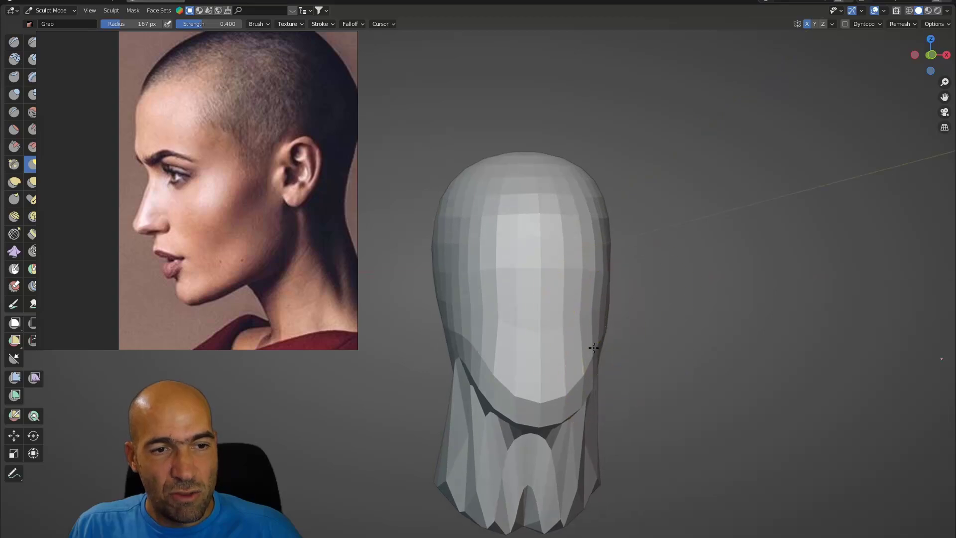
Step: Reduce the Grab brush radius to 135 px and voxel-remesh the head at a finer resolution
mouse_move(560, 384)
middle_mouse_down()
mouse_move(619, 368)
mouse_move(637, 359)
mouse_move(615, 357)
mouse_move(655, 335)
mouse_move(617, 333)
middle_mouse_up()
key("bracketleft")
key("bracketleft")
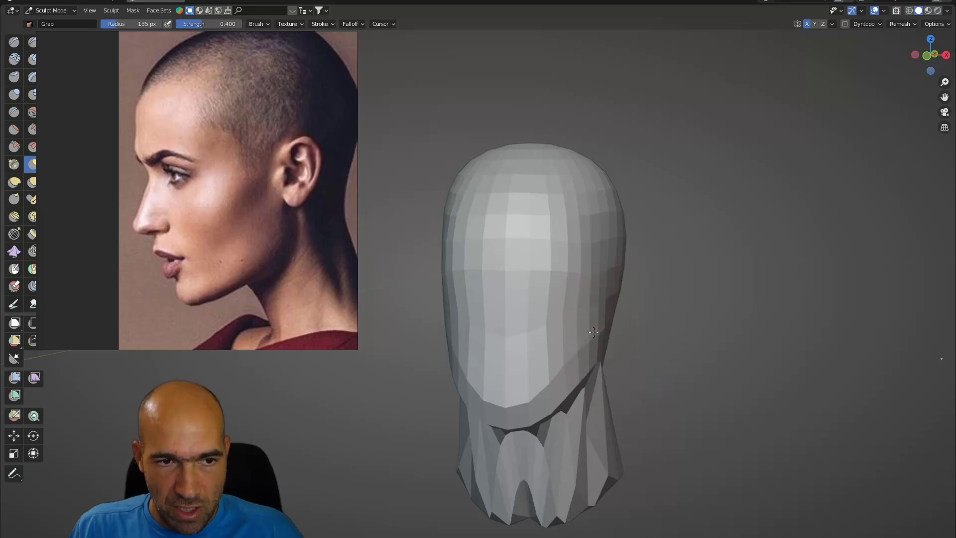
middle_click_drag(680, 323, 645, 307)
key("ctrl+r")
middle_click_drag(648, 253, 584, 262)
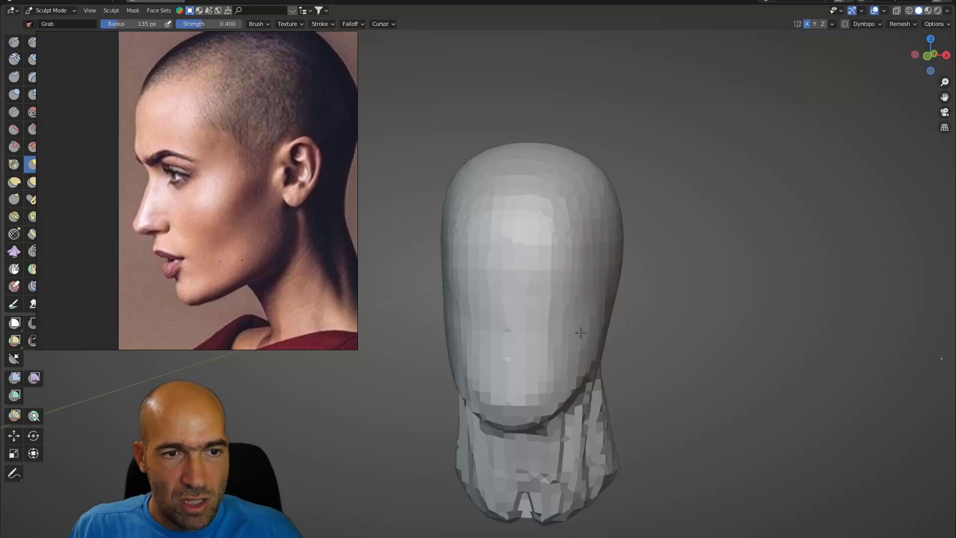
Step: Mask the ear area on the side of the head with the Mask brush and invert the mask
middle_click_drag(652, 332, 557, 252)
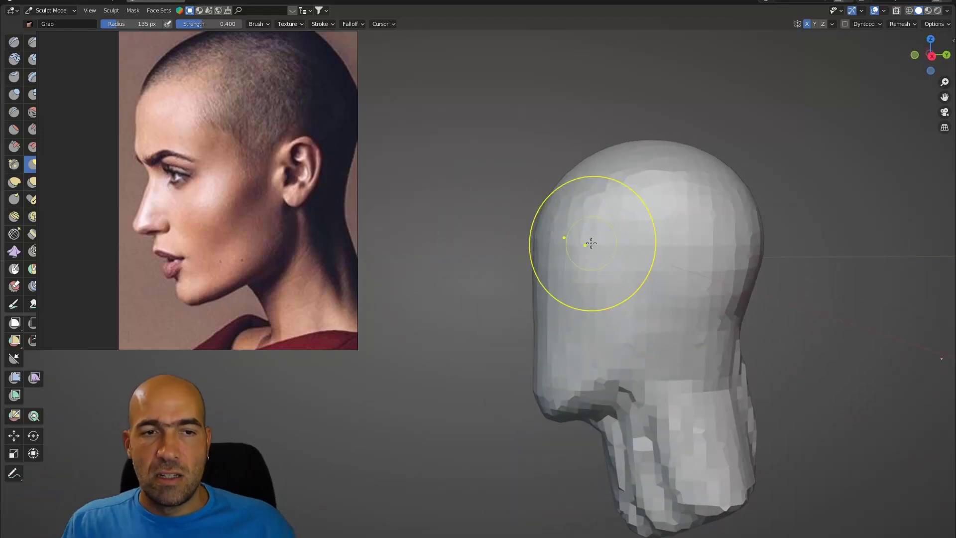
middle_click_drag(750, 277, 667, 400)
middle_click_drag(731, 380, 527, 316)
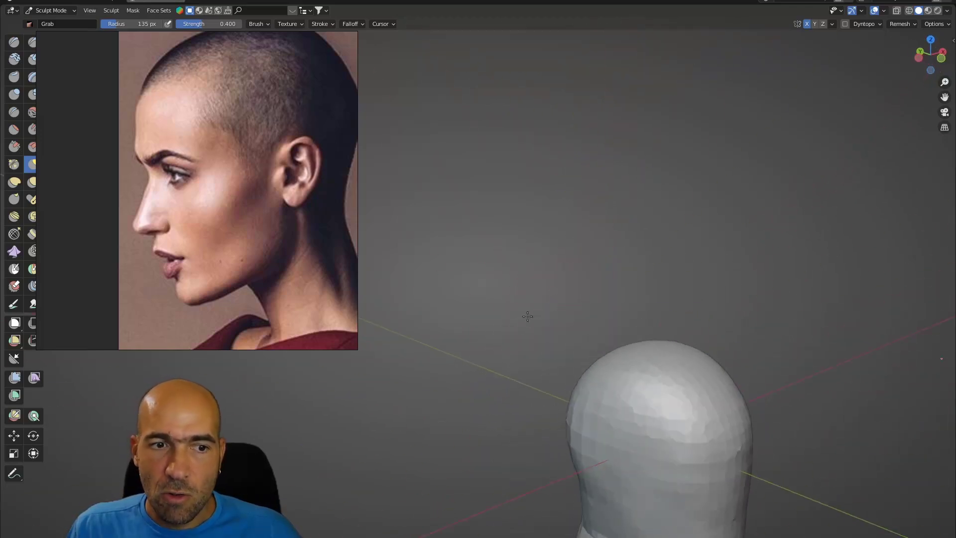
middle_click_drag(653, 352, 772, 297)
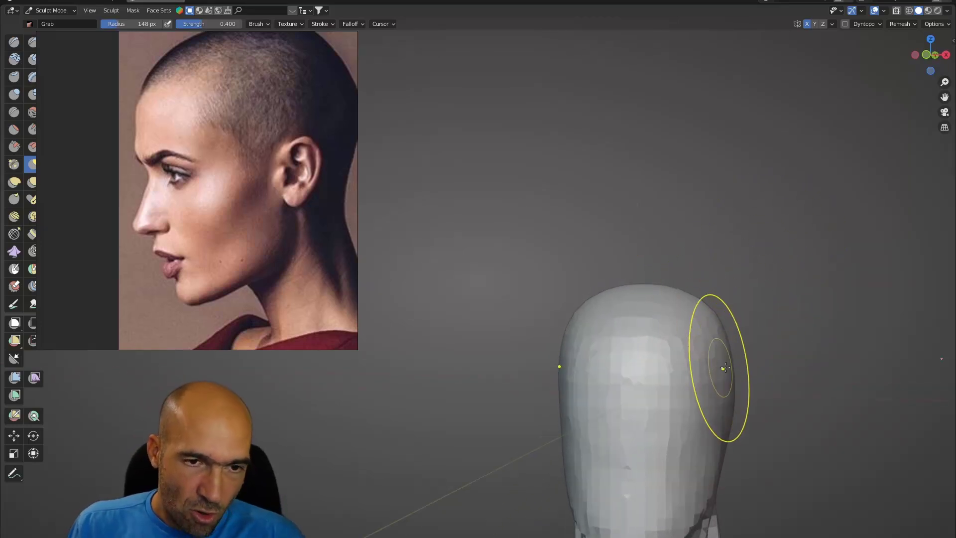
mouse_move(811, 368)
middle_mouse_down("shift")
mouse_move(799, 319)
mouse_move(725, 224)
mouse_move(627, 262)
mouse_move(677, 284)
middle_mouse_up("shift")
key("m")
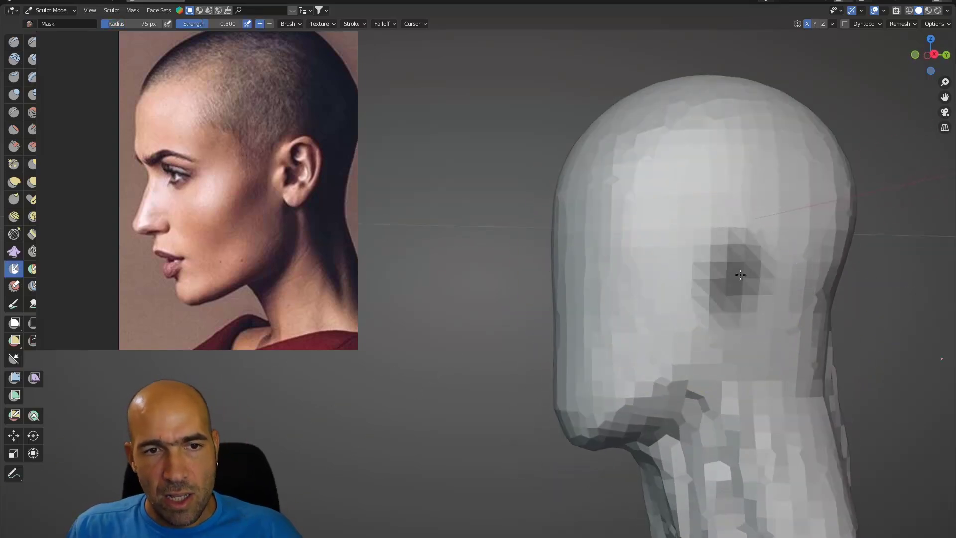
left_click(631, 268)
middle_click_drag(752, 272, 777, 271)
scroll(779, 271, "down", 2)
Step: Pull the unmasked ear shapes outward from the head with the Grab brush and clear the mask
key("g")
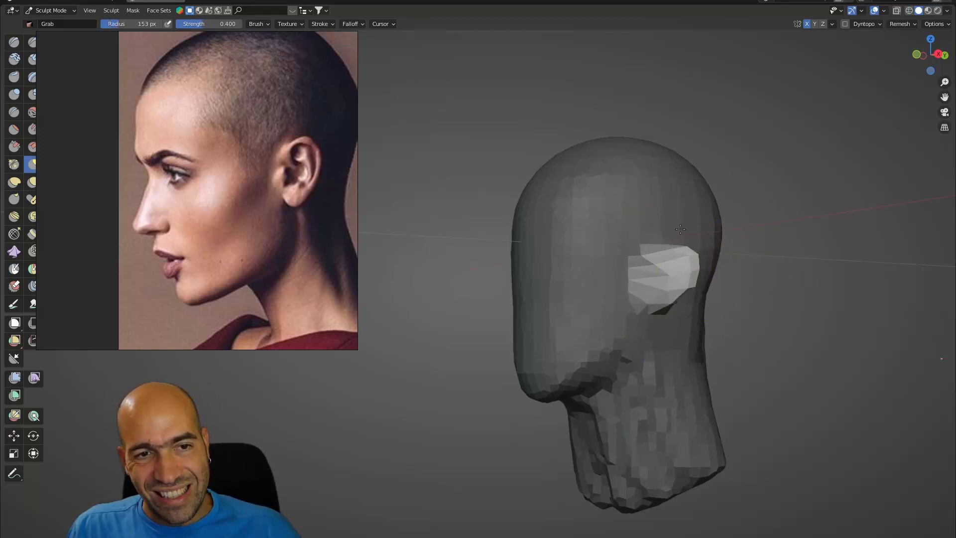
middle_click_drag(668, 241, 681, 258)
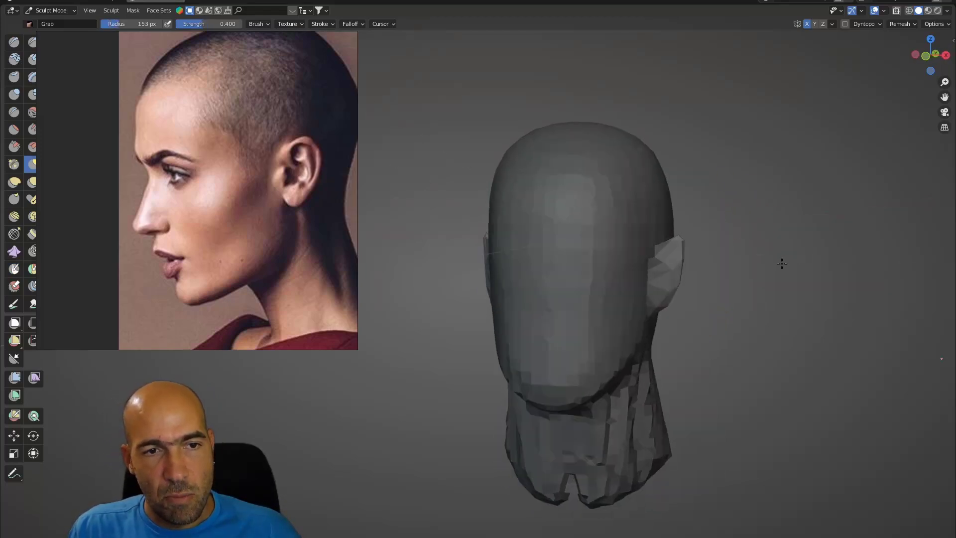
mouse_move(659, 288)
middle_mouse_down()
mouse_move(739, 299)
mouse_move(719, 305)
middle_mouse_up()
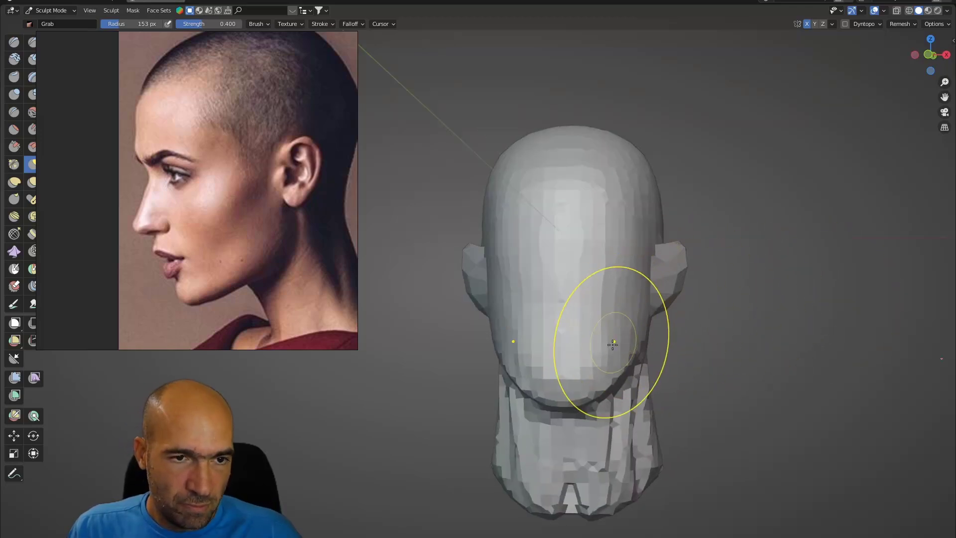
Step: Push the front planes of both cheeks inward from the front view with the Grab brush
left_click_drag(613, 344, 599, 342)
left_click_drag(631, 294, 615, 301)
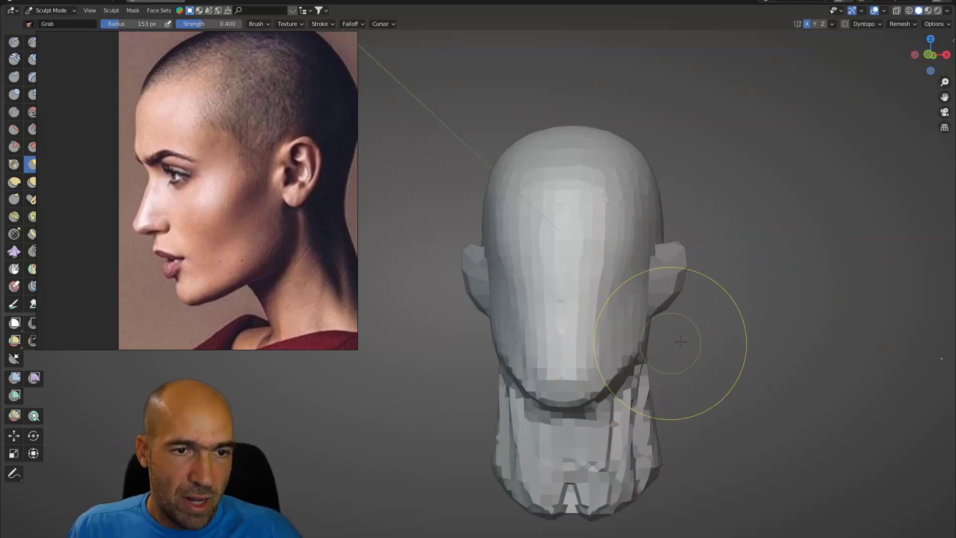
mouse_move(680, 341)
middle_mouse_down()
mouse_move(634, 316)
mouse_move(651, 322)
mouse_move(687, 286)
middle_mouse_up()
Step: Smooth the jagged neck surface below the jaw with the Draw brush at a radius of 110 px
key("x")
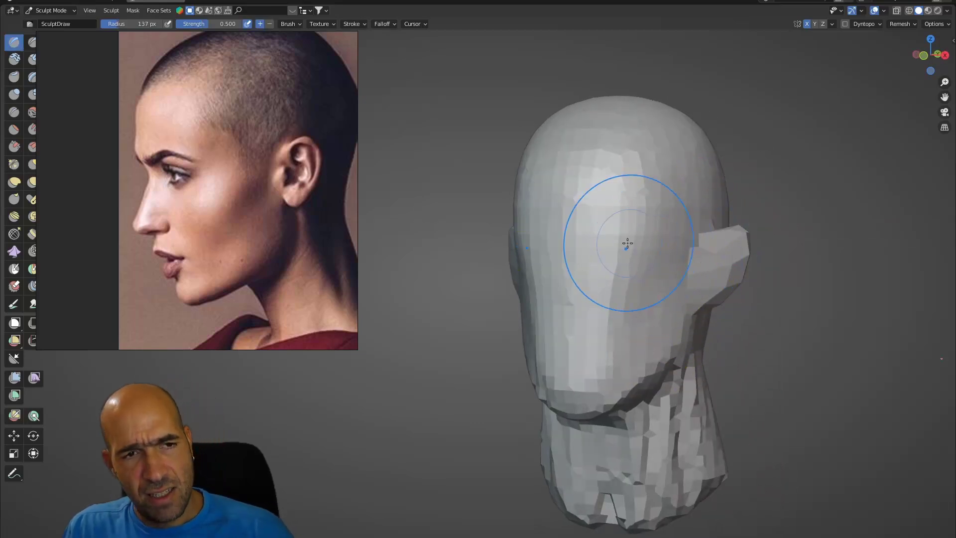
key("bracketleft")
key("bracketleft")
mouse_move(676, 406)
left_mouse_down("shift")
mouse_move(597, 512)
mouse_move(674, 381)
left_mouse_up("shift")
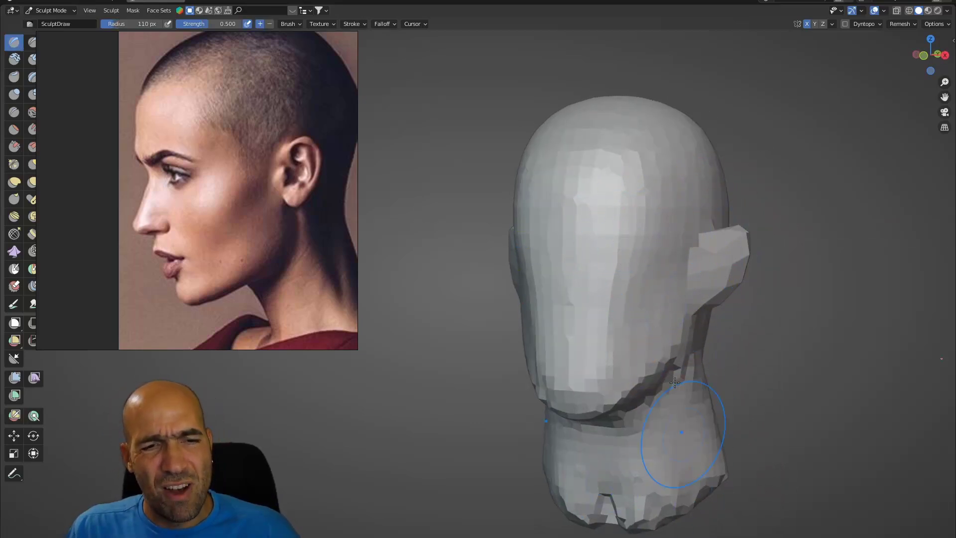
Step: Carve the eye sockets under the brow and build up the nose between them with the Draw brush
mouse_move(627, 249)
left_mouse_down("ctrl")
mouse_move(586, 252)
mouse_move(607, 252)
left_mouse_up("ctrl")
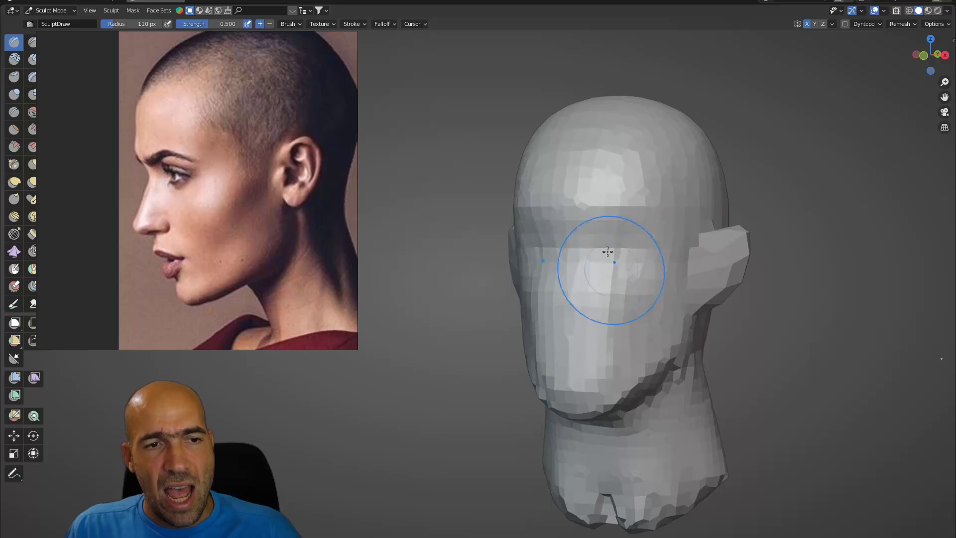
left_click_drag(597, 318, 610, 293)
scroll(610, 293, "up", 1)
left_click_drag(618, 235, 611, 259)
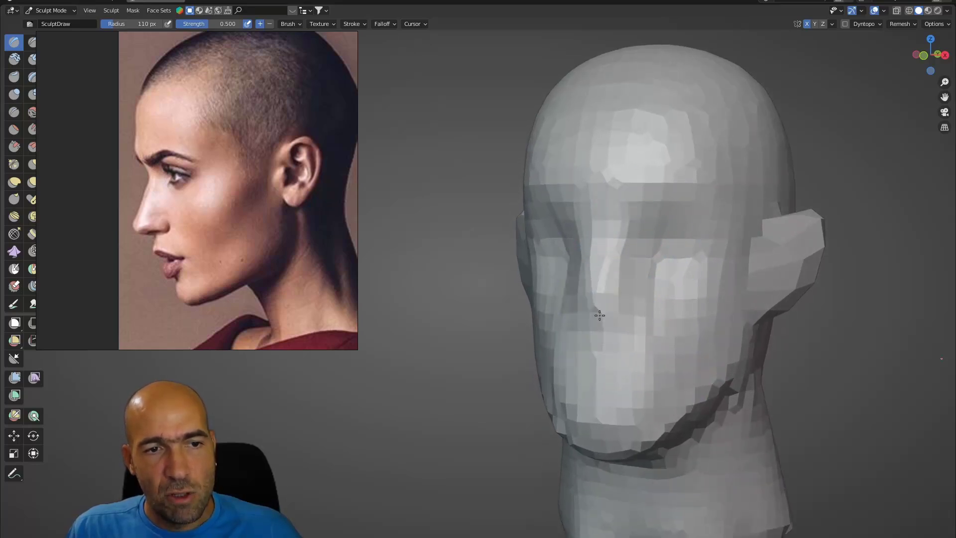
mouse_move(651, 224)
left_mouse_down("ctrl")
mouse_move(644, 231)
mouse_move(701, 243)
left_mouse_up("ctrl")
Step: Carve the lower cheek and mouth area with the Draw brush at a radius of 72 px
key("bracketleft")
key("bracketleft")
key("bracketleft")
middle_click_drag(701, 243, 682, 288)
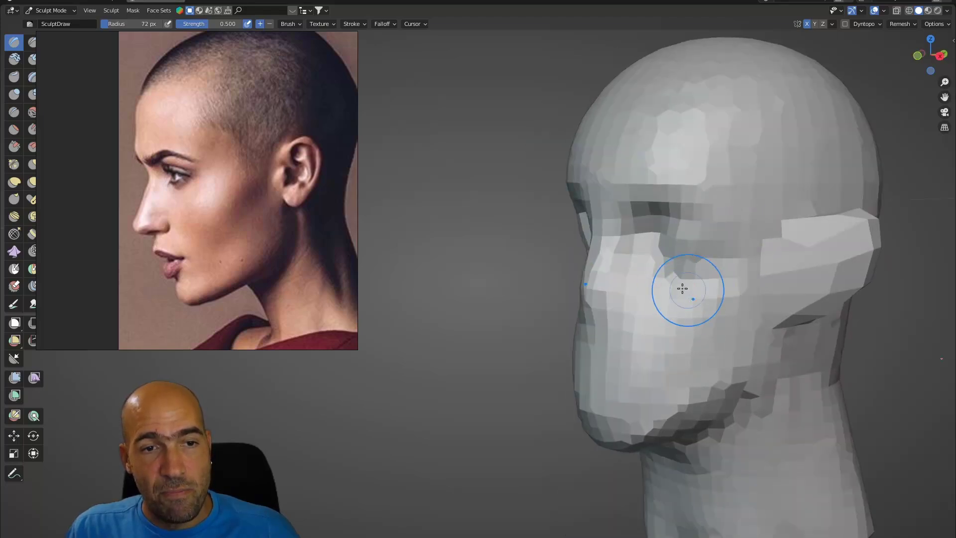
mouse_move(669, 344)
left_mouse_down("ctrl")
mouse_move(614, 402)
mouse_move(669, 368)
left_mouse_up("ctrl")
mouse_move(669, 368)
middle_mouse_down()
mouse_move(651, 351)
mouse_move(582, 361)
mouse_move(642, 306)
mouse_move(615, 323)
middle_mouse_up()
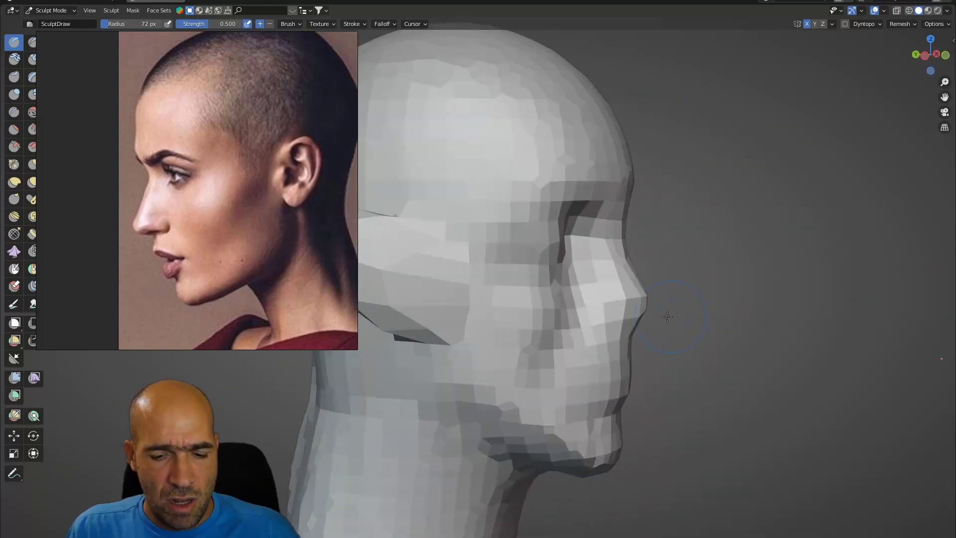
Step: Shape the underside of the nose and the outline of the ear with the Grab brush
key("g")
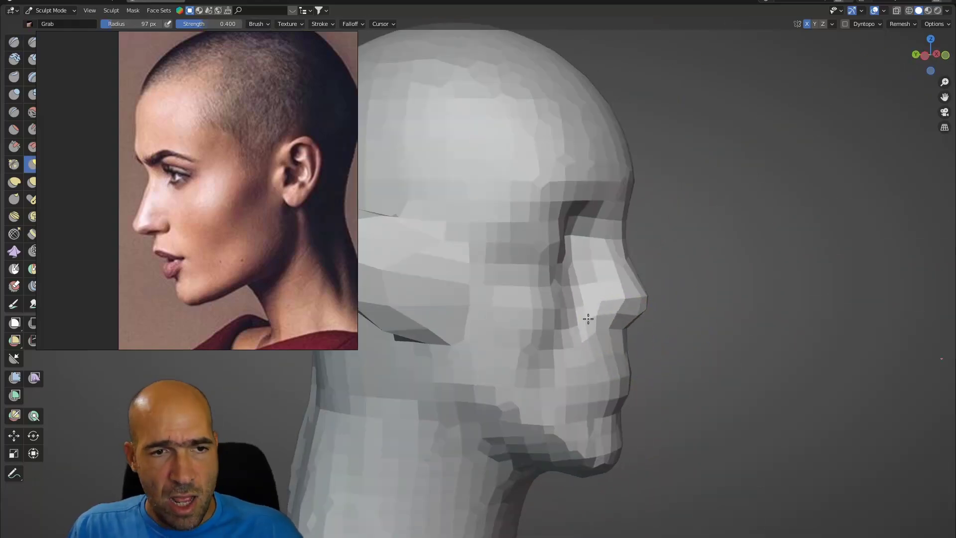
middle_click_drag(669, 329, 624, 336)
left_click_drag(625, 336, 622, 324)
middle_click_drag(616, 288, 609, 278)
scroll(615, 282, "down", 3)
mouse_move(472, 306)
left_mouse_down()
mouse_move(456, 268)
mouse_move(454, 320)
mouse_move(433, 309)
mouse_move(456, 332)
left_mouse_up()
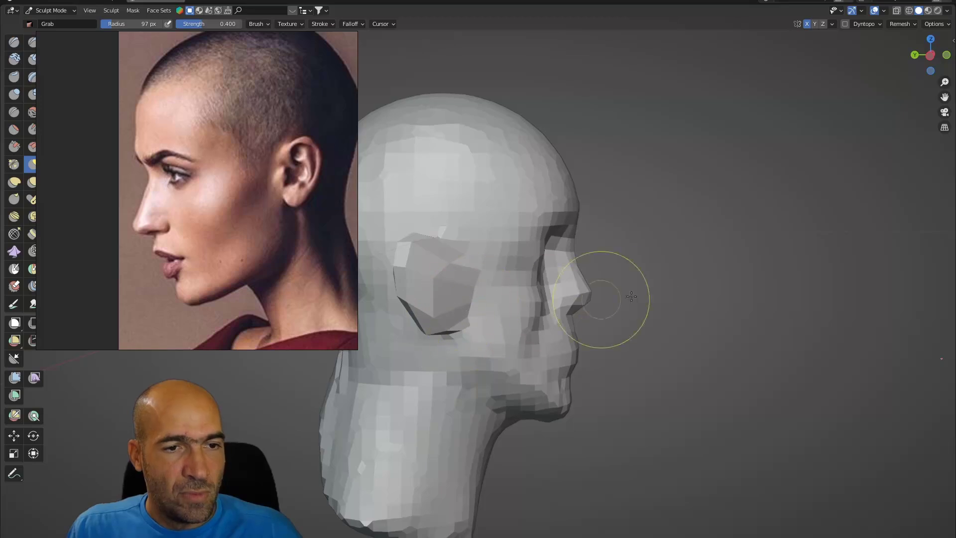
Step: Pull the nose tip forward from the side and adjust the nose's sides from the front with the Grab brush
scroll(630, 299, "up", 2)
middle_click_drag(637, 310, 562, 304)
scroll(616, 313, "up", 2)
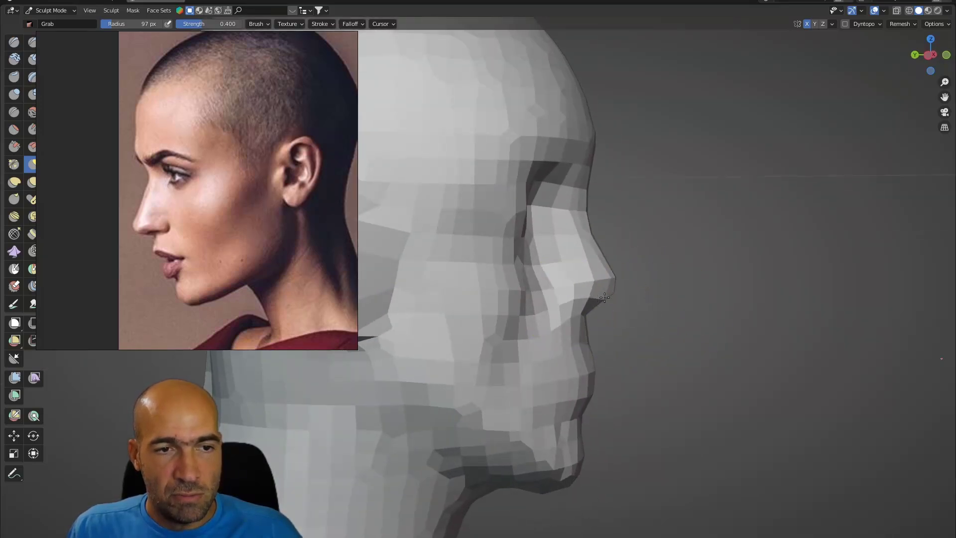
left_click_drag(615, 278, 643, 280)
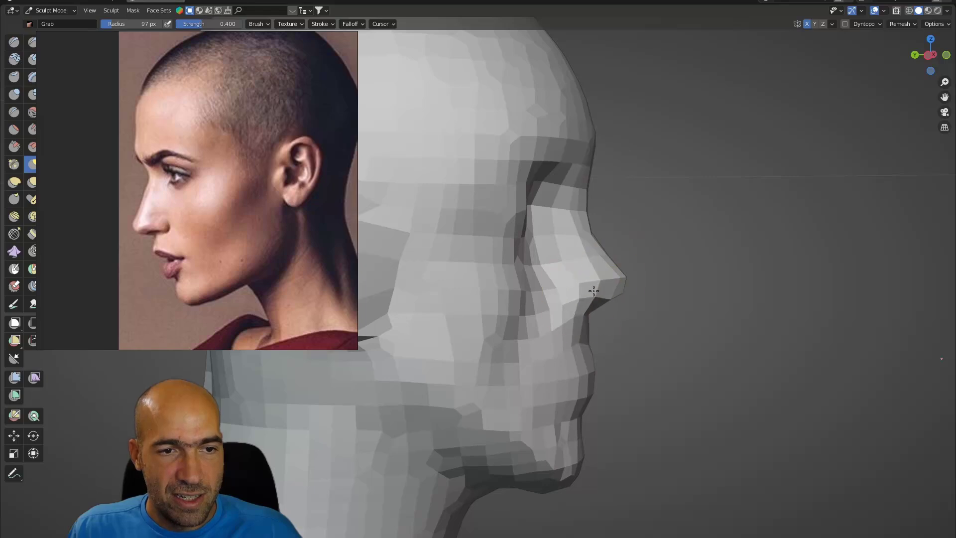
mouse_move(593, 291)
middle_mouse_down()
mouse_move(581, 305)
mouse_move(641, 303)
middle_mouse_up()
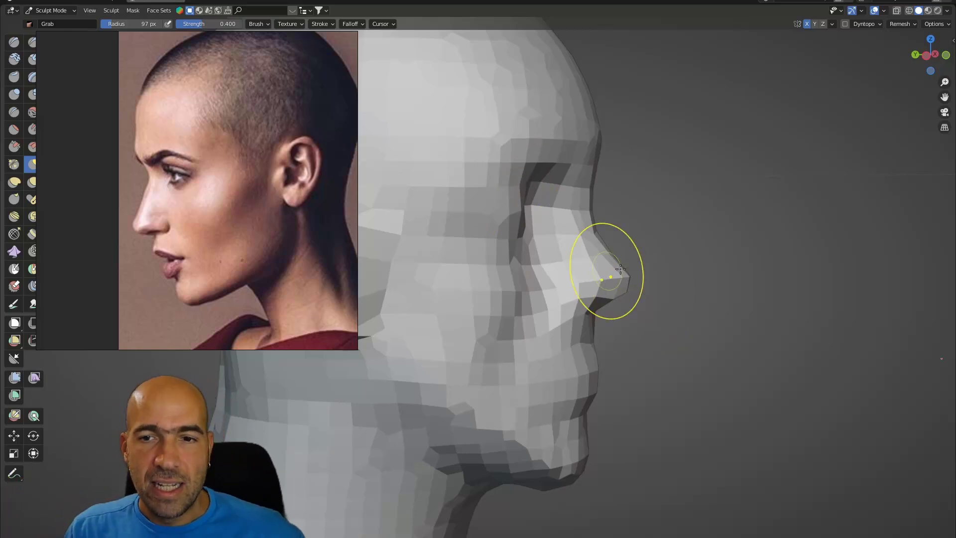
mouse_move(727, 301)
middle_mouse_down()
mouse_move(577, 294)
mouse_move(592, 276)
middle_mouse_up()
left_click_drag(603, 245, 624, 188)
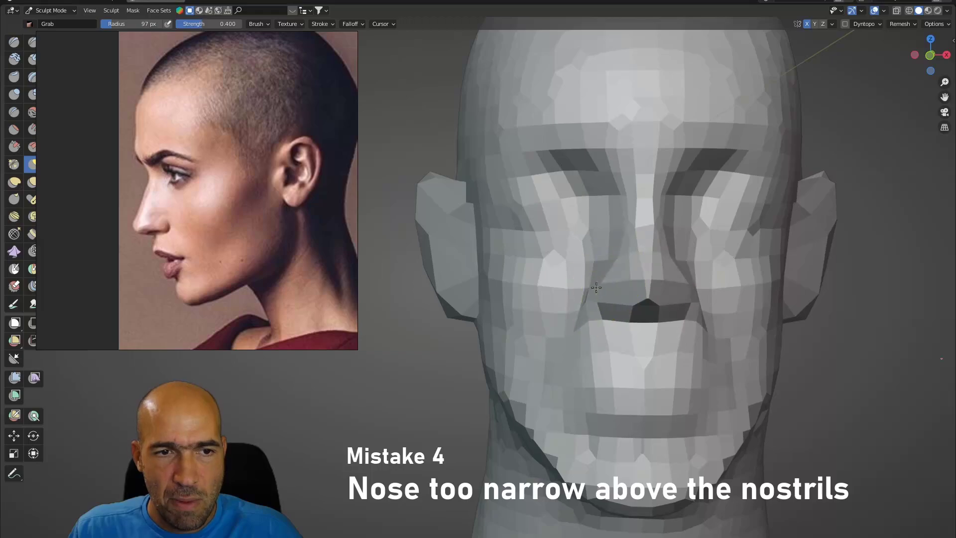
Step: Remesh the head with a smaller voxel size and symmetrize it
middle_click_drag(595, 317, 615, 311)
key("shift+r")
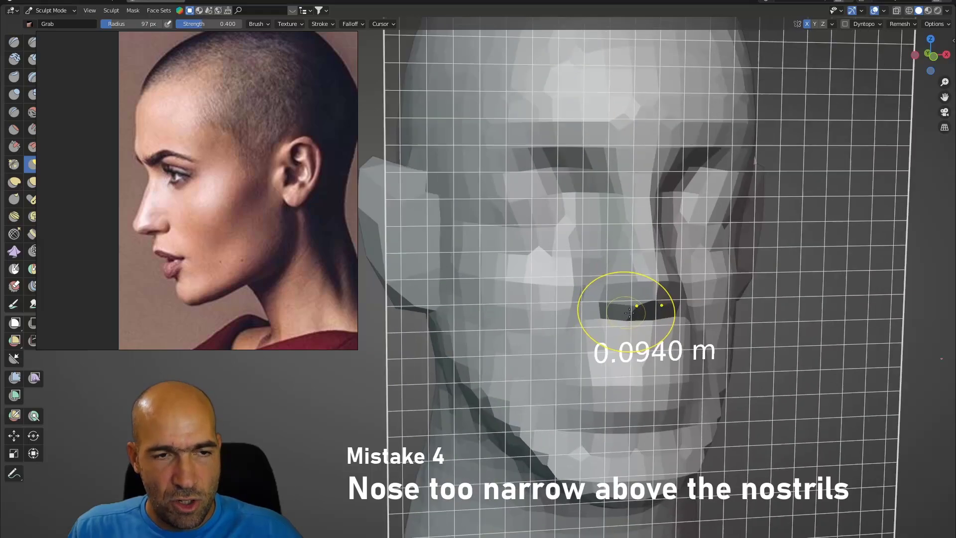
left_click(689, 322)
key("ctrl+r")
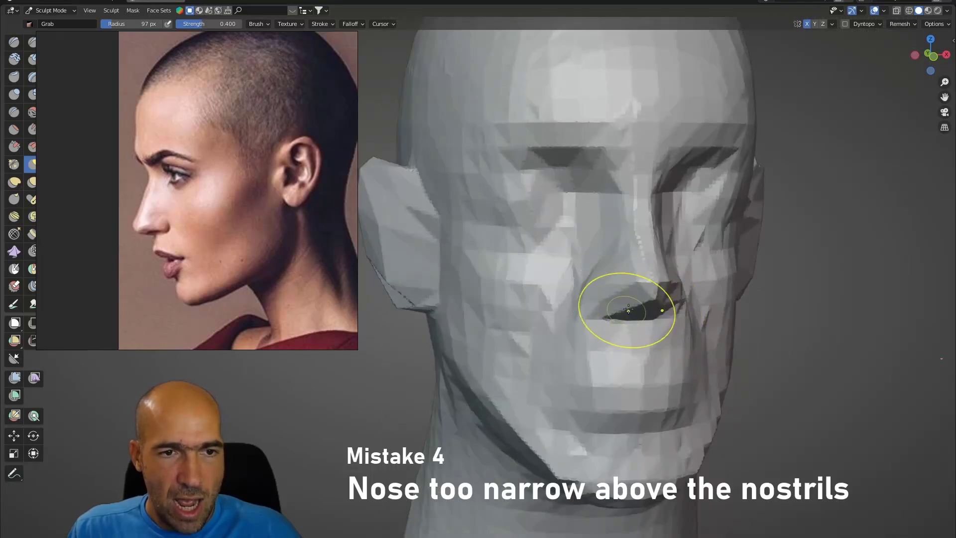
middle_click_drag(628, 309, 595, 316)
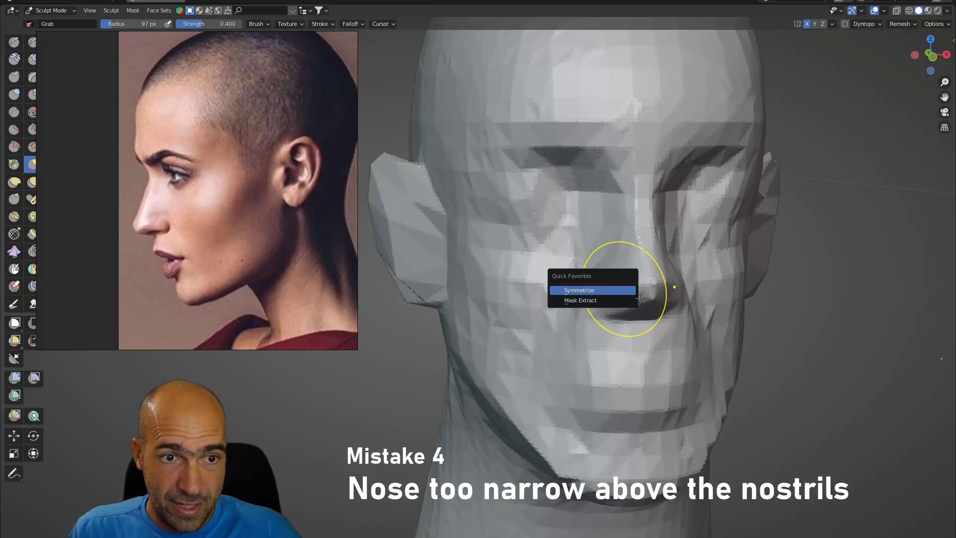
left_click(627, 291)
Step: Tighten the crease around the nostril wings with the Pinch brush
scroll(643, 305, "down", 2)
scroll(579, 306, "up", 2)
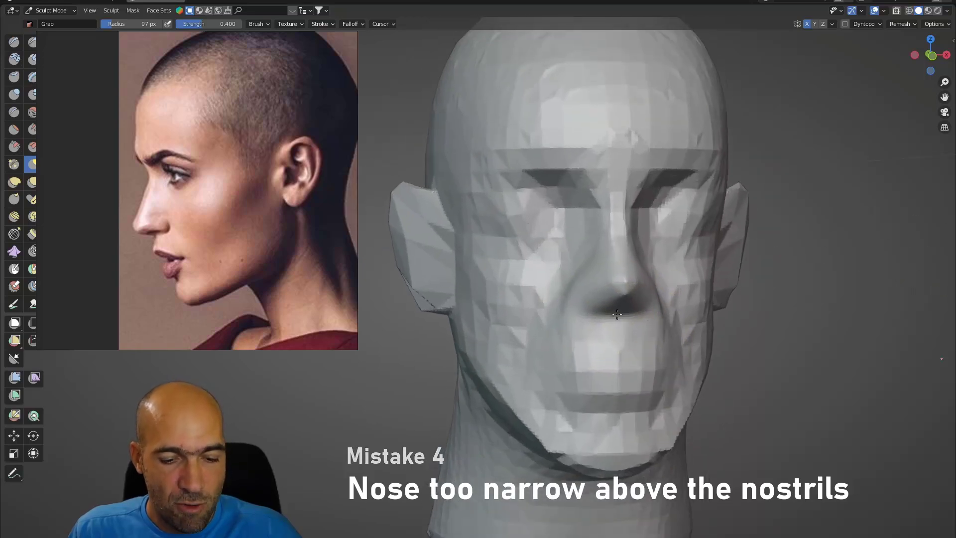
key("p")
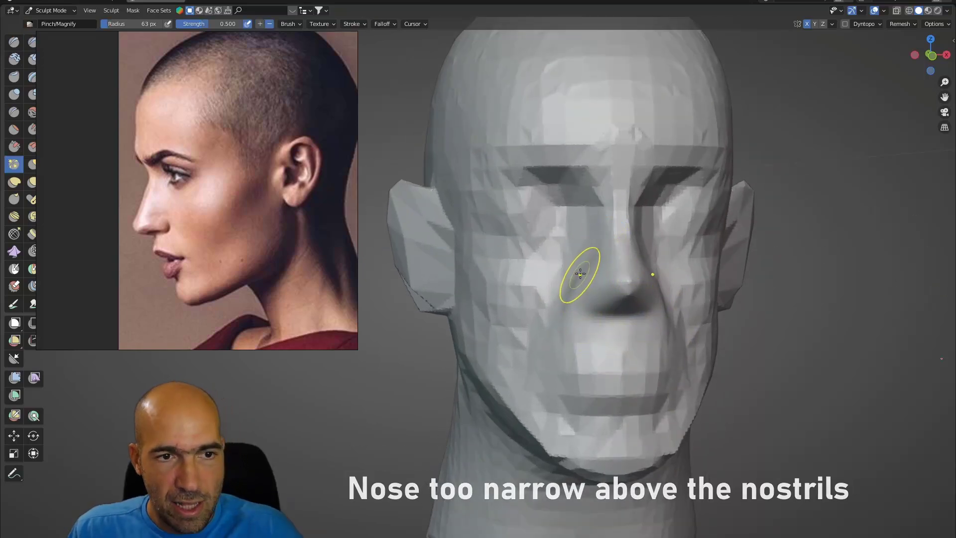
left_click_drag(578, 275, 582, 305)
Step: Cut sharper creases at the inner eye corners and along the nose bridge with the Draw Sharp brush
key("shift+x")
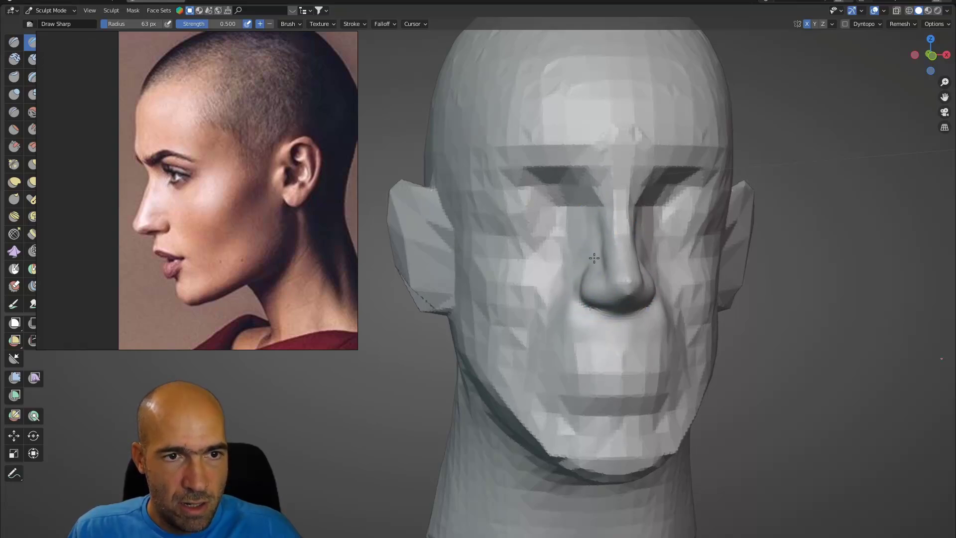
left_click_drag(590, 191, 581, 189)
mouse_move(590, 199)
middle_mouse_down()
mouse_move(628, 242)
mouse_move(647, 239)
mouse_move(601, 228)
middle_mouse_up()
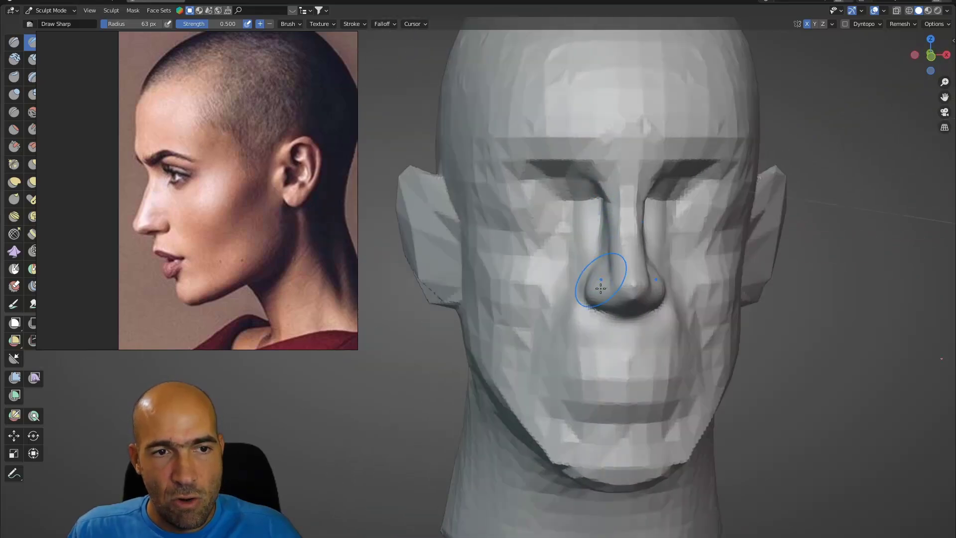
Step: Carve the nostrils into the underside of the nose with the Draw Sharp brush
middle_click_drag(600, 288, 619, 259)
left_click_drag(633, 301, 650, 308)
scroll(657, 337, "down", 3)
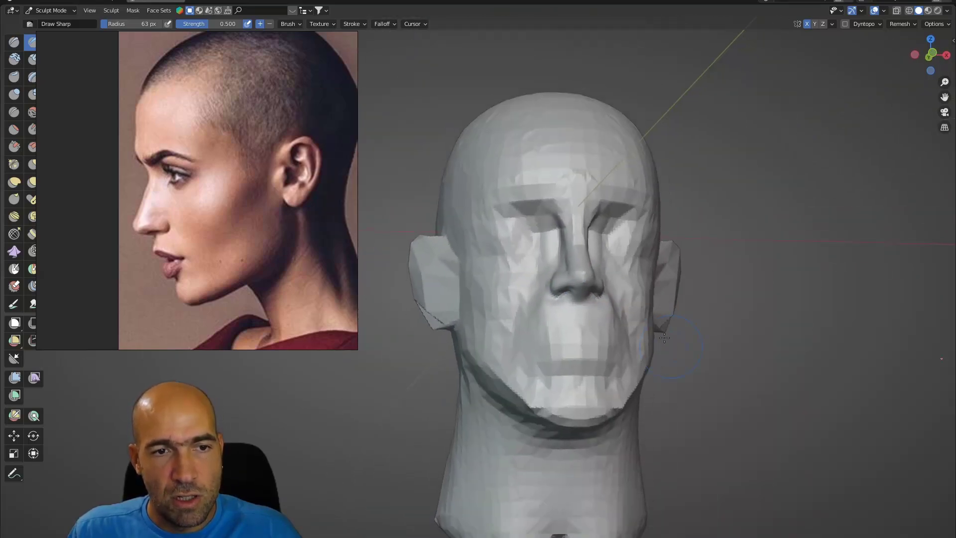
scroll(630, 282, "up", 5)
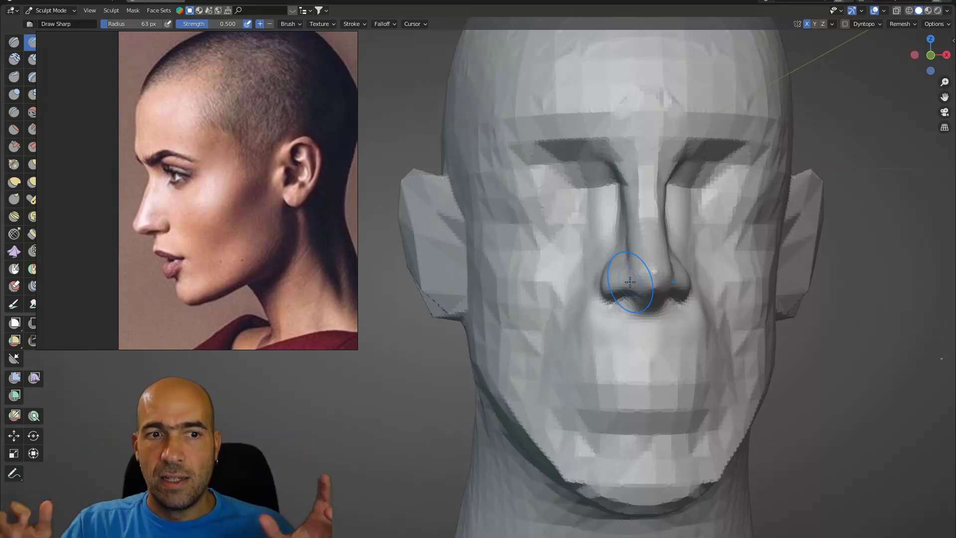
scroll(649, 303, "up", 4)
middle_click_drag(684, 314, 597, 321, "shift")
middle_click_drag(597, 321, 592, 291)
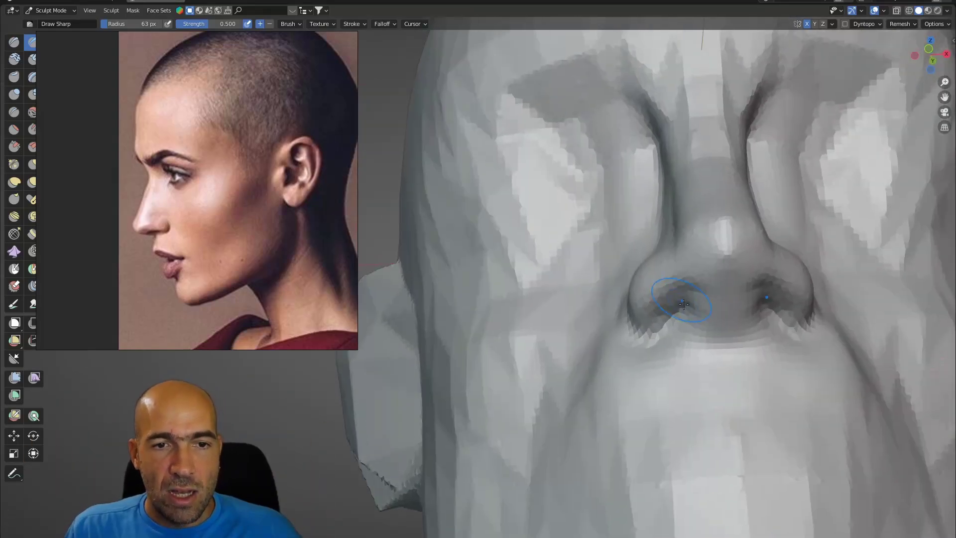
mouse_move(683, 304)
left_mouse_down()
mouse_move(694, 294)
mouse_move(690, 308)
left_mouse_up()
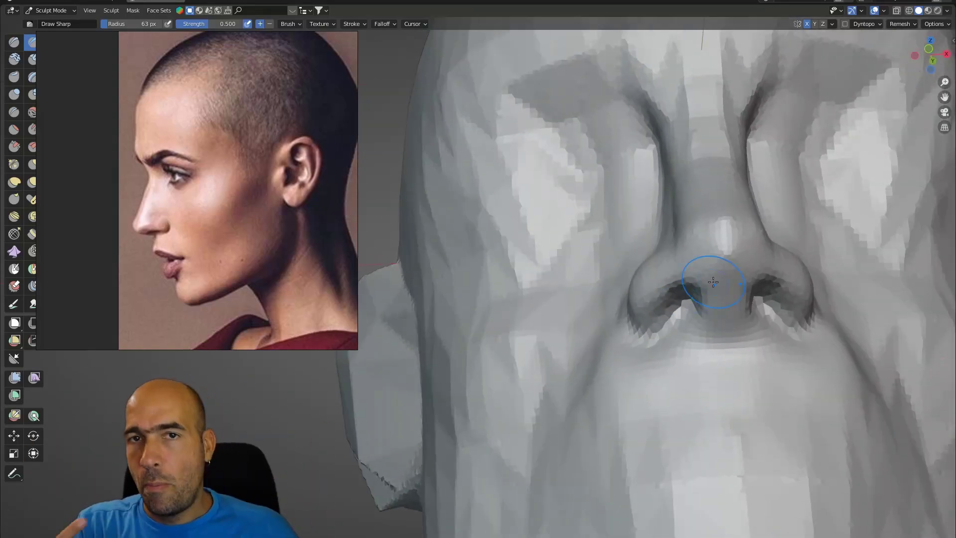
key("KP_1")
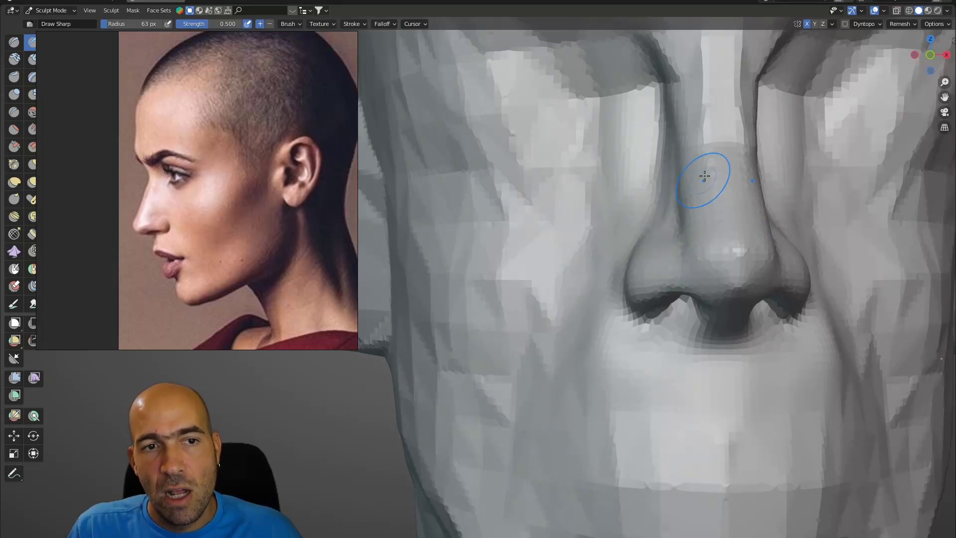
Step: Enlarge the Grab brush to 94 px and reshape the nose tip, nose bridge and brow in profile
middle_click_drag(705, 176, 664, 200)
scroll(683, 187, "down", 4)
key("c")
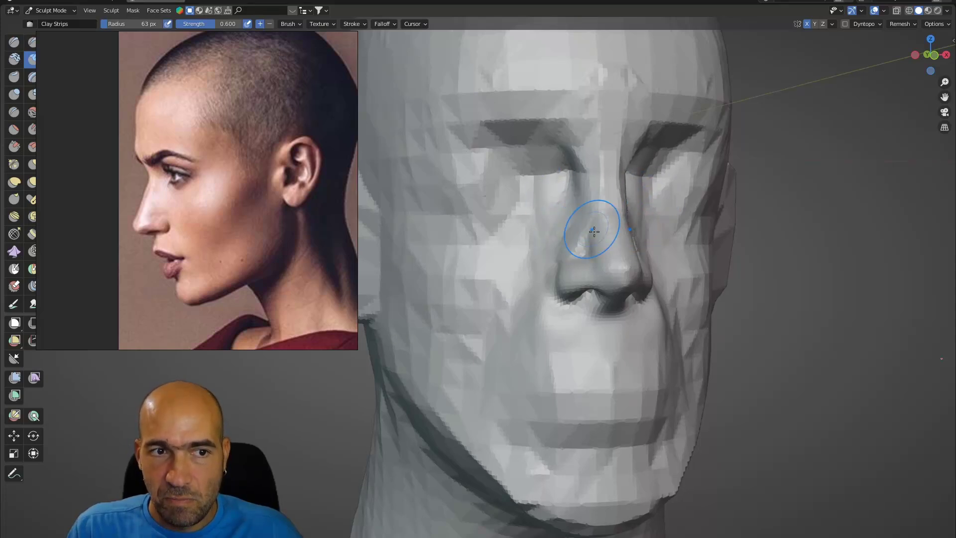
mouse_move(576, 238)
middle_mouse_down()
mouse_move(647, 251)
mouse_move(594, 267)
middle_mouse_up()
key("g")
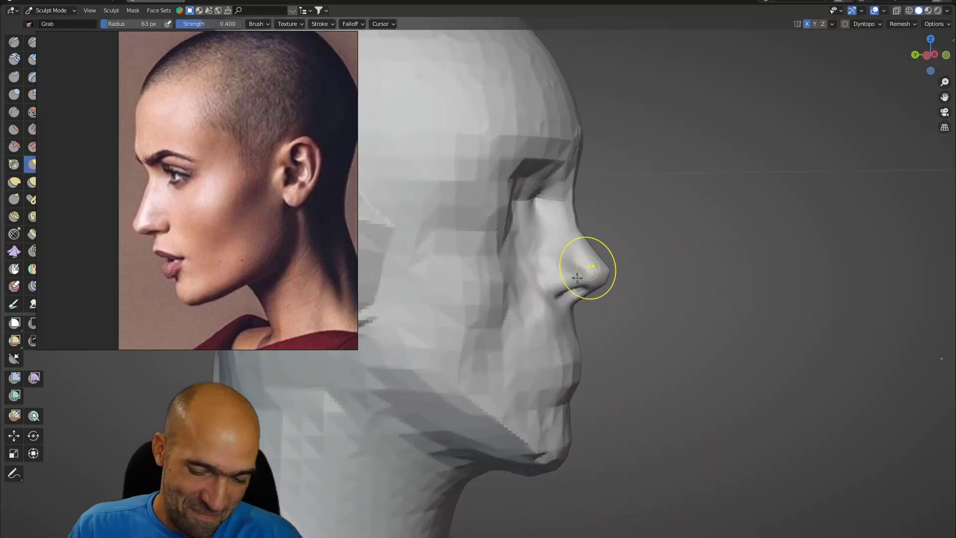
key("bracketright")
key("bracketright")
key("bracketright")
key("bracketright")
left_click_drag(597, 275, 601, 281)
left_click_drag(590, 248, 571, 219)
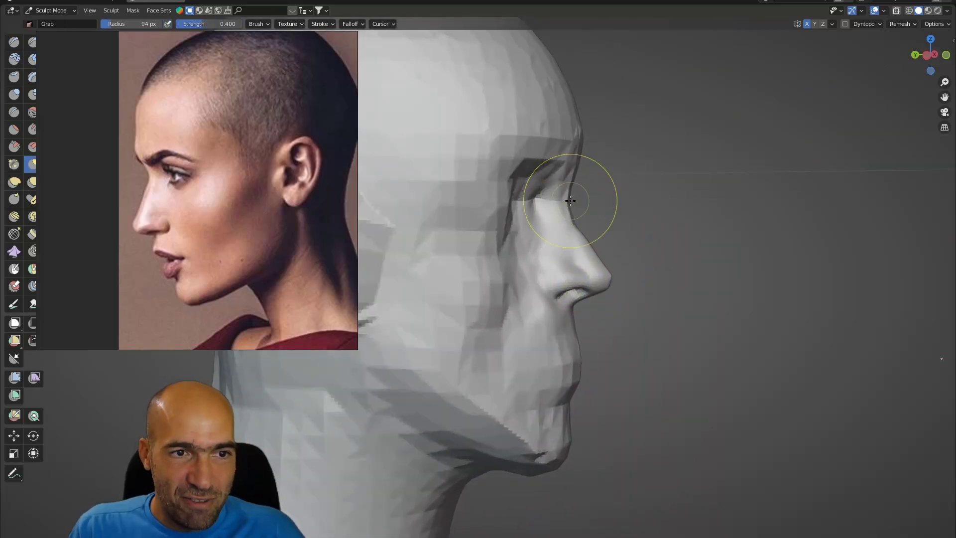
left_click_drag(573, 141, 571, 146)
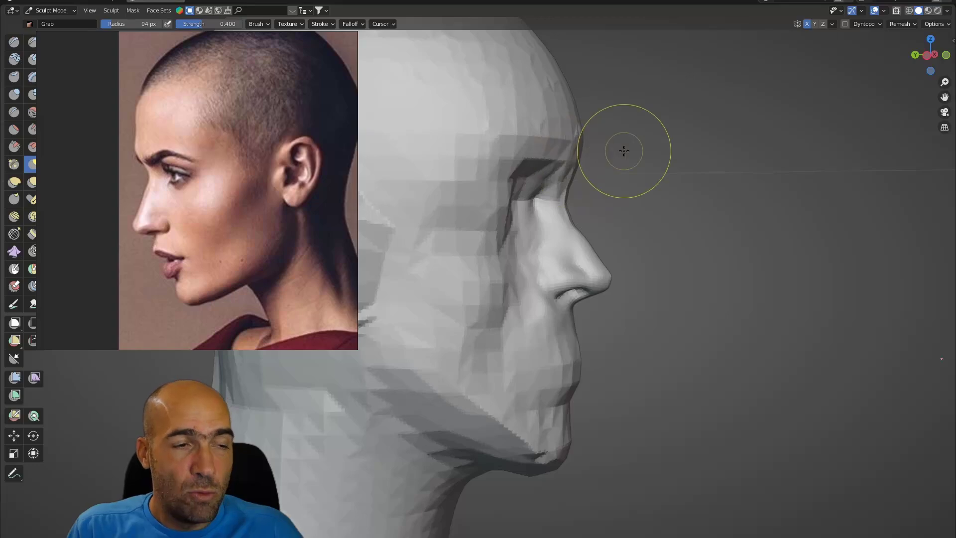
Step: Examine the front-view sculpted face among the reference images, close up on the eyes, nose and mouth
scroll(53, 197, "down", 8)
middle_click_drag(119, 178, 325, 303)
scroll(184, 189, "up", 1)
middle_click_drag(184, 189, 350, 297)
scroll(248, 165, "down", 4)
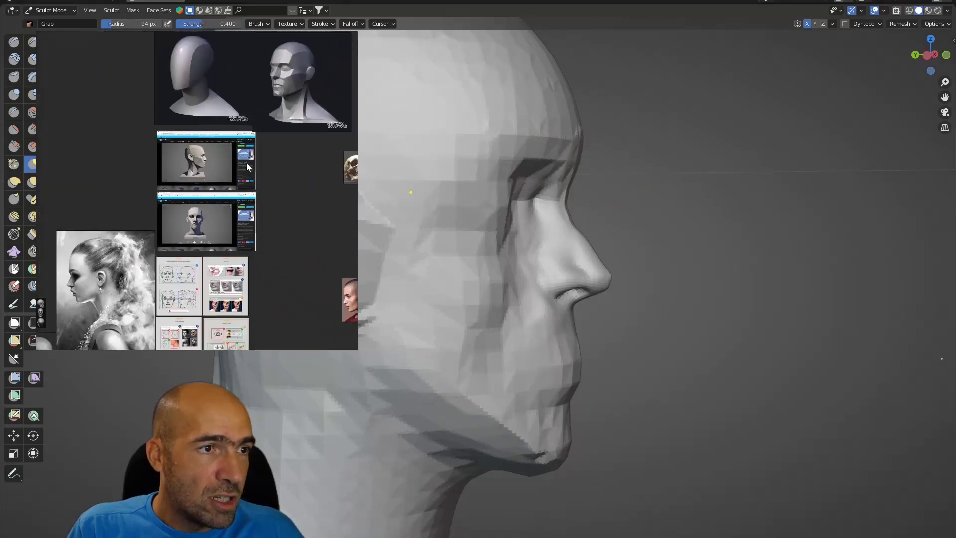
scroll(246, 163, "up", 1)
middle_click_drag(246, 163, 208, 317)
scroll(208, 316, "down", 5)
middle_click_drag(148, 178, 257, 240)
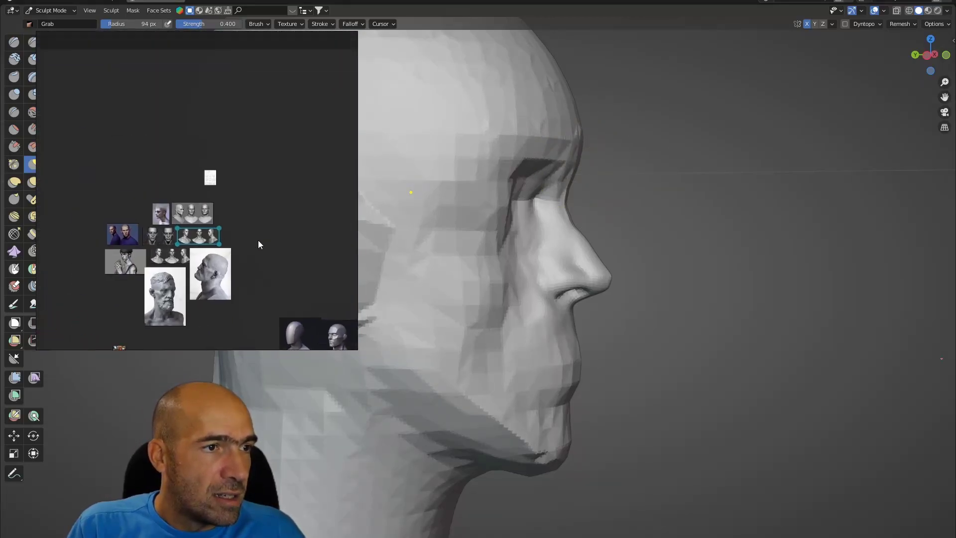
scroll(196, 212, "up", 14)
scroll(189, 210, "up", 8)
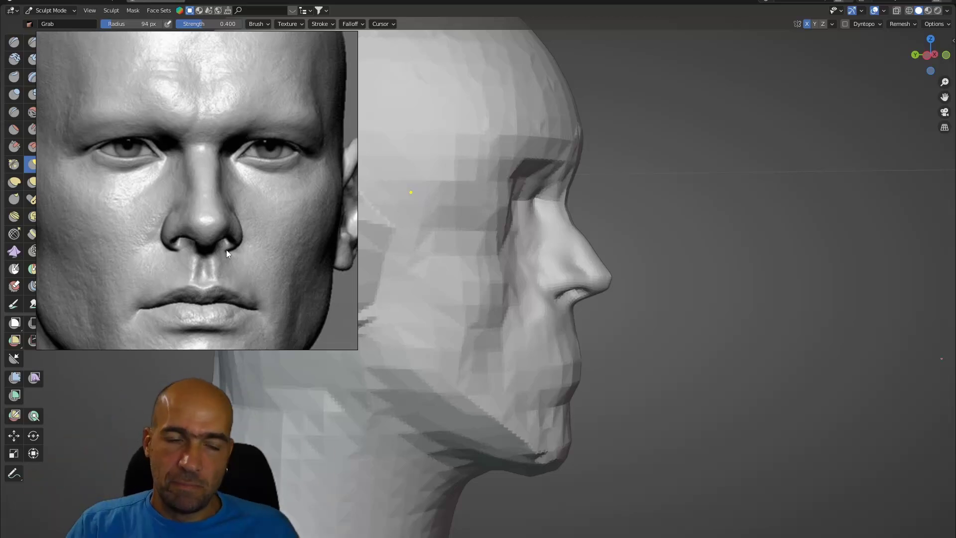
Step: Build up the eye sockets with a 75 px Clay Strips brush and smooth the whole face
mouse_move(768, 284)
middle_mouse_down()
mouse_move(698, 283)
mouse_move(636, 299)
middle_mouse_up()
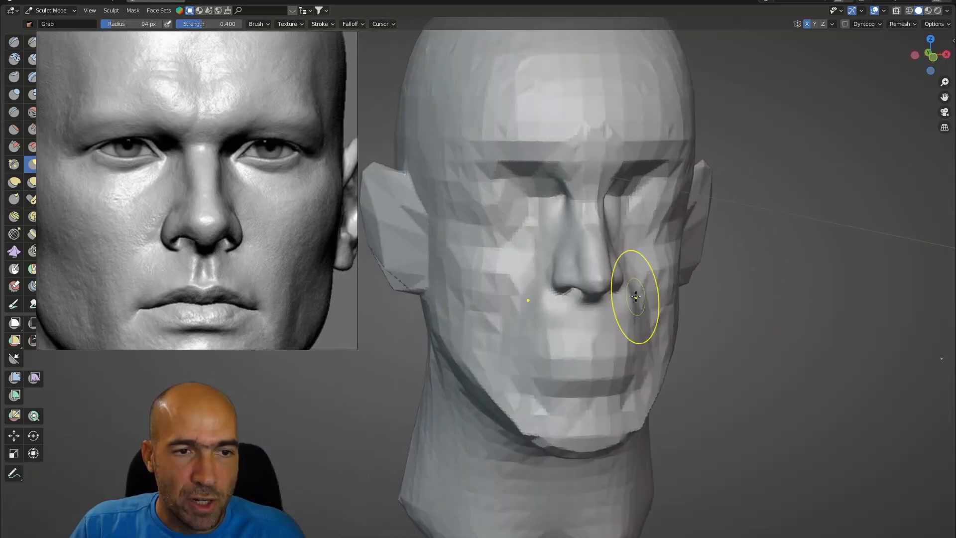
key("bracketleft")
key("bracketleft")
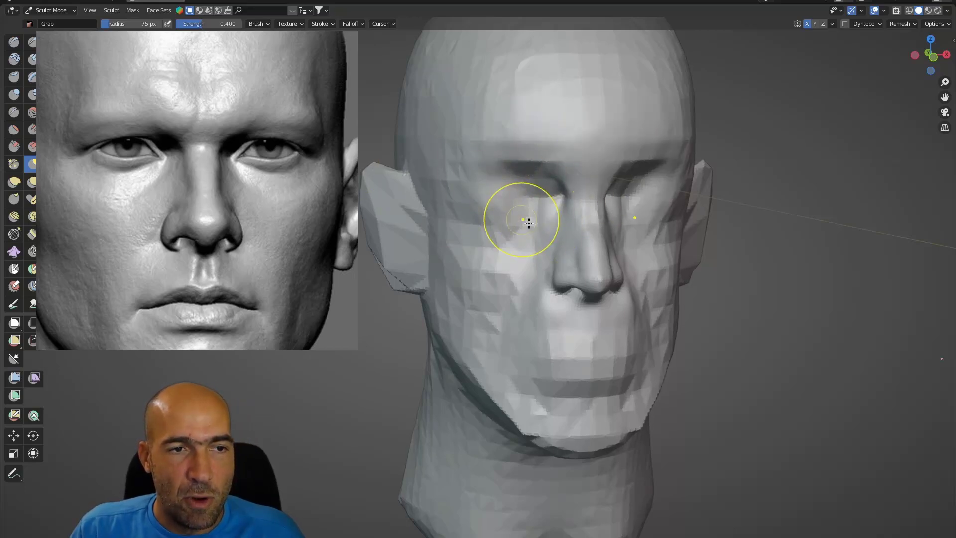
key("c")
mouse_move(516, 204)
left_mouse_down()
mouse_move(496, 192)
mouse_move(524, 201)
mouse_move(499, 201)
left_mouse_up()
middle_click_drag(493, 221, 511, 262, "ctrl")
left_click_drag(517, 319, 542, 325, "shift")
left_click_drag(468, 277, 554, 392, "shift")
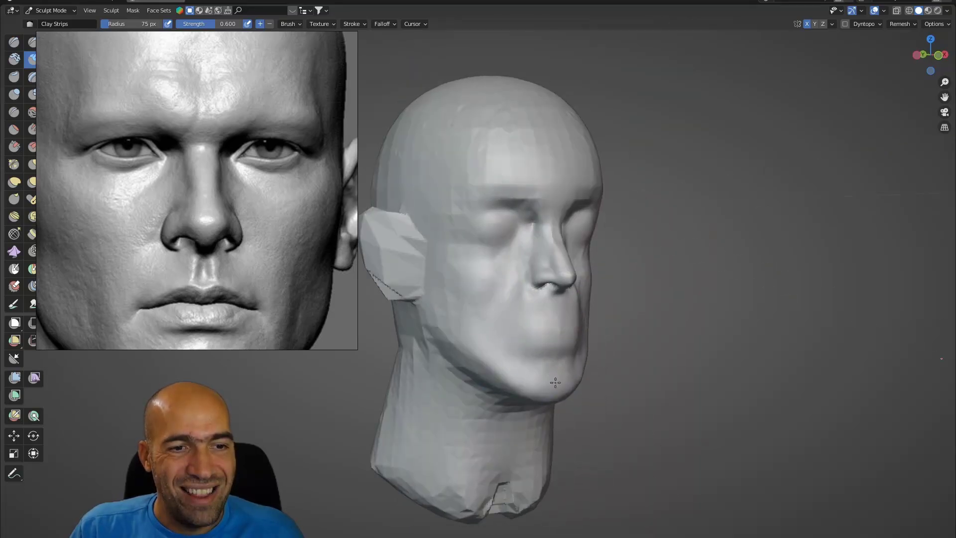
Step: Redefine the creases around the nose with the Draw Sharp brush
mouse_move(595, 358)
middle_mouse_down("shift")
mouse_move(593, 344)
mouse_move(617, 339)
mouse_move(593, 245)
middle_mouse_up("shift")
mouse_move(594, 245)
middle_mouse_down("shift")
mouse_move(606, 309)
mouse_move(578, 308)
middle_mouse_up("shift")
key("d")
mouse_move(551, 266)
left_mouse_down()
mouse_move(547, 288)
mouse_move(566, 296)
left_mouse_up()
middle_click_drag(623, 278, 561, 261)
middle_click_drag(532, 299, 453, 239, "ctrl")
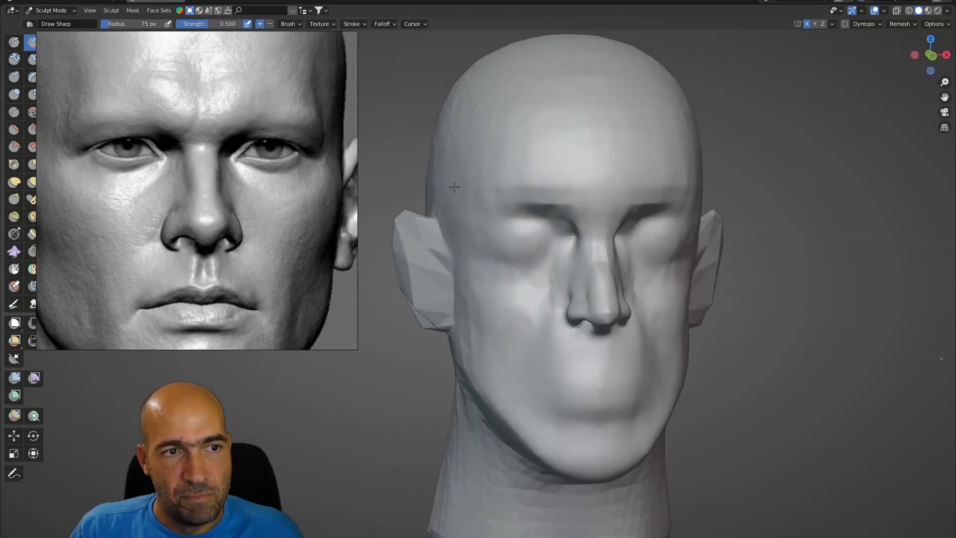
Step: Smooth the faceted surfaces of the ears and neck
mouse_move(425, 272)
left_mouse_down("shift")
mouse_move(407, 246)
mouse_move(426, 314)
left_mouse_up("shift")
middle_click_drag(465, 385, 466, 286, "shift")
middle_click_drag(466, 286, 465, 389, "ctrl")
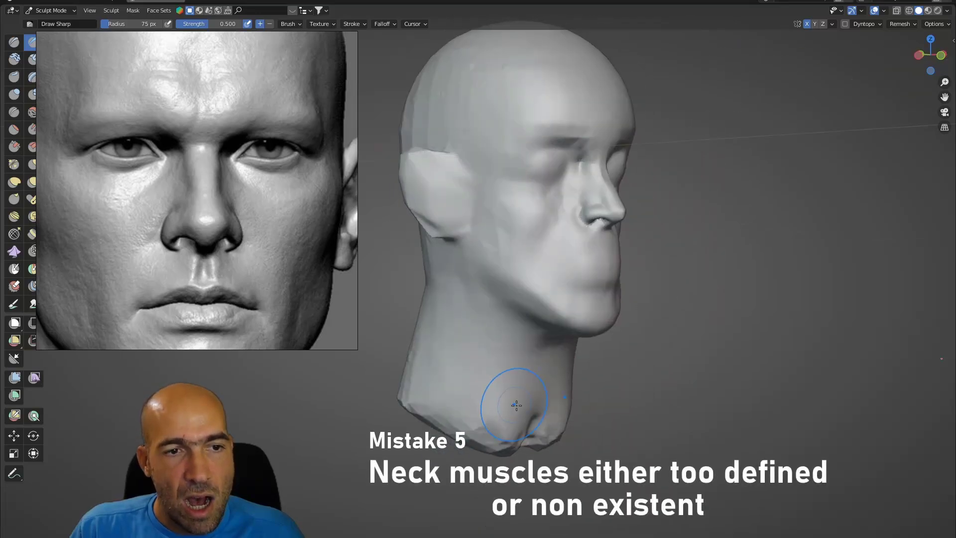
Step: Try exaggerated neck muscles running from behind the ears to the throat with the Clay Strips brush, and undo them
middle_click_drag(516, 405, 508, 360)
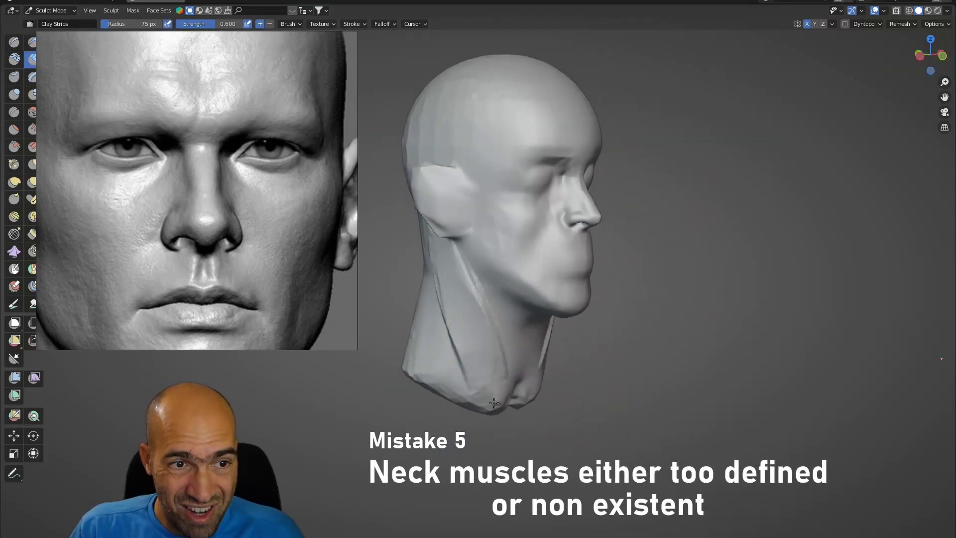
middle_click_drag(501, 393, 477, 326)
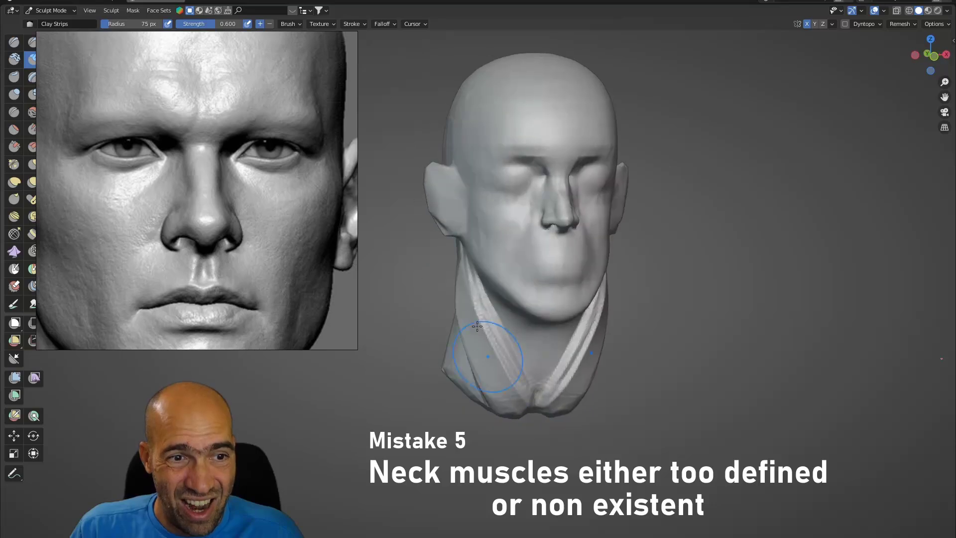
mouse_move(510, 377)
middle_mouse_down()
mouse_move(567, 390)
mouse_move(515, 383)
middle_mouse_up()
key("ctrl+z")
key("ctrl+z")
key("ctrl+z")
key("ctrl+z")
key("ctrl+z")
key("ctrl+z")
Step: Pull the sides and back of the neck base outward toward the shoulders with a 138 px Grab brush
key("g")
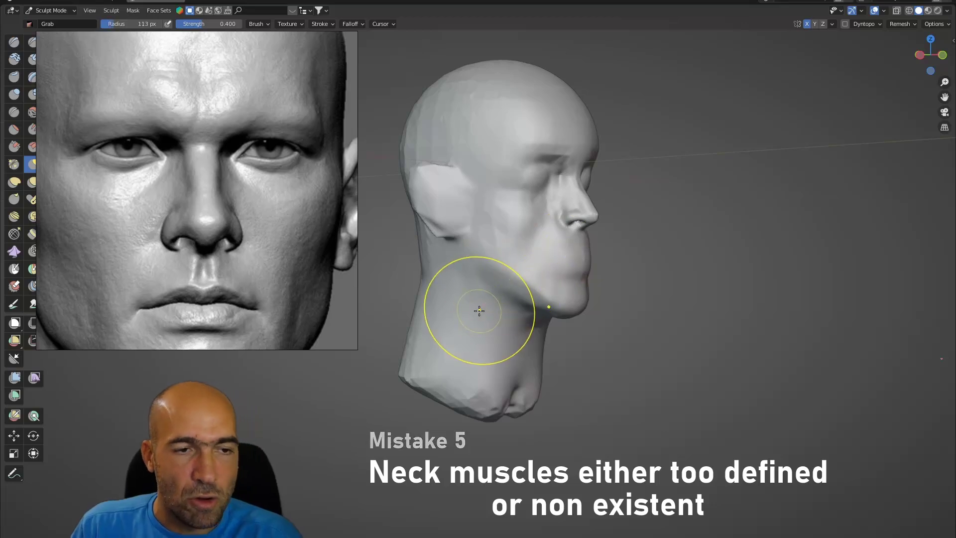
middle_click_drag(456, 342, 552, 373)
mouse_move(542, 371)
left_mouse_down()
mouse_move(613, 376)
mouse_move(497, 344)
mouse_move(500, 274)
left_mouse_up()
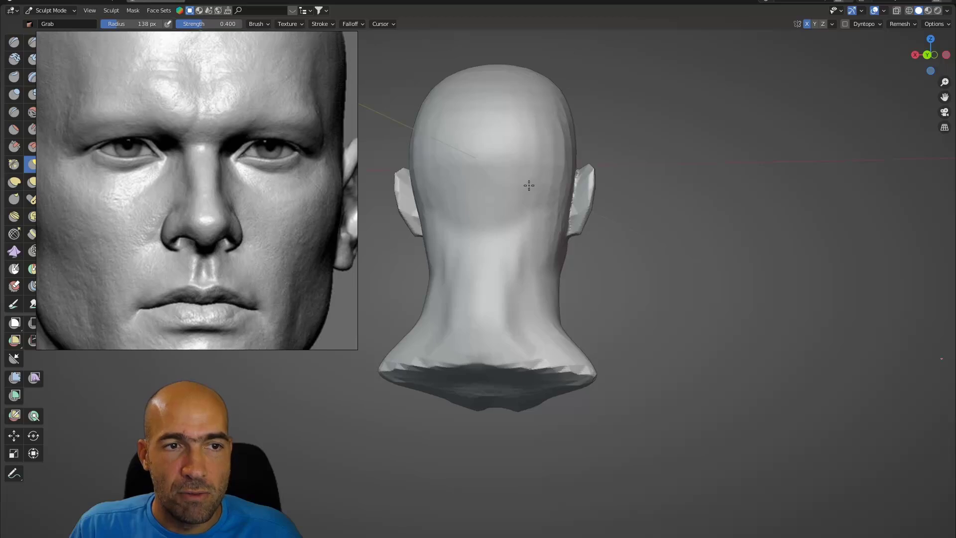
mouse_move(586, 292)
middle_mouse_down()
mouse_move(550, 321)
mouse_move(570, 343)
mouse_move(576, 311)
middle_mouse_up()
scroll(549, 321, "up", 1)
Step: Carve soft grooves along the diagonal side neck muscles and under the jaw with a 138 px Draw Sharp brush
key("x")
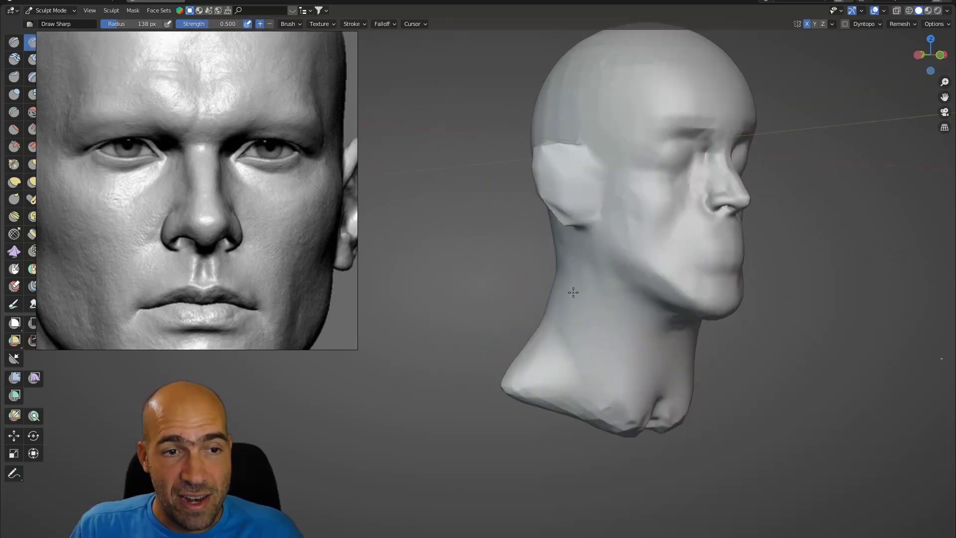
left_click_drag(572, 292, 599, 375)
mouse_move(658, 314)
left_mouse_down()
mouse_move(619, 274)
mouse_move(601, 235)
left_mouse_up()
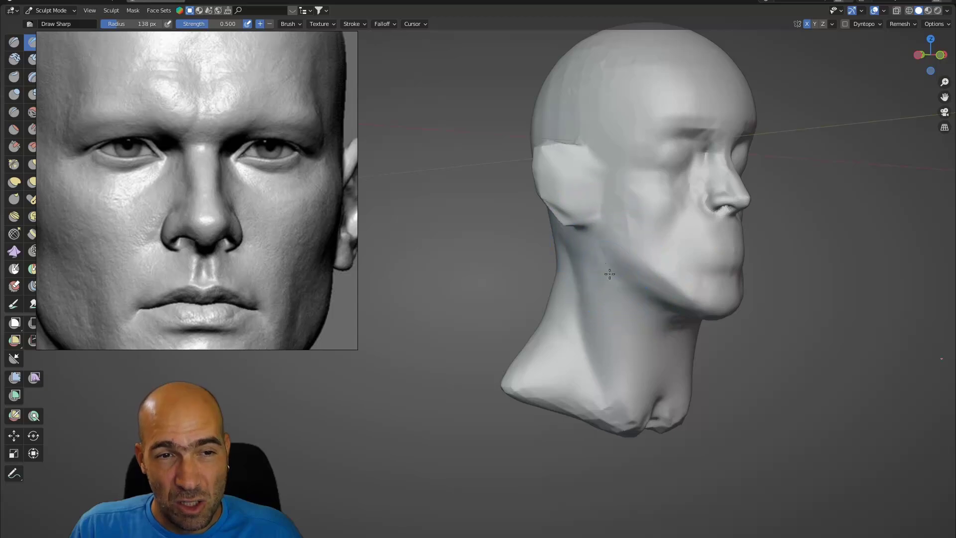
middle_click_drag(700, 382, 657, 357)
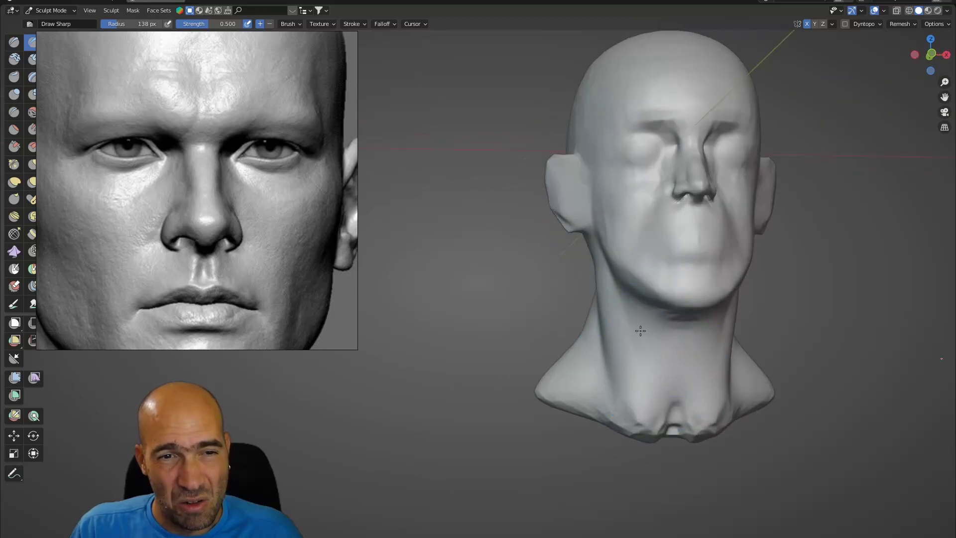
middle_click_drag(708, 389, 733, 404)
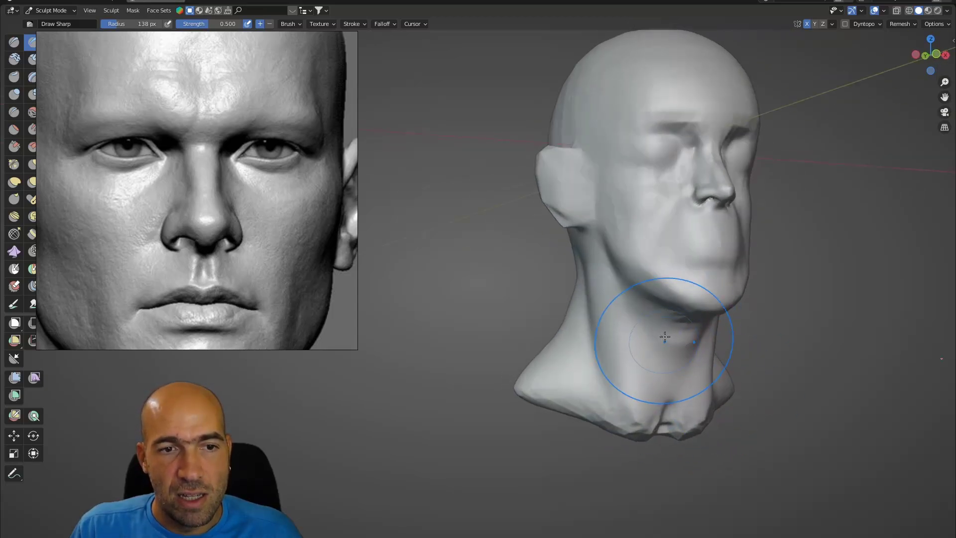
middle_click_drag(664, 337, 625, 381)
Step: Build up the side neck muscles subtly with an 89 px Clay Strips brush and smooth them into the neck
key("c")
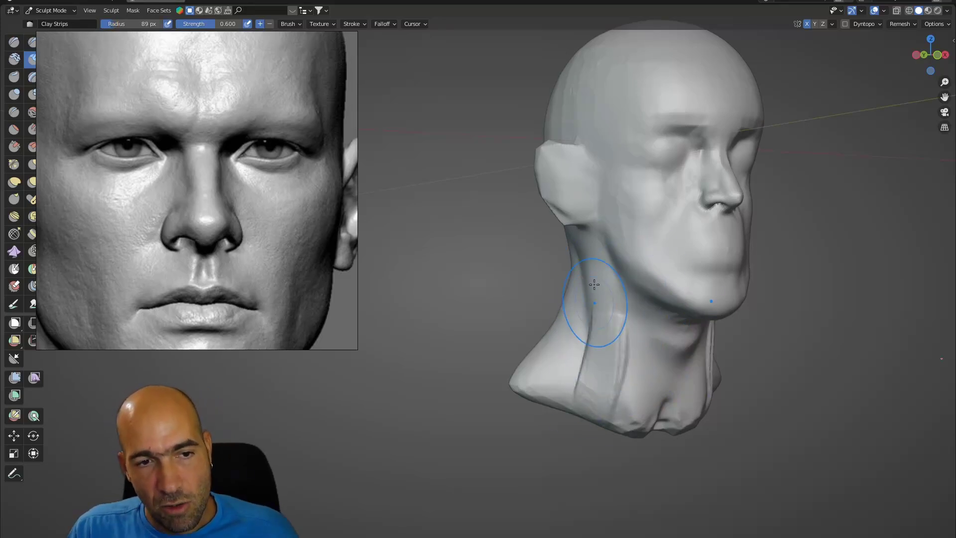
mouse_move(646, 376)
middle_mouse_down()
mouse_move(620, 365)
mouse_move(578, 381)
middle_mouse_up()
middle_click_drag(578, 381, 595, 377, "ctrl")
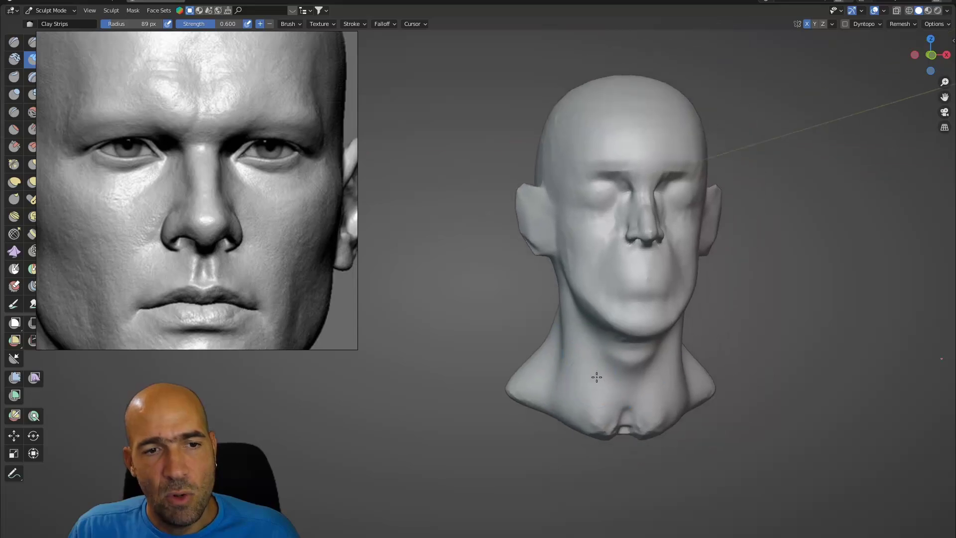
Step: Examine the neck and shoulder shapes on the three-quarter male bust reference
key("d")
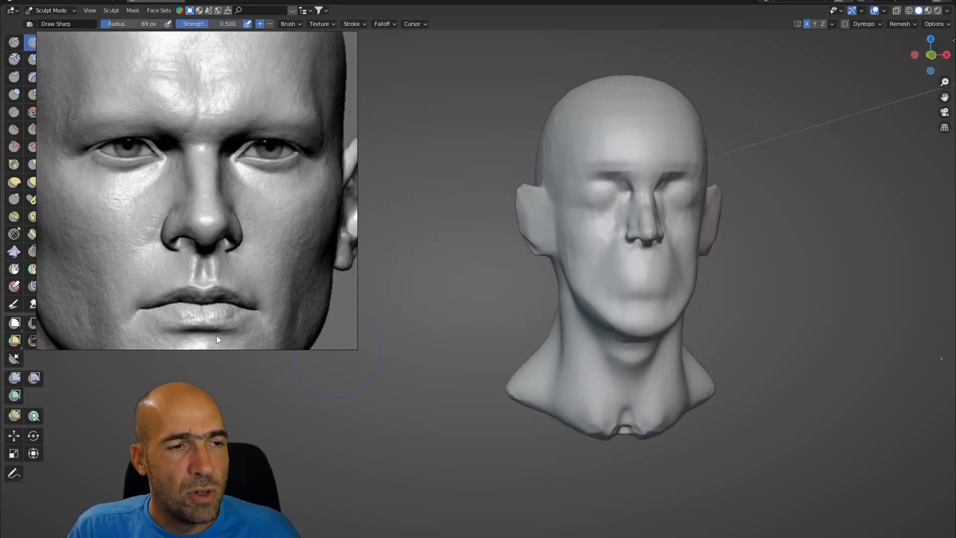
scroll(189, 262, "down", 10)
scroll(196, 261, "up", 10)
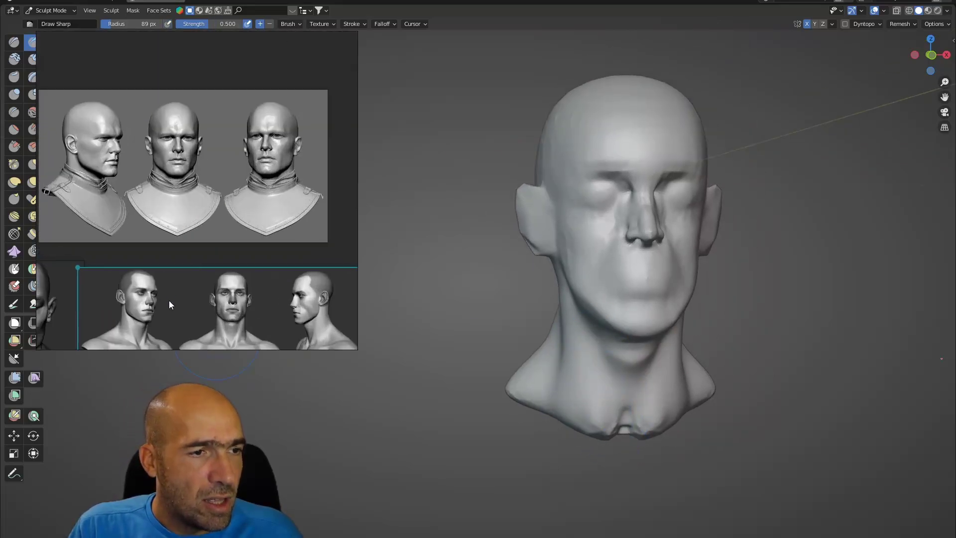
middle_click_drag(147, 238, 204, 238)
scroll(203, 237, "up", 3)
scroll(208, 216, "down", 4)
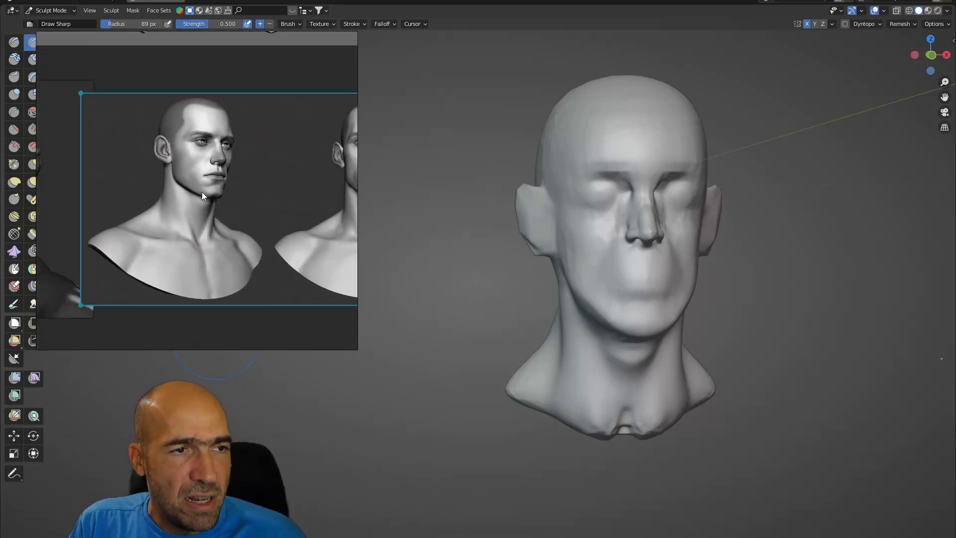
scroll(202, 192, "up", 3)
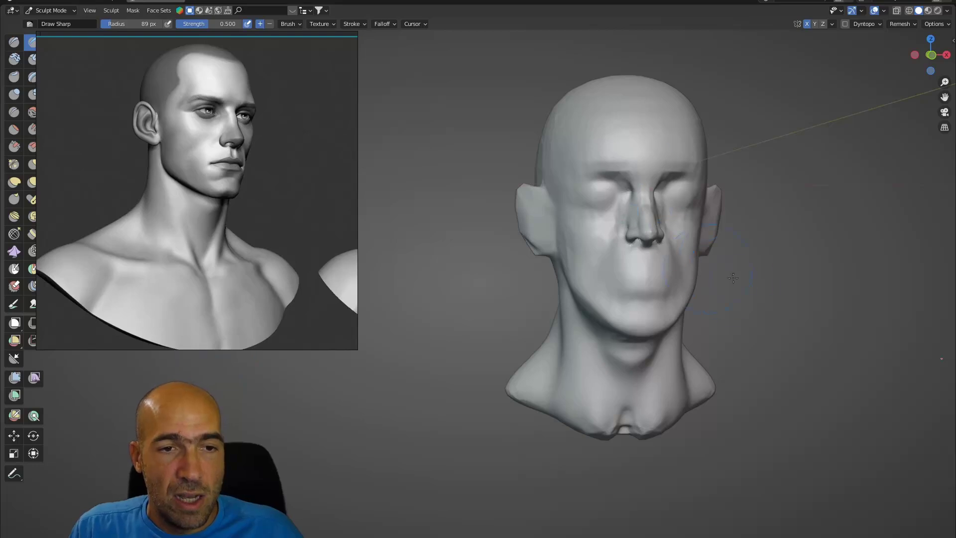
Step: Adjust the slope from the neck to the shoulders with an enlarged Grab brush
key("g")
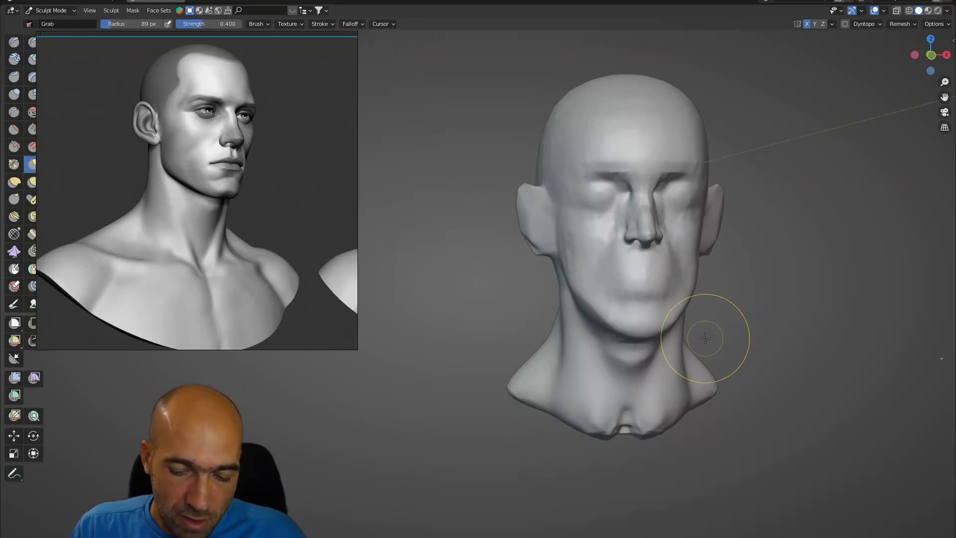
key("bracketright")
key("bracketright")
key("bracketright")
left_click_drag(544, 353, 534, 396)
left_click_drag(558, 386, 568, 400)
middle_click_drag(667, 387, 610, 343)
Step: Draw upper and lower lips that protrude strongly from the face with a 67 px Draw Sharp brush
scroll(606, 336, "up", 4)
middle_click_drag(602, 282, 617, 269)
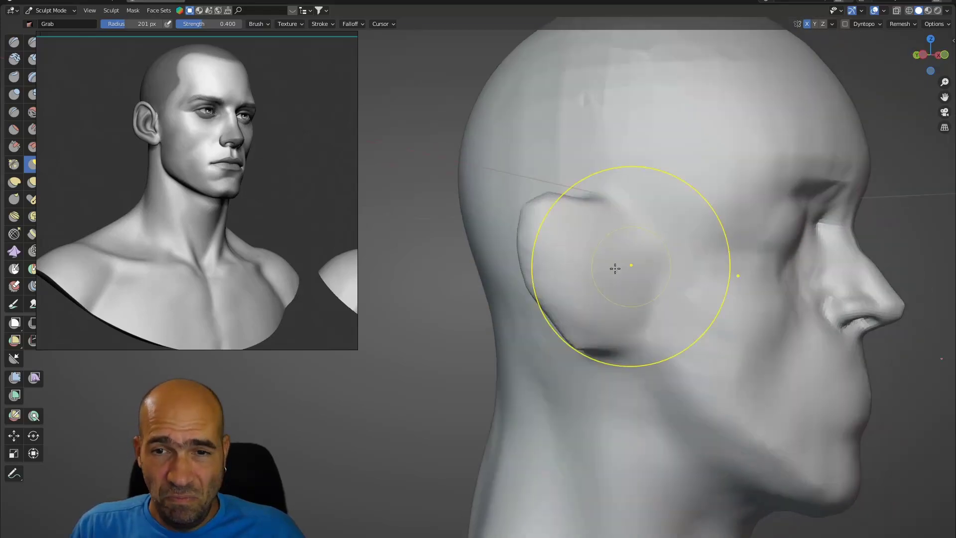
key("x")
key("bracketleft")
key("bracketleft")
key("bracketleft")
key("bracketleft")
key("bracketleft")
key("bracketleft")
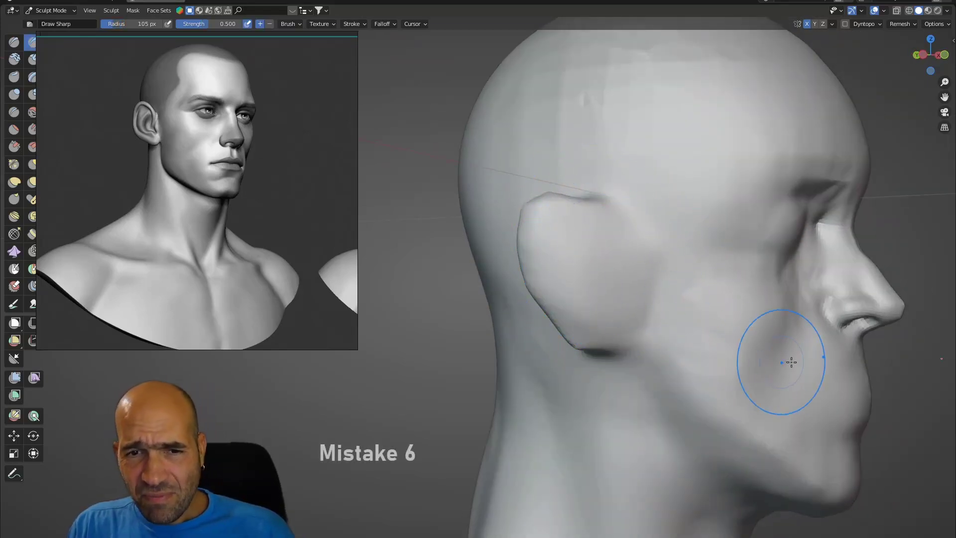
mouse_move(850, 367)
middle_mouse_down()
mouse_move(824, 389)
mouse_move(738, 373)
middle_mouse_up()
key("bracketleft")
key("bracketleft")
key("bracketleft")
key("bracketleft")
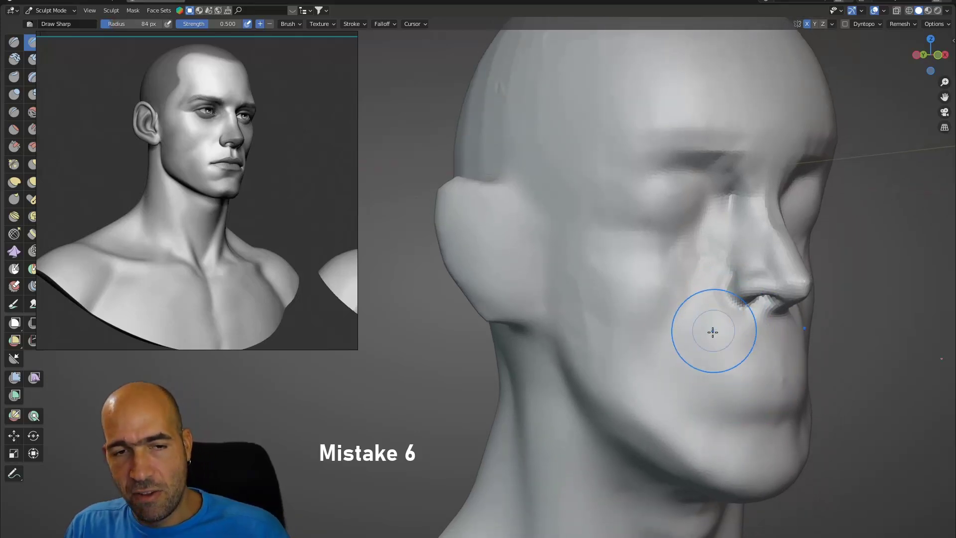
mouse_move(726, 377)
left_mouse_down()
mouse_move(792, 353)
mouse_move(779, 388)
mouse_move(799, 396)
left_mouse_up()
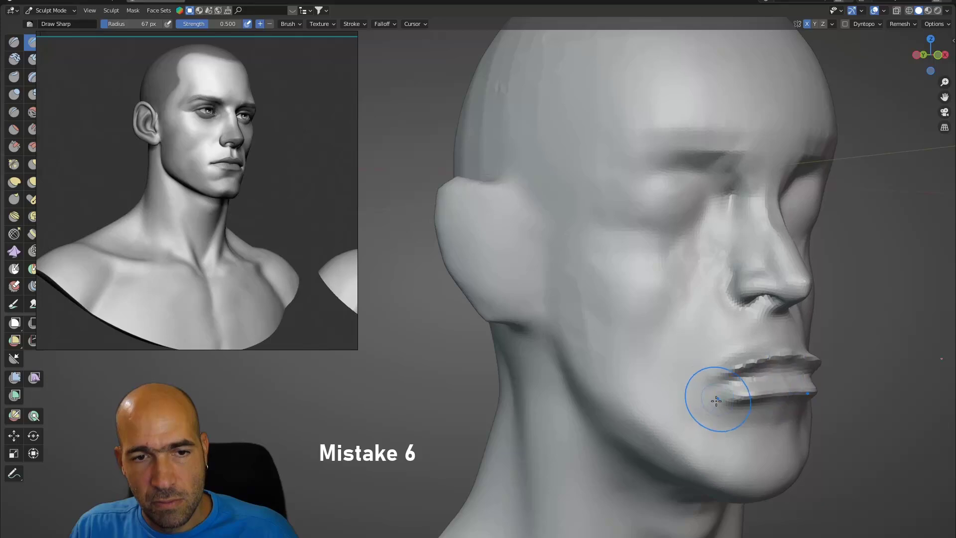
scroll(776, 390, "down", 2)
mouse_move(829, 393)
middle_mouse_down()
mouse_move(689, 389)
mouse_move(794, 374)
middle_mouse_up()
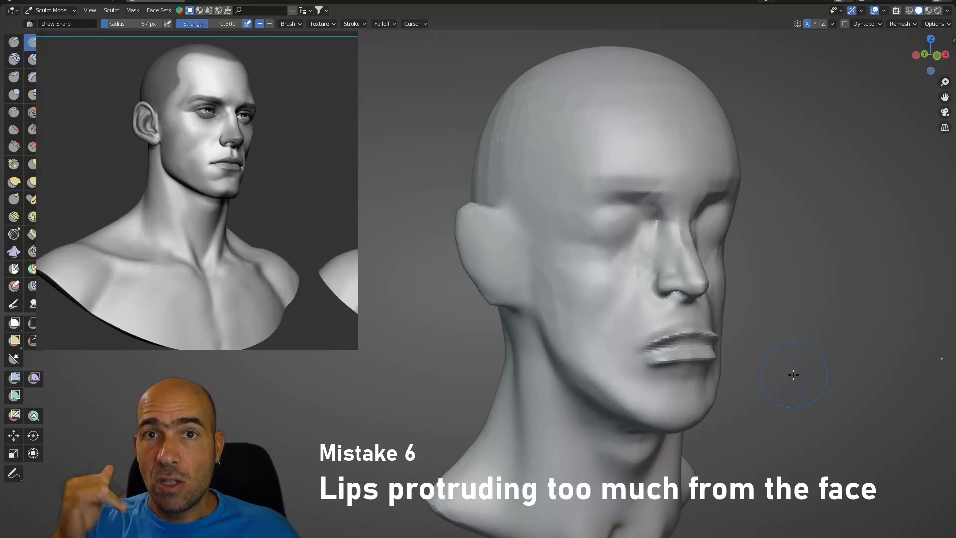
Step: Carve the mouth opening between the upper and lower lips with the 67 px Draw Sharp brush
middle_click_drag(783, 322, 812, 298)
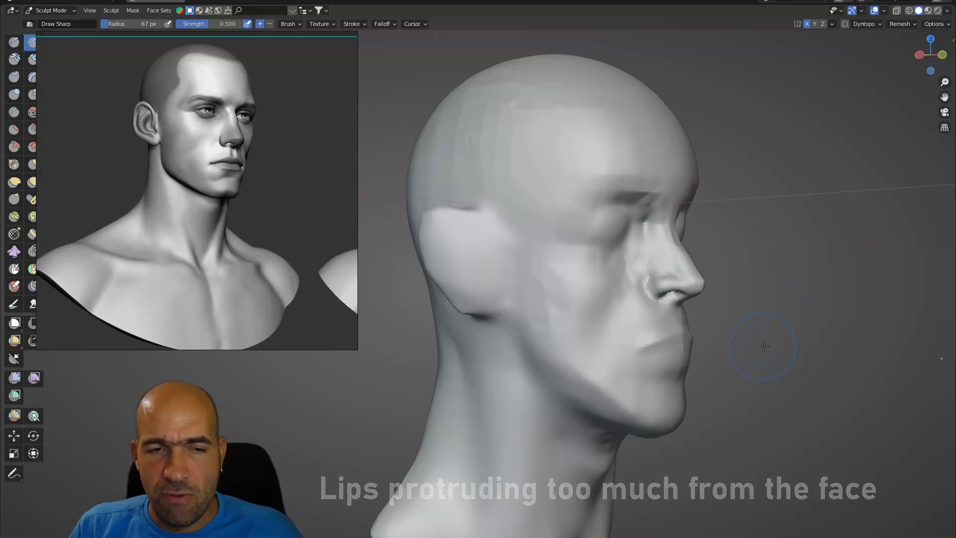
mouse_move(774, 348)
middle_mouse_down()
mouse_move(732, 357)
mouse_move(728, 343)
mouse_move(778, 346)
middle_mouse_up()
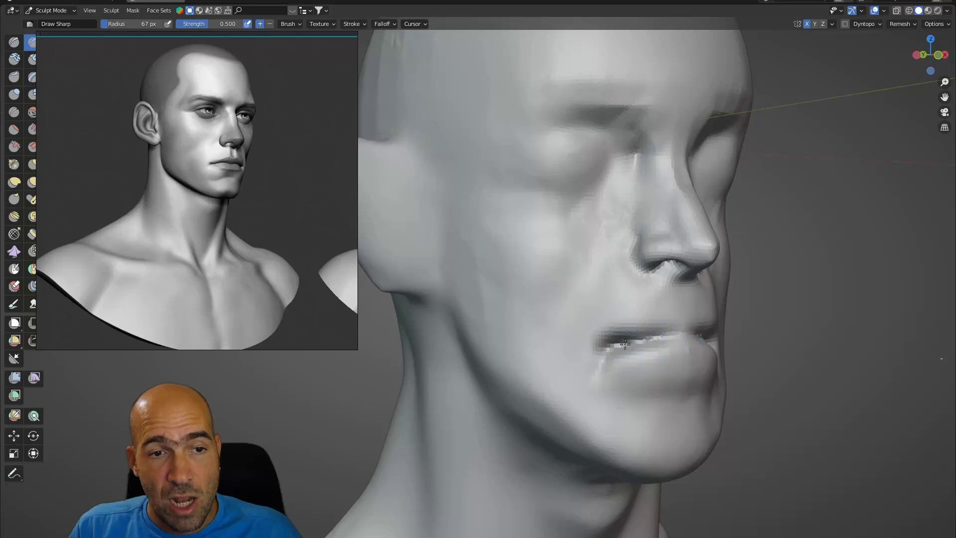
mouse_move(693, 338)
middle_mouse_down()
mouse_move(624, 358)
mouse_move(700, 363)
mouse_move(710, 318)
middle_mouse_up()
Step: Reshape the upper lip and raise its middle with a 91 px Grab brush
key("KP_1")
key("g")
key("bracketright")
key("bracketright")
key("bracketright")
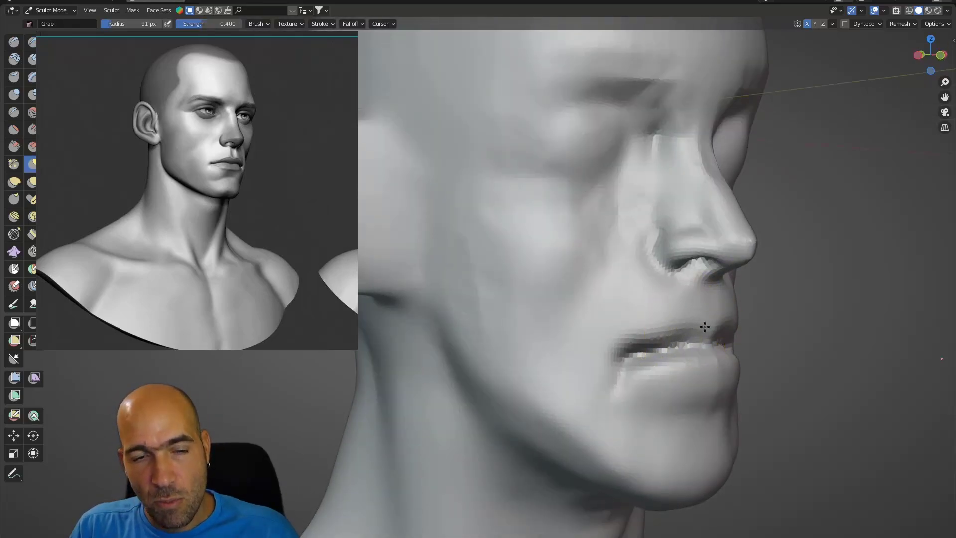
mouse_move(705, 327)
middle_mouse_down()
mouse_move(696, 318)
mouse_move(650, 343)
mouse_move(709, 345)
middle_mouse_up()
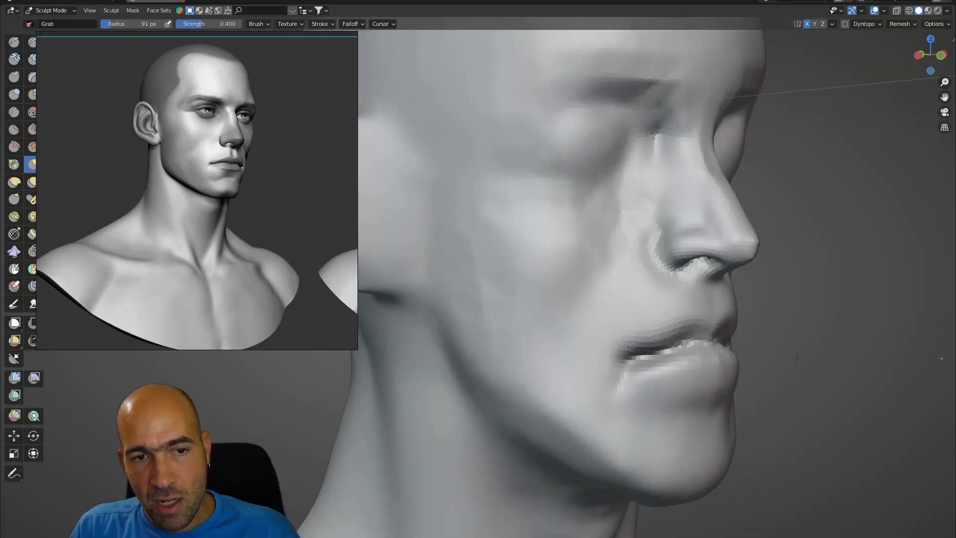
scroll(797, 348, "up", 1)
Step: Carve the philtrum groove between the nose and the upper lip with a 91 px Draw Sharp brush
middle_click_drag(805, 352, 772, 344)
key("d")
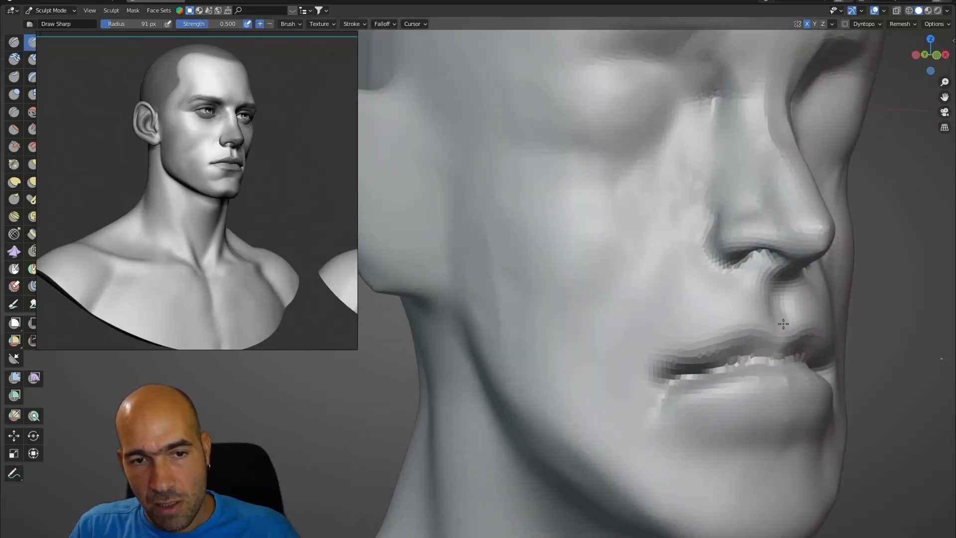
left_click_drag(773, 288, 759, 270)
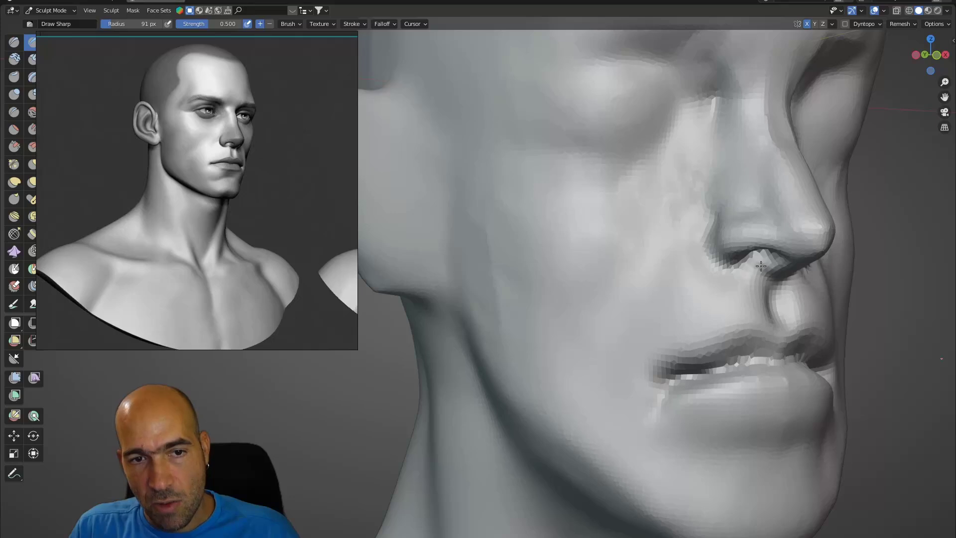
Step: Build up the lower lip with a 91 px Clay Strips brush and refine the line between the lips with a 64 px Draw Sharp brush
middle_click_drag(789, 356, 712, 354)
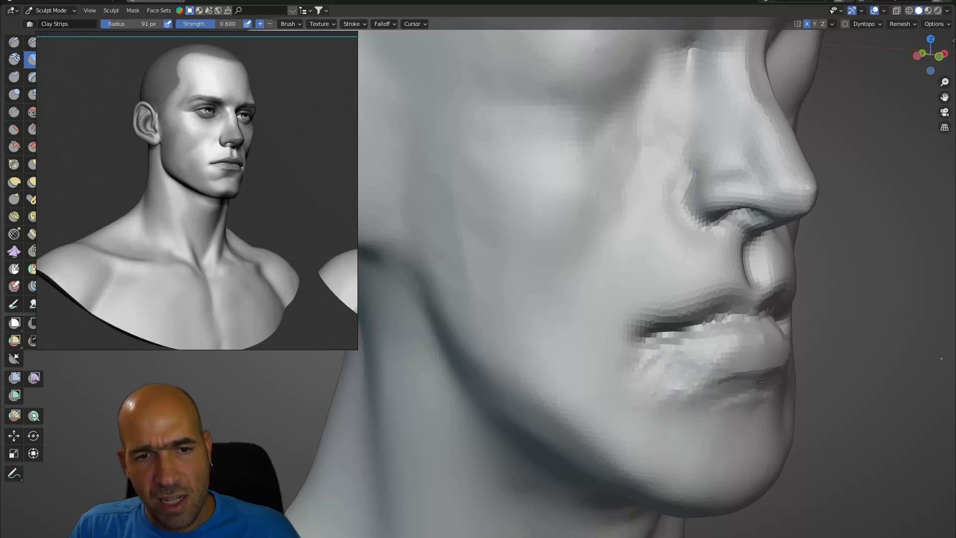
middle_click_drag(769, 377, 745, 382)
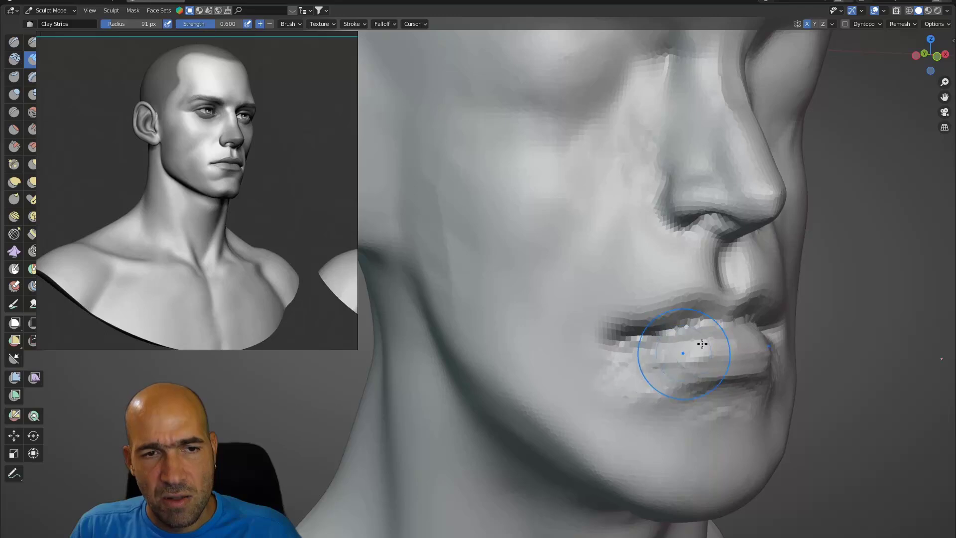
key("d")
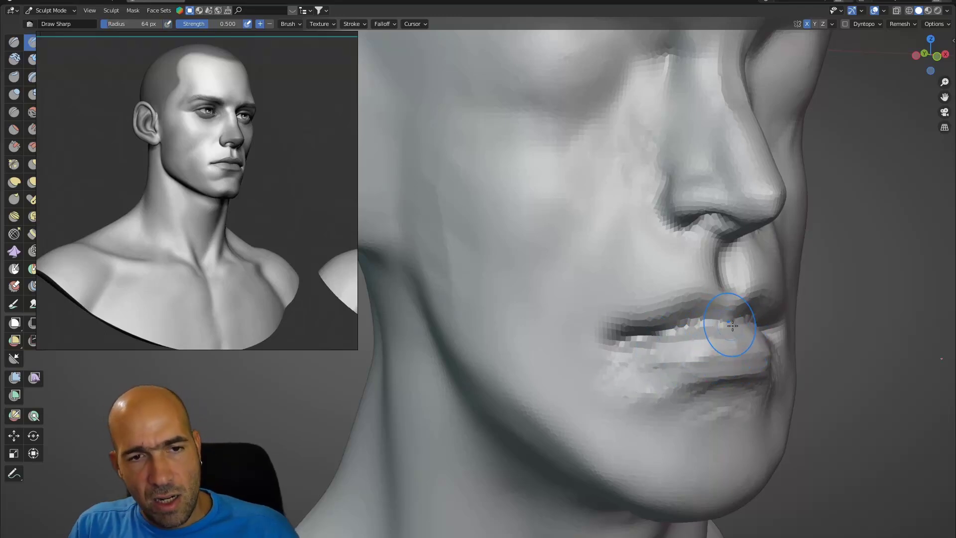
left_click_drag(699, 327, 684, 329)
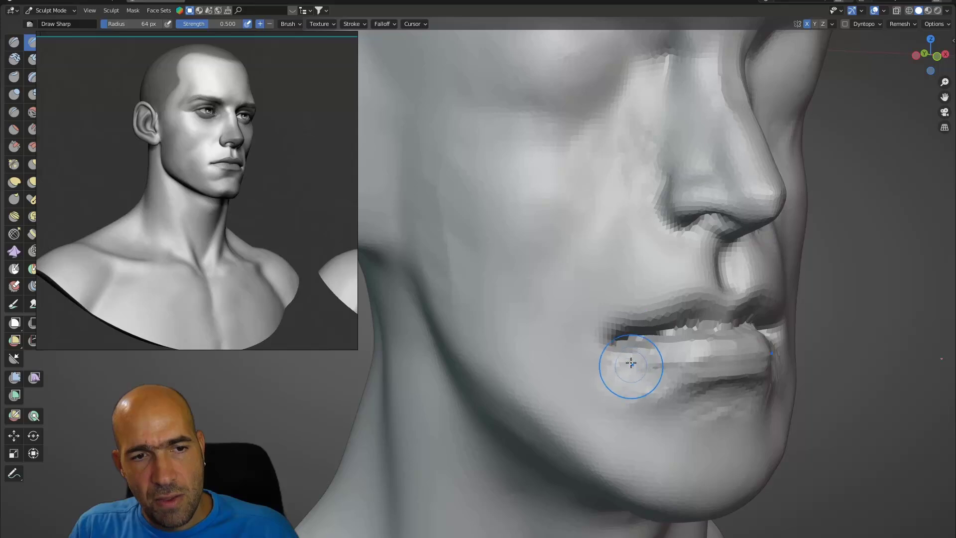
middle_click_drag(751, 409, 725, 407)
scroll(697, 399, "down", 2)
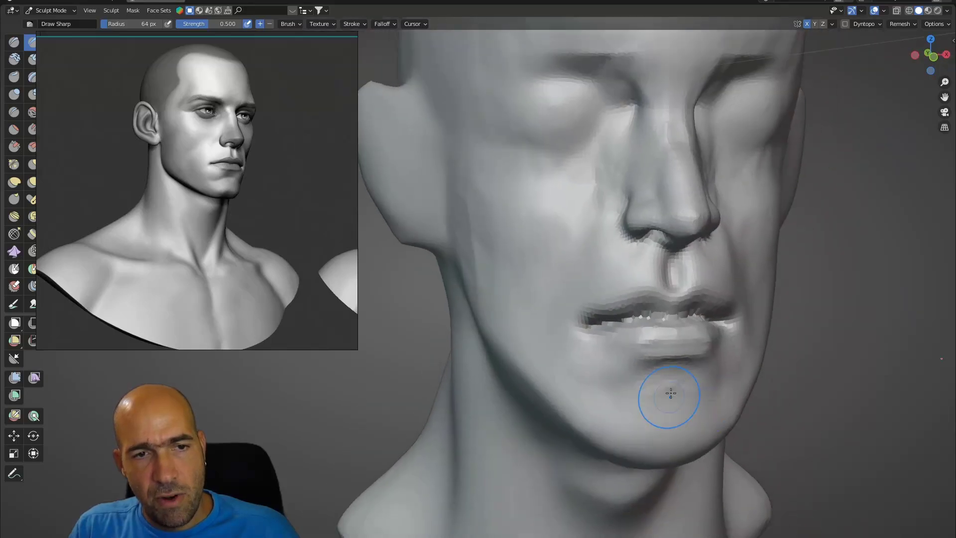
Step: Push the lower lip back in profile and adjust the lower face with the Grab brush, enlarged to 116 px
scroll(672, 393, "down", 3)
middle_click_drag(672, 393, 751, 394)
scroll(736, 383, "up", 4)
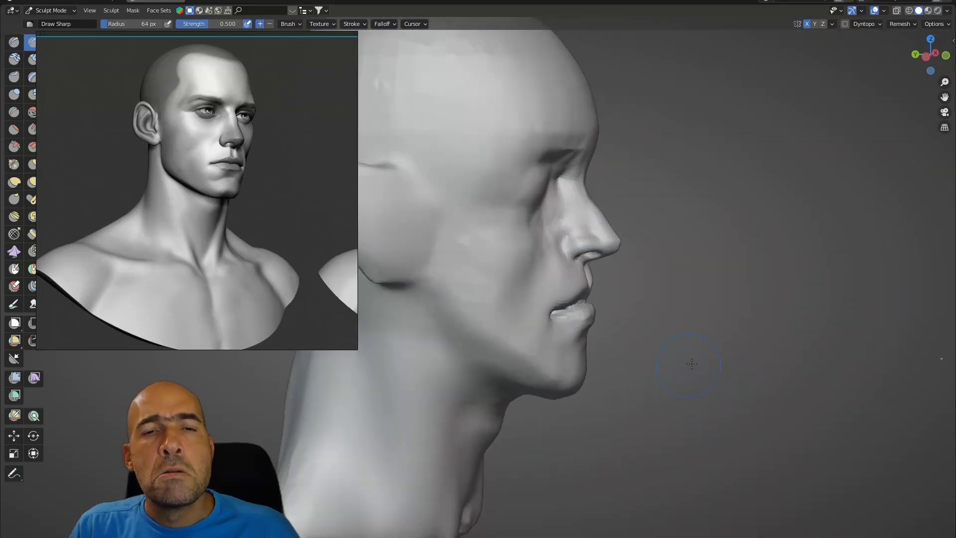
key("g")
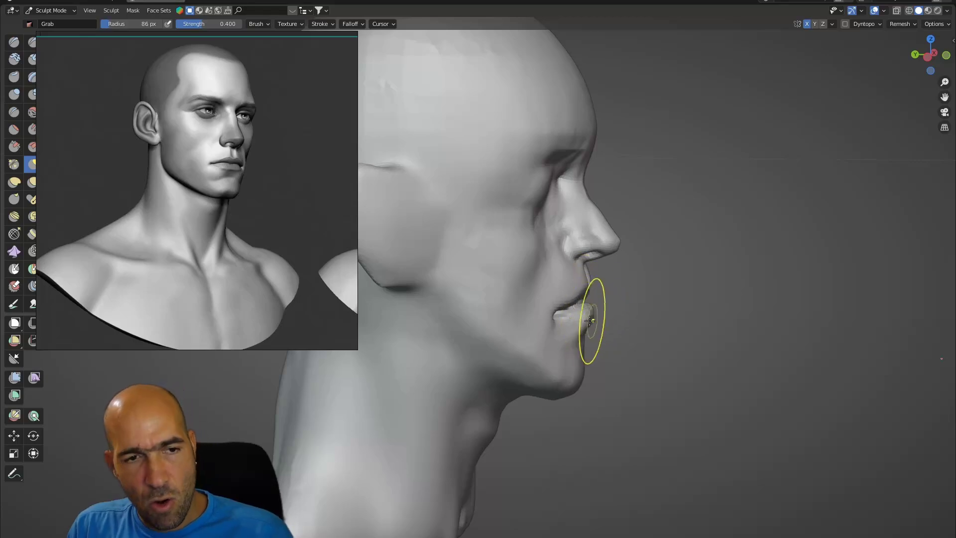
left_click_drag(571, 331, 547, 378)
scroll(504, 377, "down", 2)
middle_click_drag(505, 377, 502, 367, "ctrl")
left_click_drag(480, 317, 461, 312)
mouse_move(458, 315)
left_mouse_down()
mouse_move(442, 306)
mouse_move(493, 338)
left_mouse_up()
key("KP_1")
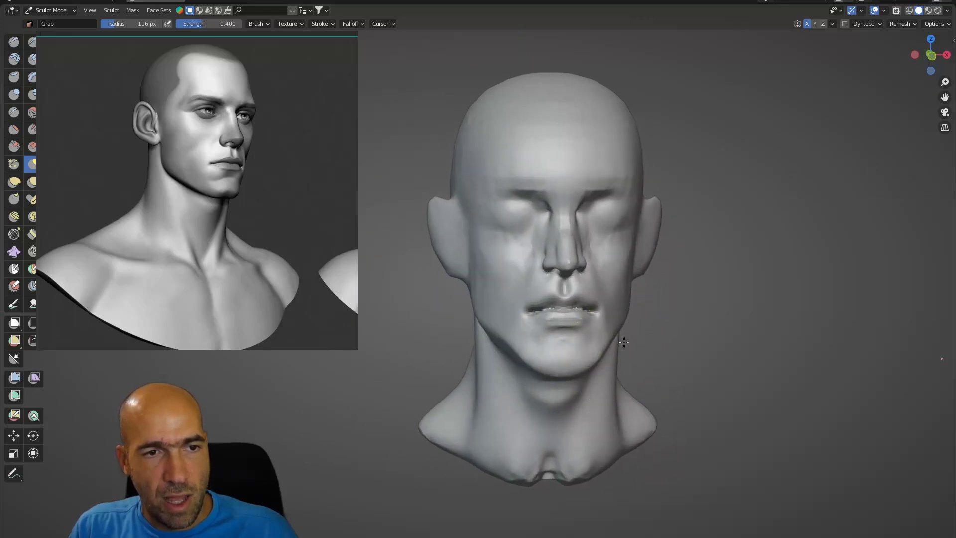
Step: Examine the mouth and nose area in profile, three-quarter and front views
scroll(584, 389, "up", 1)
middle_click_drag(573, 404, 658, 341)
scroll(642, 367, "up", 2)
middle_click_drag(649, 272, 609, 307, "shift")
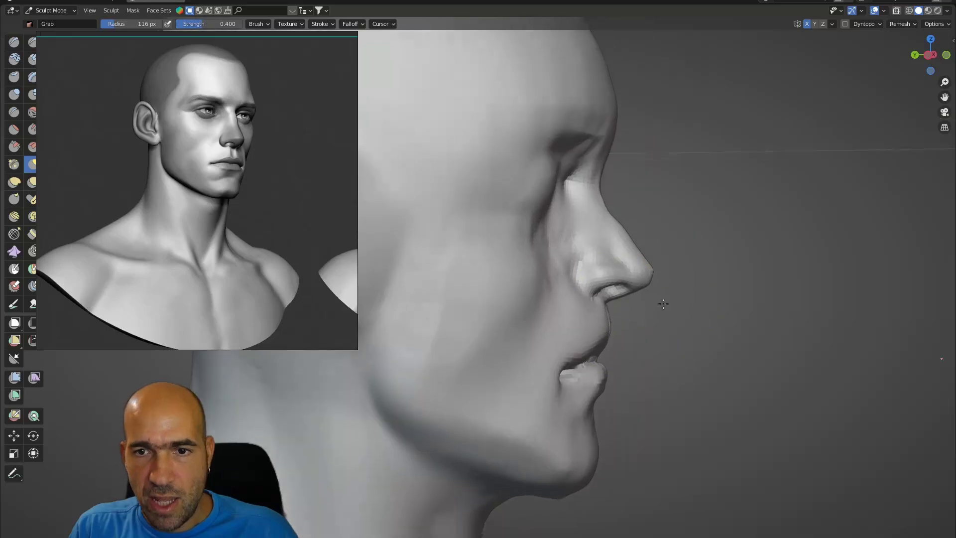
scroll(622, 311, "up", 3)
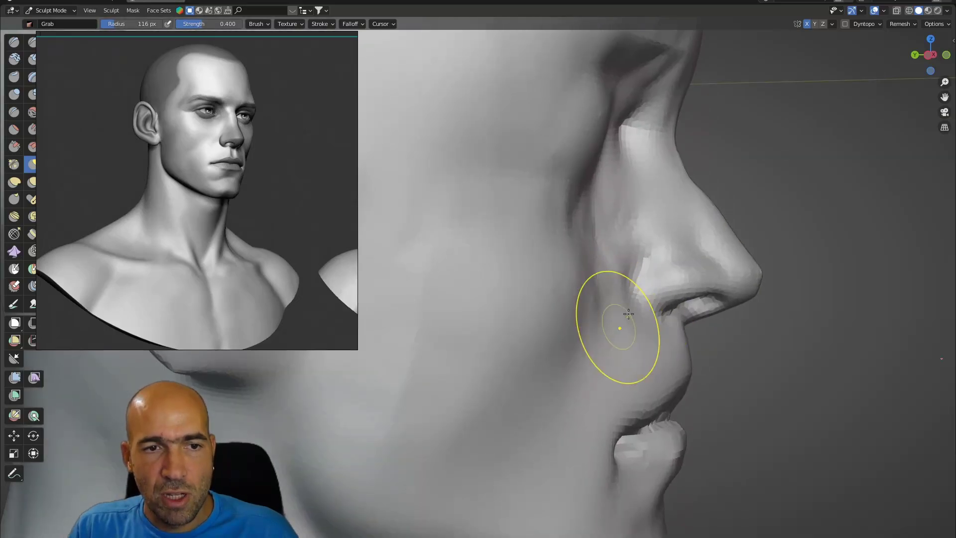
middle_click_drag(703, 311, 654, 287)
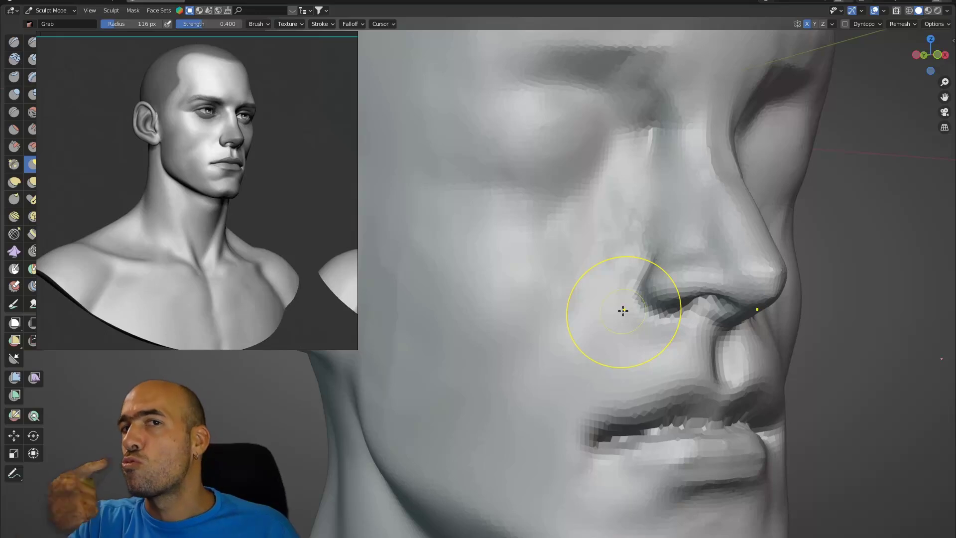
scroll(692, 371, "down", 3)
middle_click_drag(692, 372, 659, 378)
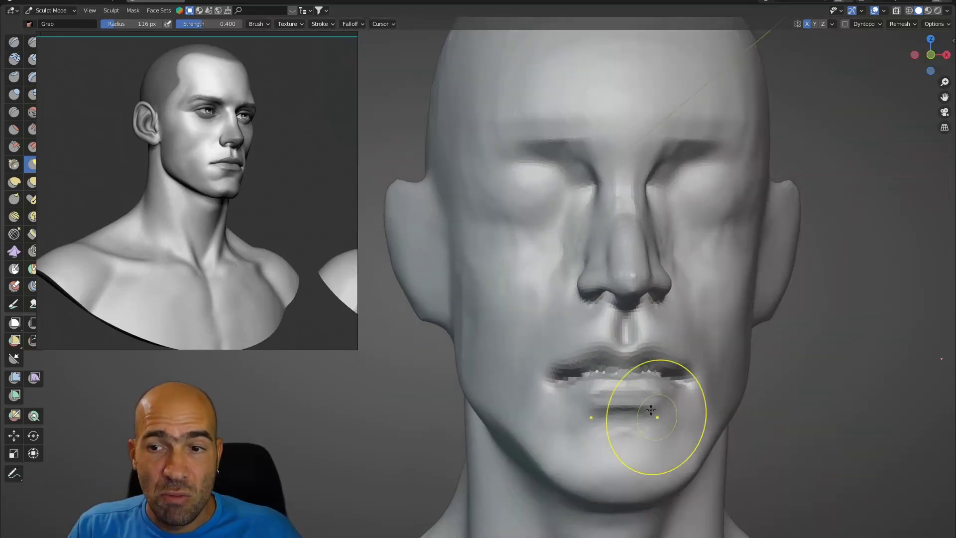
middle_click_drag(532, 463, 641, 387, "shift")
middle_click_drag(640, 309, 620, 328, "shift")
Step: Add volume around the mouth corners with a 74 px Clay Strips brush and blend it into the cheeks and chin
key("c")
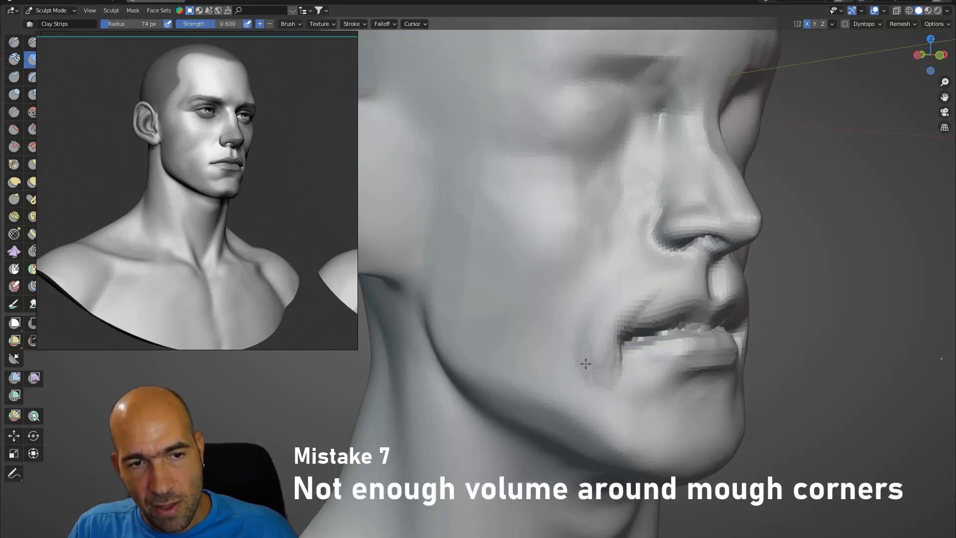
middle_click_drag(666, 387, 631, 414)
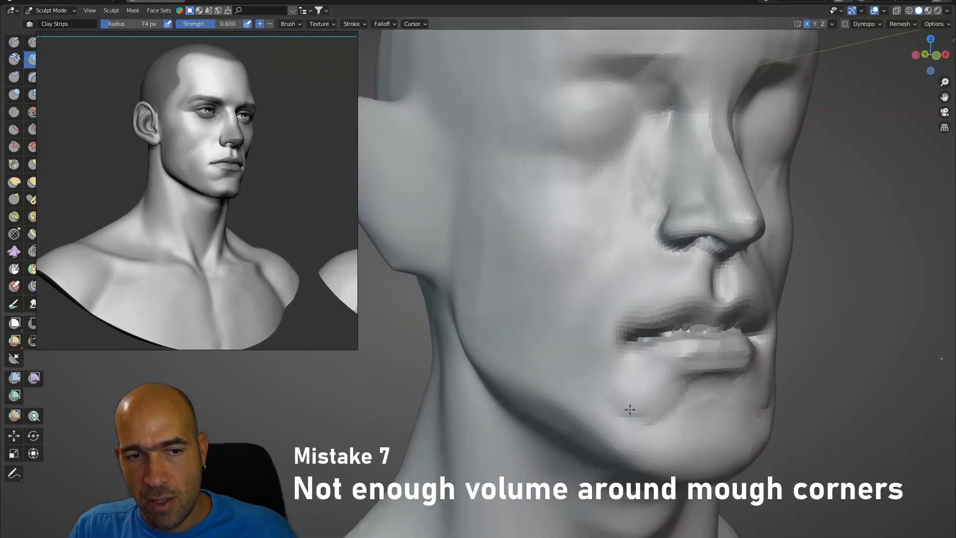
middle_click_drag(620, 325, 640, 342)
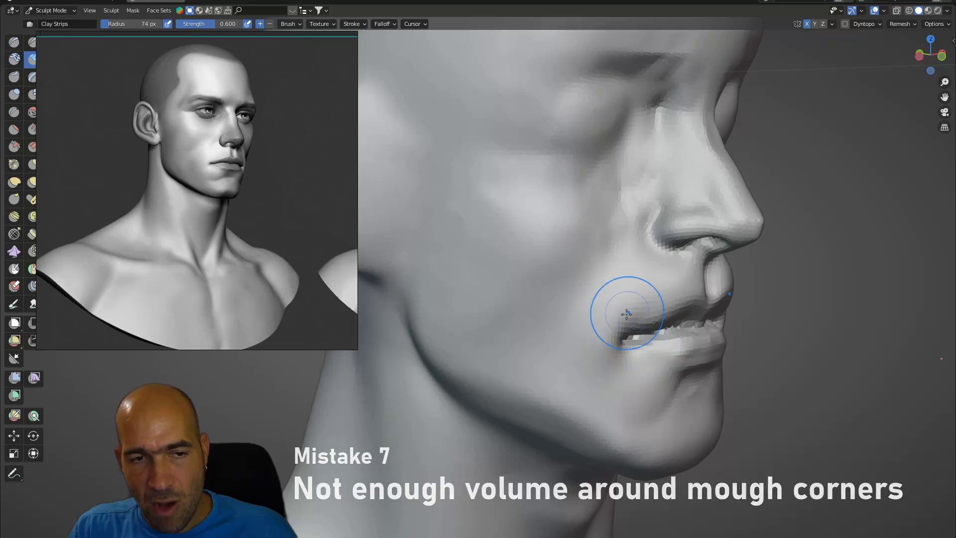
left_click_drag(618, 334, 651, 288)
middle_click_drag(585, 355, 610, 288)
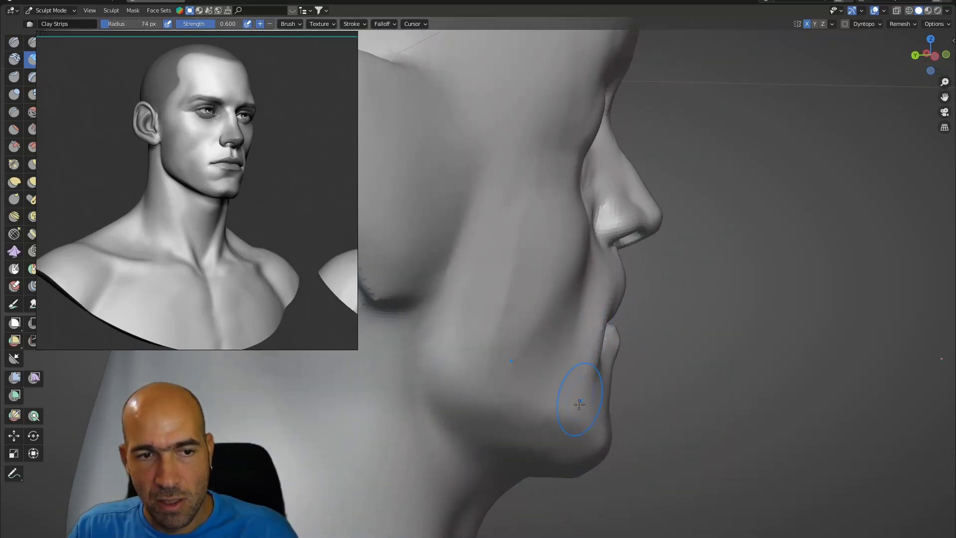
mouse_move(622, 370)
middle_mouse_down()
mouse_move(659, 368)
mouse_move(623, 362)
middle_mouse_up()
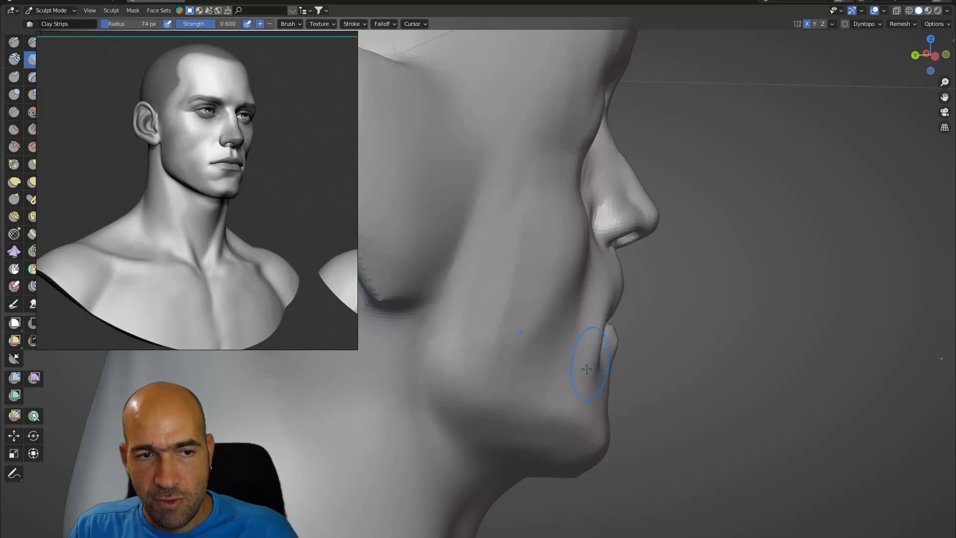
middle_click_drag(681, 297, 574, 305)
Step: Carve the nasolabial fold diagonally from beside the nose down the cheek with the 74 px Clay Strips brush
scroll(572, 311, "down", 3)
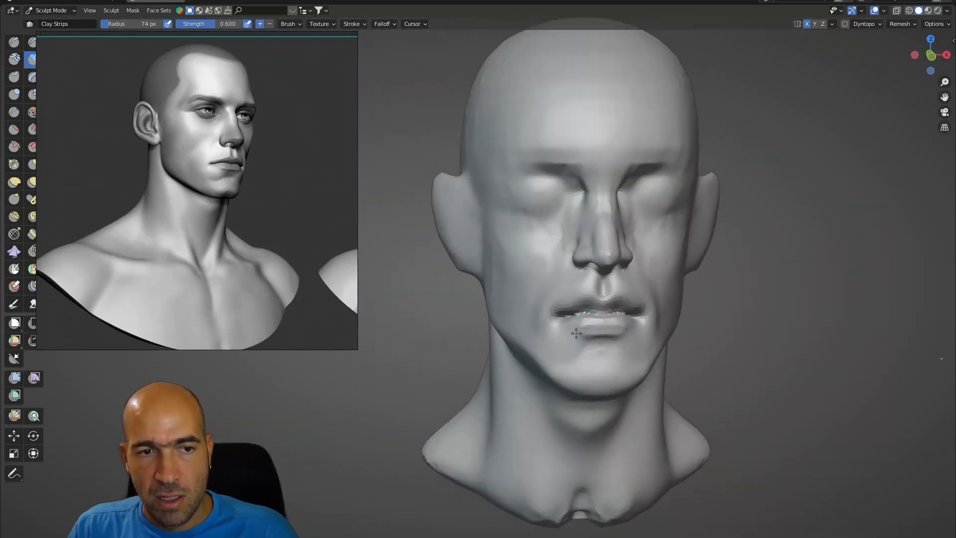
middle_click_drag(565, 337, 594, 342)
scroll(595, 342, "up", 3)
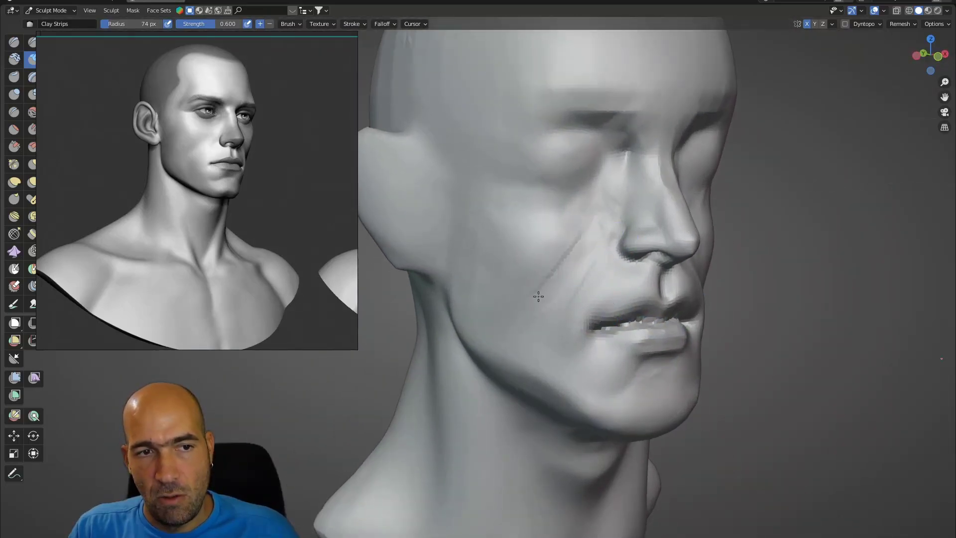
mouse_move(620, 219)
left_mouse_down()
mouse_move(555, 287)
mouse_move(551, 271)
left_mouse_up()
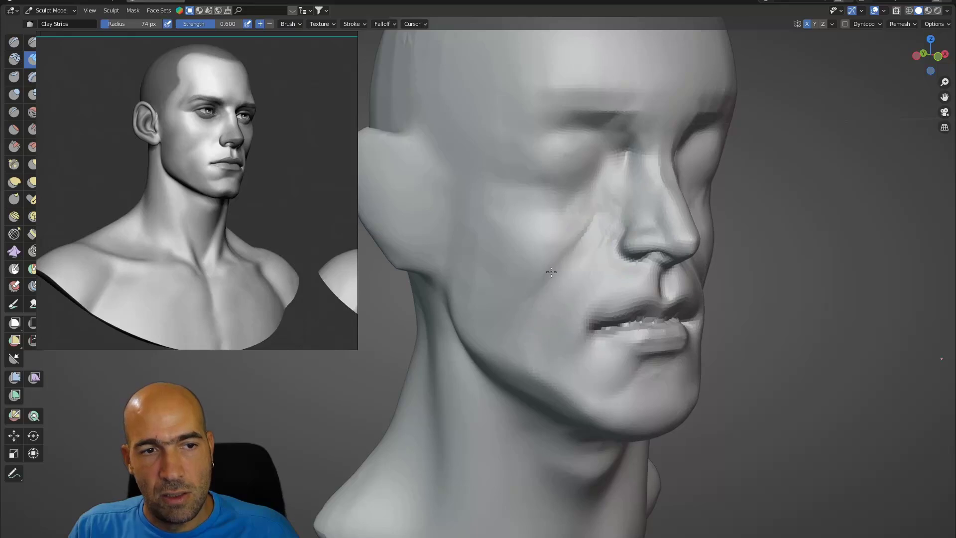
Step: Define the brow ridge, forehead and temple planes with the 74 px Clay Strips brush
scroll(511, 258, "down", 6)
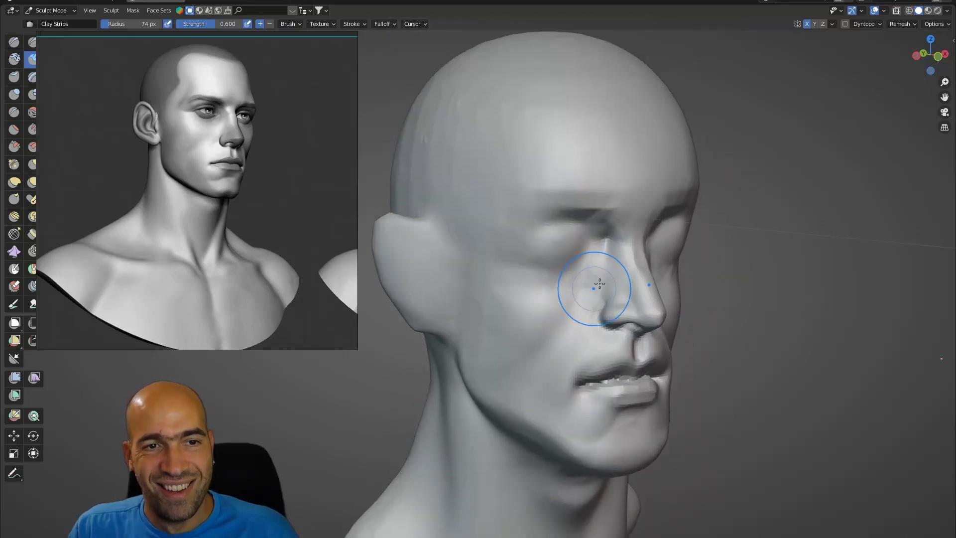
middle_click_drag(610, 248, 635, 207)
mouse_move(593, 191)
left_mouse_down()
mouse_move(645, 177)
mouse_move(564, 199)
left_mouse_up()
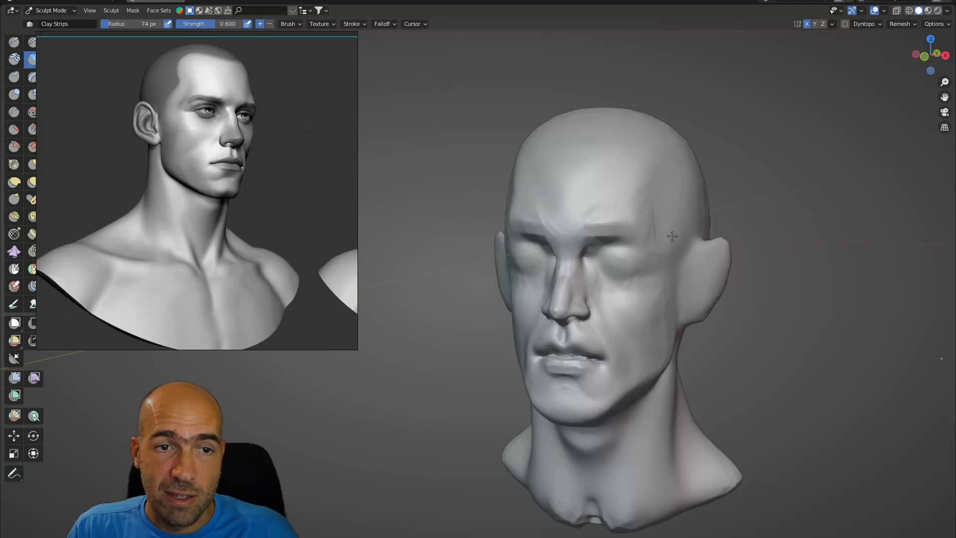
middle_click_drag(672, 236, 637, 219)
Step: Lower the upper edge of the ears and reshape their front attachment with a Grab brush enlarged to 112 px
key("g")
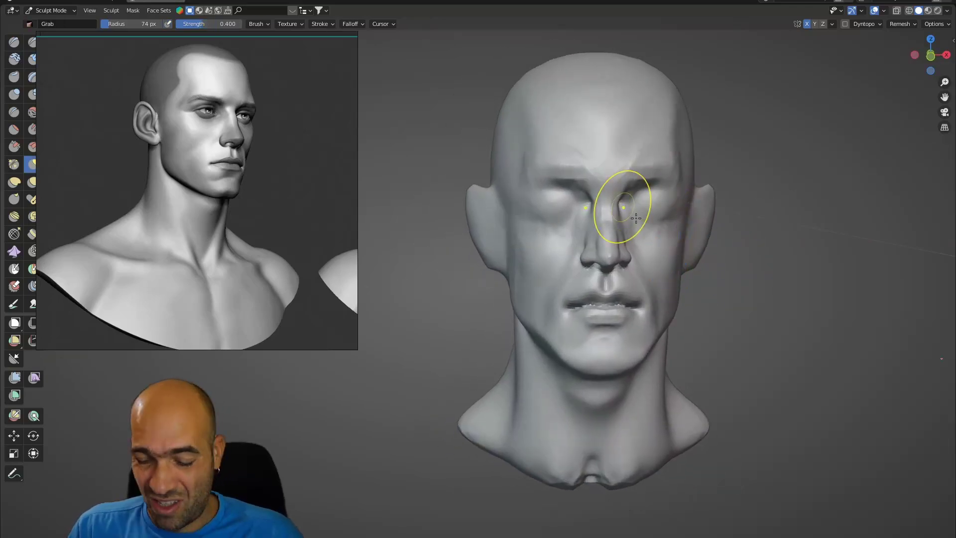
key("bracketright")
key("bracketright")
key("bracketright")
key("bracketright")
left_click_drag(491, 184, 488, 197)
mouse_move(481, 221)
middle_mouse_down()
mouse_move(535, 216)
mouse_move(523, 196)
middle_mouse_up()
scroll(534, 217, "up", 2)
left_click_drag(505, 142, 498, 151)
left_click_drag(481, 152, 522, 168)
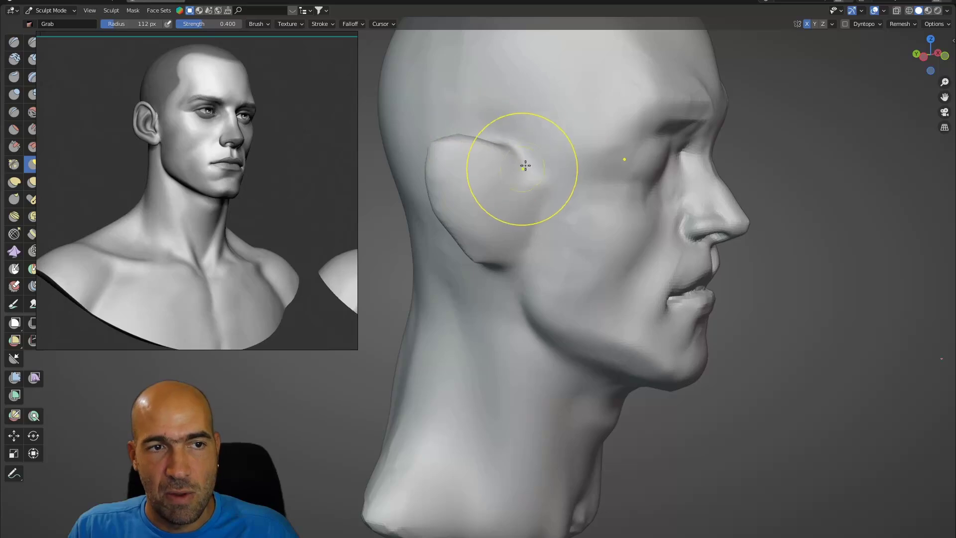
Step: Reshape the side of the face just in front of the ears with the 112 px Grab brush
mouse_move(519, 188)
middle_mouse_down()
mouse_move(586, 214)
mouse_move(510, 243)
mouse_move(544, 224)
middle_mouse_up()
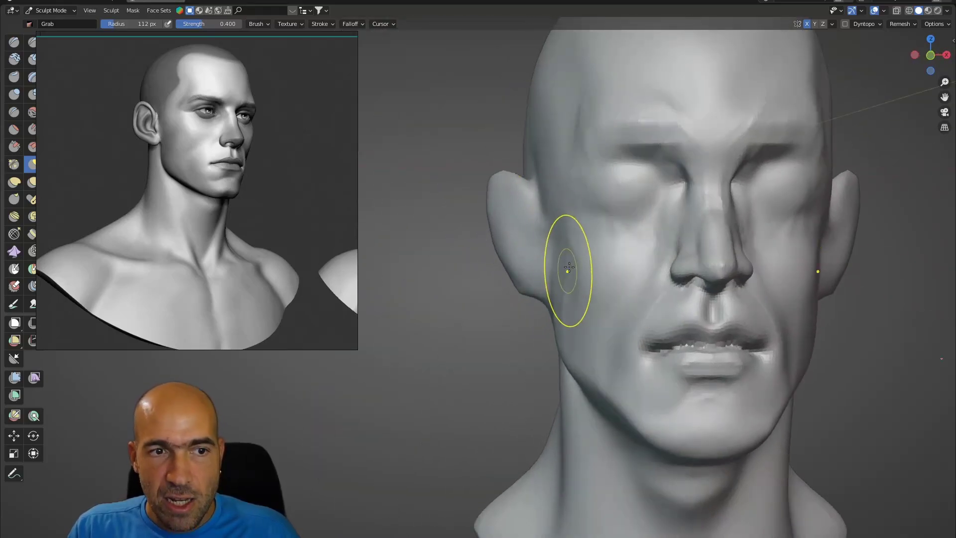
mouse_move(573, 230)
left_mouse_down()
mouse_move(578, 250)
mouse_move(590, 252)
left_mouse_up()
scroll(573, 234, "down", 6)
middle_click_drag(542, 224, 597, 222)
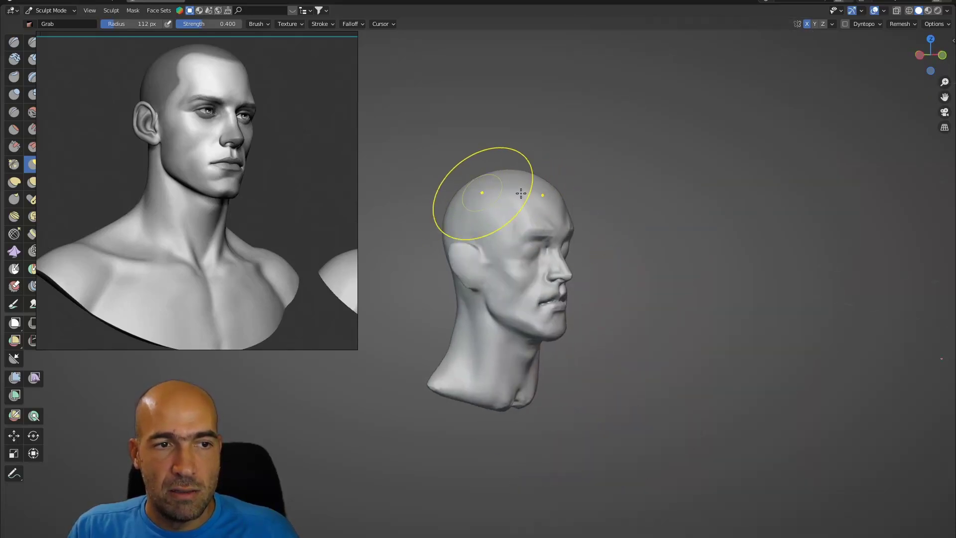
Step: Adjust the forehead contour and the nose bridge in profile with the 112 px Grab brush
middle_click_drag(520, 193, 444, 189)
left_click_drag(405, 188, 410, 192)
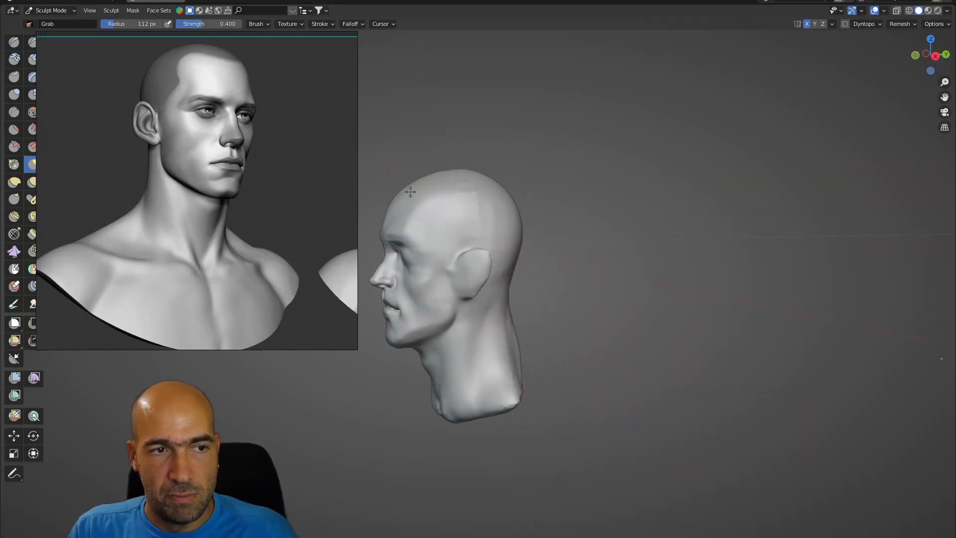
middle_click_drag(394, 241, 434, 233, "shift")
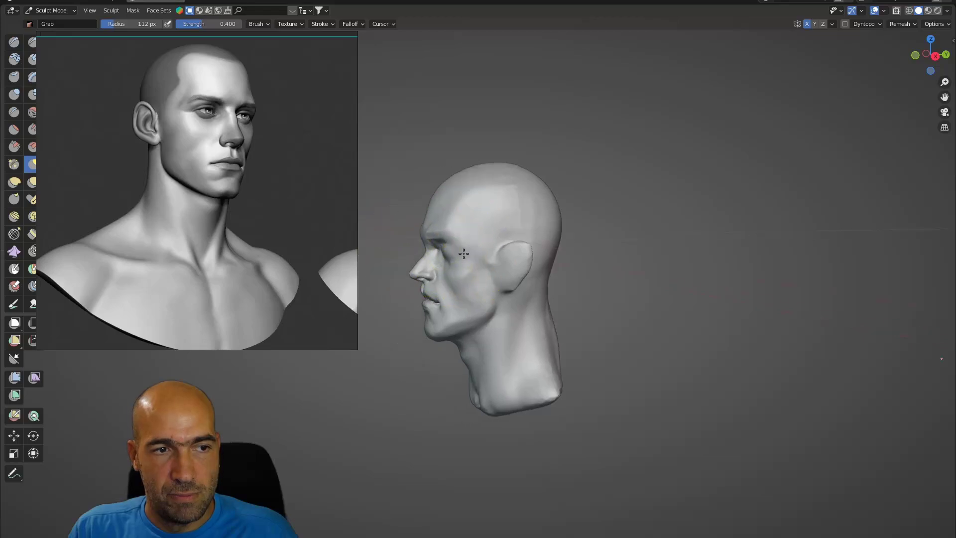
scroll(491, 256, "up", 5)
left_click_drag(494, 263, 482, 266)
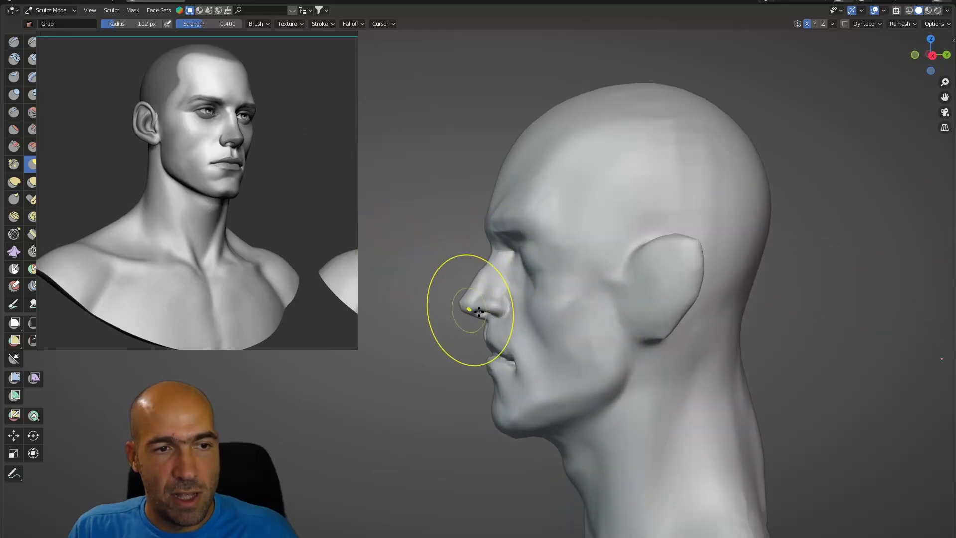
Step: Reshape the crown and back of the skull in profile with the Grab brush, and check the head from the front
scroll(481, 315, "down", 2)
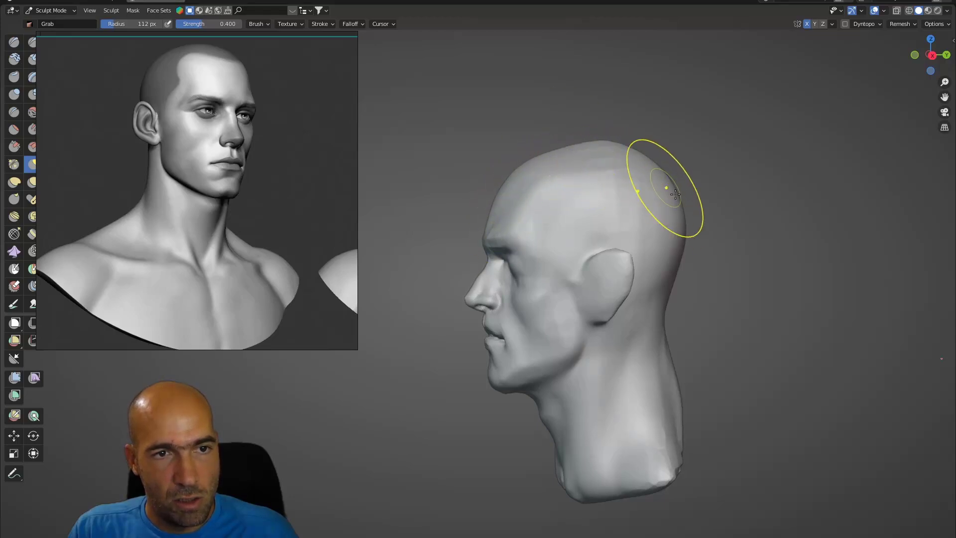
scroll(617, 179, "down", 2)
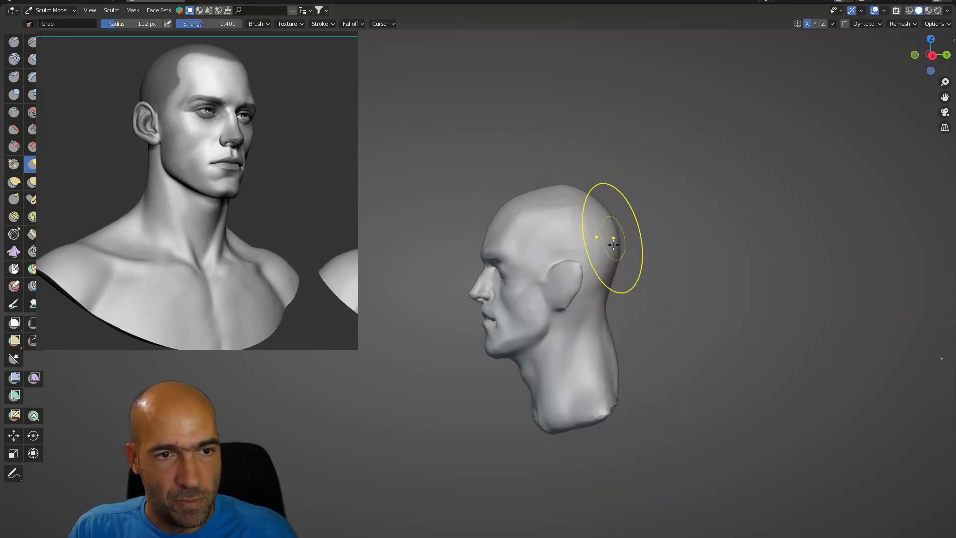
mouse_move(604, 331)
middle_mouse_down()
mouse_move(694, 319)
mouse_move(582, 330)
mouse_move(652, 307)
mouse_move(604, 300)
middle_mouse_up()
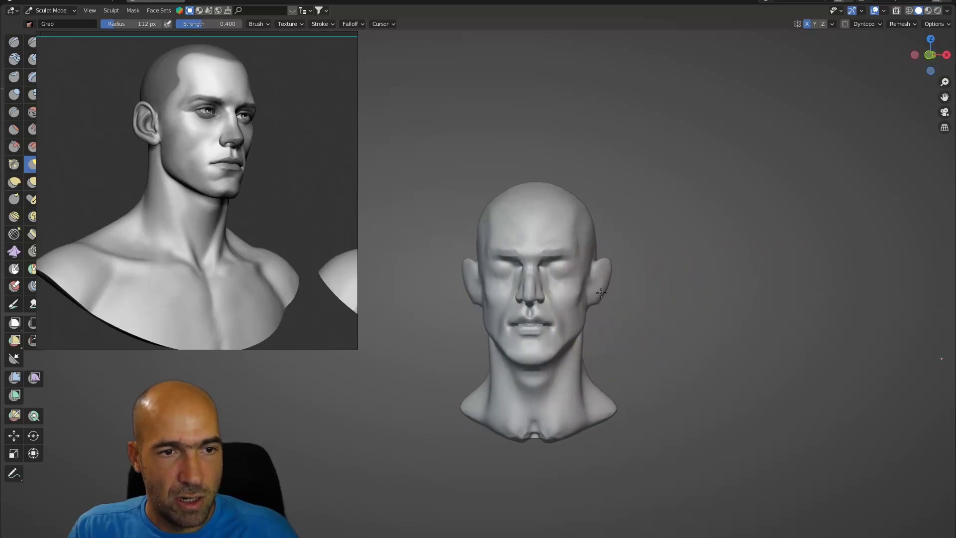
scroll(626, 295, "up", 4)
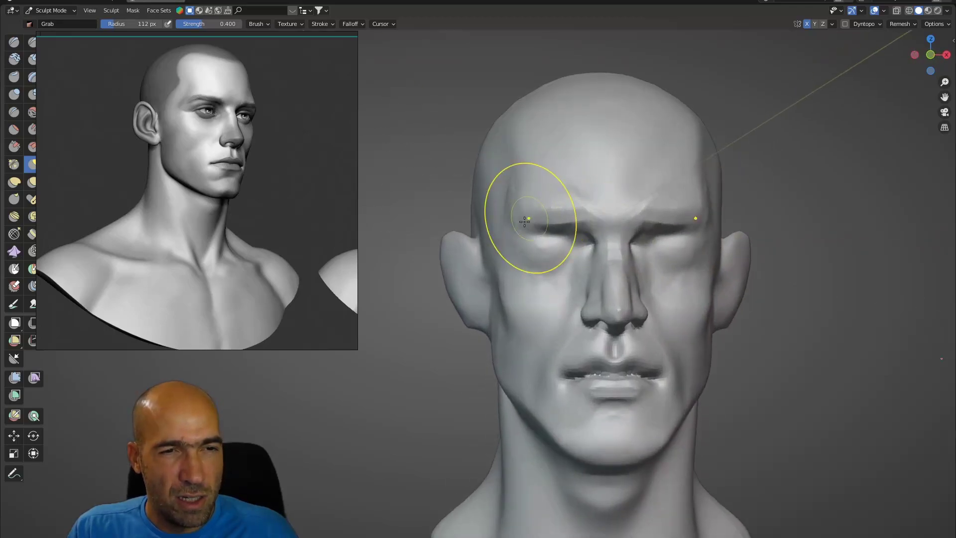
mouse_move(513, 153)
middle_mouse_down()
mouse_move(551, 214)
mouse_move(627, 212)
mouse_move(657, 235)
middle_mouse_up()
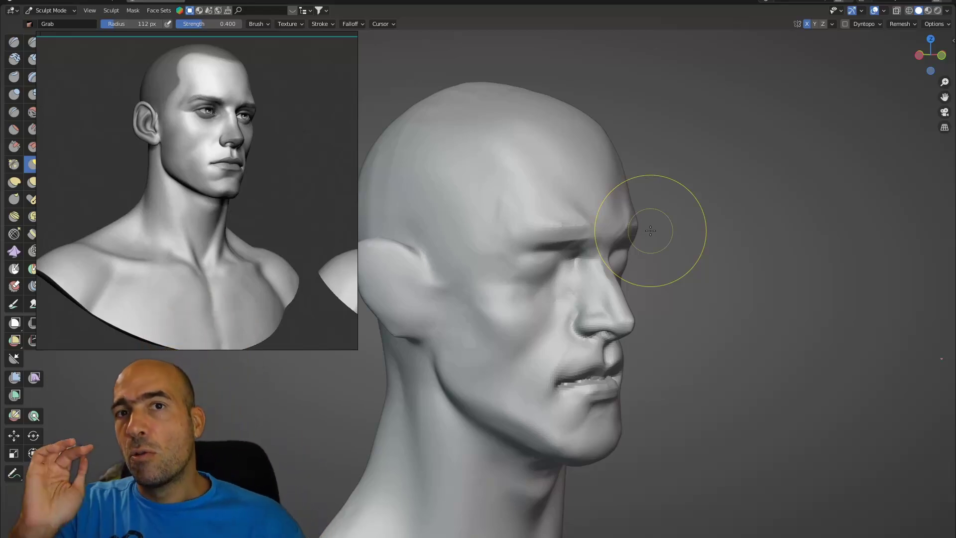
Step: Carve the curved groove inside the ear's outer rim with a 64 px Draw Sharp brush
mouse_move(650, 230)
middle_mouse_down()
mouse_move(529, 273)
mouse_move(667, 299)
mouse_move(700, 315)
mouse_move(617, 313)
middle_mouse_up()
key("d")
key("bracketleft")
key("bracketleft")
key("bracketleft")
key("bracketleft")
key("bracketleft")
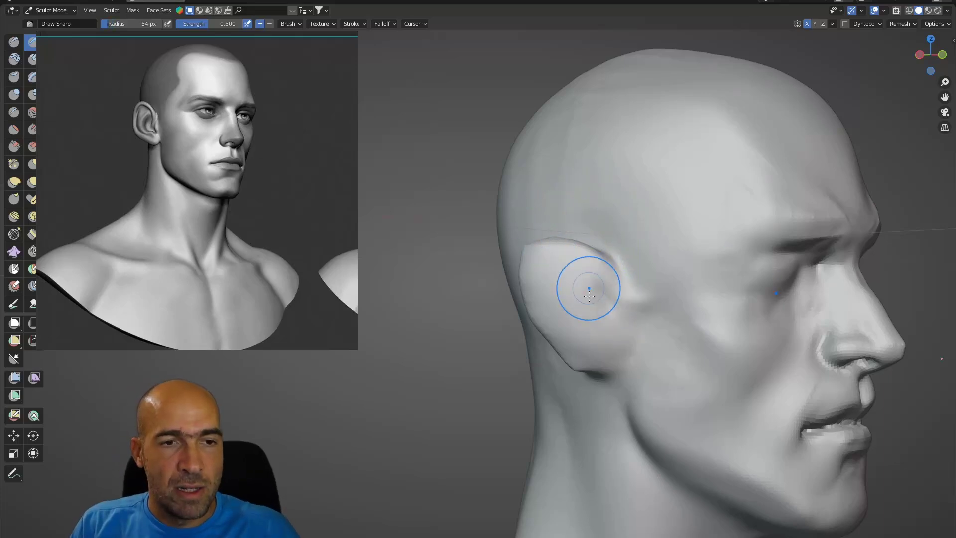
mouse_move(592, 275)
left_mouse_down()
mouse_move(551, 278)
mouse_move(565, 316)
left_mouse_up()
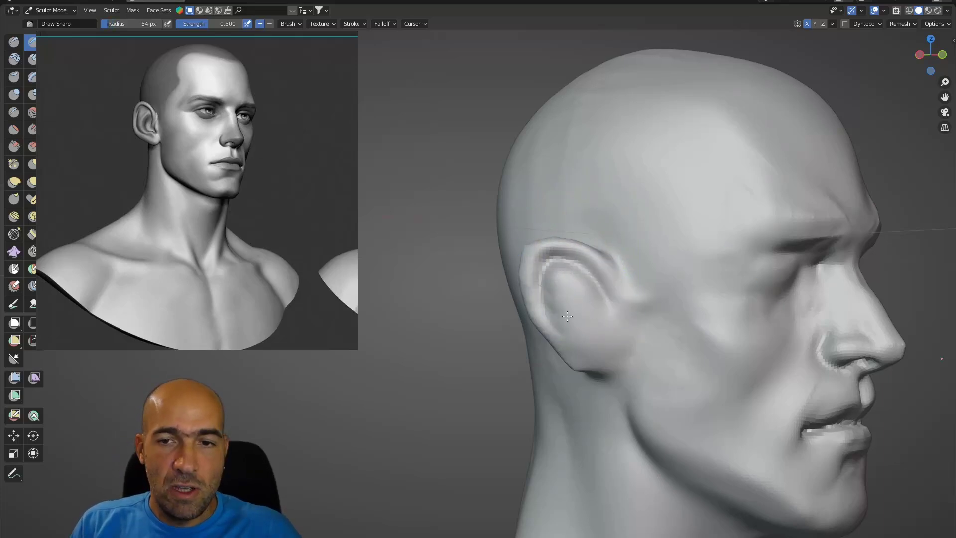
mouse_move(646, 332)
middle_mouse_down()
mouse_move(623, 332)
mouse_move(625, 324)
middle_mouse_up()
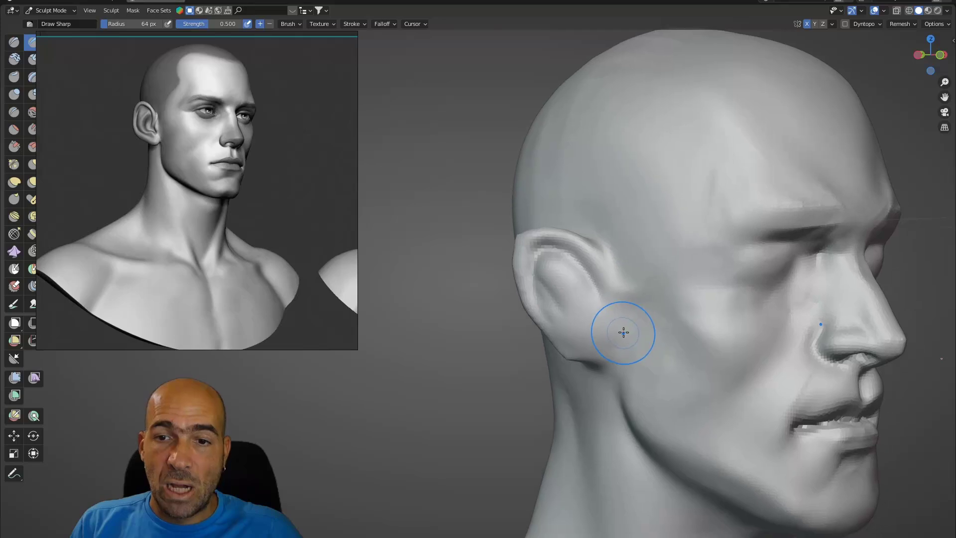
middle_click_drag(576, 267, 585, 267)
left_click_drag(583, 264, 539, 252)
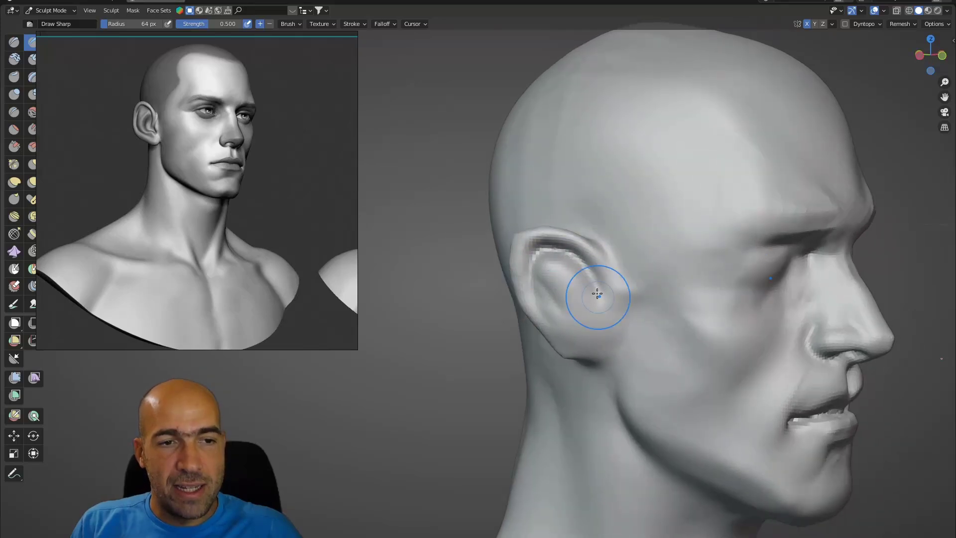
Step: Carve the ear canal opening and the hollow of the inner ear with the 64 px Draw Sharp brush
left_click_drag(593, 290, 599, 313)
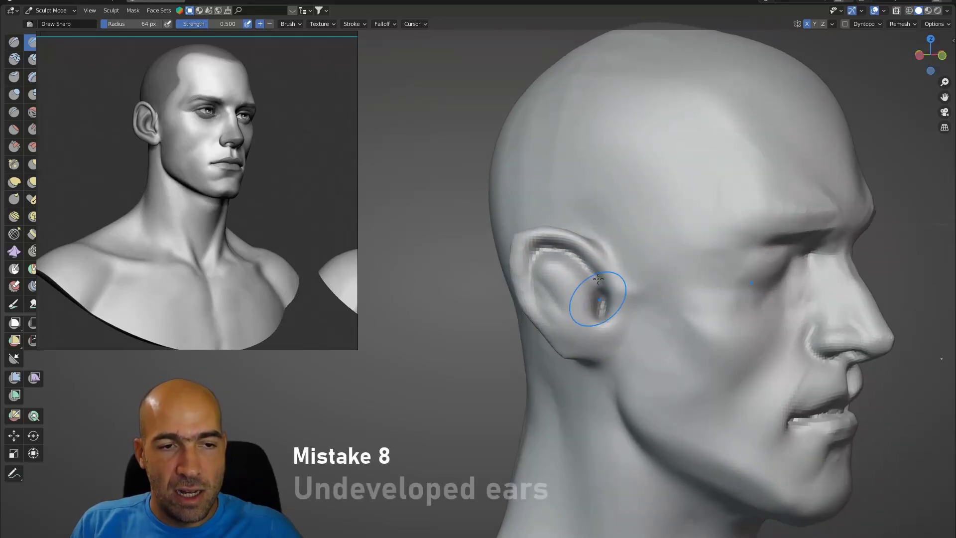
mouse_move(599, 312)
middle_mouse_down()
mouse_move(634, 274)
mouse_move(604, 284)
middle_mouse_up()
scroll(616, 260, "up", 5)
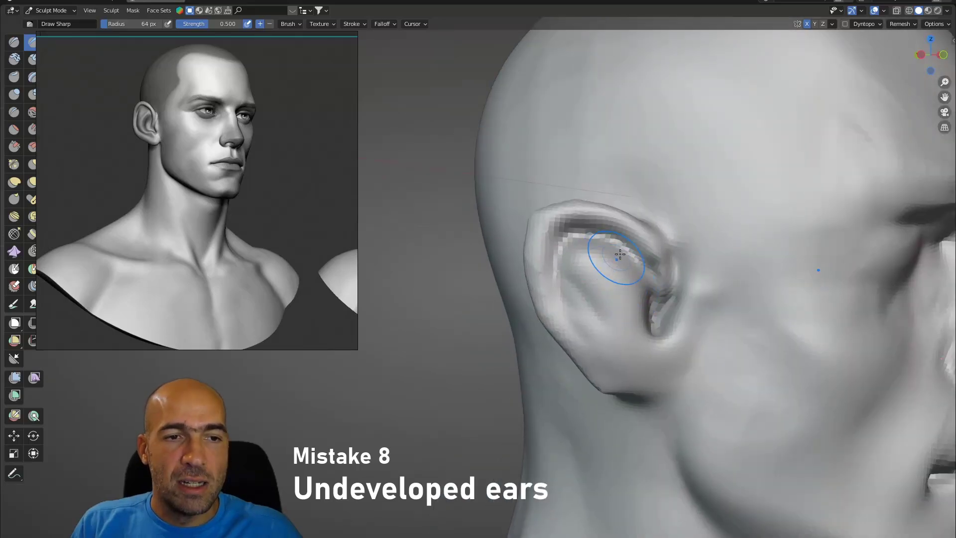
left_click_drag(620, 255, 638, 317)
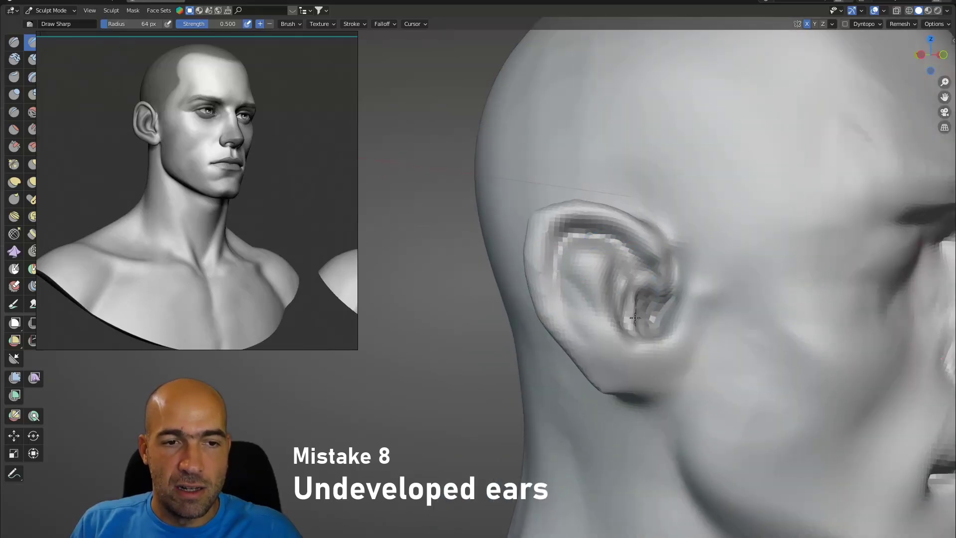
Step: Shape the front flap of the ear with a 64 px Grab brush and carve the inner folds with a 55 px Draw Sharp brush
key("g")
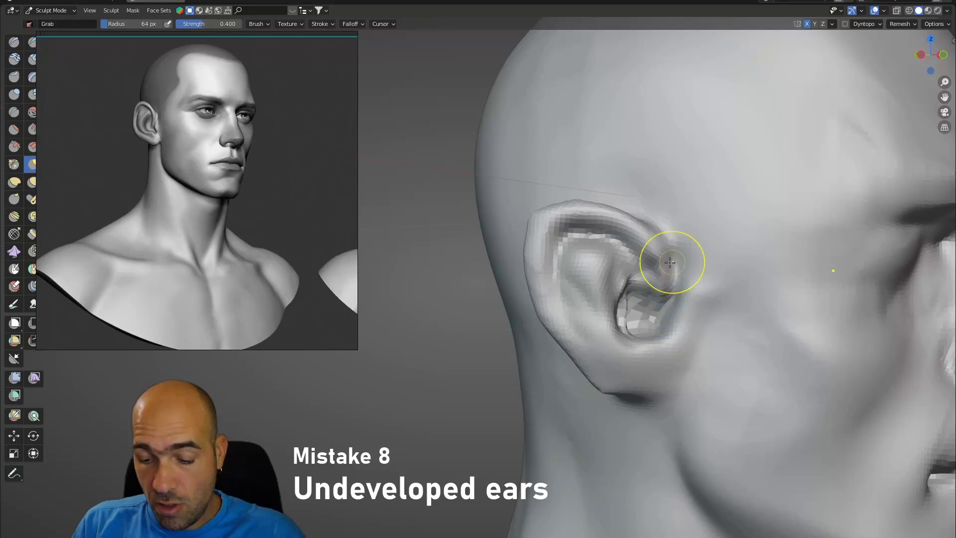
mouse_move(668, 313)
left_mouse_down()
mouse_move(690, 299)
mouse_move(686, 258)
left_mouse_up()
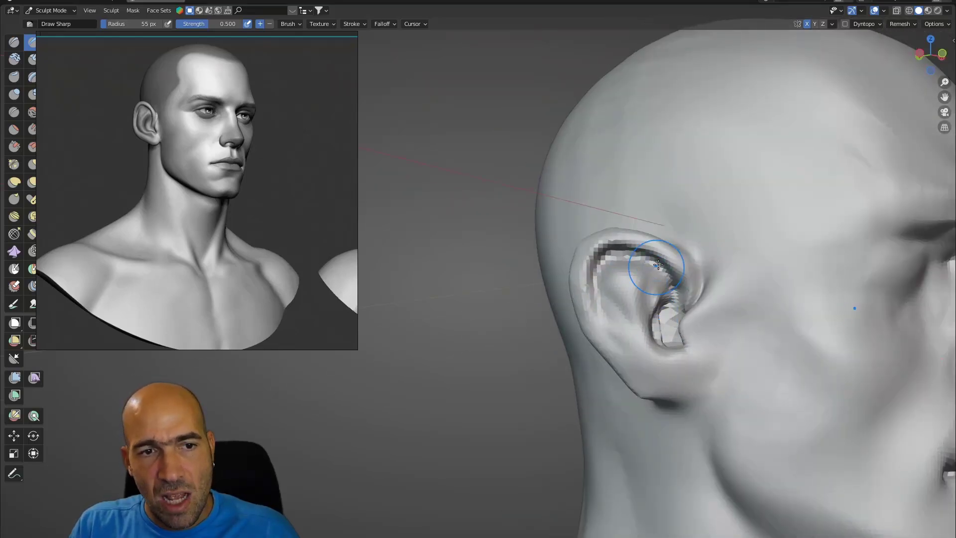
mouse_move(632, 269)
left_mouse_down()
mouse_move(617, 293)
mouse_move(622, 331)
mouse_move(652, 329)
left_mouse_up()
mouse_move(683, 351)
middle_mouse_down()
mouse_move(645, 348)
mouse_move(688, 359)
middle_mouse_up()
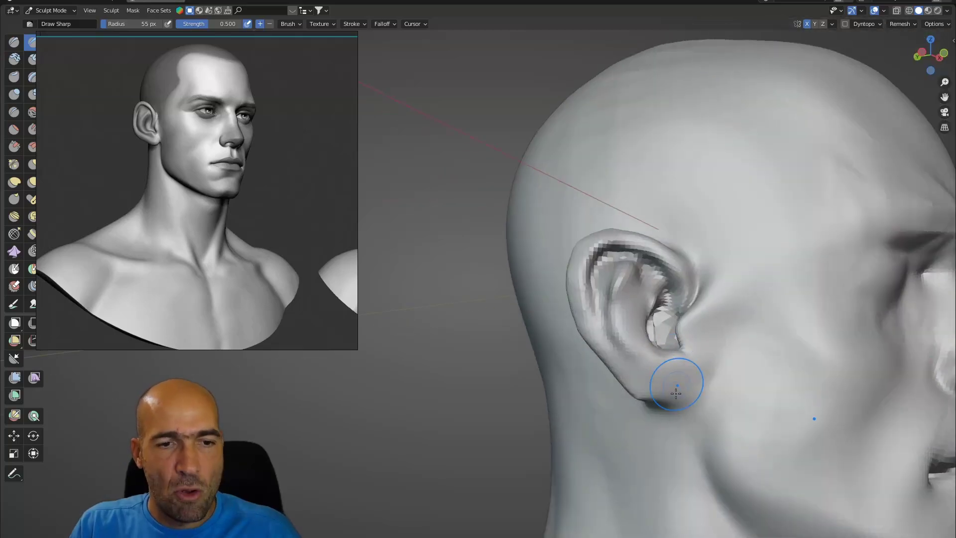
Step: Separate the earlobe from the jaw with the Draw Sharp brush and pull the lobe down with an 82 px Grab brush
left_click_drag(672, 396, 703, 369)
middle_click_drag(683, 408, 658, 389)
middle_click_drag(664, 432, 665, 341)
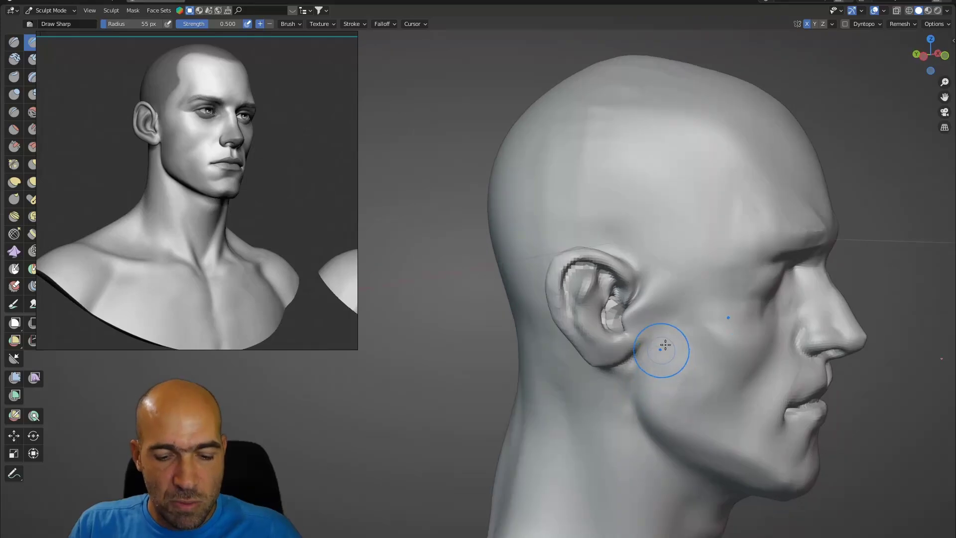
key("g")
left_click_drag(619, 368, 620, 373)
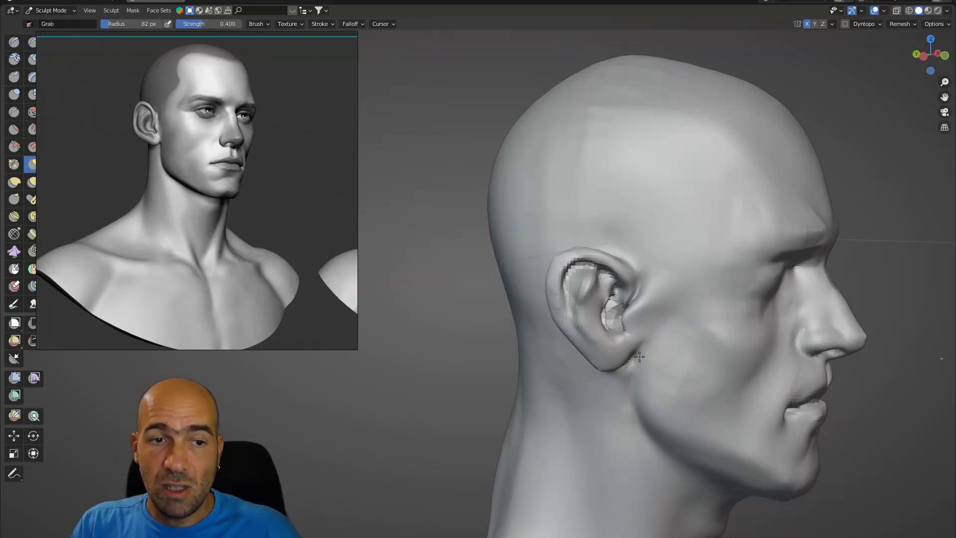
middle_click_drag(639, 372, 686, 314)
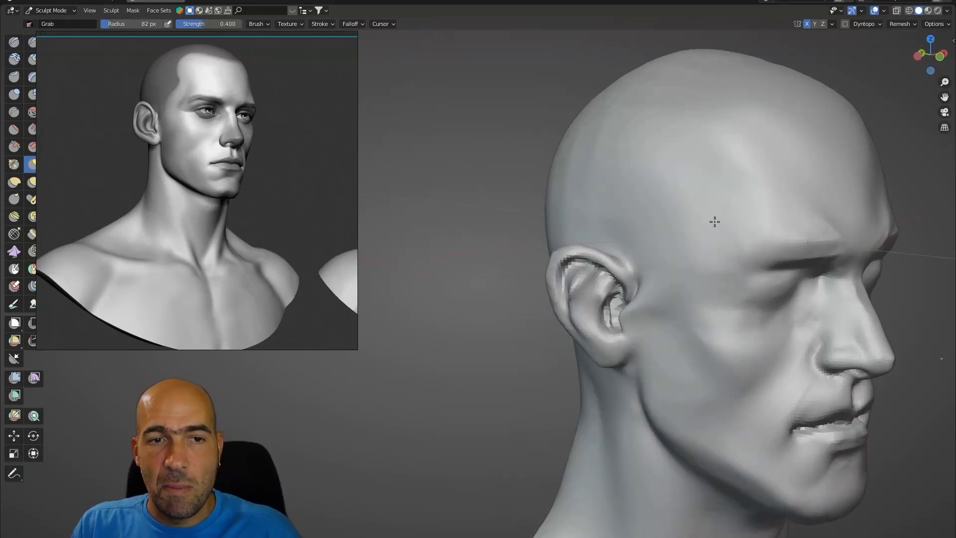
Step: Refine the ear's upper rim from the front and thicken it with an 82 px Inflate/Deflate brush
middle_click_drag(725, 237, 680, 242)
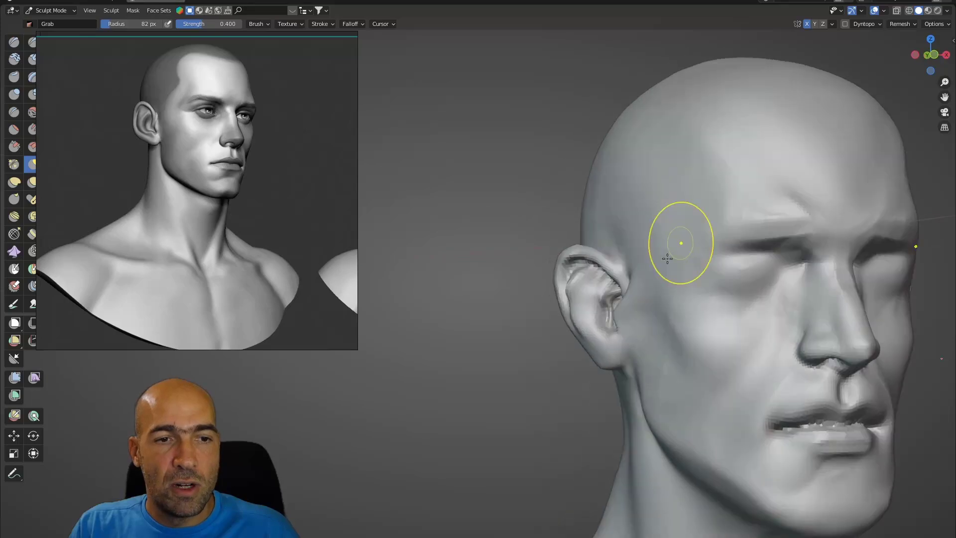
scroll(667, 258, "down", 1)
middle_click_drag(612, 255, 565, 252)
scroll(559, 251, "up", 1)
scroll(654, 292, "up", 1)
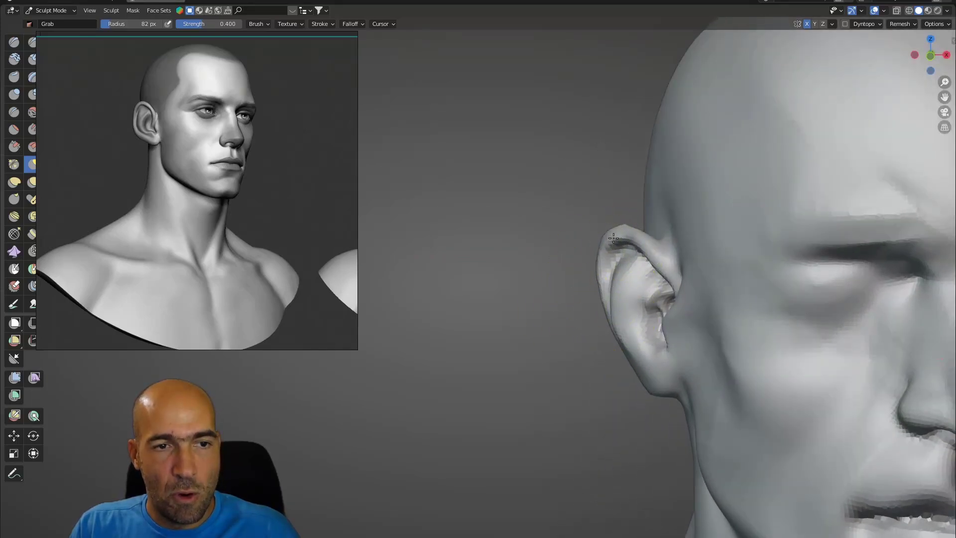
middle_click_drag(643, 257, 639, 264)
key("i")
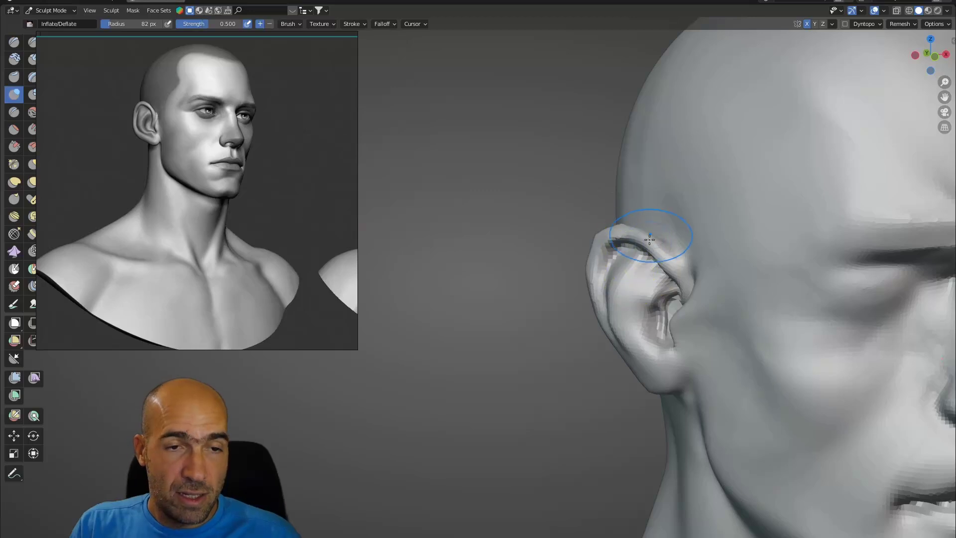
mouse_move(670, 309)
middle_mouse_down()
mouse_move(725, 299)
mouse_move(687, 310)
mouse_move(712, 307)
middle_mouse_up()
Step: Adjust the ear's front attachment from behind with the 82 px Grab brush
key("g")
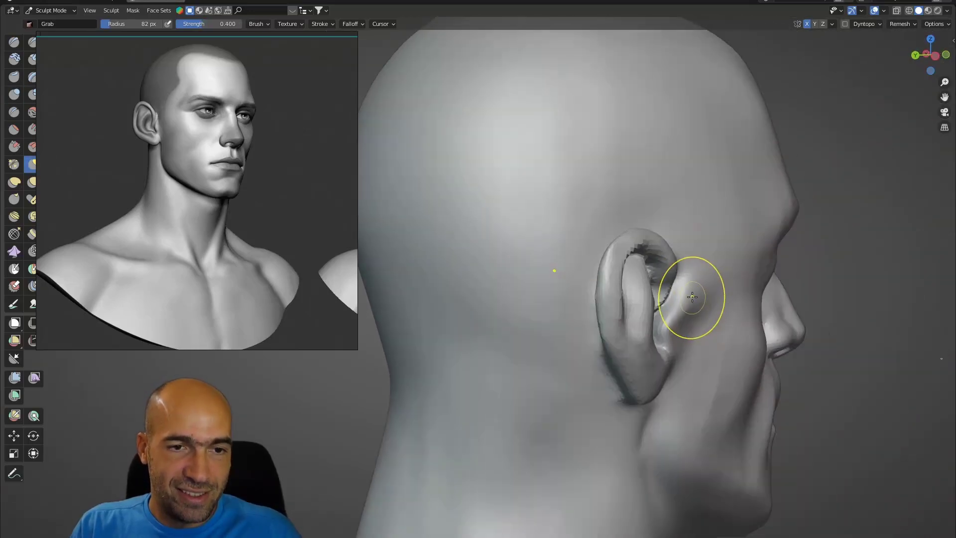
left_click_drag(691, 297, 678, 303)
mouse_move(683, 306)
middle_mouse_down()
mouse_move(615, 319)
mouse_move(642, 368)
mouse_move(604, 330)
mouse_move(596, 357)
mouse_move(547, 264)
middle_mouse_up()
Step: Adjust how far the ears stand out from the sides of the head with a 206 px Grab brush
scroll(637, 369, "down", 3)
key("bracketright")
key("bracketright")
key("bracketright")
key("bracketright")
key("bracketright")
key("bracketright")
key("bracketright")
key("bracketright")
key("bracketright")
key("bracketright")
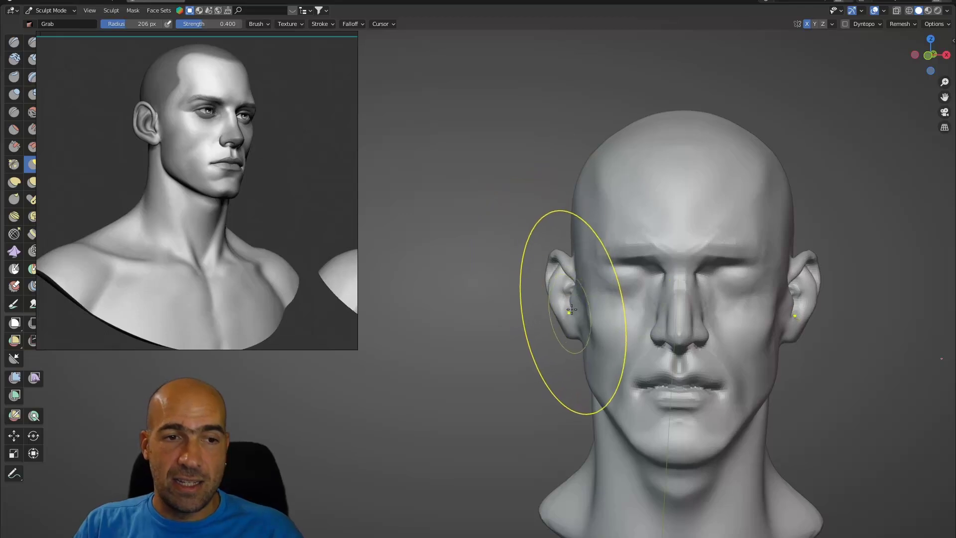
left_click_drag(575, 311, 547, 315)
mouse_move(491, 393)
middle_mouse_down()
mouse_move(522, 379)
mouse_move(495, 349)
middle_mouse_up()
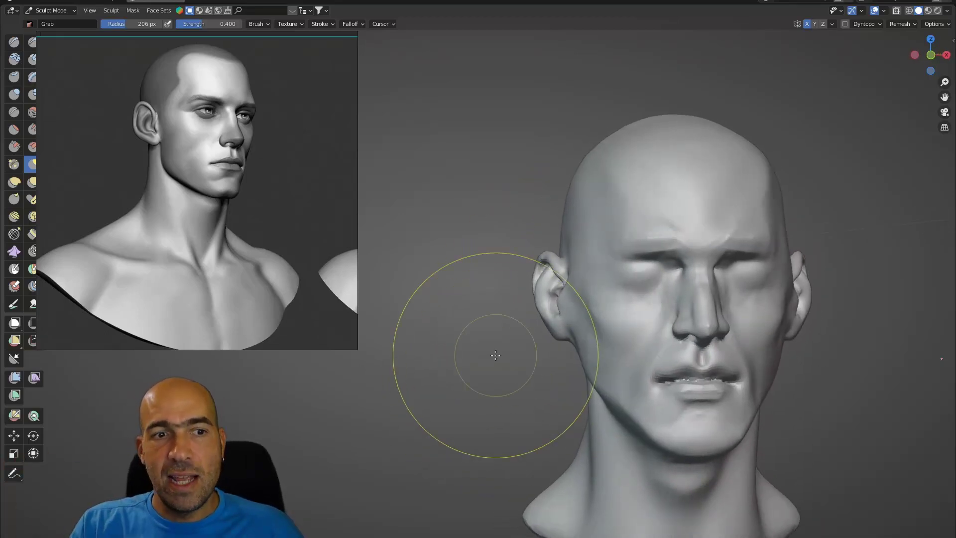
mouse_move(647, 314)
middle_mouse_down()
mouse_move(614, 331)
mouse_move(609, 310)
middle_mouse_up()
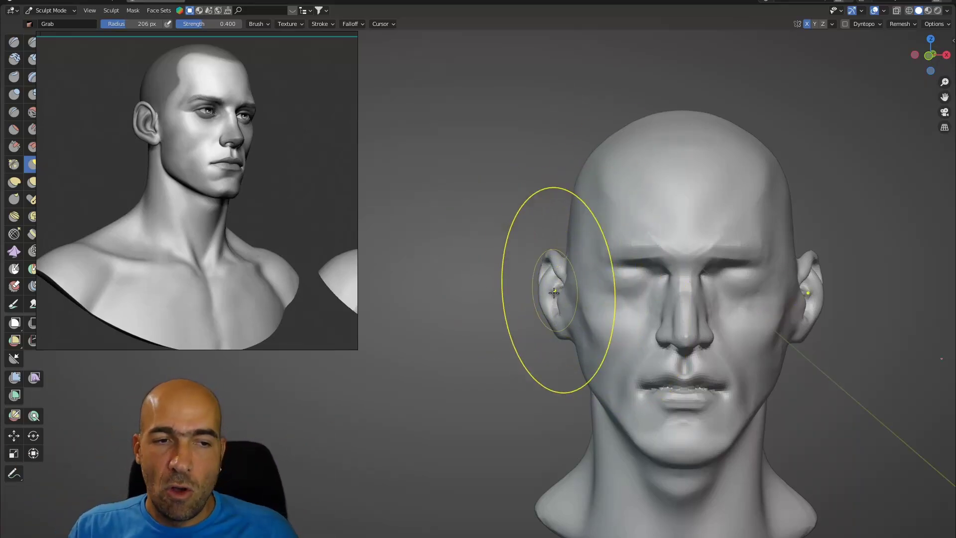
left_click_drag(556, 296, 570, 298)
mouse_move(563, 298)
left_mouse_down()
mouse_move(582, 298)
mouse_move(570, 318)
left_mouse_up()
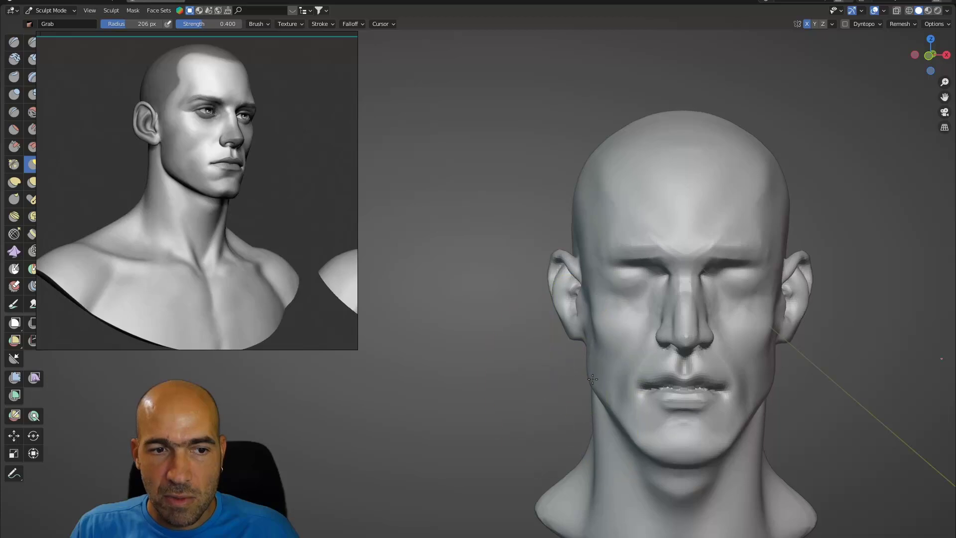
Step: Build up the jaw muscle on the rear lower cheek with an 87 px Clay Strips brush and blend it in
scroll(592, 379, "up", 3)
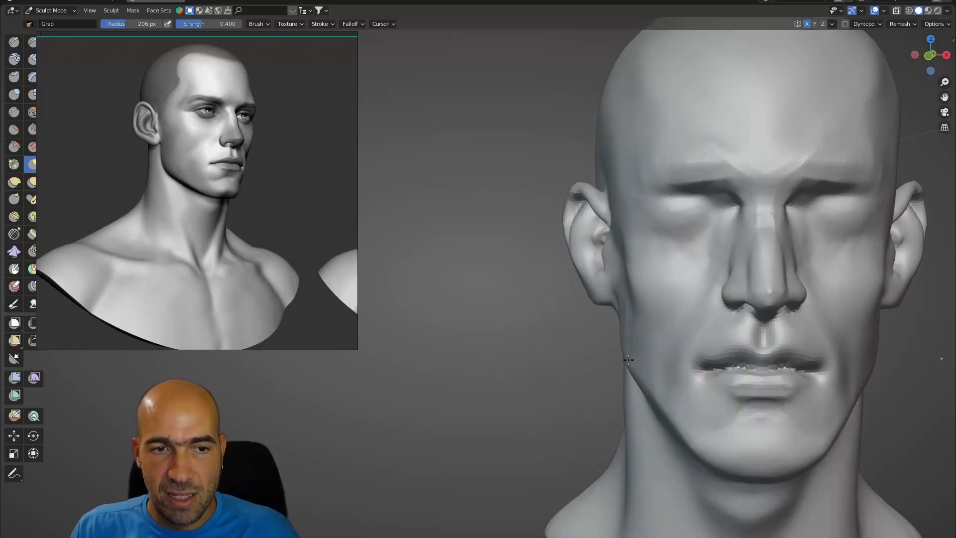
middle_click_drag(628, 360, 488, 383)
key("c")
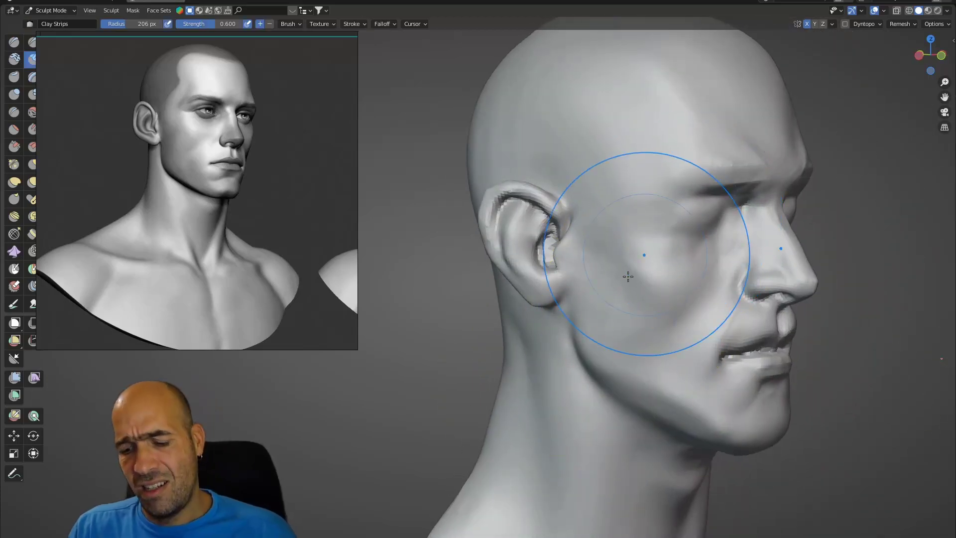
key("bracketleft")
key("bracketleft")
key("bracketleft")
key("bracketleft")
key("bracketleft")
key("bracketleft")
key("bracketleft")
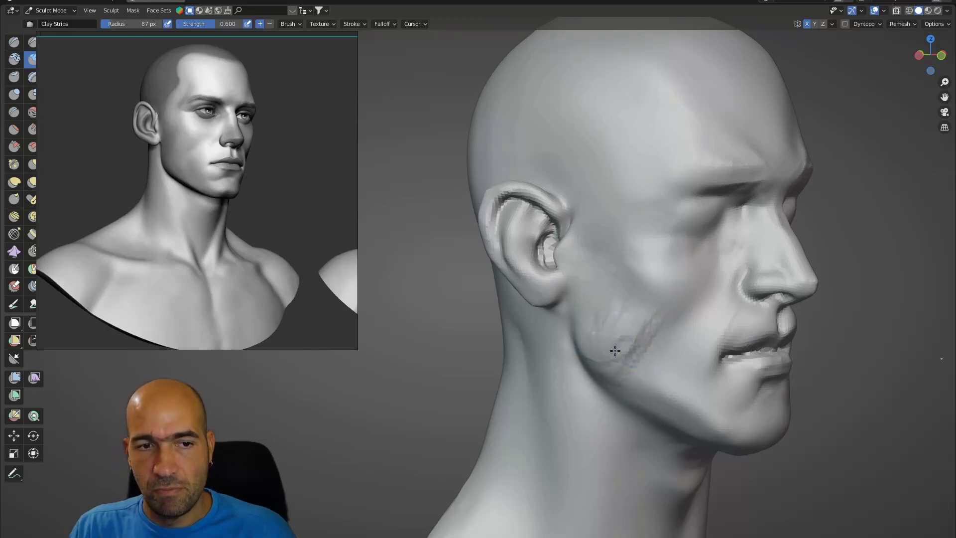
mouse_move(678, 373)
middle_mouse_down()
mouse_move(727, 313)
mouse_move(667, 348)
mouse_move(659, 371)
mouse_move(666, 350)
mouse_move(686, 351)
mouse_move(623, 348)
mouse_move(643, 355)
mouse_move(659, 329)
mouse_move(612, 350)
middle_mouse_up()
scroll(605, 377, "up", 2)
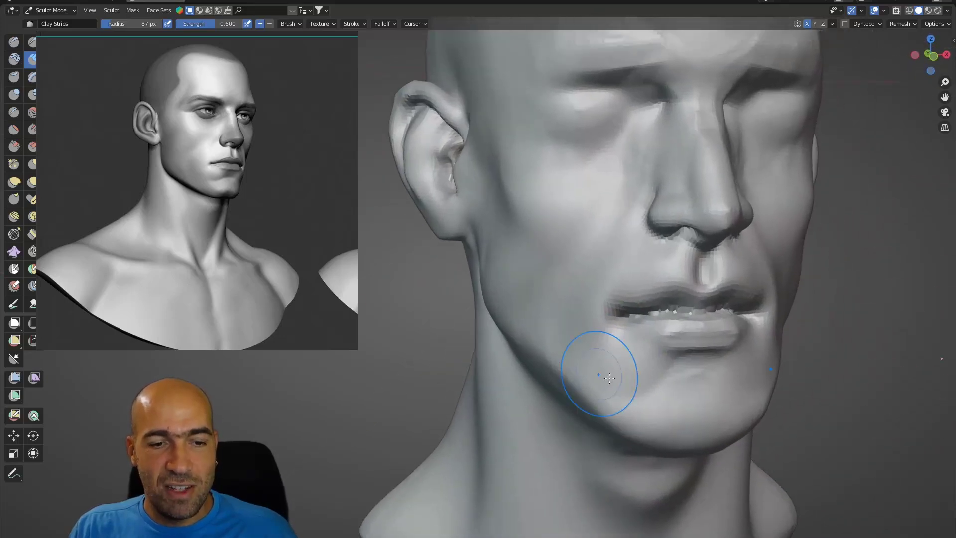
Step: Deepen the parting line between the lips from the mouth corner inward with a 45 px Draw Sharp brush
key("shift+c")
key("f")
left_click(656, 268)
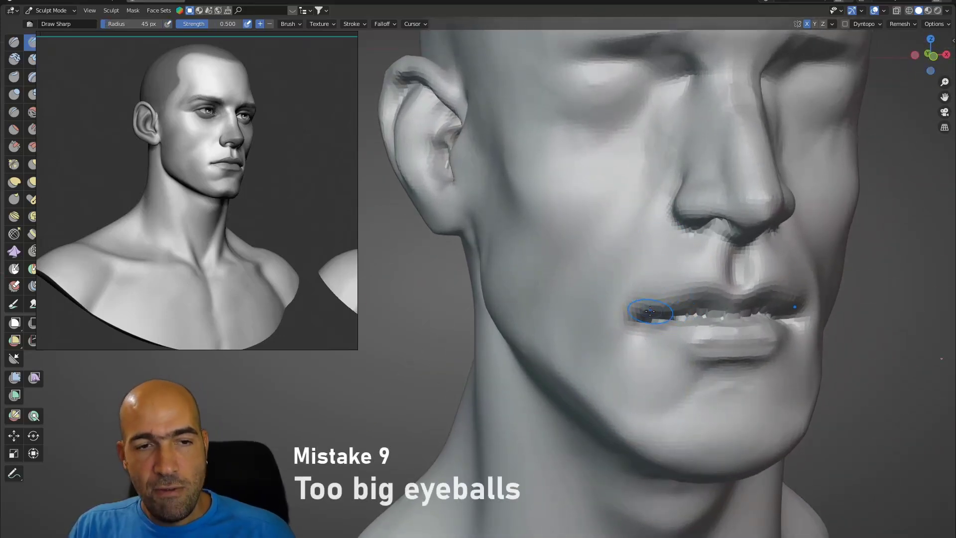
left_click_drag(654, 307, 686, 296)
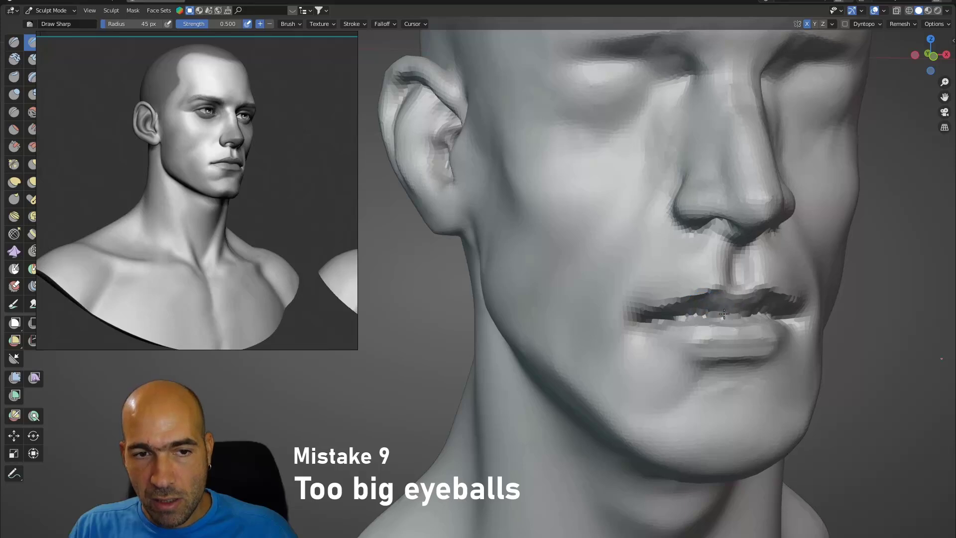
middle_click_drag(730, 314, 673, 269)
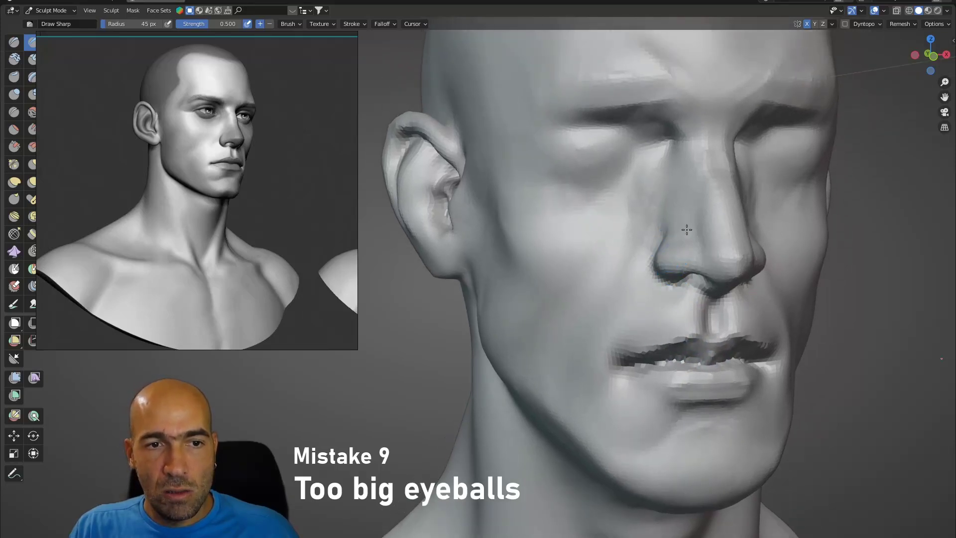
Step: Reshape the closed eye mound and its lower lid area with the Clay Strips brush
middle_click_drag(687, 230, 701, 256, "shift")
scroll(629, 215, "down", 4)
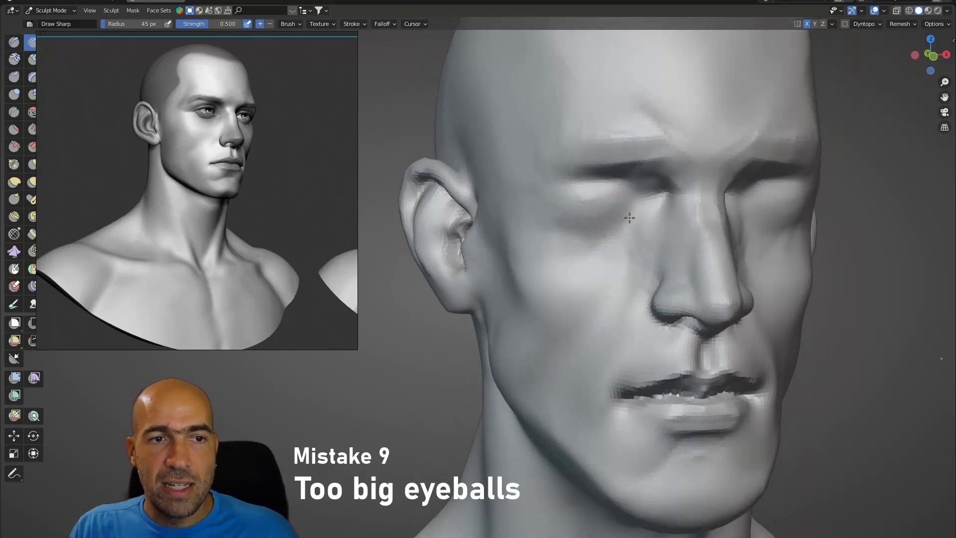
mouse_move(604, 247)
middle_mouse_down("shift")
mouse_move(599, 264)
mouse_move(613, 259)
mouse_move(593, 194)
mouse_move(597, 263)
mouse_move(612, 257)
middle_mouse_up("shift")
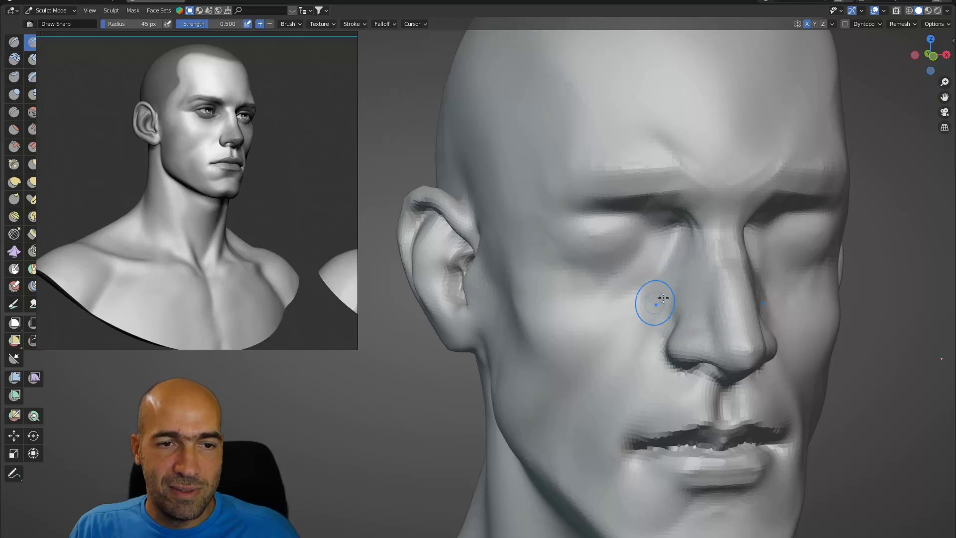
mouse_move(663, 297)
middle_mouse_down()
mouse_move(655, 273)
mouse_move(657, 284)
mouse_move(613, 256)
middle_mouse_up()
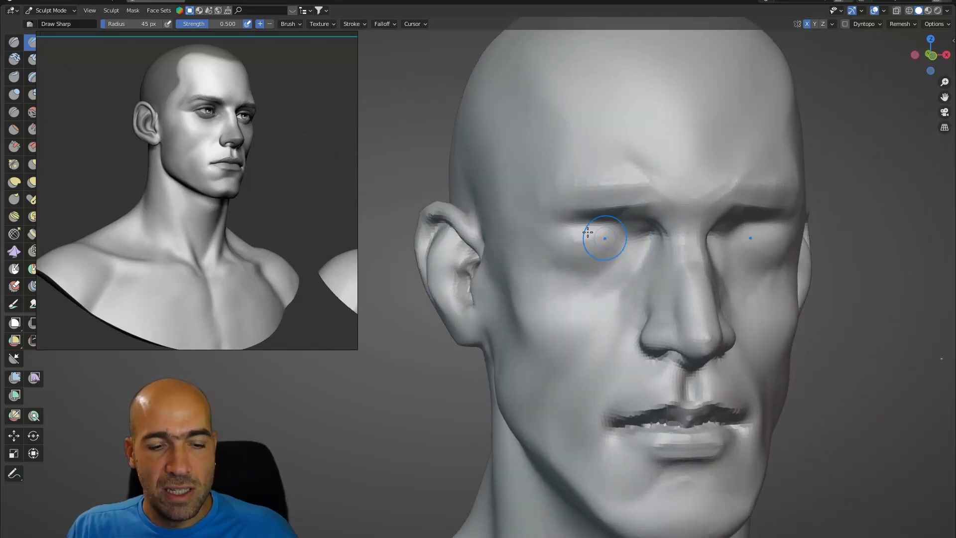
key("c")
mouse_move(617, 249)
left_mouse_down()
mouse_move(582, 256)
mouse_move(612, 246)
mouse_move(608, 220)
mouse_move(572, 230)
mouse_move(582, 238)
mouse_move(593, 226)
mouse_move(580, 222)
mouse_move(580, 262)
mouse_move(605, 270)
left_mouse_up()
middle_click_drag(619, 280, 615, 241, "ctrl")
Step: Carve the upper eyelid line across the eye mound with a 43 px Draw Sharp brush
key("2")
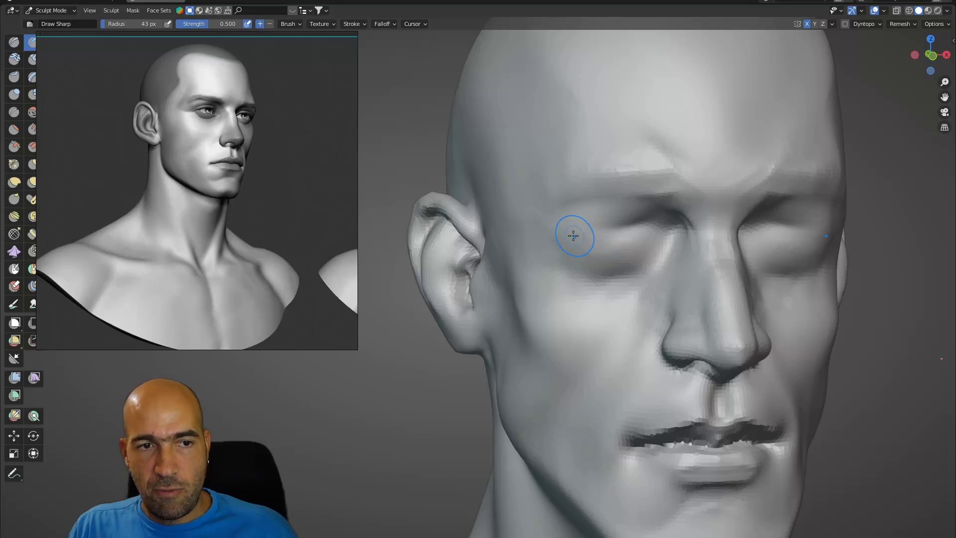
mouse_move(587, 226)
left_mouse_down()
mouse_move(640, 220)
mouse_move(666, 243)
left_mouse_up()
mouse_move(615, 227)
left_mouse_down()
mouse_move(583, 230)
mouse_move(566, 246)
left_mouse_up()
mouse_move(612, 258)
middle_mouse_down("ctrl")
mouse_move(639, 232)
mouse_move(617, 215)
middle_mouse_up("ctrl")
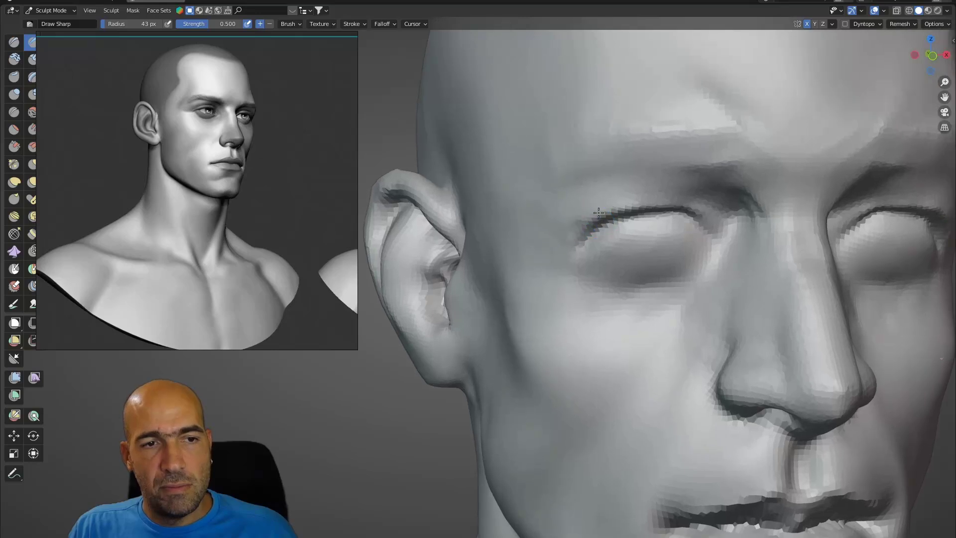
Step: Carve the lower eyelid line and eye corners, and mark the iris with the 43 px Draw Sharp brush
mouse_move(581, 227)
left_mouse_down()
mouse_move(597, 210)
mouse_move(677, 204)
mouse_move(705, 207)
mouse_move(718, 226)
mouse_move(662, 246)
mouse_move(588, 248)
mouse_move(689, 280)
mouse_move(687, 267)
mouse_move(604, 282)
mouse_move(555, 279)
mouse_move(580, 252)
mouse_move(559, 261)
mouse_move(689, 271)
mouse_move(622, 238)
mouse_move(679, 237)
mouse_move(612, 239)
left_mouse_up()
scroll(611, 239, "down", 2)
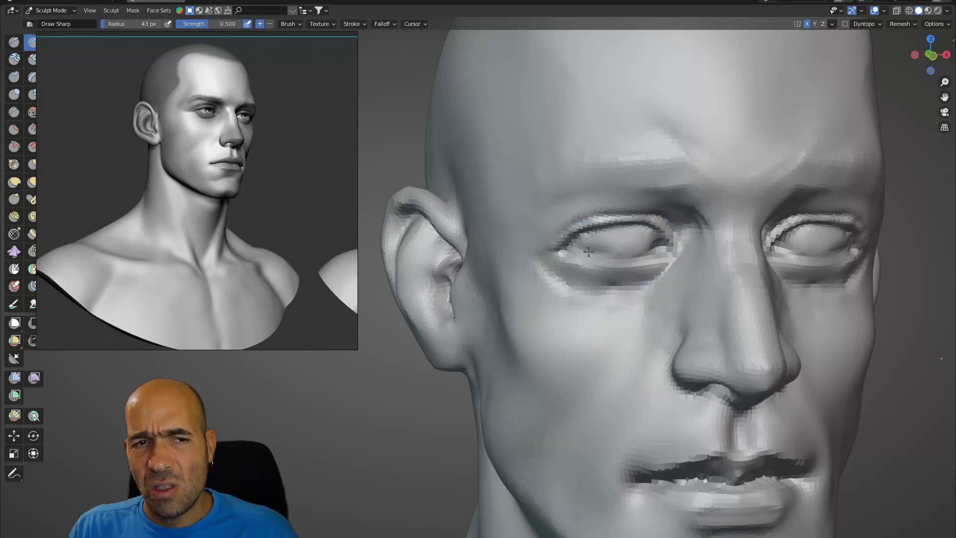
left_click_drag(621, 240, 625, 242)
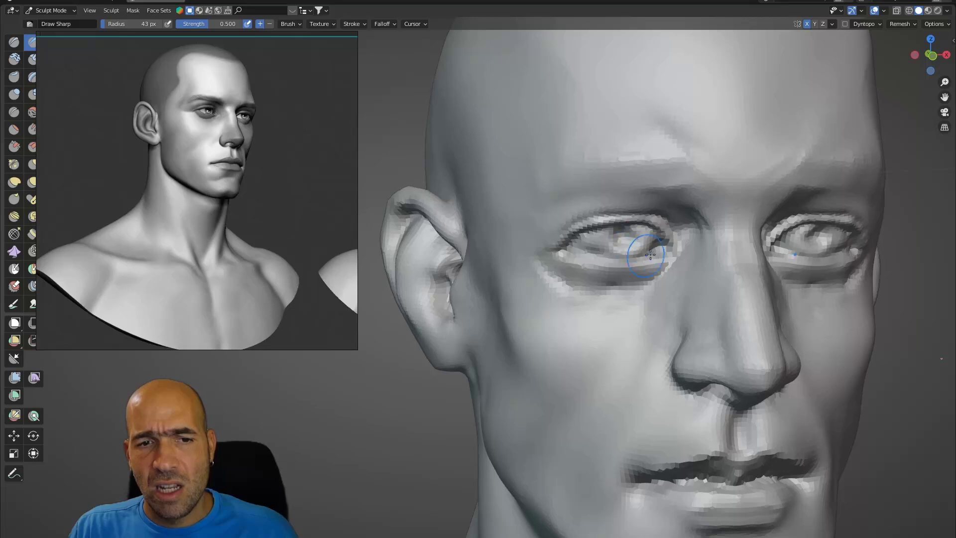
Step: Adjust the outer corner of the eye from the front with a 63 px Grab brush
scroll(602, 326, "down", 5)
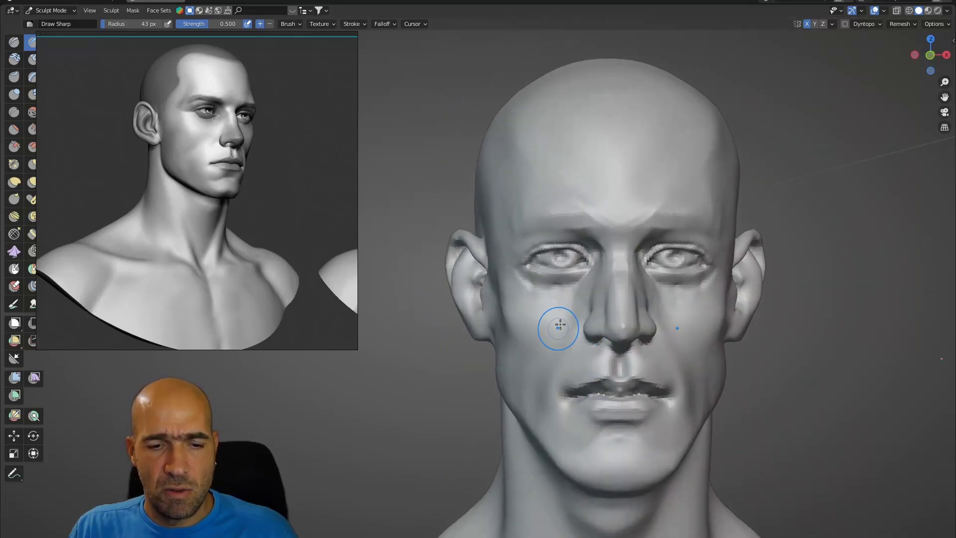
key("g")
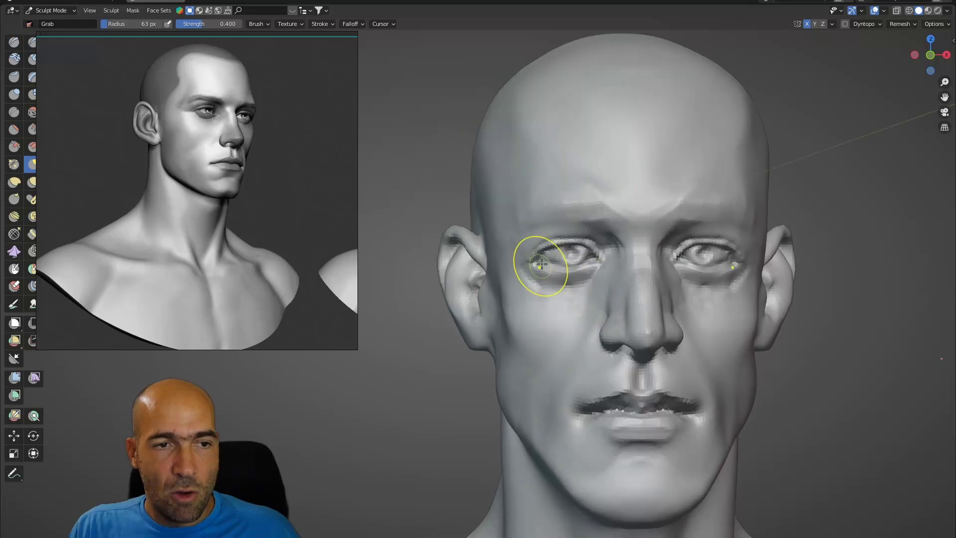
mouse_move(516, 278)
middle_mouse_down()
mouse_move(544, 241)
mouse_move(548, 284)
mouse_move(585, 337)
mouse_move(518, 319)
mouse_move(580, 376)
mouse_move(577, 341)
mouse_move(581, 390)
mouse_move(586, 313)
mouse_move(576, 294)
middle_mouse_up()
Step: Define and flatten the underside of the chin and jaw with Draw Sharp and 94 px Scrape/Peaks brushes
key("shift+c")
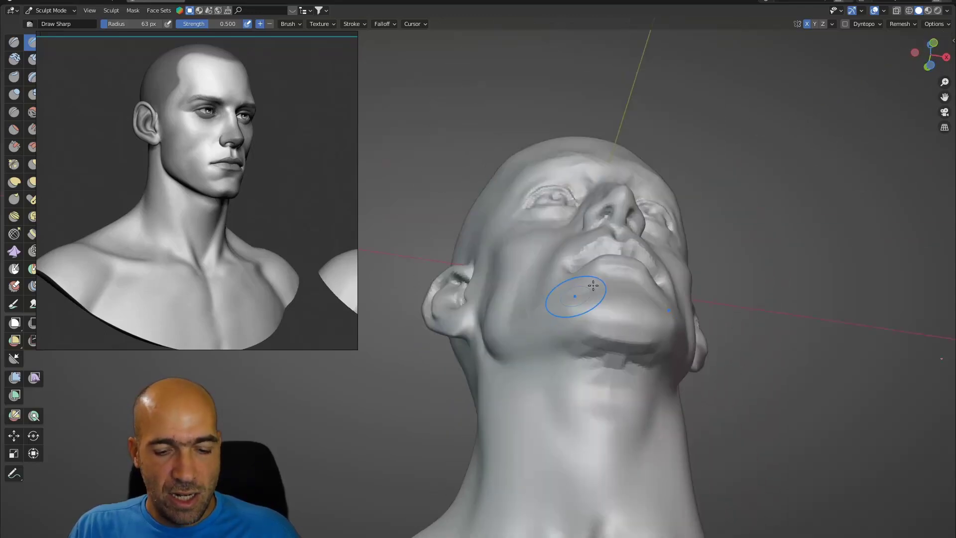
key("shift+t")
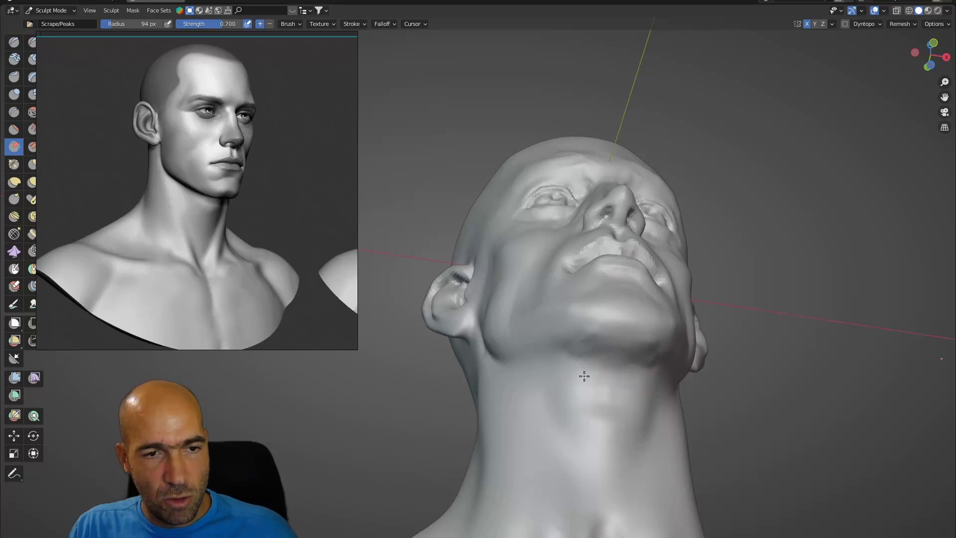
middle_click_drag(603, 379, 578, 362)
key("shift+c")
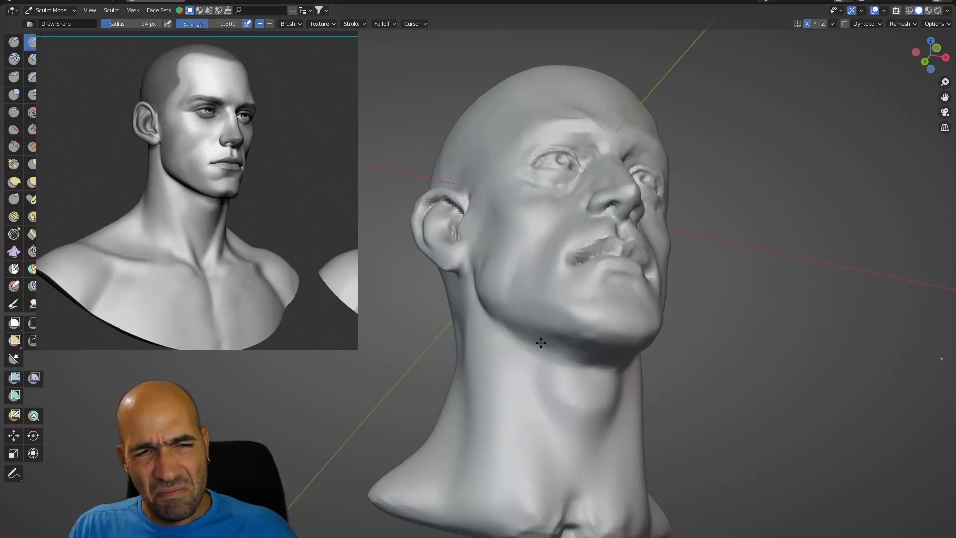
mouse_move(568, 348)
middle_mouse_down()
mouse_move(629, 337)
mouse_move(576, 351)
mouse_move(545, 326)
middle_mouse_up()
key("shift+t")
Step: Examine the eyelid thickness in the male bust reference and the bearded clay head reference
mouse_move(606, 351)
middle_mouse_down("shift")
mouse_move(566, 406)
mouse_move(576, 312)
mouse_move(607, 315)
middle_mouse_up("shift")
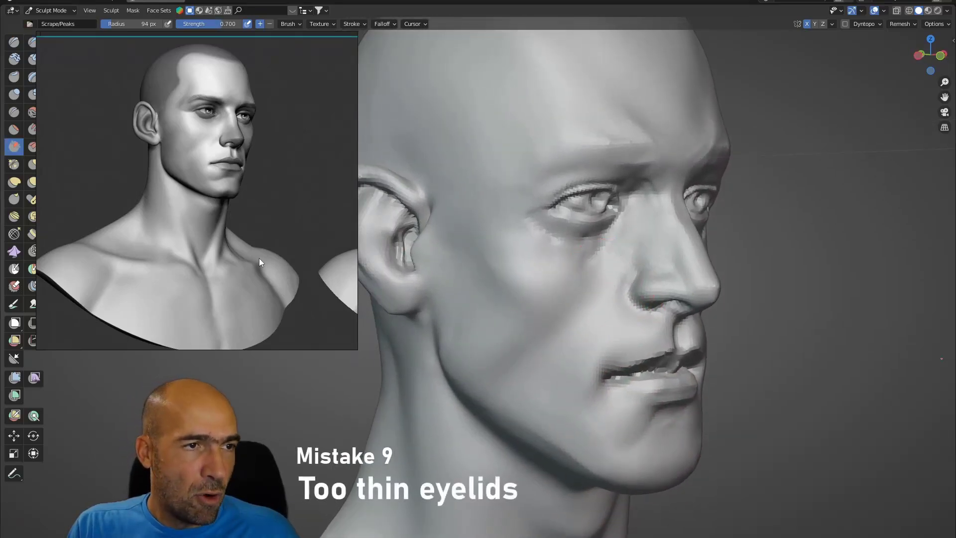
scroll(192, 100, "up", 6)
middle_click_drag(188, 98, 180, 129)
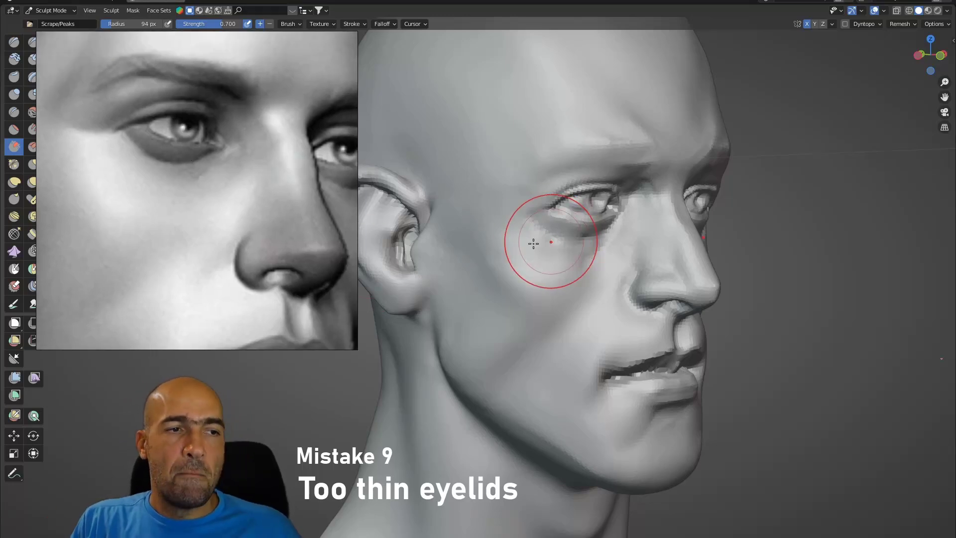
scroll(262, 241, "down", 6)
middle_click_drag(212, 288, 203, 135)
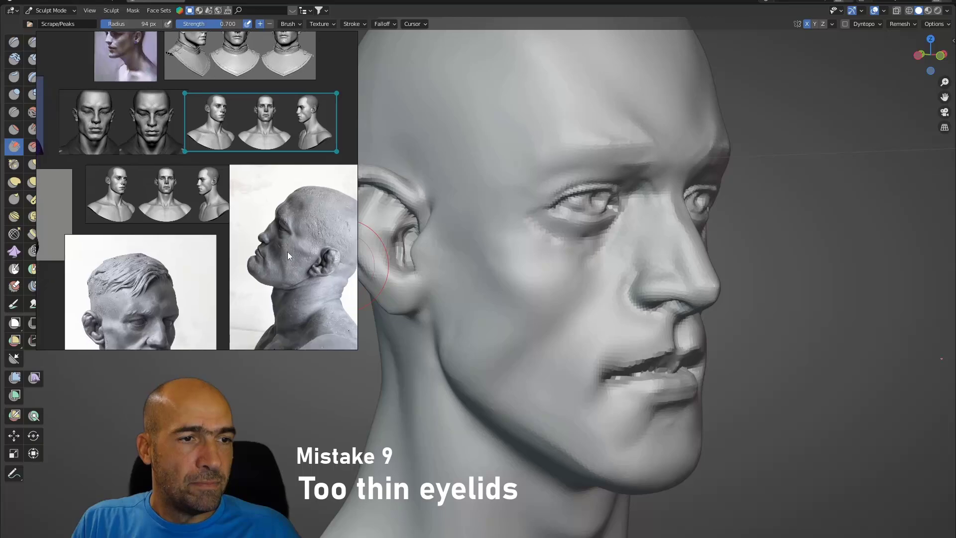
middle_click_drag(288, 252, 279, 156)
scroll(125, 232, "up", 6)
scroll(128, 225, "up", 4)
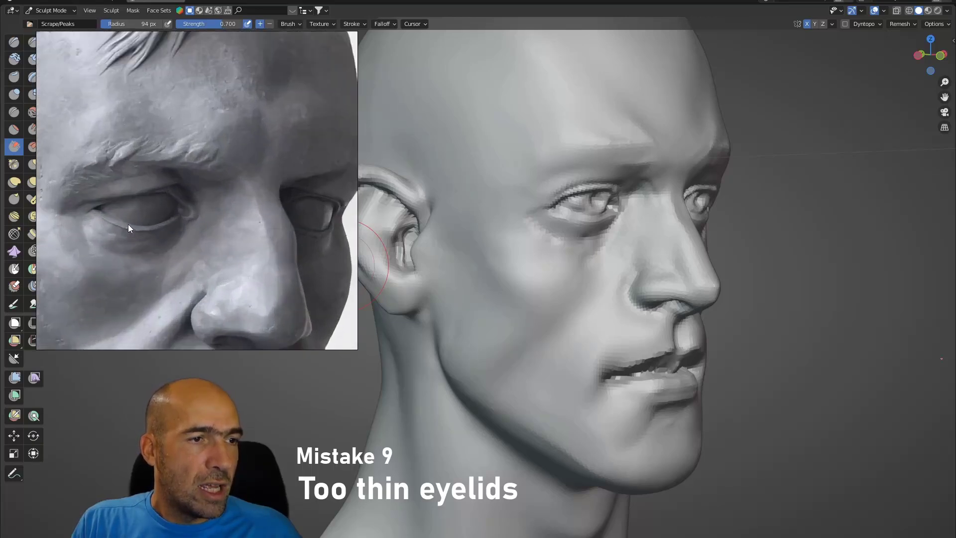
scroll(133, 229, "down", 5)
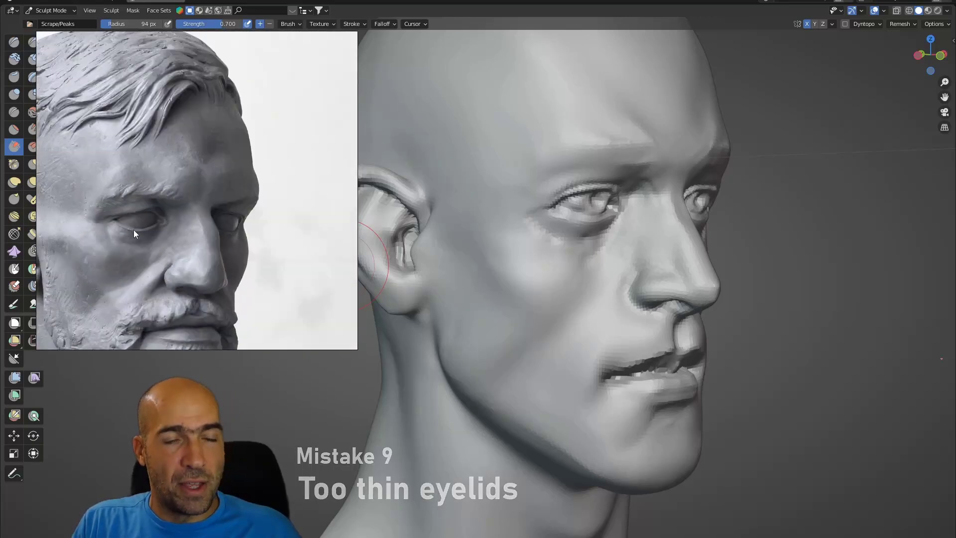
scroll(204, 198, "up", 5)
scroll(204, 199, "down", 6)
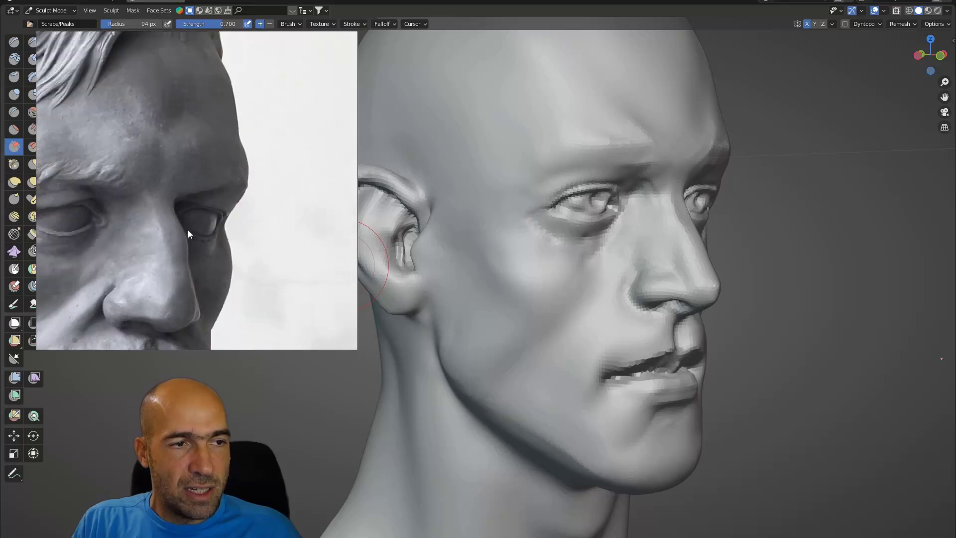
scroll(201, 216, "down", 4)
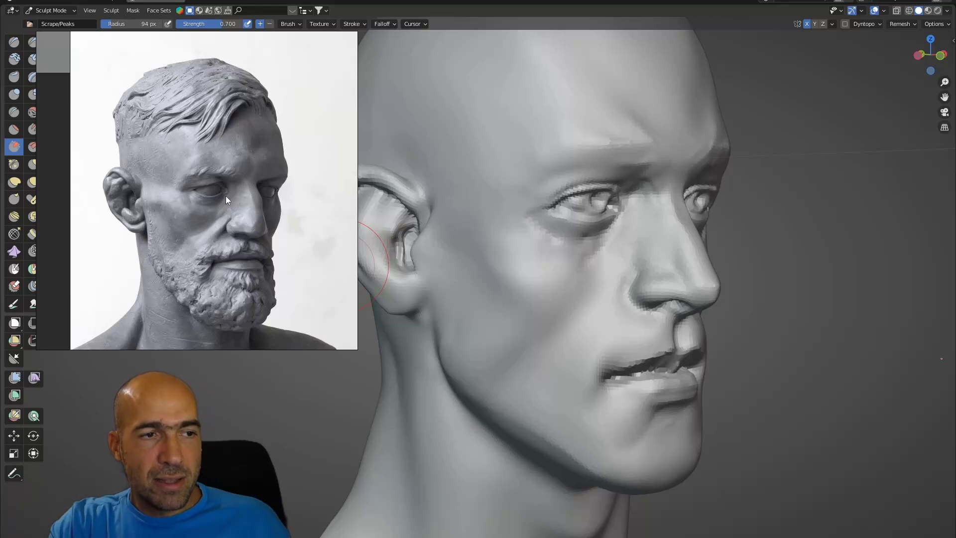
Step: Sharpen the jawline from below the ear to the chin with a 94 px Draw Sharp brush
mouse_move(733, 329)
middle_mouse_down()
mouse_move(772, 342)
mouse_move(700, 375)
mouse_move(700, 344)
middle_mouse_up()
key("2")
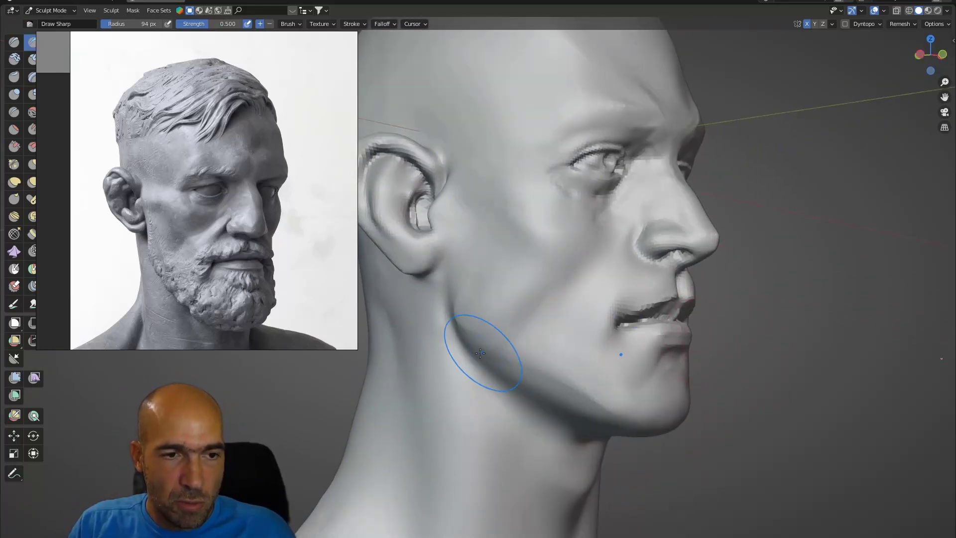
left_click_drag(475, 351, 606, 403)
mouse_move(539, 380)
left_mouse_down()
mouse_move(612, 400)
mouse_move(541, 375)
left_mouse_up()
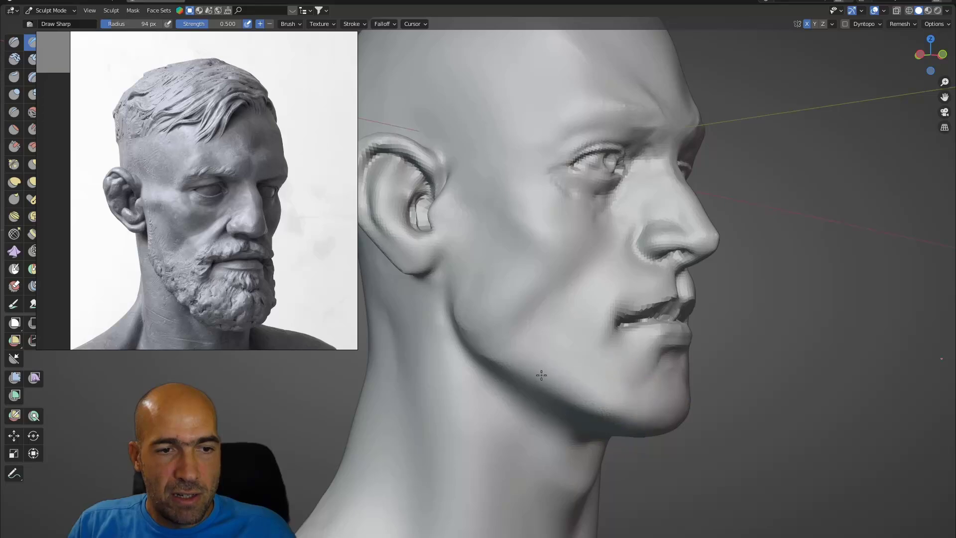
Step: Carve a fold across the middle of the cheek with a 54 px Draw Sharp brush
middle_click_drag(713, 400, 619, 240)
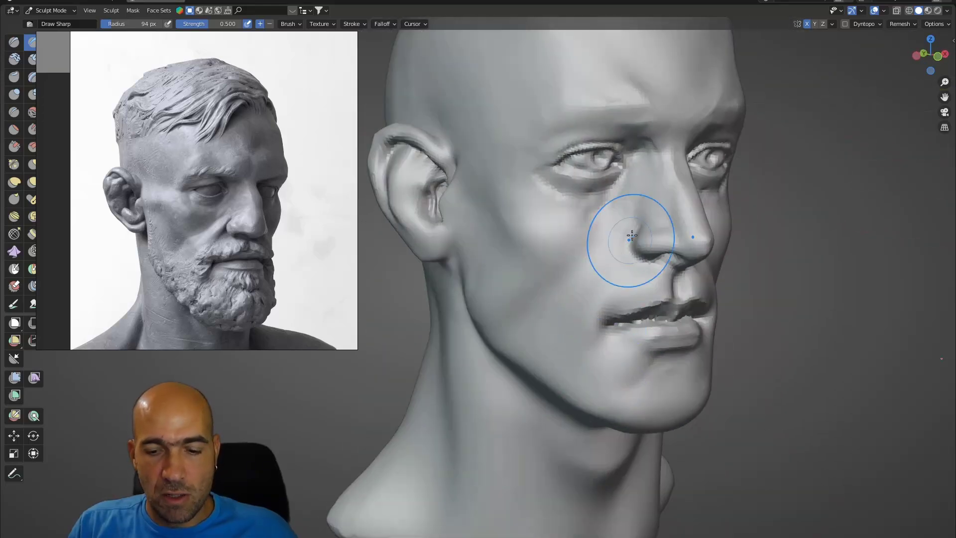
key("bracketleft")
key("bracketleft")
key("bracketleft")
key("bracketleft")
key("bracketleft")
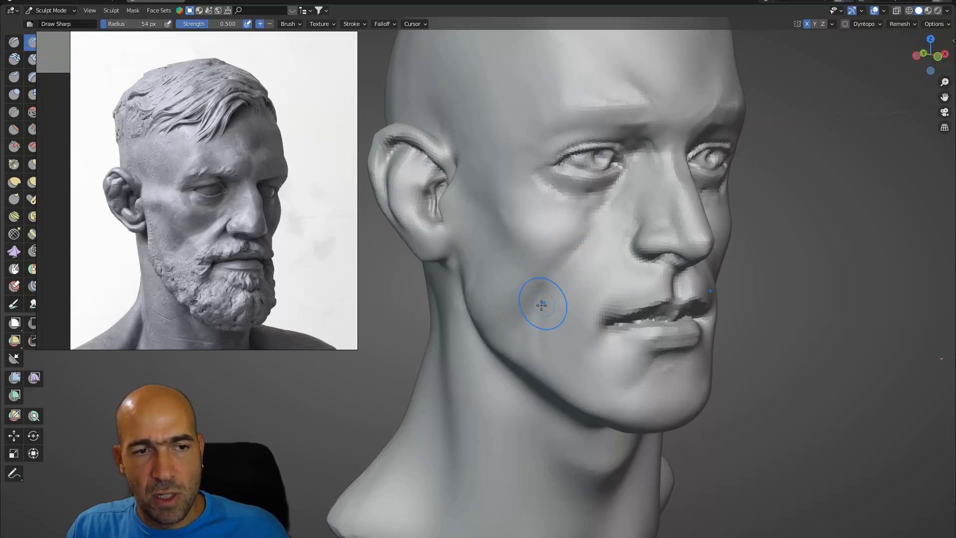
mouse_move(581, 351)
middle_mouse_down()
mouse_move(551, 309)
mouse_move(615, 214)
middle_mouse_up()
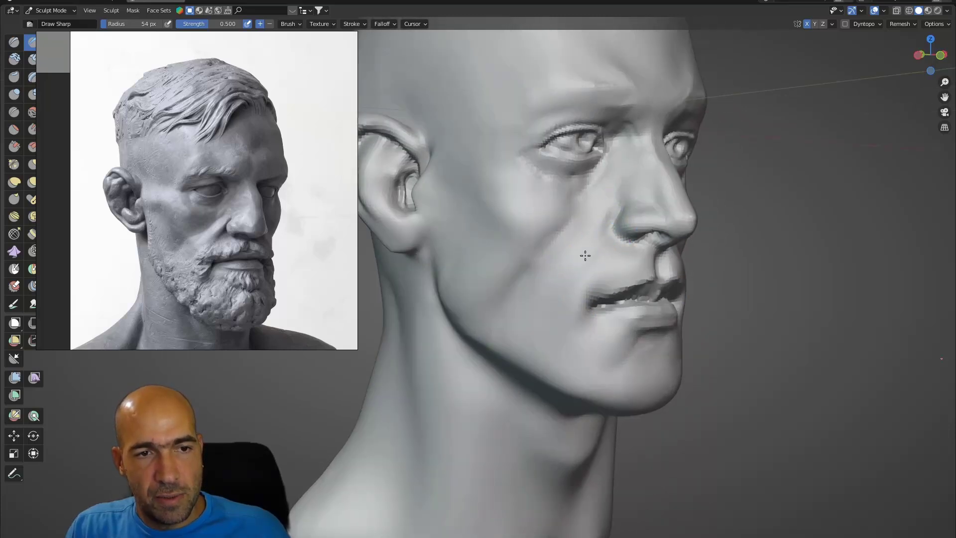
Step: Refine the side of the chin and the creases beside the mouth and nose with the 54 px Draw Sharp brush
middle_click_drag(604, 366, 593, 369)
left_click_drag(593, 368, 616, 364)
middle_click_drag(573, 368, 599, 329)
middle_click_drag(600, 329, 606, 304, "ctrl")
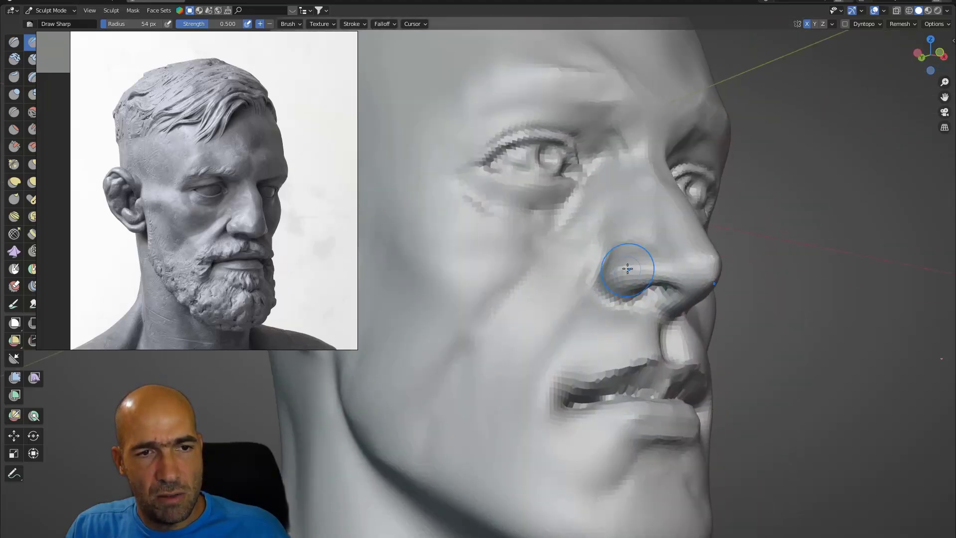
middle_click_drag(654, 273, 666, 314)
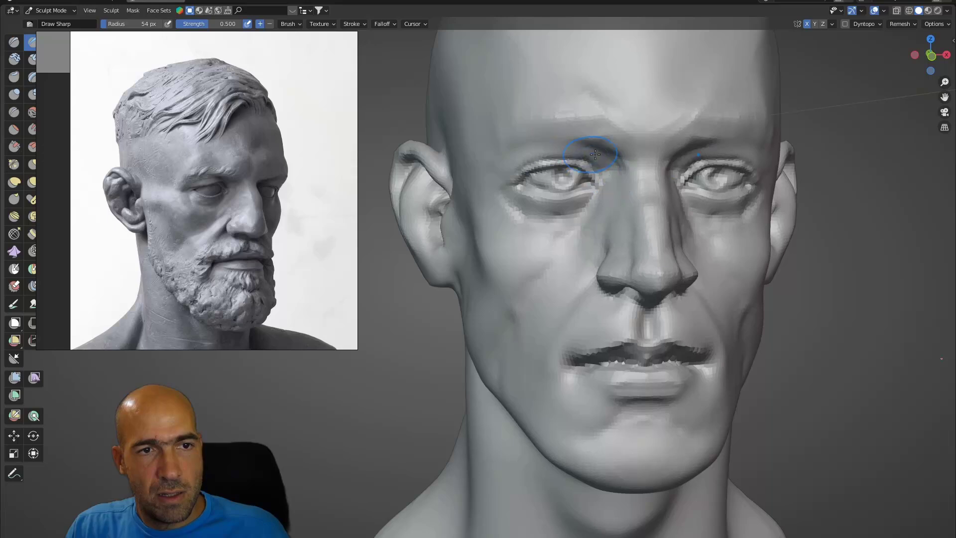
middle_click_drag(621, 164, 590, 224, "ctrl")
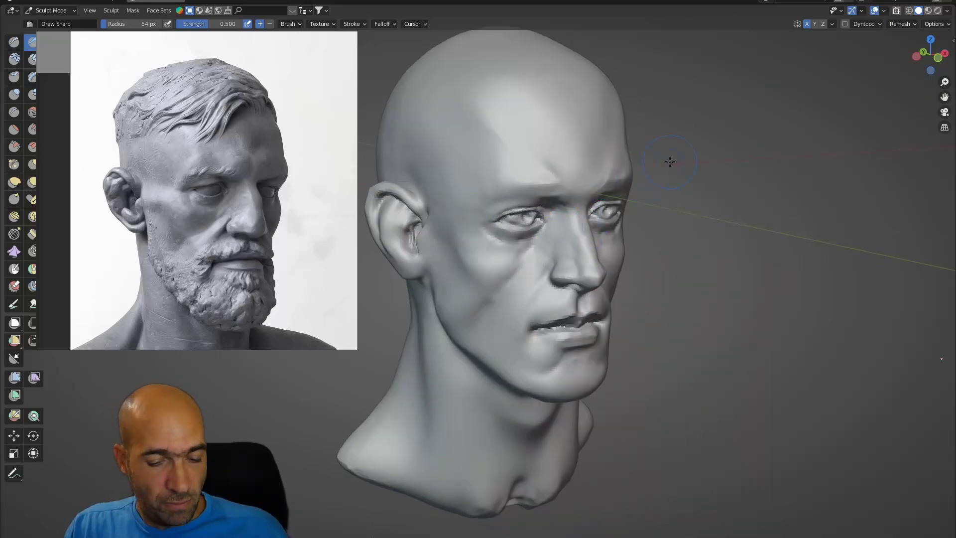
Step: Define the temple and side forehead planes with 81 px Scrape/Peaks and Draw Sharp brushes
key("shift+t")
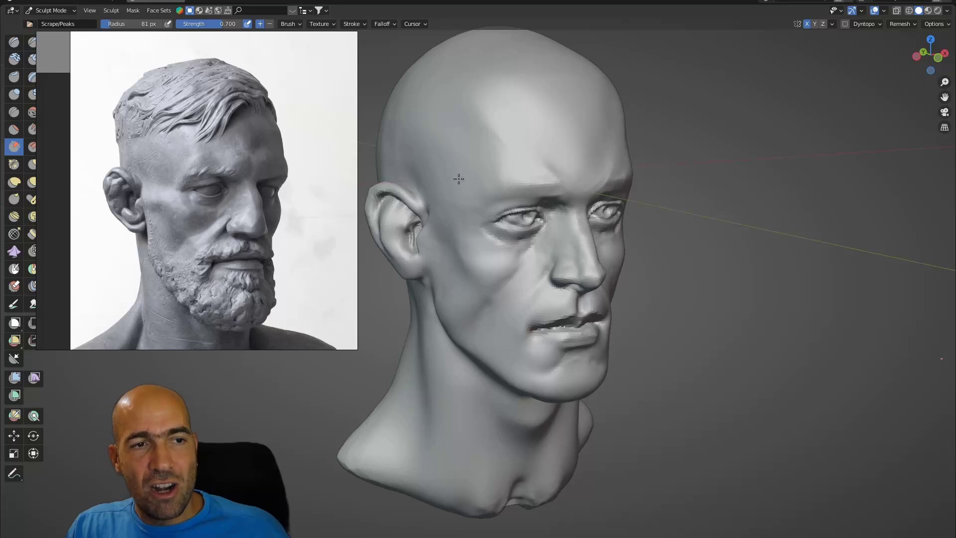
middle_click_drag(475, 163, 464, 200)
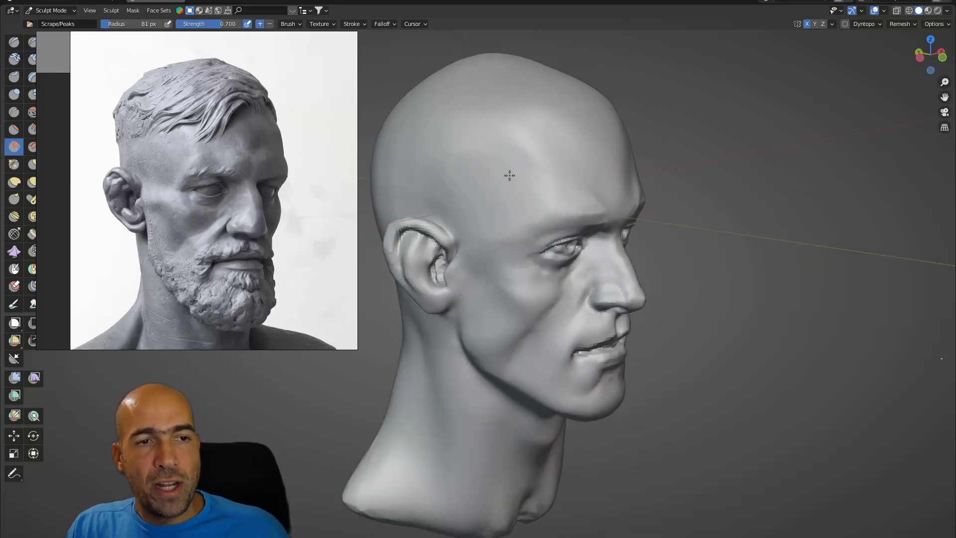
mouse_move(509, 175)
middle_mouse_down()
mouse_move(557, 188)
mouse_move(514, 165)
middle_mouse_up()
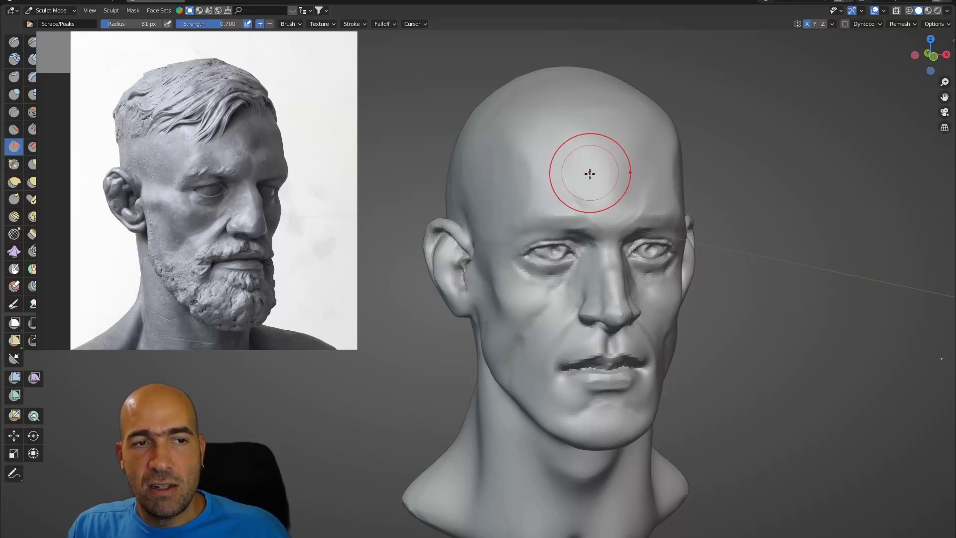
middle_click_drag(589, 173, 614, 175)
key("2")
left_click_drag(534, 148, 568, 194)
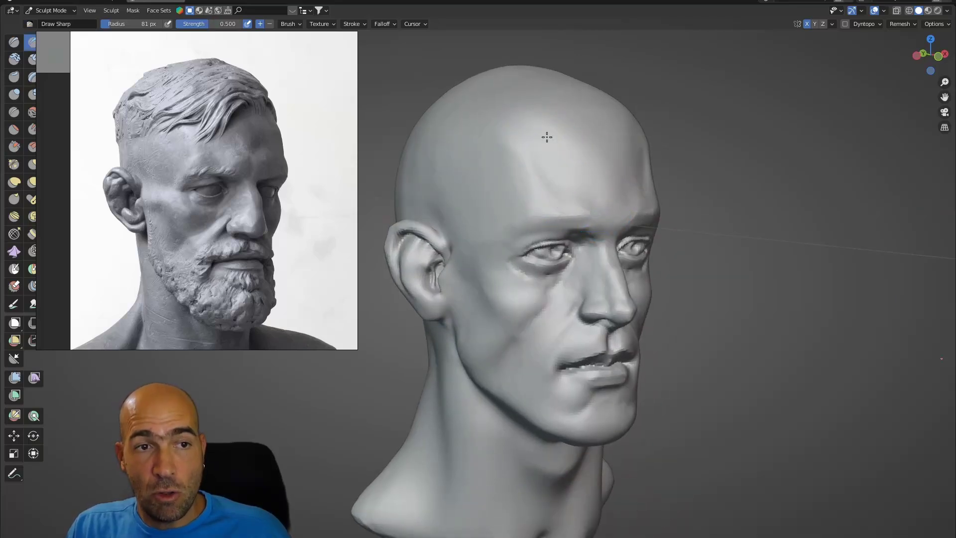
Step: Refine the jaw angle and the hollow below the ear with the 81 px Scrape/Peaks brush
mouse_move(619, 149)
middle_mouse_down()
mouse_move(651, 152)
mouse_move(598, 170)
middle_mouse_up()
middle_click_drag(568, 158, 540, 155)
key("x")
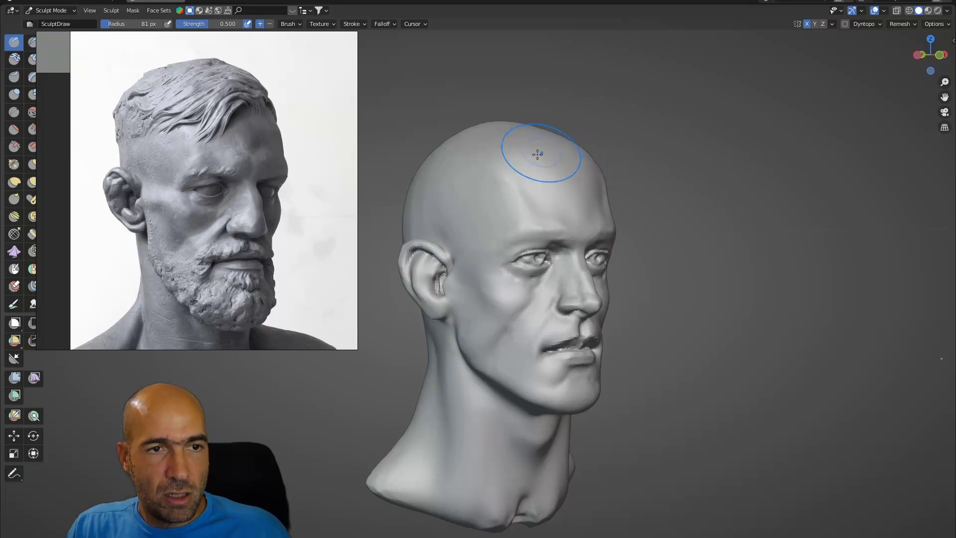
middle_click_drag(603, 173, 632, 214)
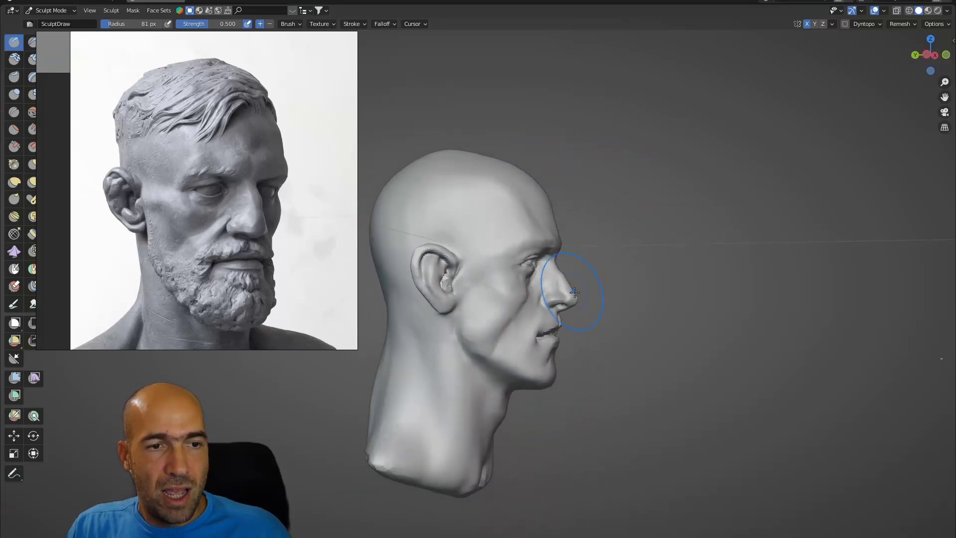
middle_click_drag(572, 292, 563, 248, "ctrl")
middle_click_drag(503, 358, 542, 285, "shift")
middle_click_drag(539, 343, 587, 284, "shift")
key("shift+t")
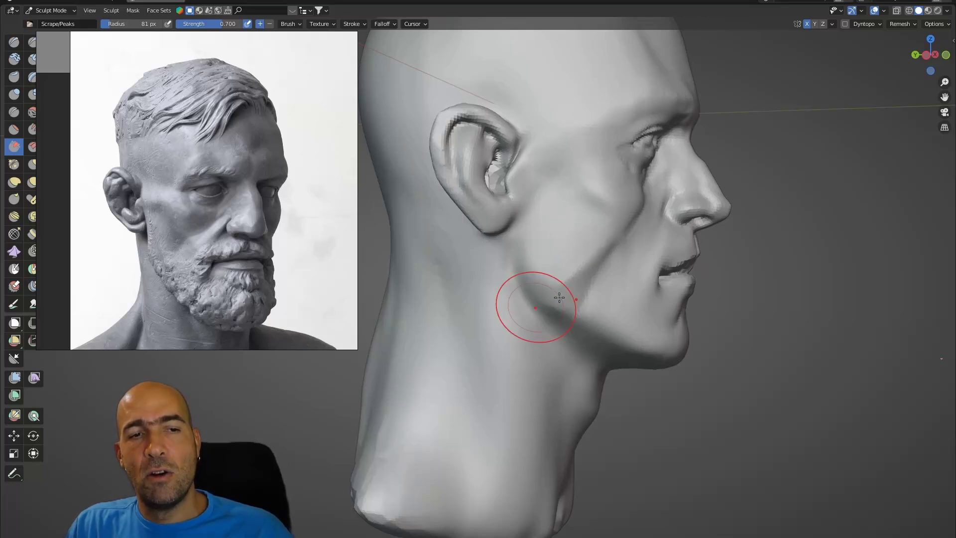
mouse_move(585, 324)
middle_mouse_down()
mouse_move(563, 371)
mouse_move(615, 376)
middle_mouse_up()
mouse_move(676, 421)
middle_mouse_down()
mouse_move(618, 406)
mouse_move(631, 416)
mouse_move(621, 428)
mouse_move(595, 296)
mouse_move(571, 341)
mouse_move(559, 315)
mouse_move(575, 278)
mouse_move(584, 353)
mouse_move(567, 343)
mouse_move(607, 293)
middle_mouse_up()
Step: Adjust the corners of the mouth from the front with the 81 px Grab brush
key("c")
key("g")
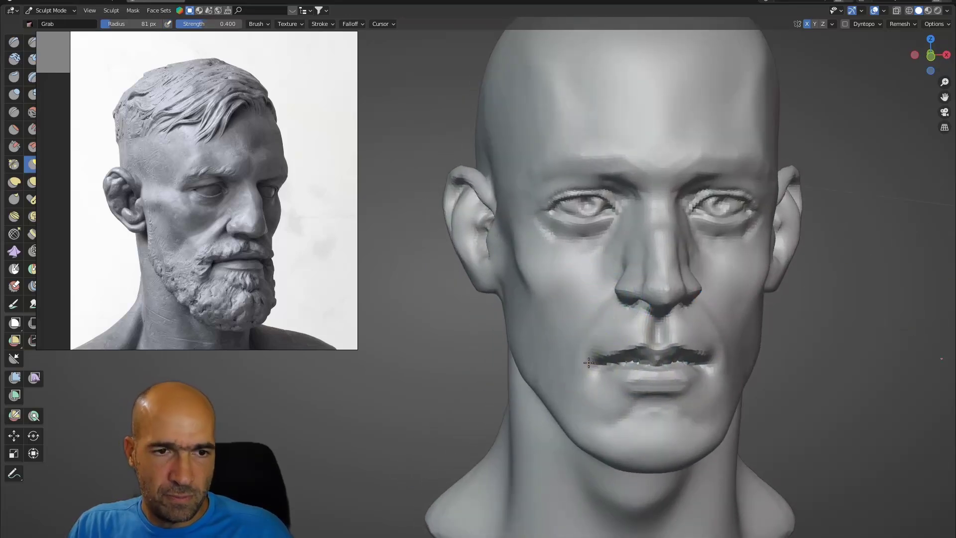
mouse_move(589, 383)
middle_mouse_down()
mouse_move(566, 419)
mouse_move(589, 424)
mouse_move(610, 413)
mouse_move(612, 381)
mouse_move(612, 408)
mouse_move(561, 375)
mouse_move(640, 380)
mouse_move(629, 376)
middle_mouse_up()
middle_click_drag(642, 348, 667, 289, "ctrl")
Step: Reshape the outline of the skull's top and back and the nape with a 136 px Grab brush
key("bracketright")
key("bracketright")
key("bracketright")
key("bracketright")
key("bracketright")
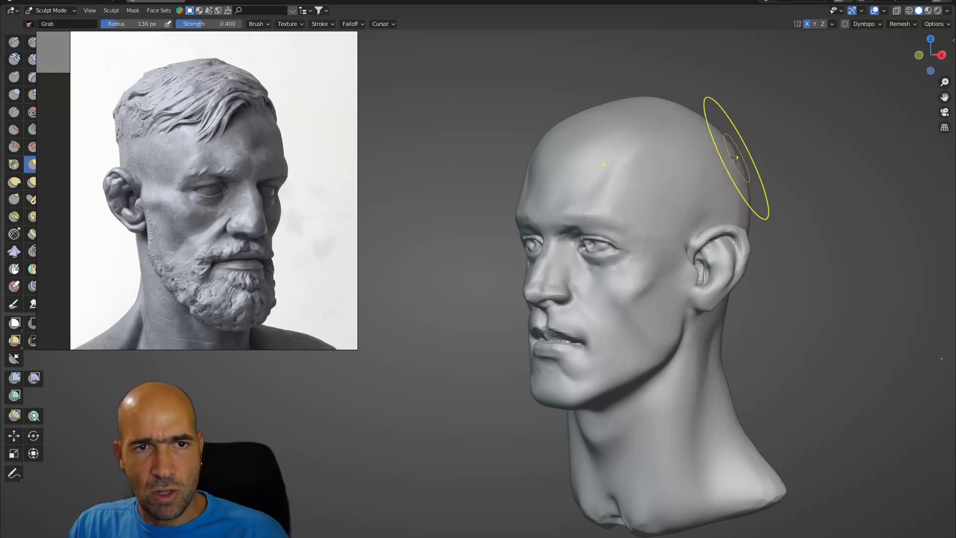
left_click_drag(735, 160, 735, 153)
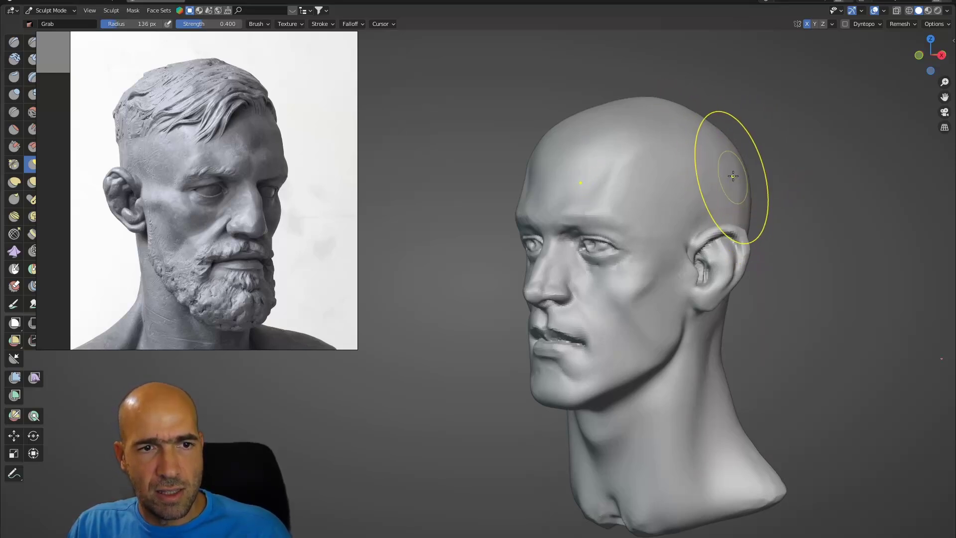
middle_click_drag(797, 196, 742, 192)
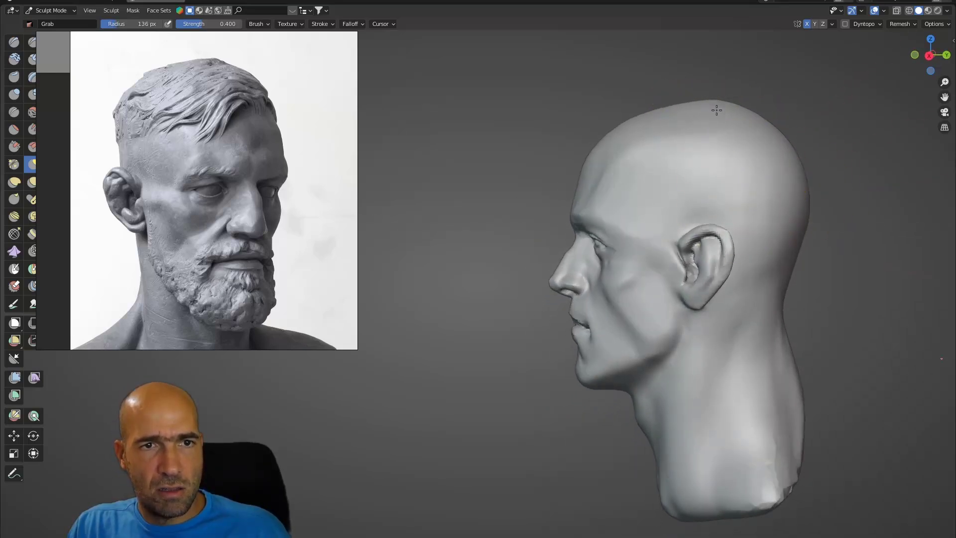
mouse_move(717, 110)
middle_mouse_down()
mouse_move(738, 108)
mouse_move(682, 128)
middle_mouse_up()
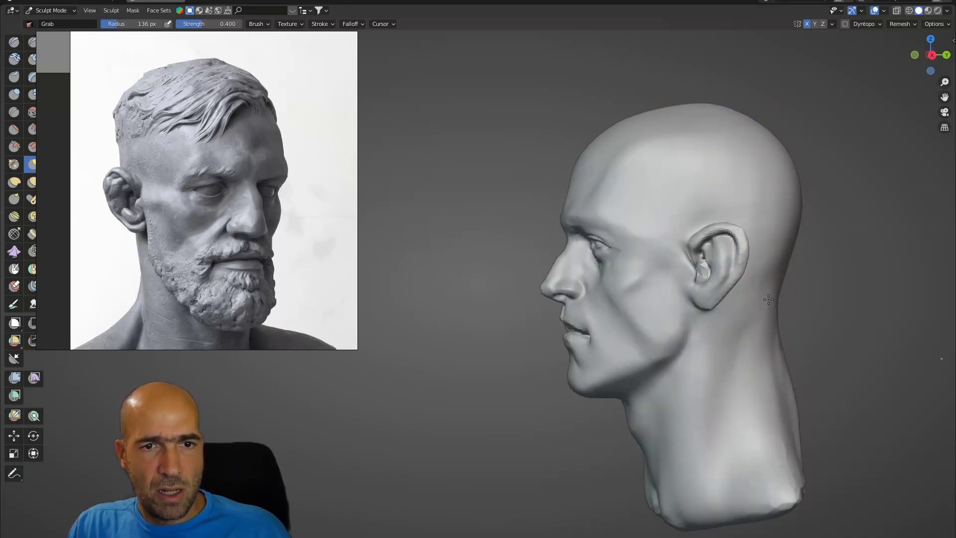
middle_click_drag(788, 309, 783, 277)
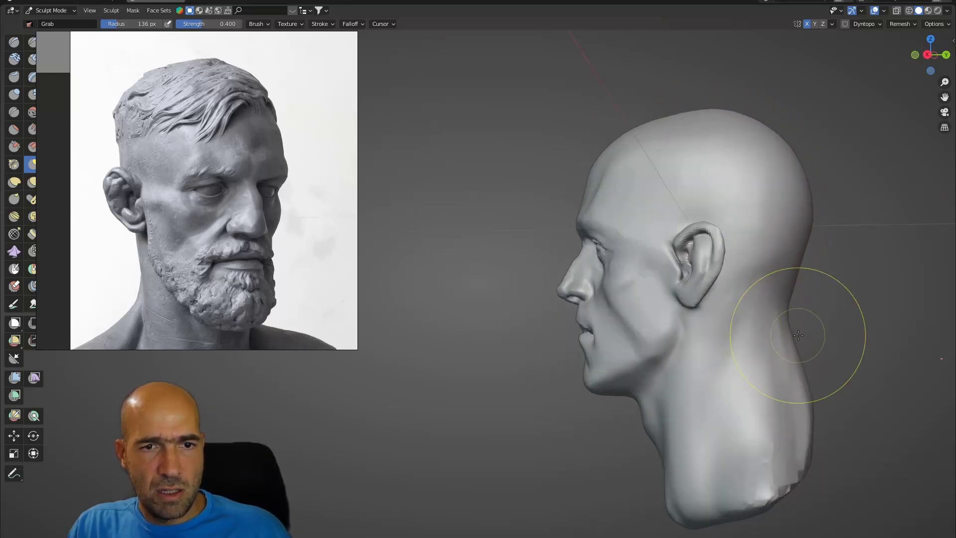
Step: Adjust the width of the skull above the ears with the 136 px Grab brush, checking it from above, behind and in front
mouse_move(810, 320)
middle_mouse_down()
mouse_move(725, 361)
mouse_move(727, 333)
mouse_move(740, 328)
mouse_move(679, 299)
mouse_move(586, 192)
mouse_move(561, 284)
mouse_move(618, 275)
mouse_move(520, 297)
mouse_move(608, 470)
middle_mouse_up()
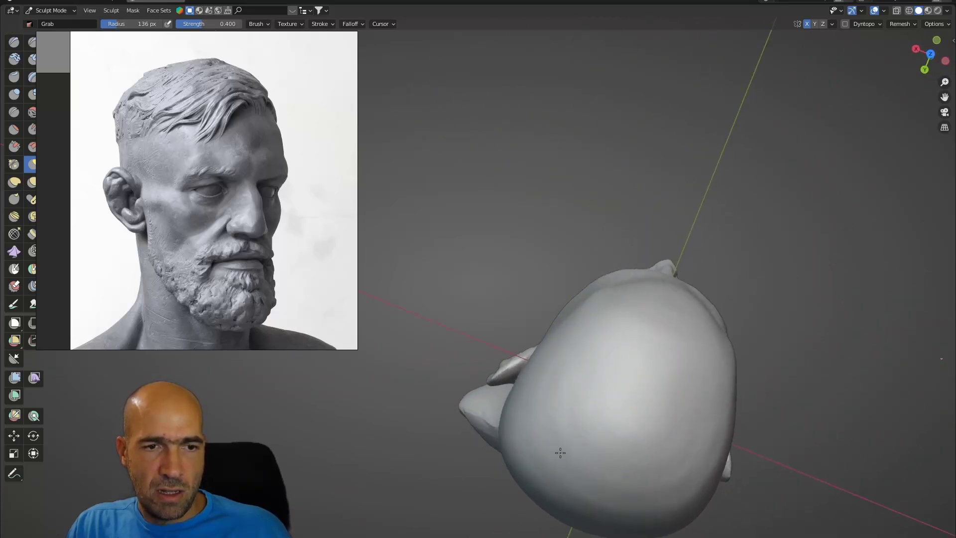
mouse_move(559, 452)
middle_mouse_down()
mouse_move(561, 341)
mouse_move(520, 329)
mouse_move(521, 403)
mouse_move(544, 426)
mouse_move(619, 363)
middle_mouse_up()
key("ctrl+KP_1")
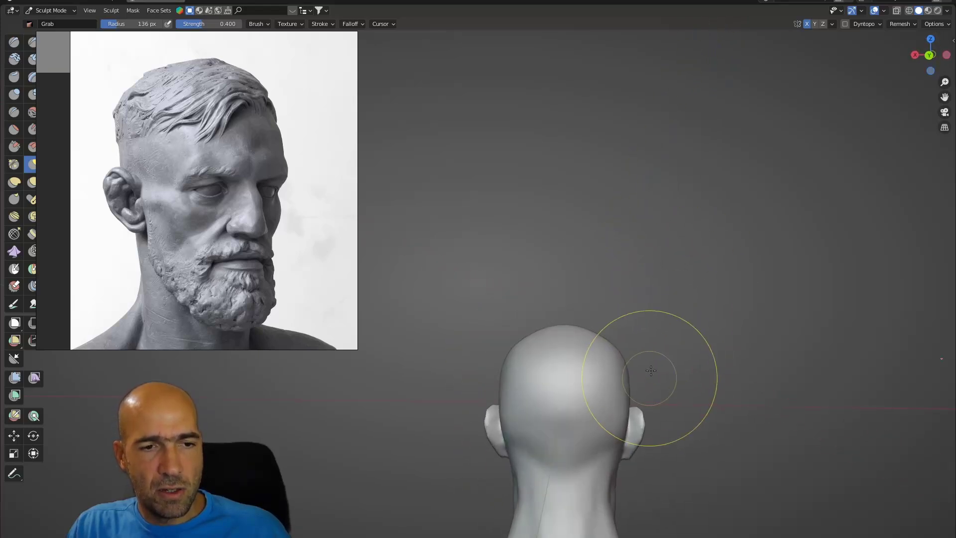
scroll(647, 378, "up", 2)
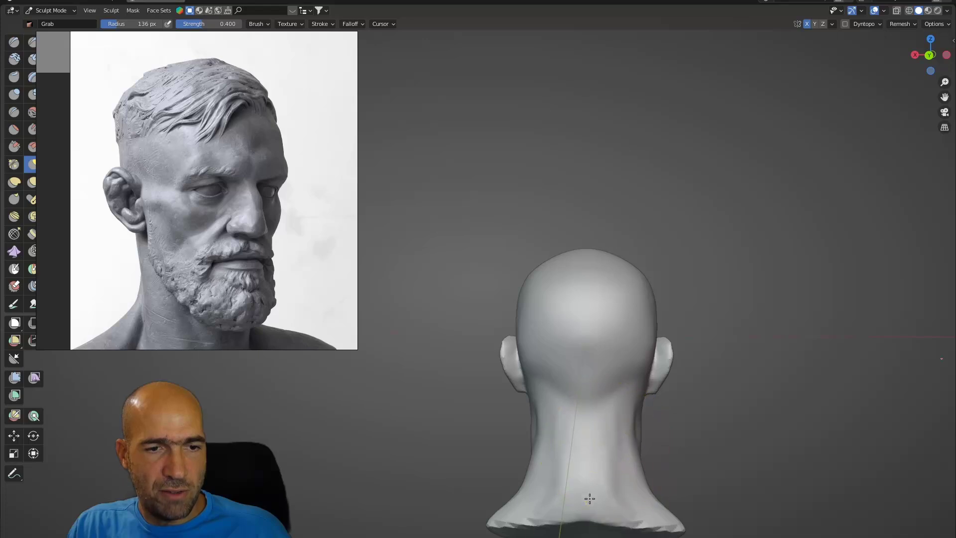
middle_click_drag(590, 499, 700, 352)
scroll(763, 189, "up", 3)
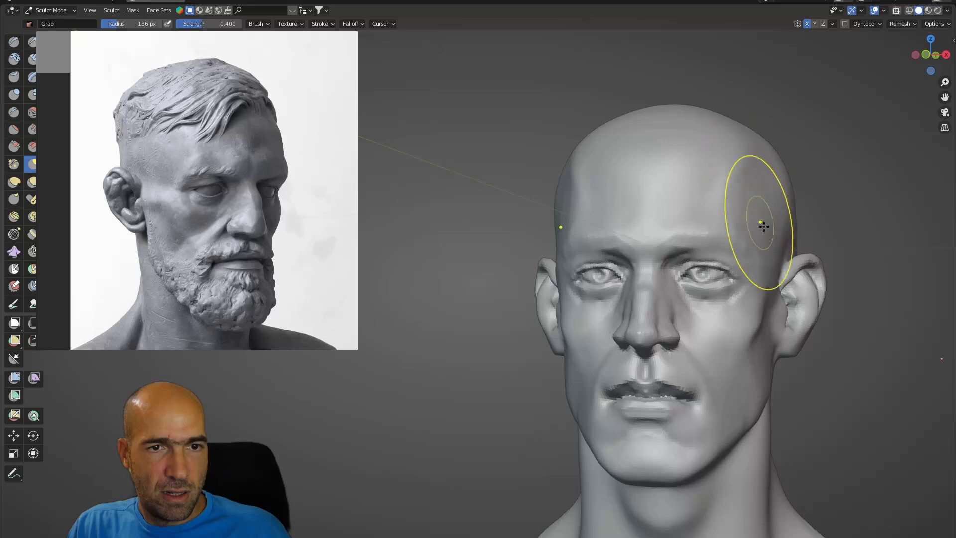
scroll(800, 166, "down", 2)
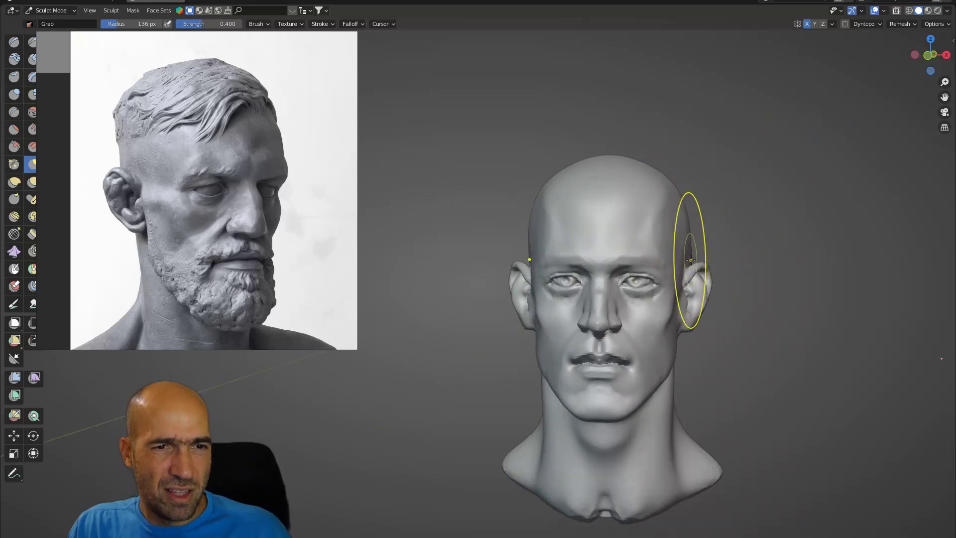
mouse_move(713, 252)
middle_mouse_down()
mouse_move(724, 239)
mouse_move(704, 219)
middle_mouse_up()
left_click_drag(692, 222, 690, 223)
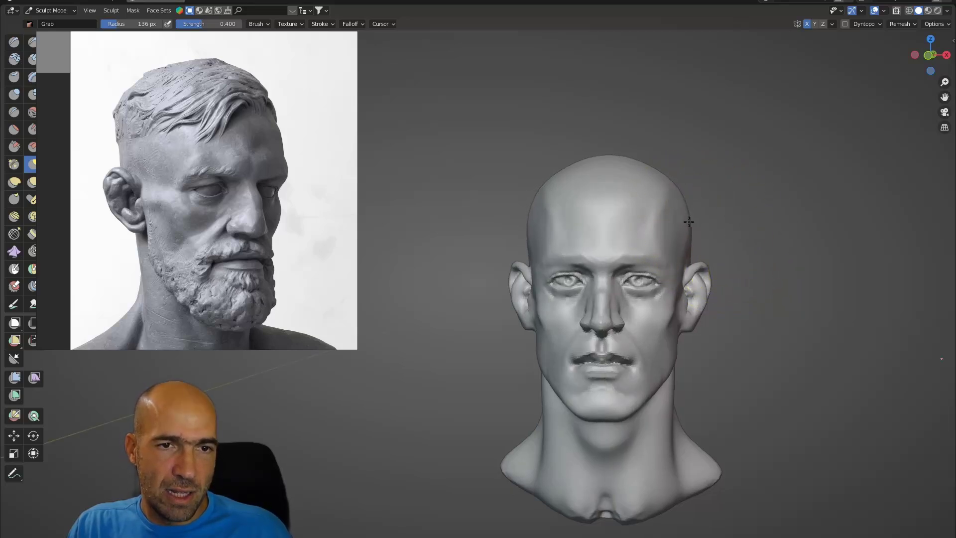
scroll(714, 261, "up", 1)
mouse_move(702, 381)
middle_mouse_down("shift")
mouse_move(686, 341)
mouse_move(716, 344)
mouse_move(720, 366)
mouse_move(749, 364)
mouse_move(729, 343)
middle_mouse_up("shift")
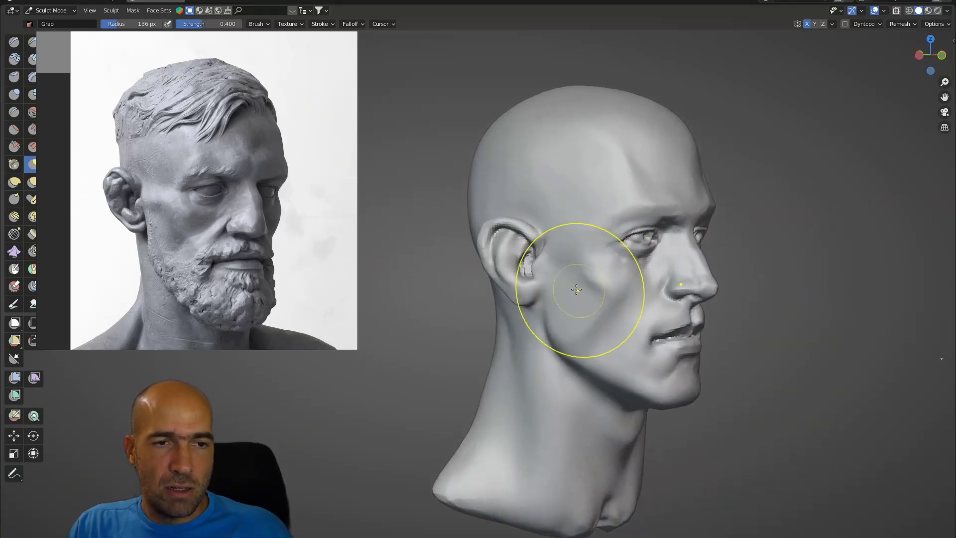
Step: Reshape the upper and inner part of the ear with an 88 px Grab brush
mouse_move(637, 302)
middle_mouse_down()
mouse_move(659, 323)
mouse_move(656, 334)
middle_mouse_up()
mouse_move(656, 334)
middle_mouse_down("ctrl")
mouse_move(626, 297)
mouse_move(582, 288)
mouse_move(559, 261)
middle_mouse_up("ctrl")
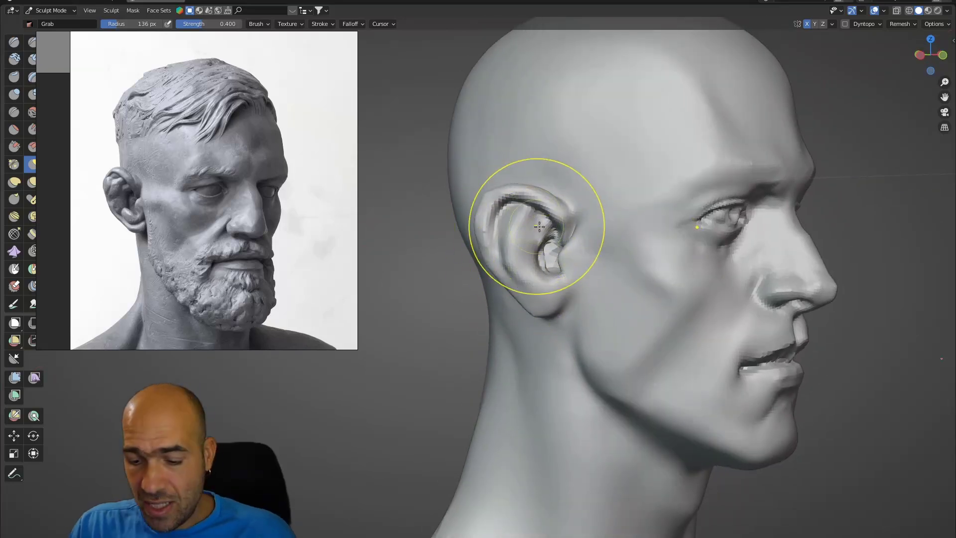
key("bracketleft")
key("bracketleft")
key("bracketleft")
key("bracketleft")
left_click_drag(532, 252, 533, 247)
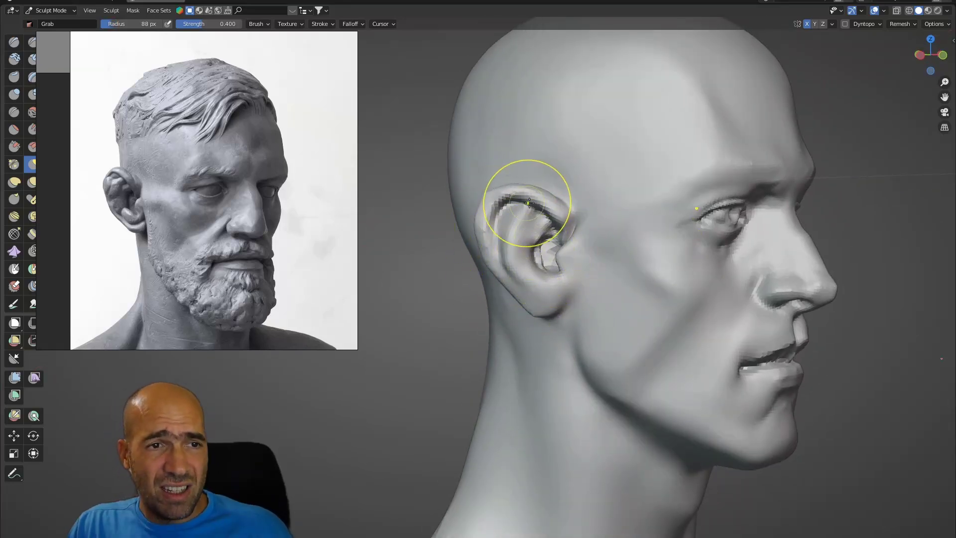
middle_click_drag(579, 229, 584, 225)
middle_click_drag(642, 213, 620, 195)
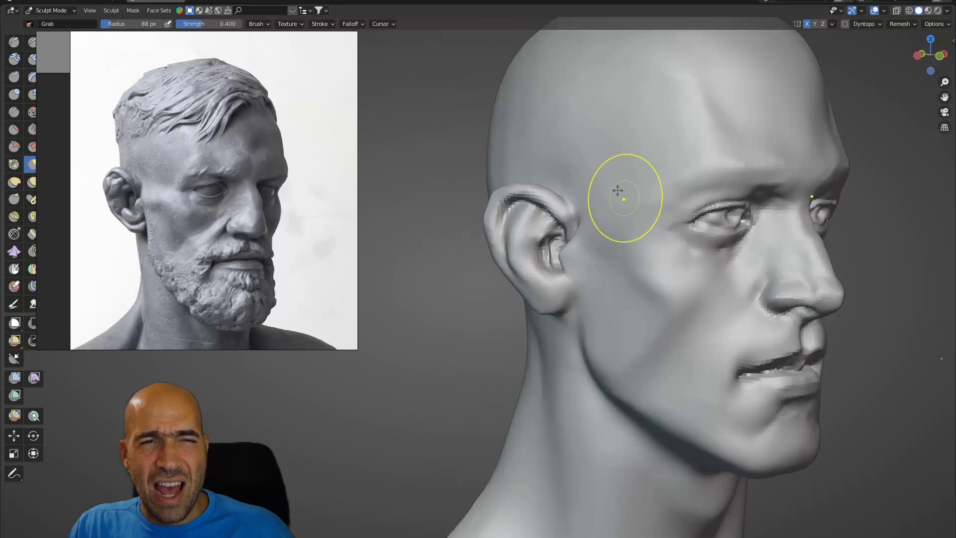
Step: Define the temple edge, forehead and brow with the 88 px Draw Sharp brush
key("d")
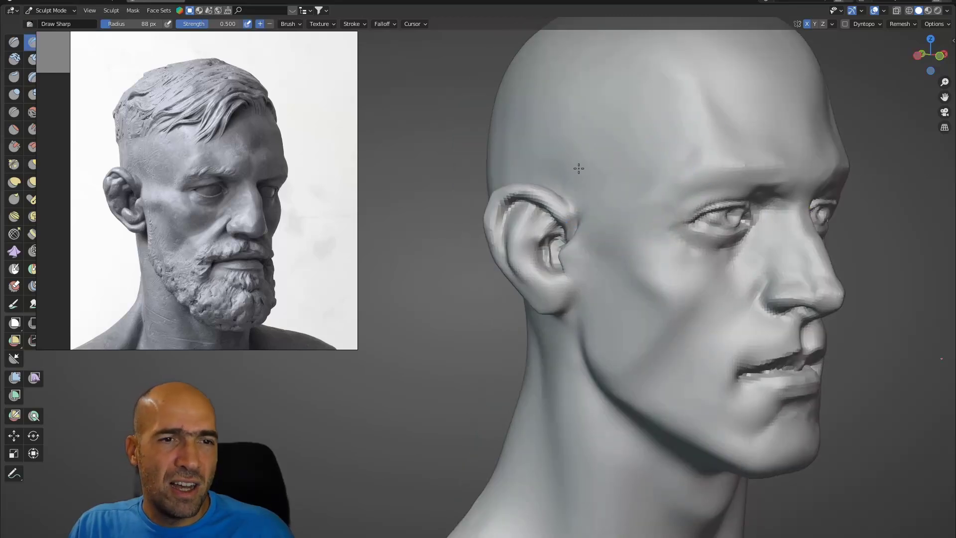
mouse_move(579, 168)
middle_mouse_down()
mouse_move(640, 188)
mouse_move(653, 175)
middle_mouse_up()
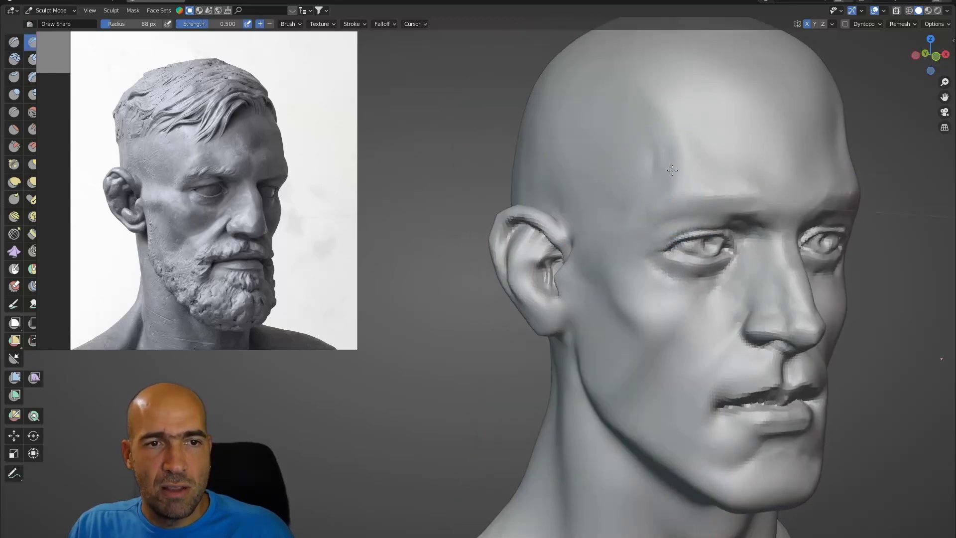
middle_click_drag(639, 174, 709, 179)
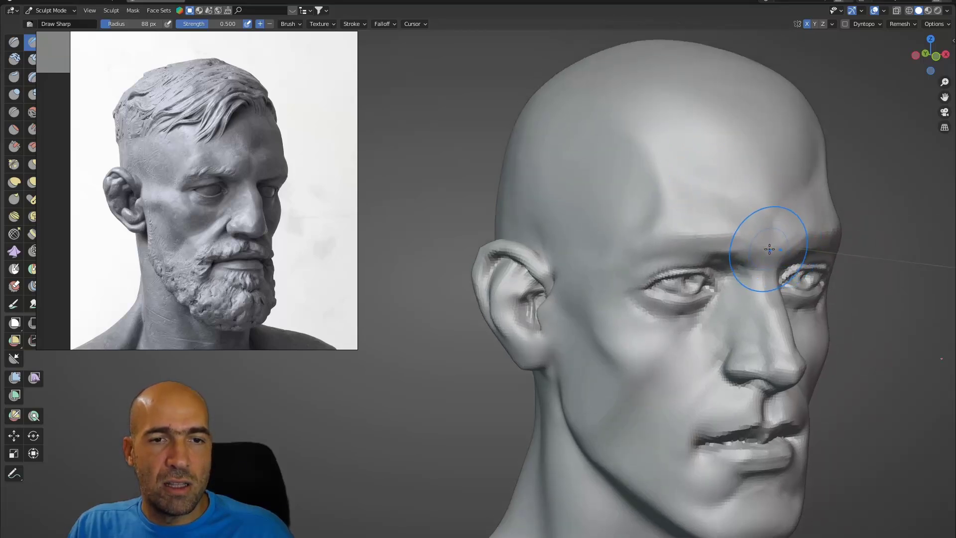
Step: Adjust the area between the inner eye corner and the nose with a 63 px Grab brush
mouse_move(757, 269)
middle_mouse_down()
mouse_move(725, 277)
mouse_move(742, 300)
mouse_move(695, 298)
middle_mouse_up()
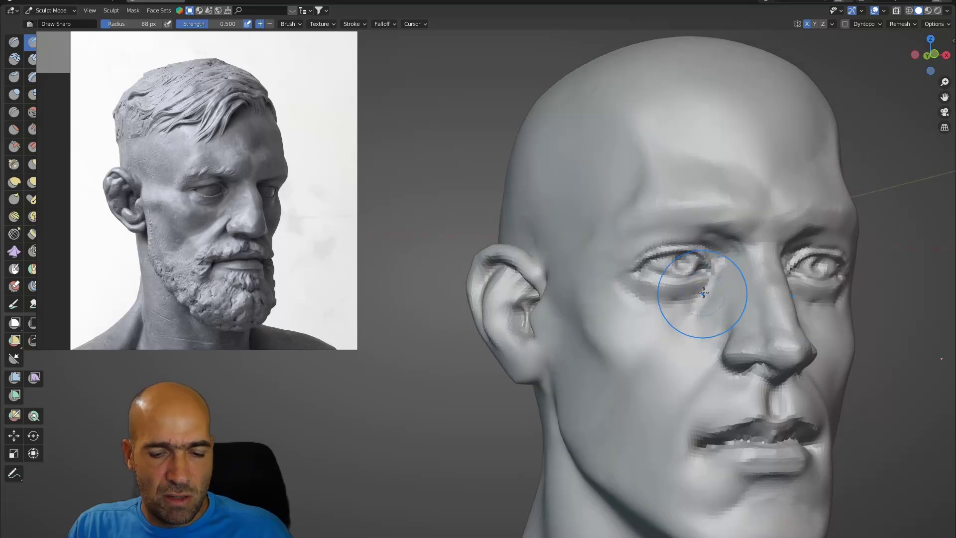
key("g")
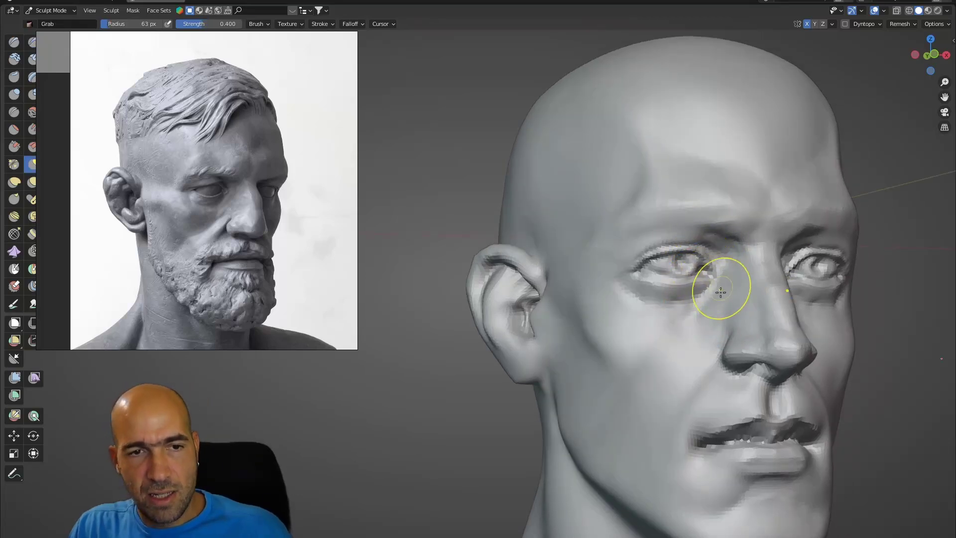
Step: Examine the mouth, chin and lower face from several angles while switching between the Draw Sharp, Clay Strips and Draw brushes
mouse_move(702, 323)
middle_mouse_down()
mouse_move(681, 340)
mouse_move(651, 419)
middle_mouse_up()
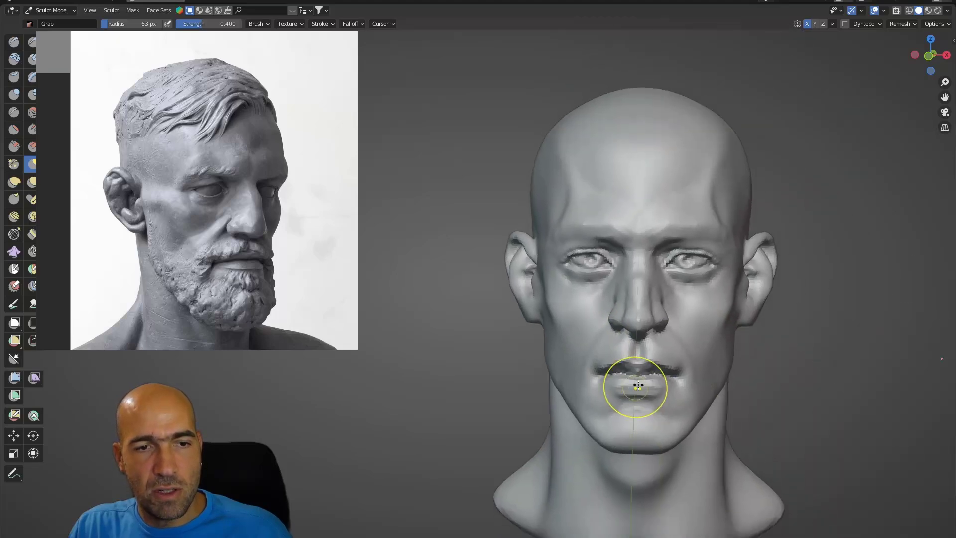
middle_click_drag(636, 386, 690, 379)
mouse_move(689, 378)
middle_mouse_down("ctrl")
mouse_move(659, 318)
mouse_move(572, 348)
mouse_move(594, 334)
middle_mouse_up("ctrl")
middle_click_drag(595, 335, 625, 337)
key("shift+t")
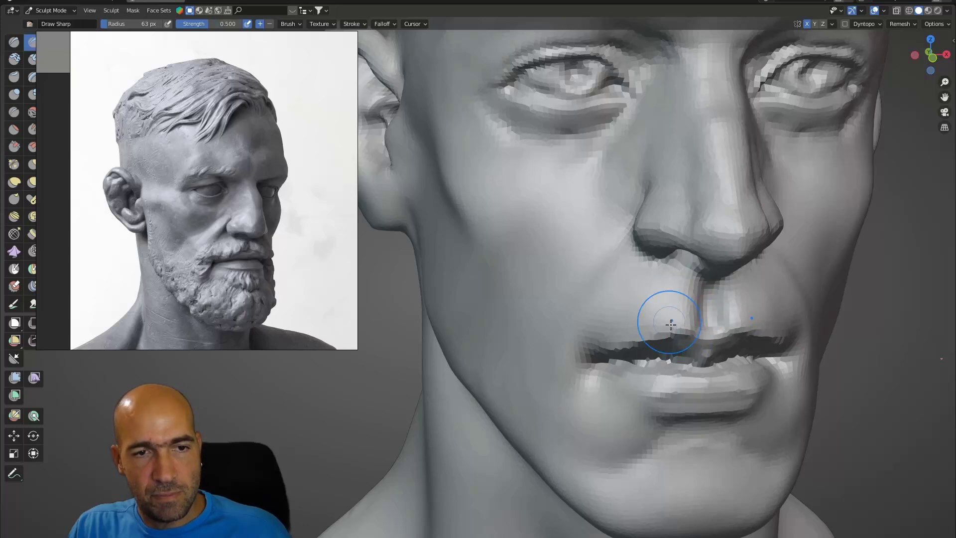
mouse_move(670, 324)
middle_mouse_down("ctrl")
mouse_move(632, 386)
mouse_move(591, 404)
mouse_move(607, 341)
mouse_move(640, 318)
middle_mouse_up("ctrl")
key("c")
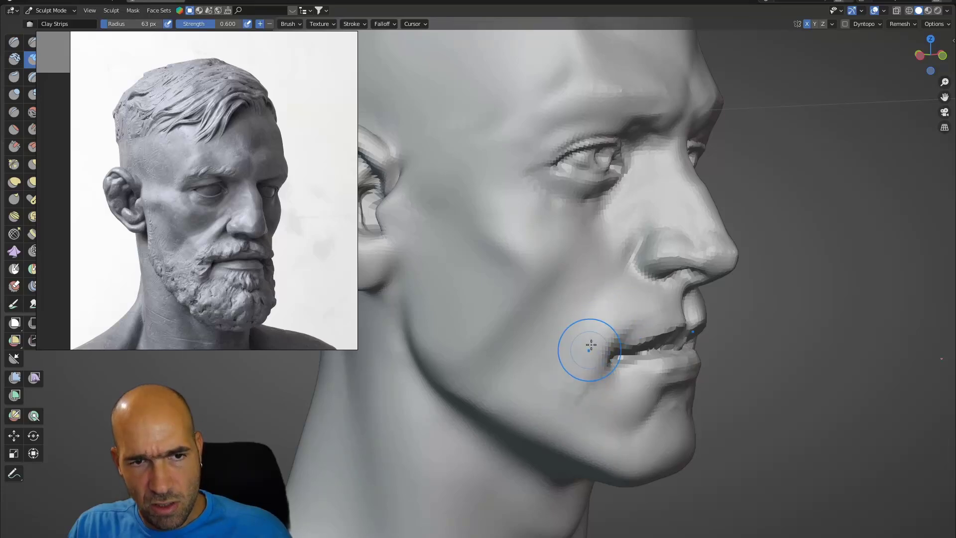
middle_click_drag(600, 397, 590, 417)
mouse_move(599, 375)
middle_mouse_down("ctrl")
mouse_move(599, 346)
mouse_move(637, 296)
middle_mouse_up("ctrl")
key("x")
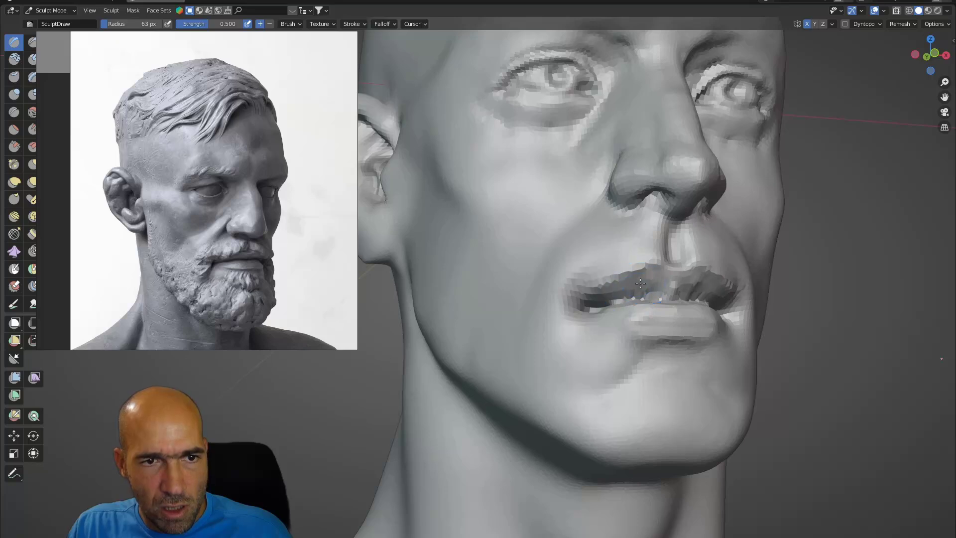
middle_click_drag(654, 298, 639, 321)
middle_click_drag(642, 326, 621, 412, "ctrl")
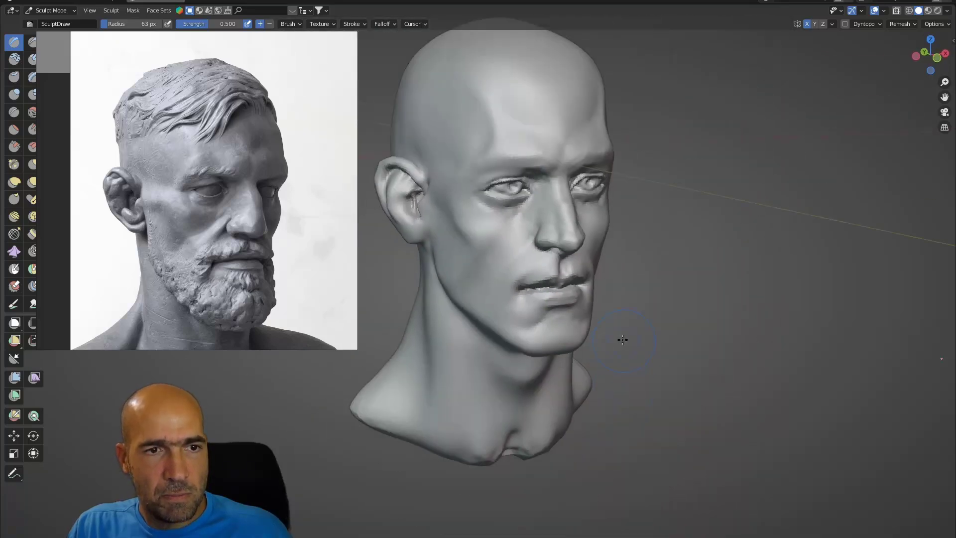
mouse_move(634, 344)
middle_mouse_down()
mouse_move(609, 338)
mouse_move(623, 335)
middle_mouse_up()
middle_click_drag(613, 287, 621, 294, "shift")
Step: Switch to the Grab brush with a 94 px radius and check the eyes and brow against the whole head
key("g")
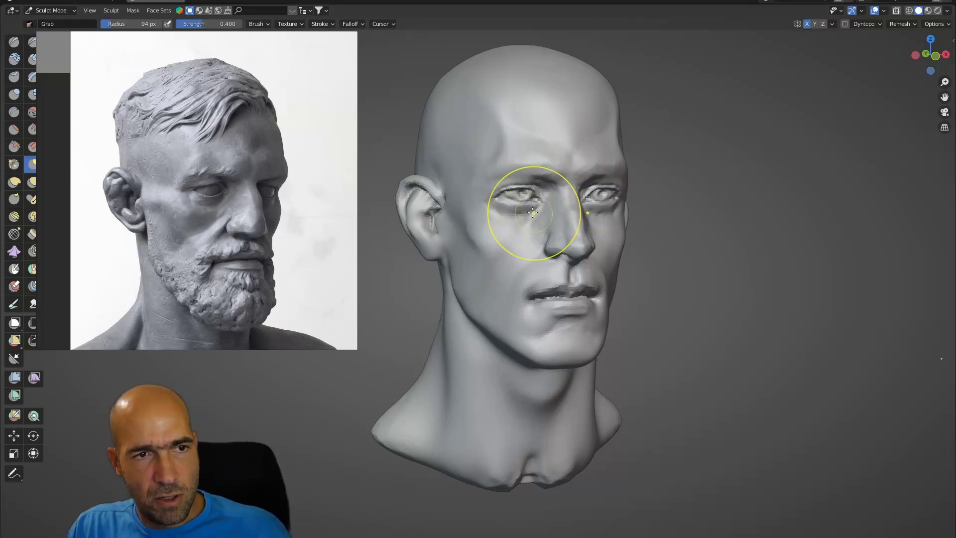
scroll(569, 153, "up", 5)
scroll(569, 152, "down", 4)
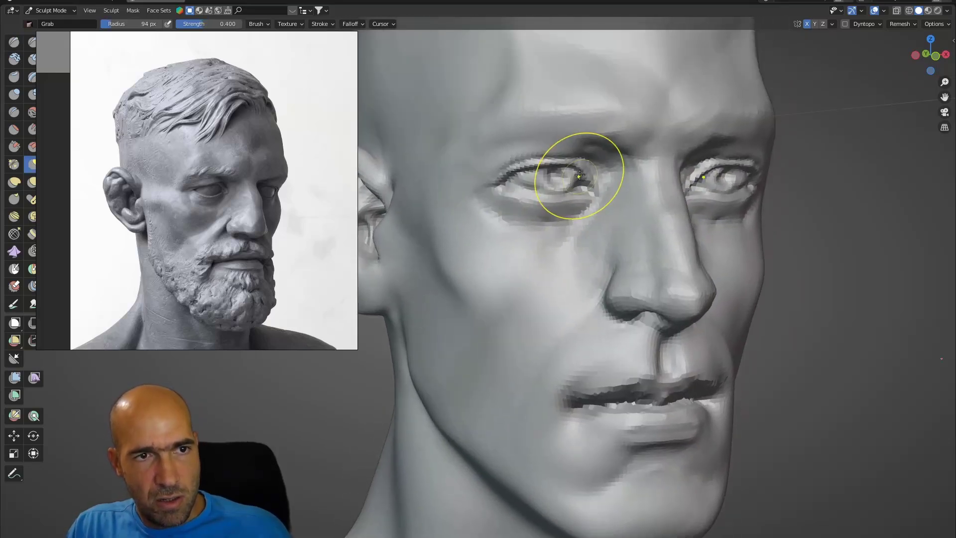
scroll(523, 132, "up", 3)
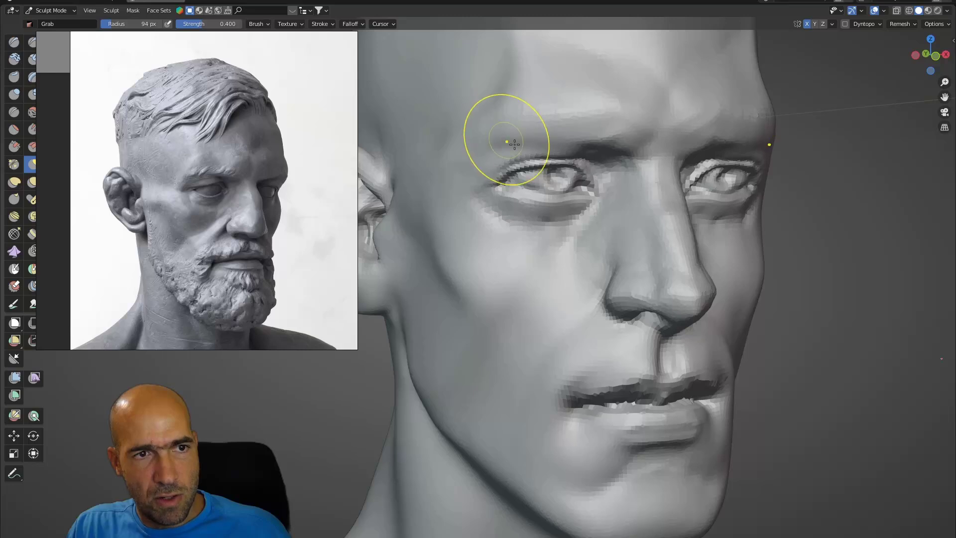
scroll(508, 139, "down", 4)
key("KP_1")
middle_click_drag(560, 193, 647, 246)
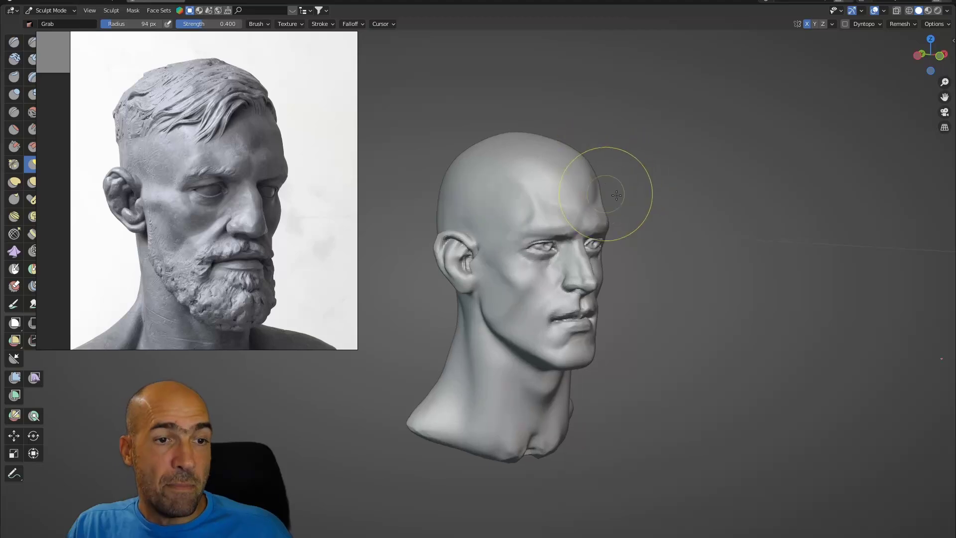
Step: Find the front view of the bald grey female head sculpt on the reference board
scroll(127, 255, "down", 2)
scroll(127, 255, "down", 5)
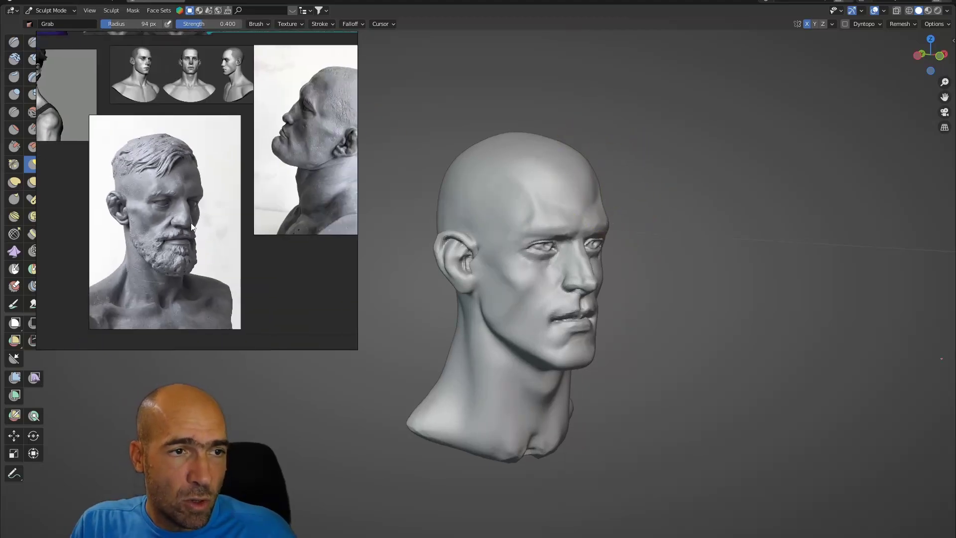
scroll(154, 160, "up", 3)
scroll(209, 202, "up", 6)
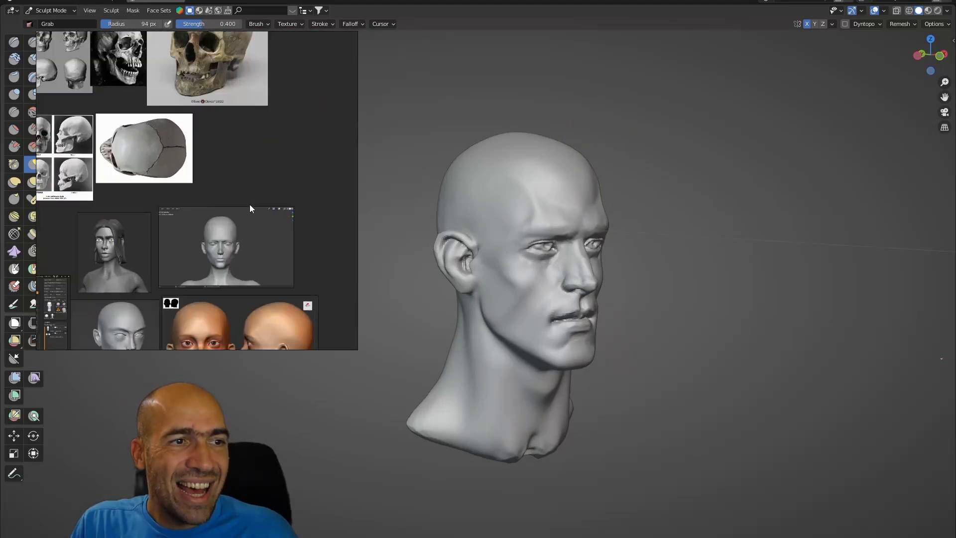
middle_click_drag(247, 135, 264, 171)
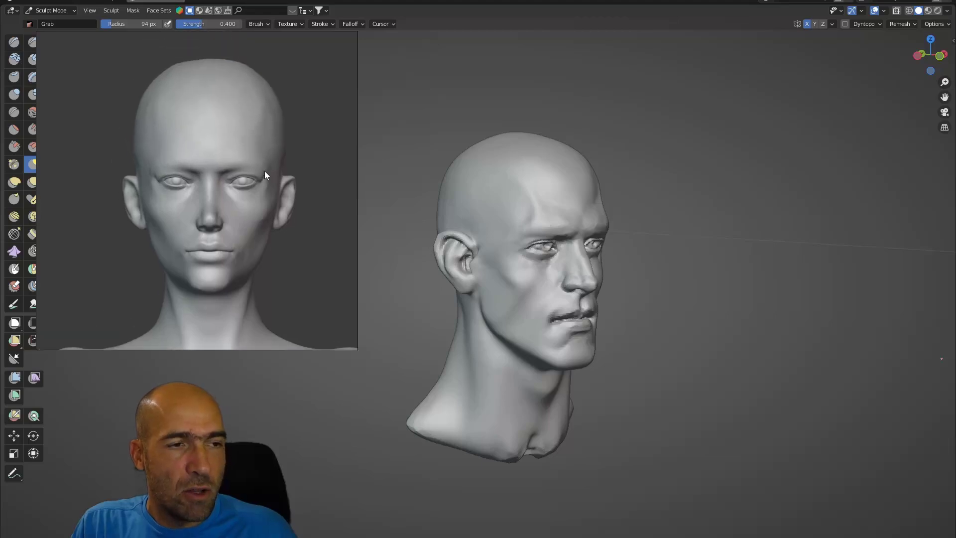
scroll(252, 189, "up", 2)
scroll(238, 210, "down", 2)
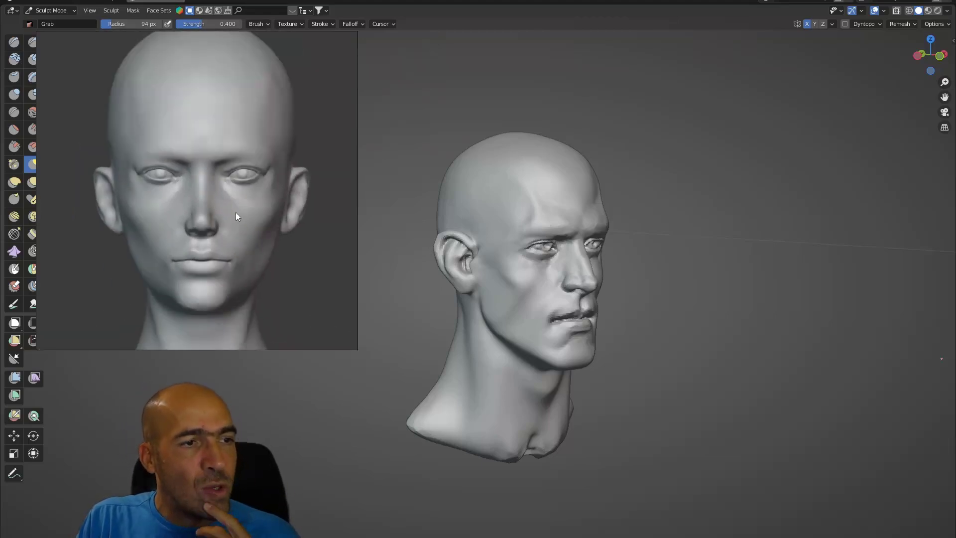
middle_click_drag(230, 231, 238, 245)
scroll(240, 234, "down", 1)
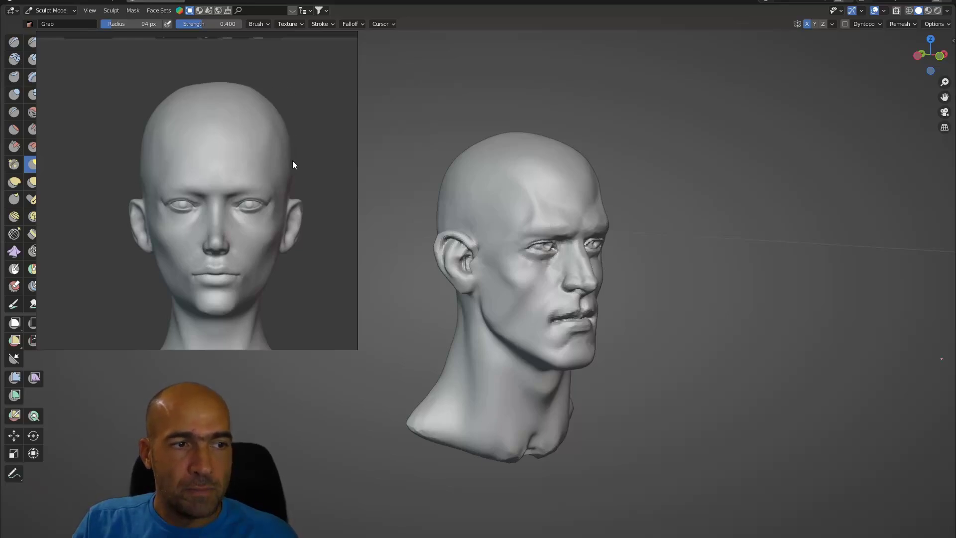
Step: Examine the eyes, nose, mouth and neck of the bald grey female head reference
scroll(224, 273, "up", 4)
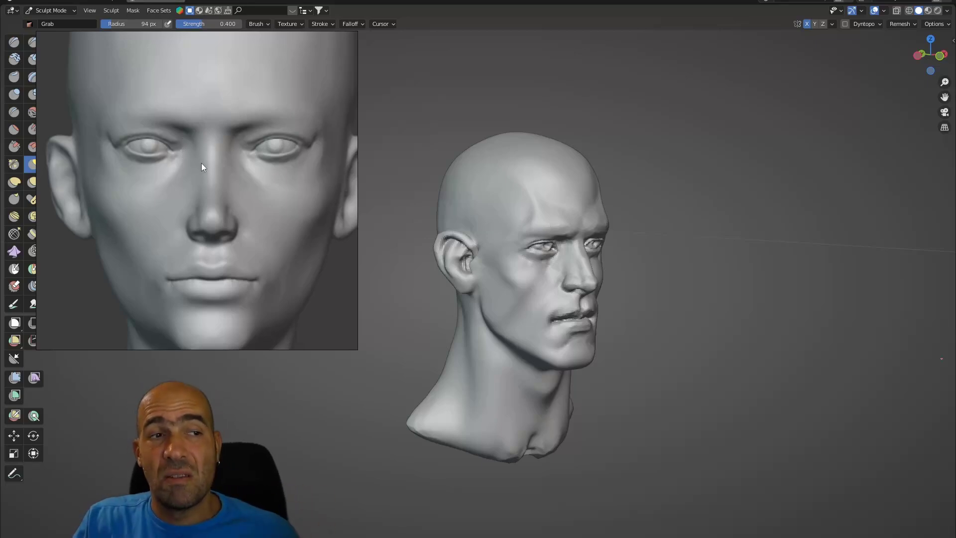
scroll(207, 166, "down", 3)
scroll(259, 152, "up", 4)
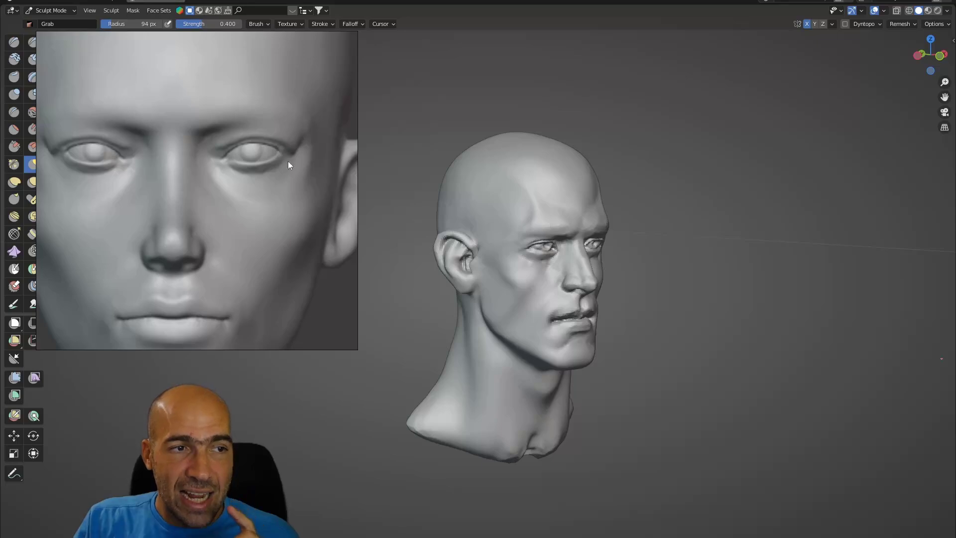
scroll(281, 171, "down", 4)
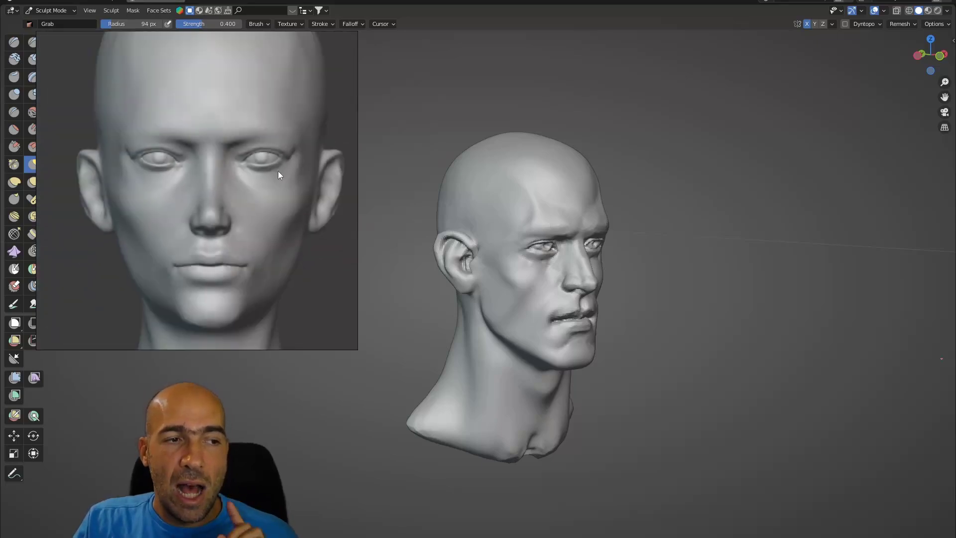
scroll(279, 172, "down", 2)
middle_click_drag(292, 270, 247, 223)
scroll(209, 246, "up", 1)
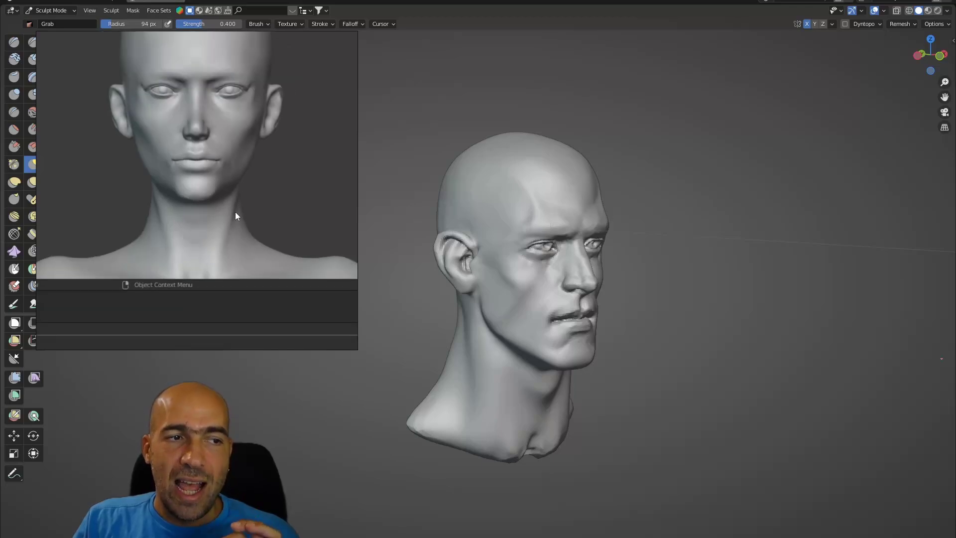
Step: Examine the coloured front and profile views of the bald head below the grey female bust on the reference board
scroll(242, 253, "down", 3)
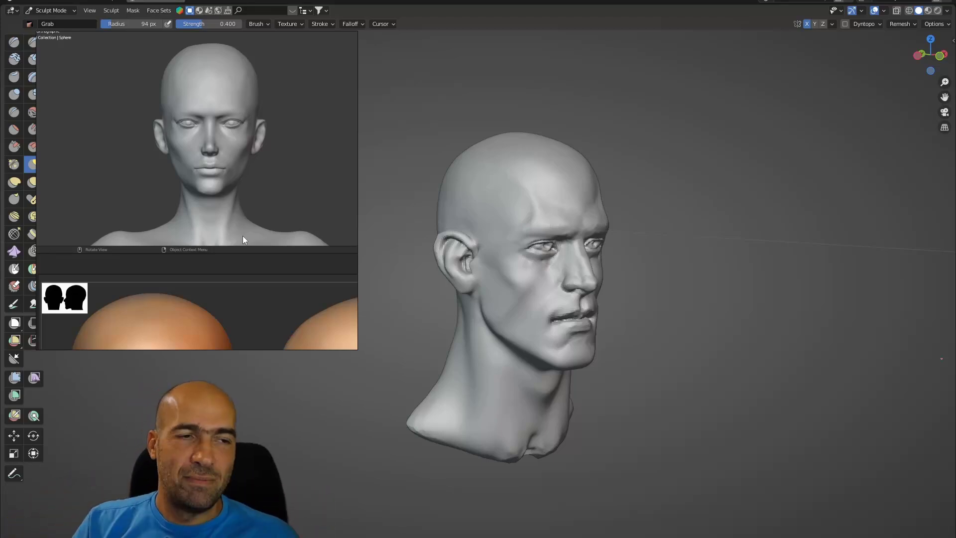
scroll(219, 202, "down", 4)
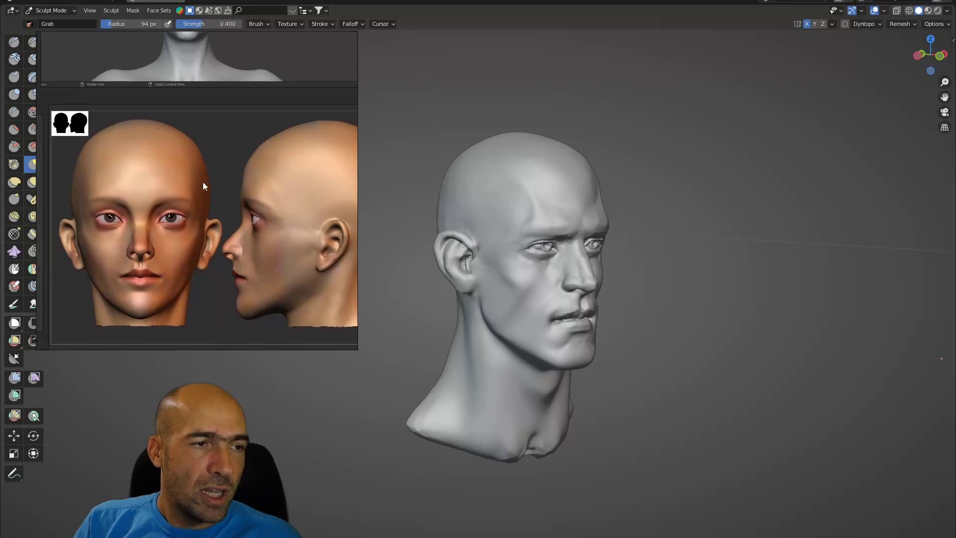
scroll(205, 179, "up", 3)
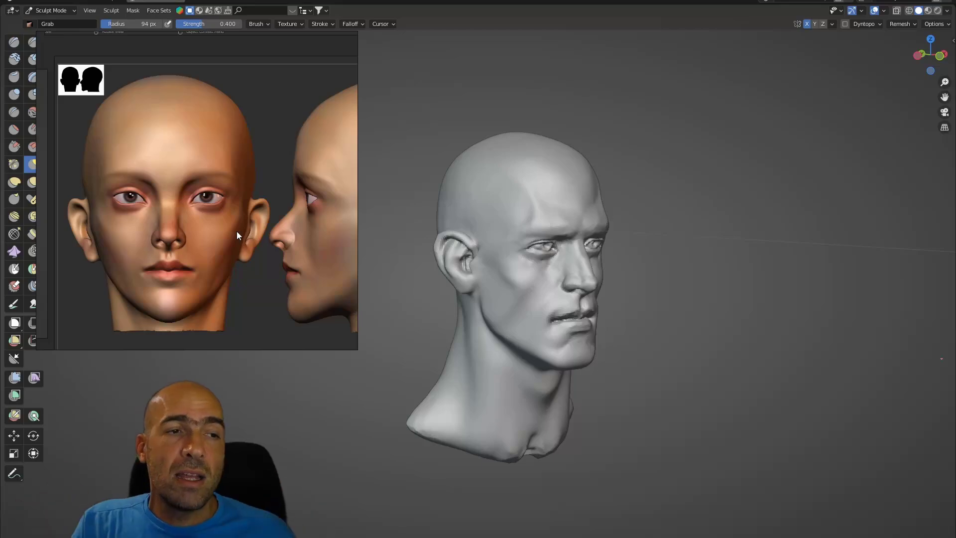
Step: Examine the portrait series on the reference board comparing lens distortion from 85mm at 200cm to 8mm at 20cm
scroll(237, 230, "down", 10)
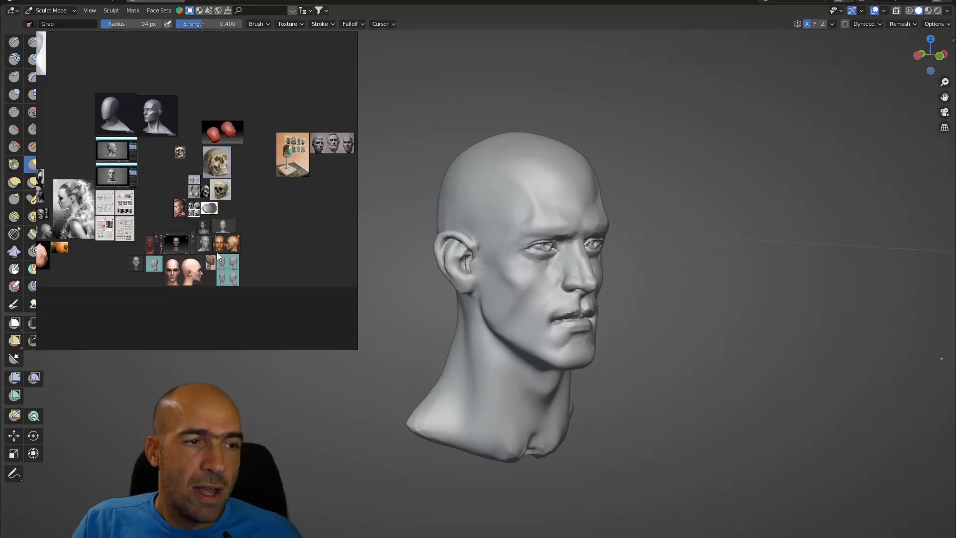
scroll(295, 236, "up", 12)
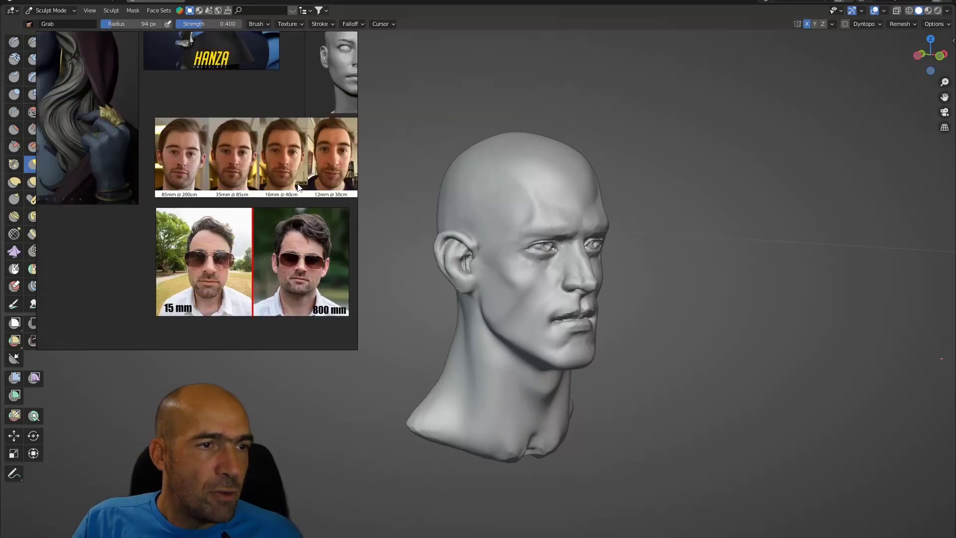
scroll(196, 178, "up", 4)
scroll(207, 179, "down", 6)
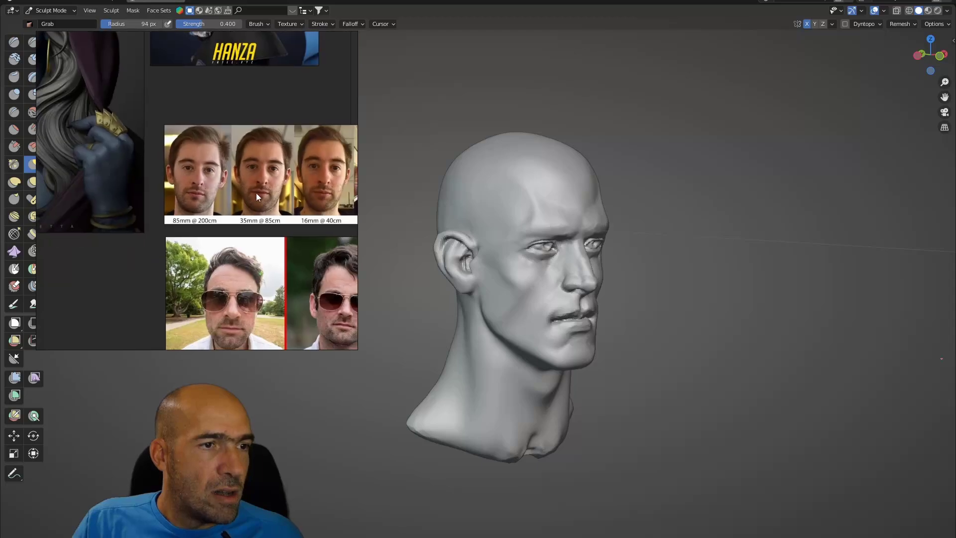
middle_click_drag(255, 193, 102, 198)
scroll(313, 180, "up", 6)
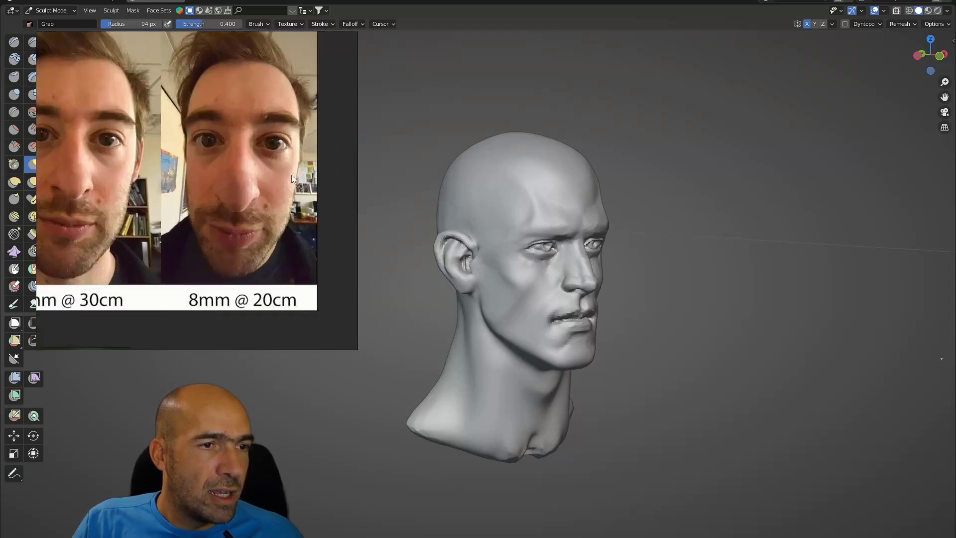
Step: Compare the 15 mm and 800 mm portraits of the man in sunglasses, focusing on the ears and face width
scroll(237, 247, "down", 5)
middle_click_drag(145, 273, 210, 201)
scroll(204, 276, "up", 6)
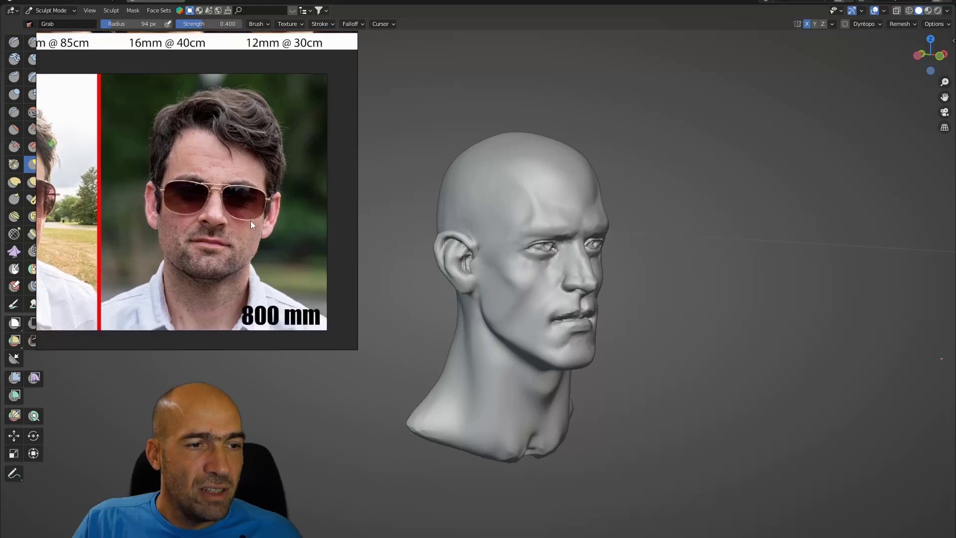
scroll(258, 217, "down", 1)
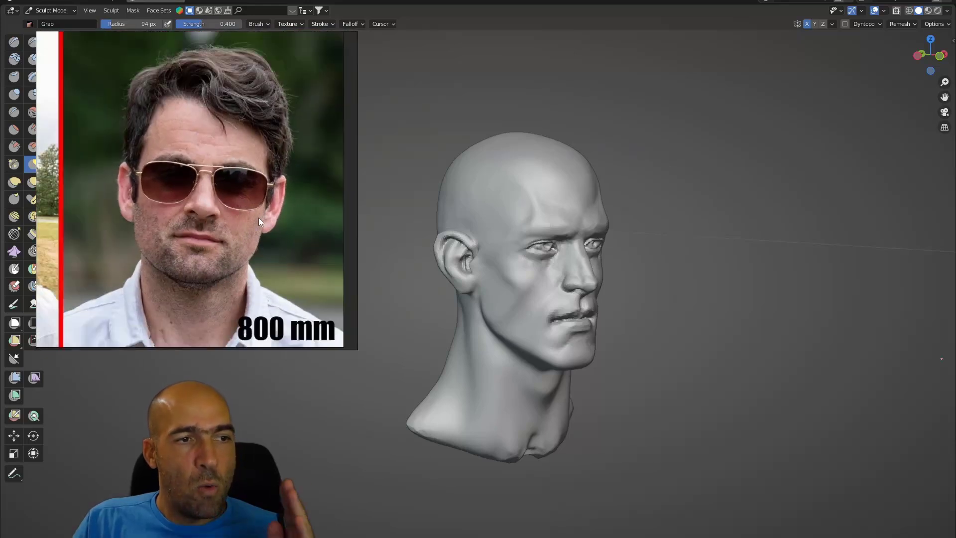
scroll(276, 214, "up", 4)
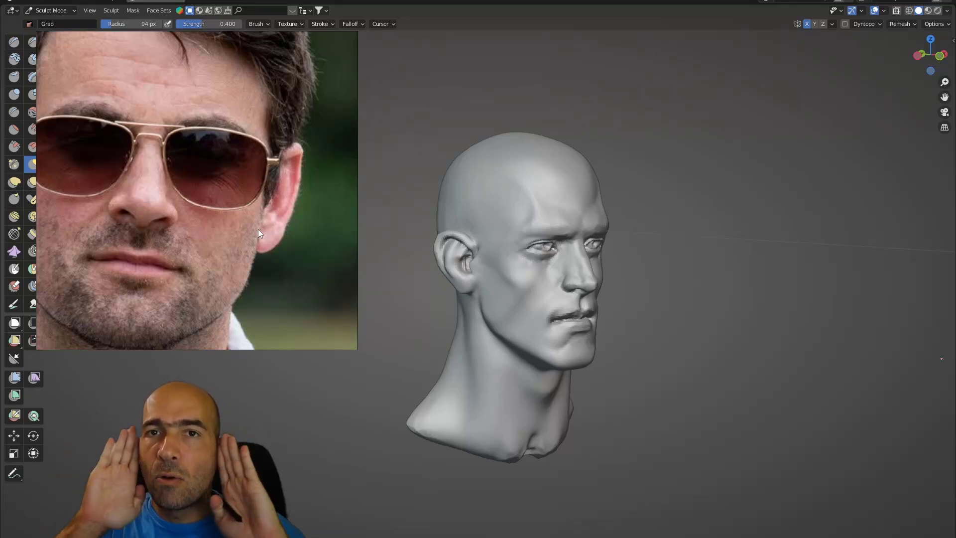
scroll(251, 230, "down", 5)
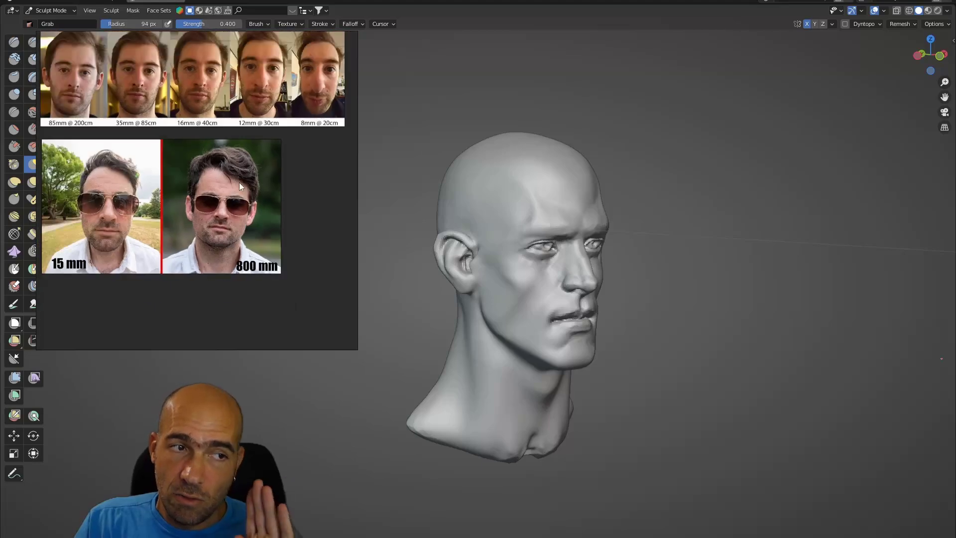
Step: Find the grey female bust with shoulder-length hair and green eyes on the reference board and examine its face
scroll(235, 203, "down", 6)
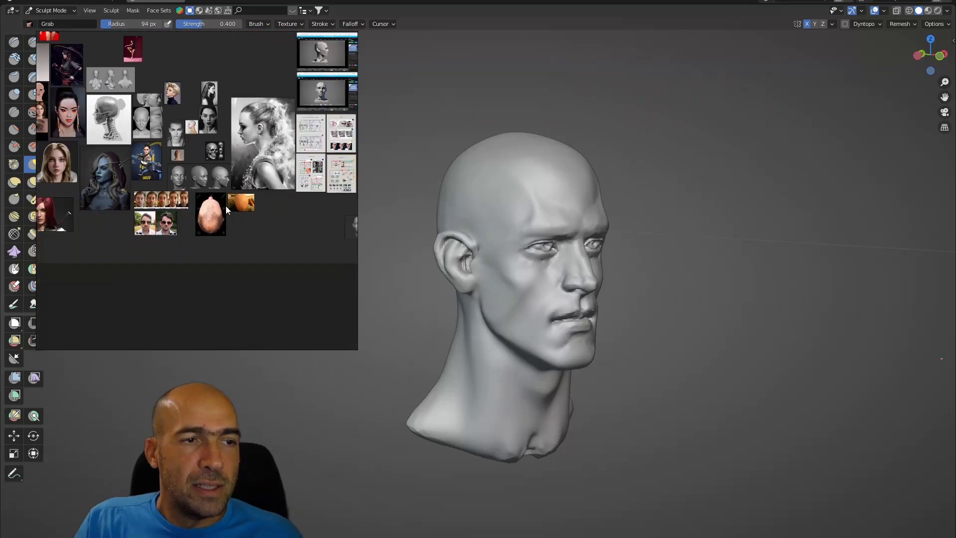
middle_click_drag(335, 197, 135, 218)
scroll(258, 208, "up", 10)
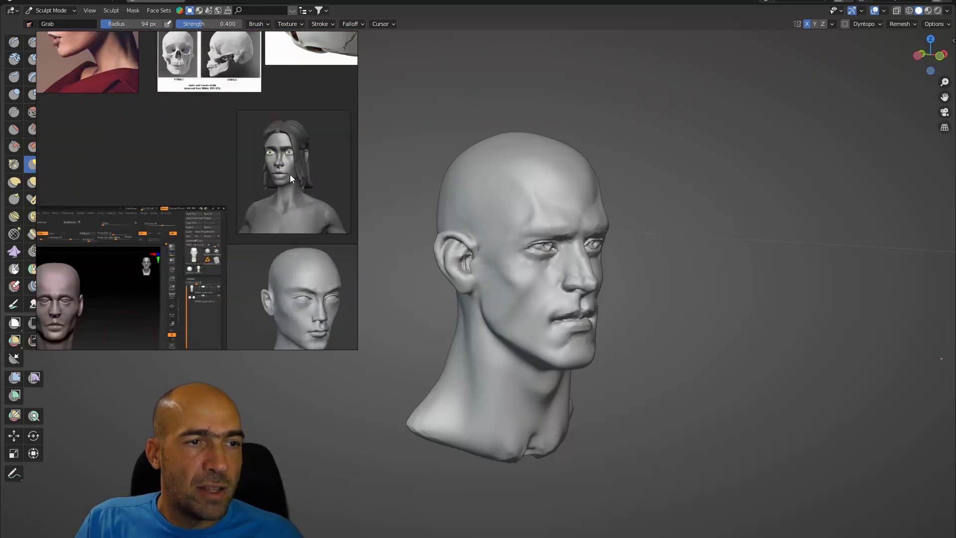
scroll(297, 170, "up", 8)
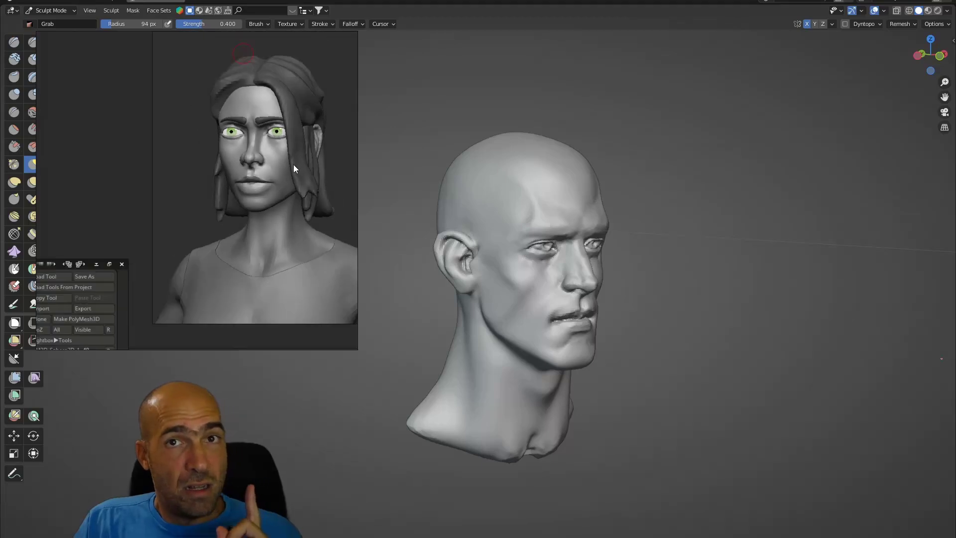
scroll(293, 172, "up", 4)
scroll(259, 179, "down", 2)
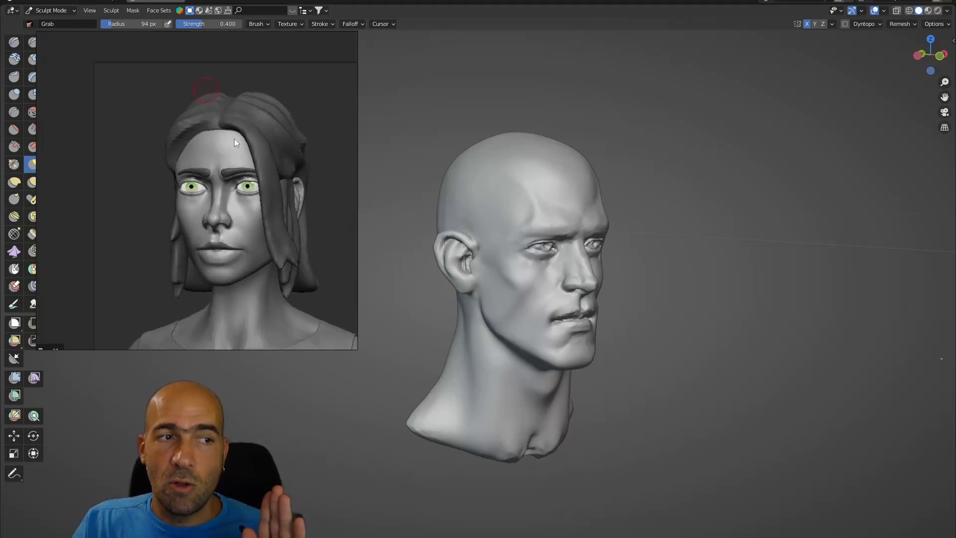
scroll(165, 155, "up", 3)
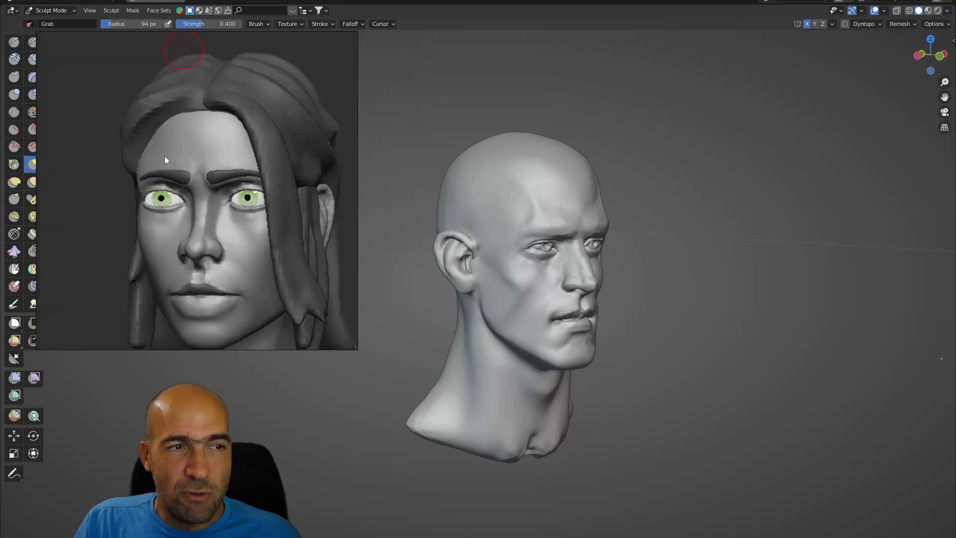
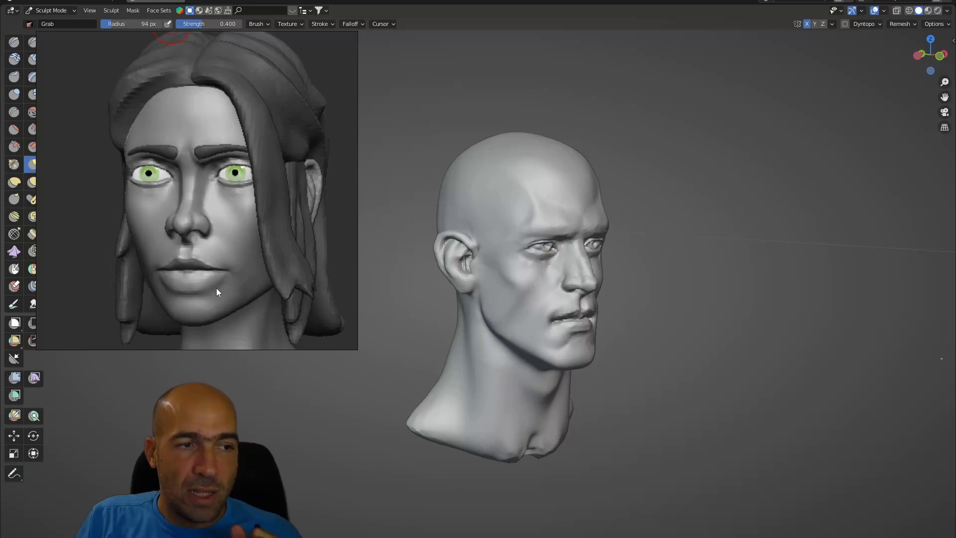
Step: Examine the green-eyed female bust's mouth and jaw, and how its neck meets the shoulders
scroll(229, 287, "down", 2)
middle_click_drag(228, 287, 223, 226)
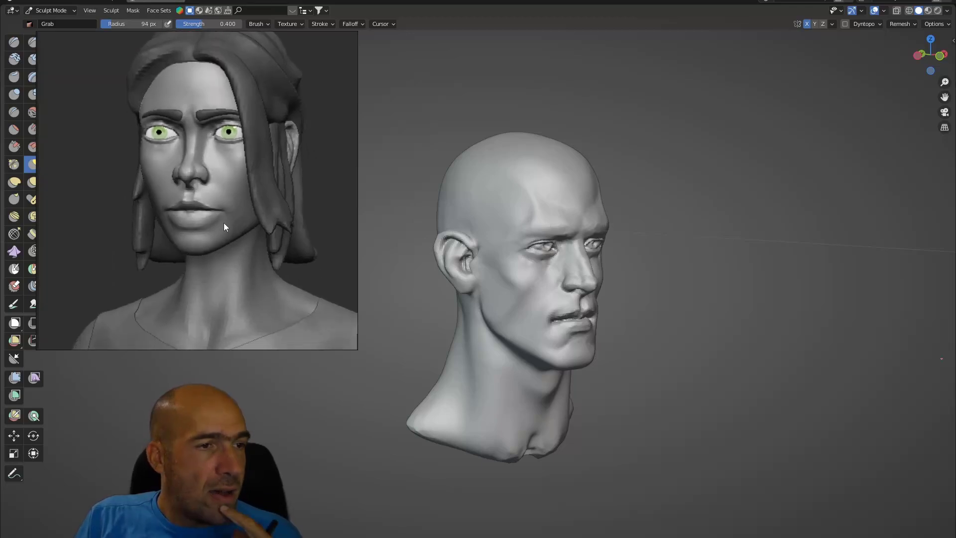
scroll(213, 219, "up", 2)
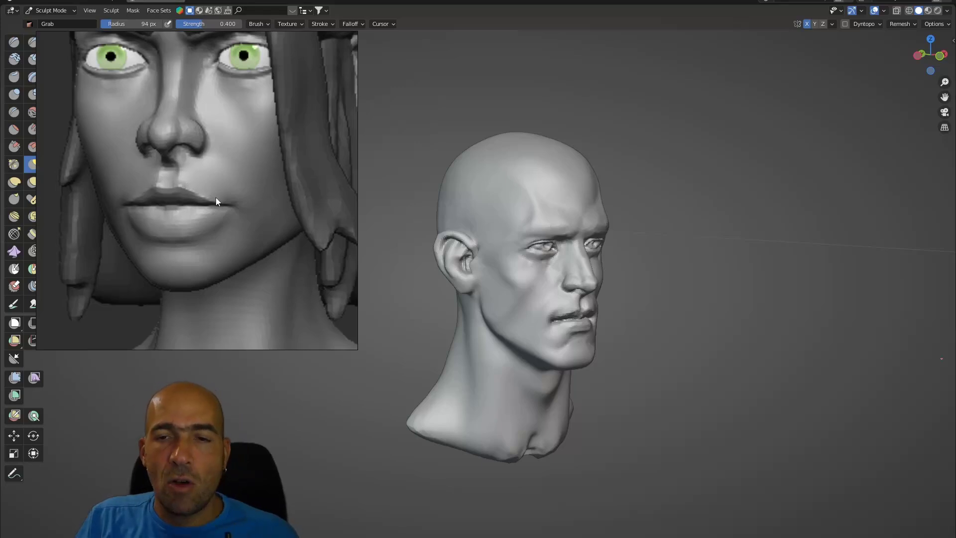
scroll(204, 198, "down", 3)
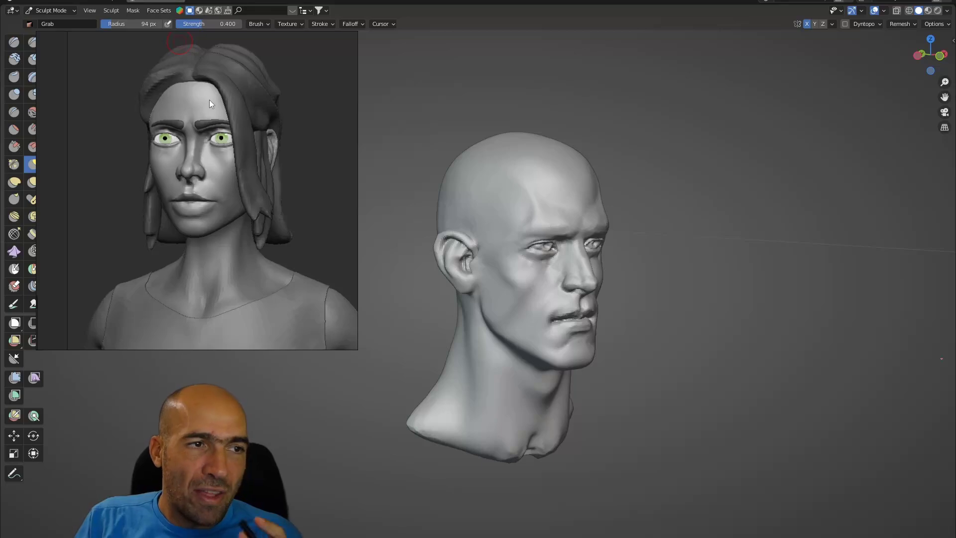
scroll(206, 97, "down", 3)
middle_click_drag(236, 192, 234, 166)
scroll(234, 167, "up", 3)
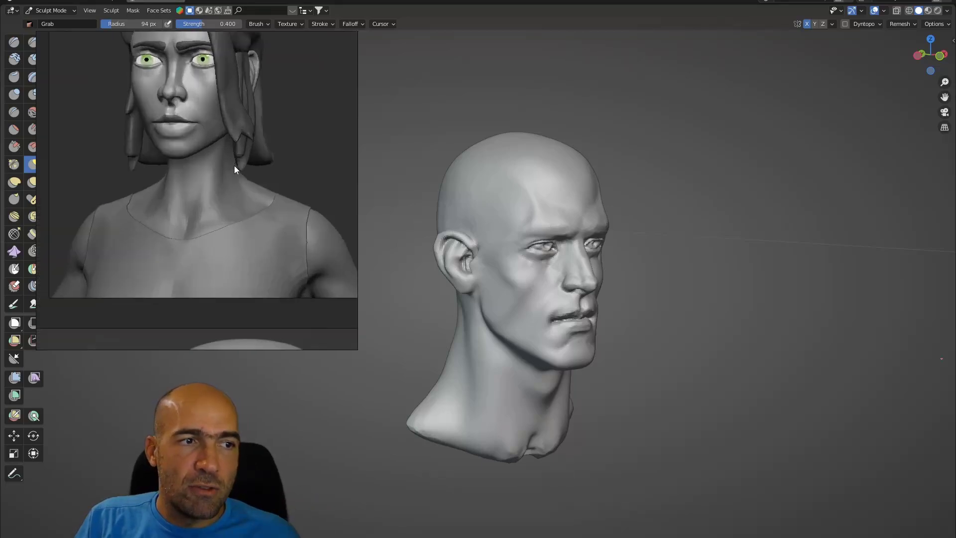
scroll(219, 163, "up", 1)
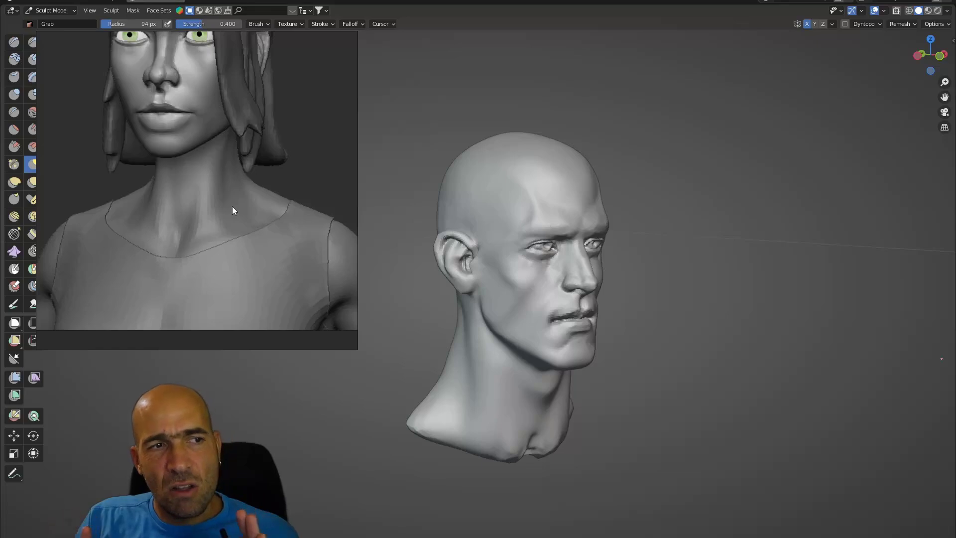
Step: Find the grey bald head in three-quarter view on the reference board and examine its mouth, nose and eyes
scroll(231, 208, "down", 5)
middle_click_drag(250, 269, 218, 213)
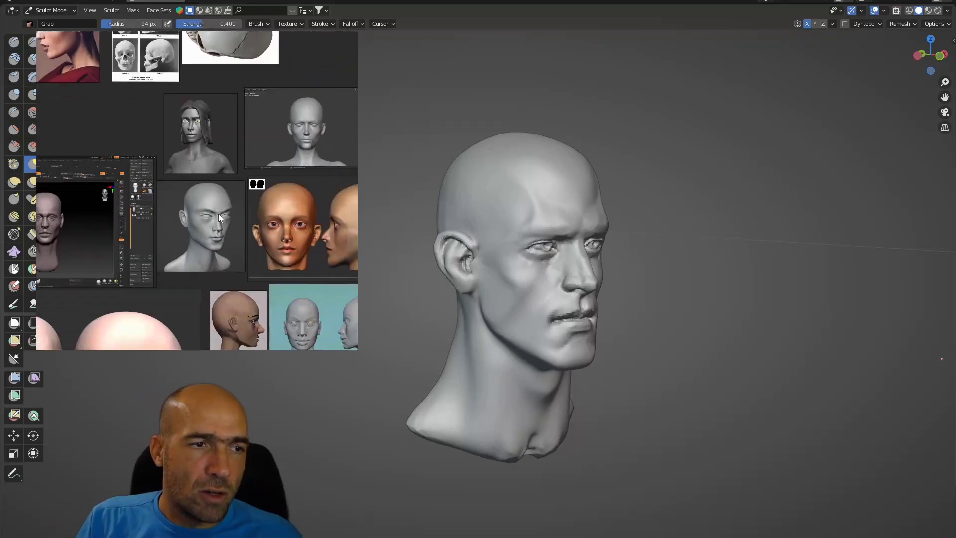
scroll(217, 214, "up", 5)
middle_click_drag(199, 256, 227, 209)
scroll(200, 211, "up", 2)
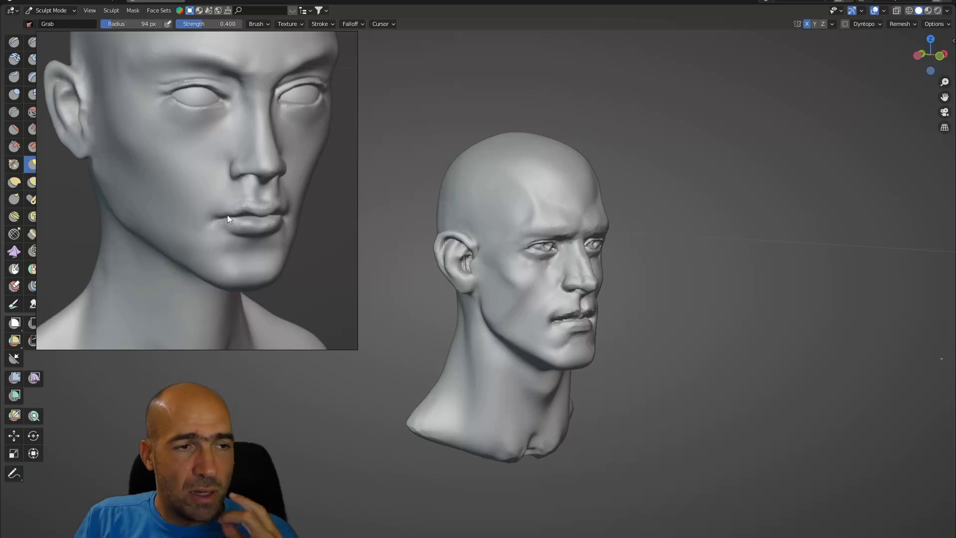
middle_click_drag(229, 234, 215, 249)
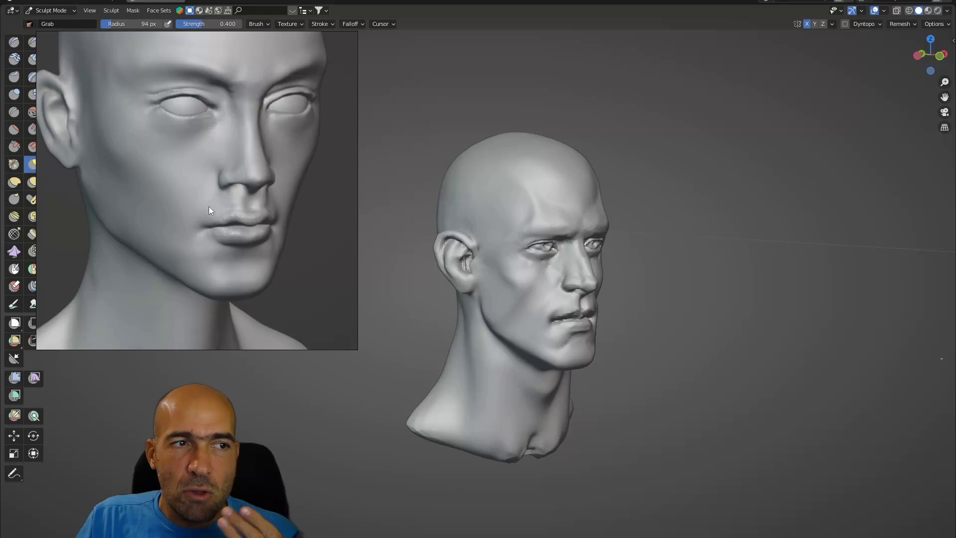
middle_click_drag(224, 192, 220, 222)
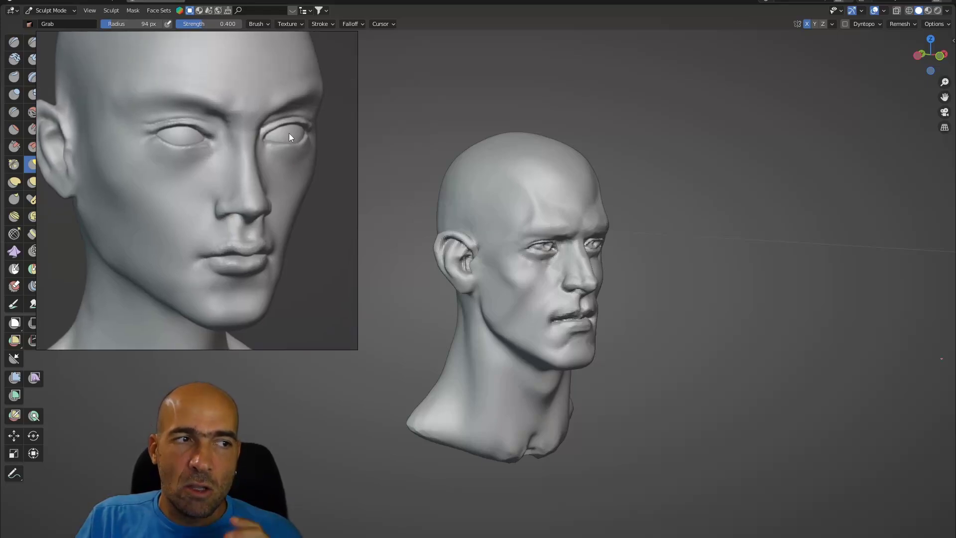
Step: Compare the ear of the grey bald three-quarter head with the ear of the green-eyed female bust
scroll(295, 178, "down", 2)
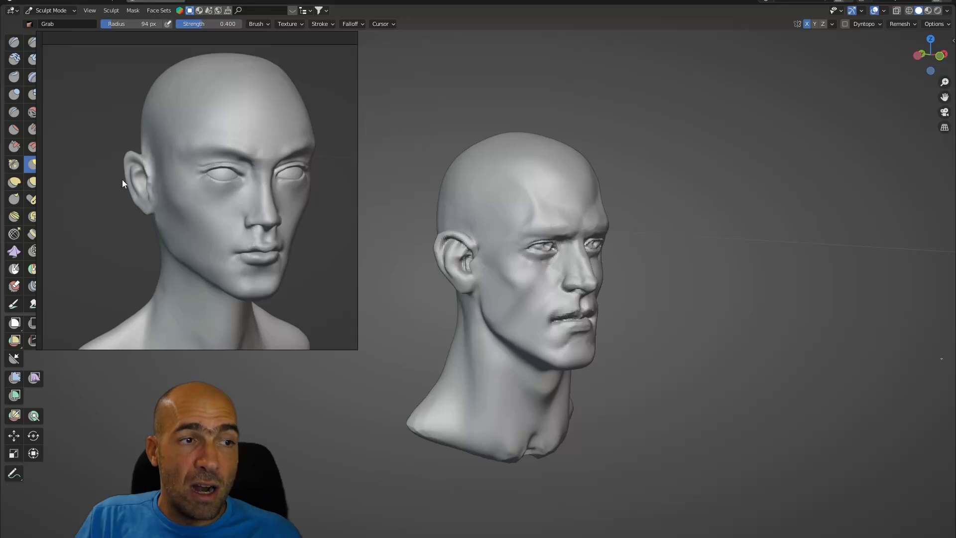
scroll(123, 179, "down", 1)
middle_click_drag(148, 139, 163, 366)
scroll(199, 226, "up", 4)
middle_click_drag(247, 148, 227, 198)
scroll(227, 198, "up", 2)
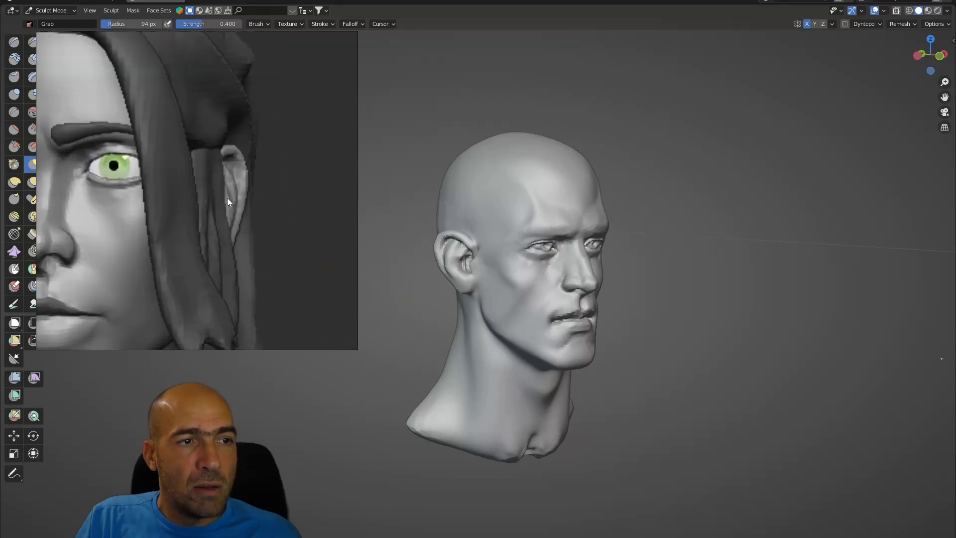
Step: Return to the grey bald three-quarter head and examine its cranium, brow and jawline
scroll(235, 182, "down", 4)
middle_click_drag(231, 259, 234, 65)
mouse_move(224, 295)
middle_mouse_down()
mouse_move(229, 166)
mouse_move(261, 181)
mouse_move(231, 162)
middle_mouse_up()
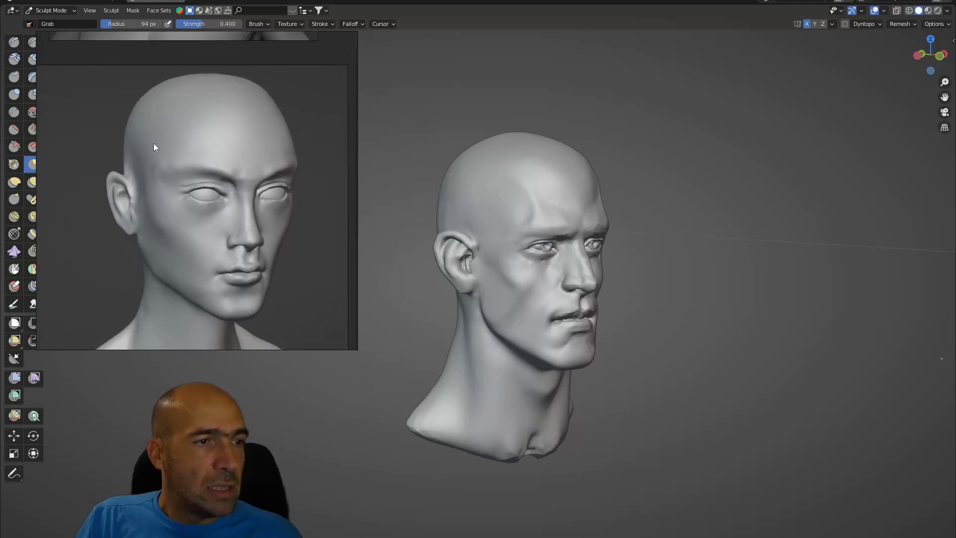
scroll(214, 139, "up", 1)
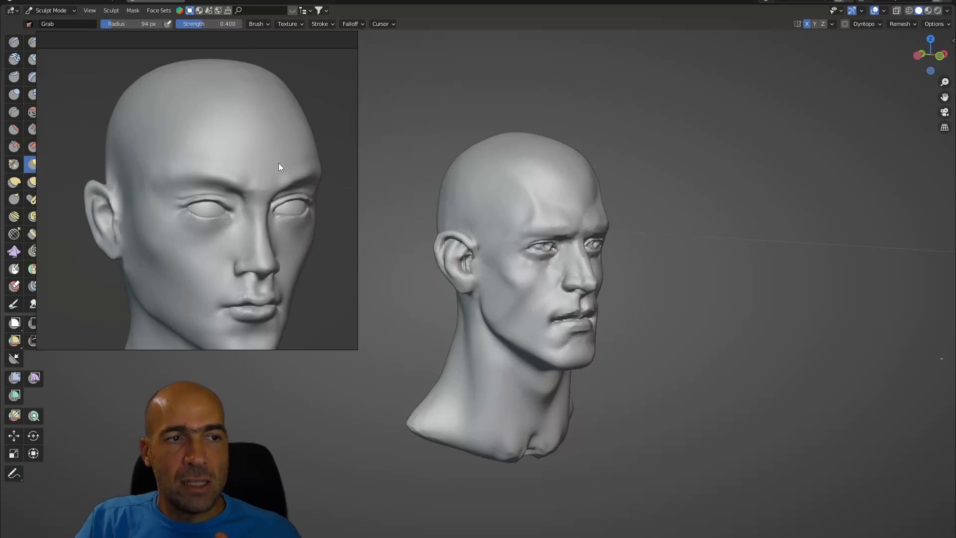
scroll(272, 164, "down", 1)
middle_click_drag(273, 169, 260, 170)
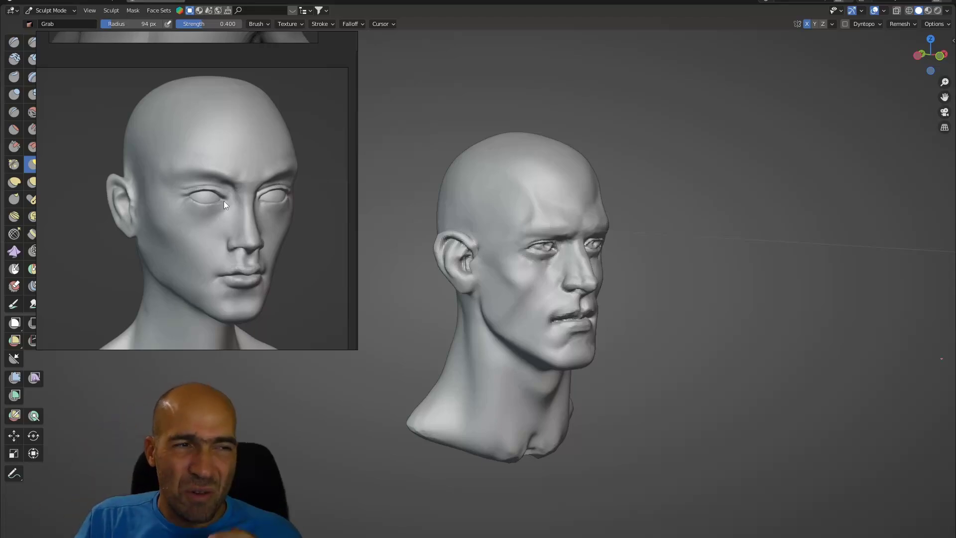
scroll(183, 169, "down", 1)
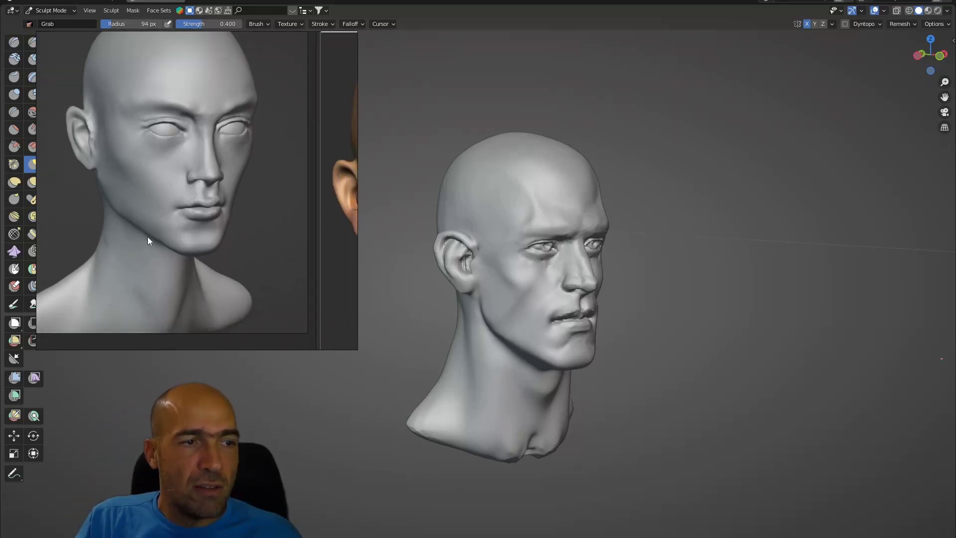
Step: Examine the nose, lips and chin in the coloured front and profile views of the bald head
scroll(142, 244, "down", 3)
middle_click_drag(186, 267, 151, 225)
middle_click_drag(258, 250, 147, 206)
middle_click_drag(247, 227, 186, 277)
scroll(180, 206, "up", 4)
scroll(180, 206, "up", 2)
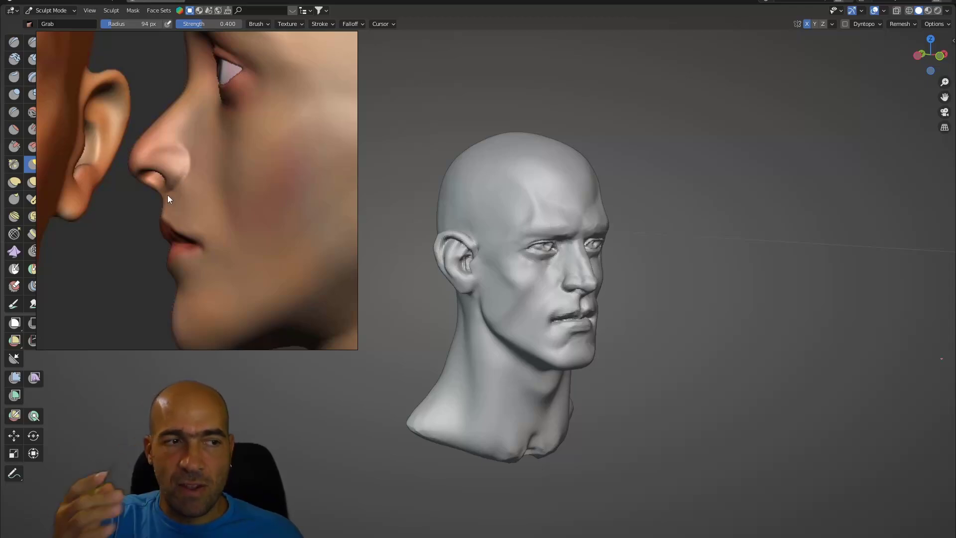
scroll(167, 196, "down", 3)
middle_click_drag(107, 203, 215, 206)
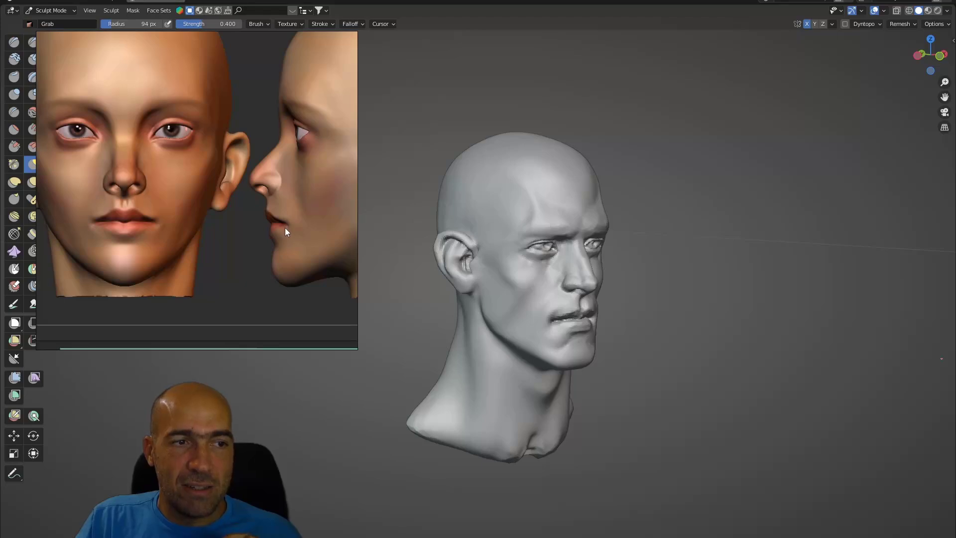
middle_click_drag(285, 228, 282, 207)
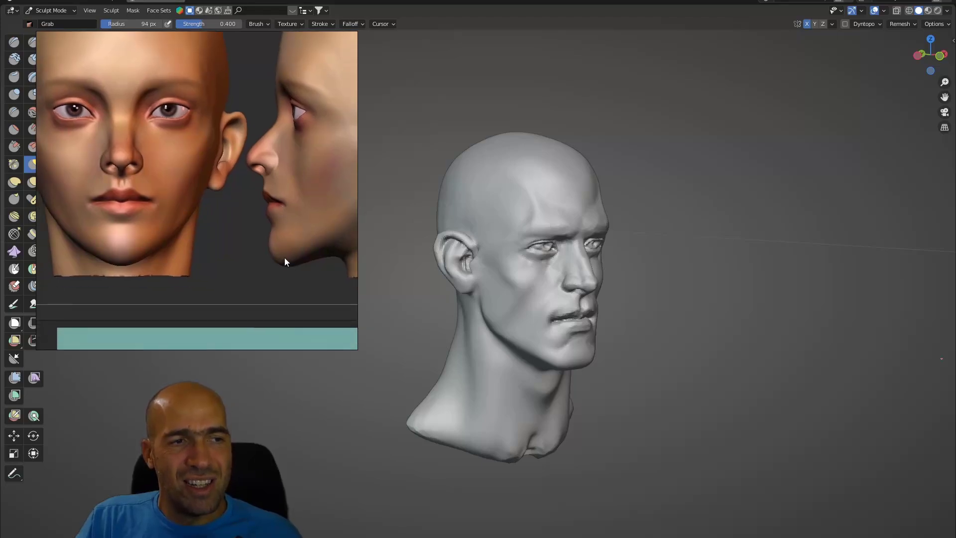
Step: Find the grey female head on the teal background and examine its front view and profile
scroll(282, 267, "down", 2)
middle_click_drag(280, 263, 270, 172)
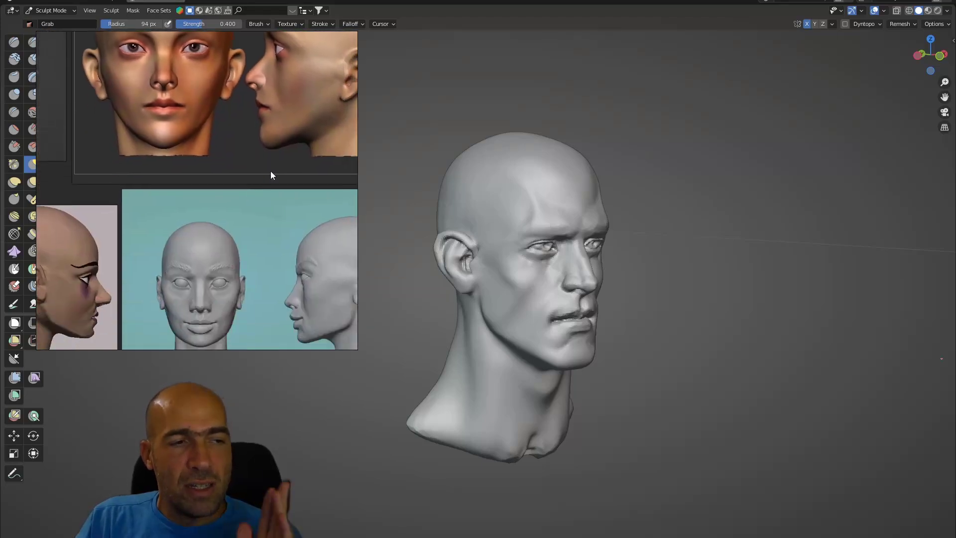
scroll(273, 216, "up", 4)
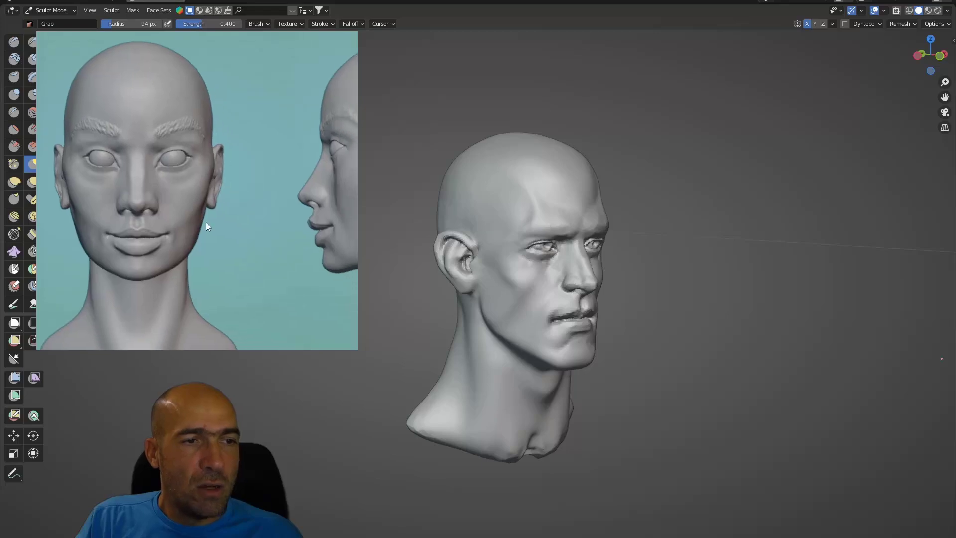
middle_click_drag(239, 232, 178, 236)
scroll(266, 208, "up", 3)
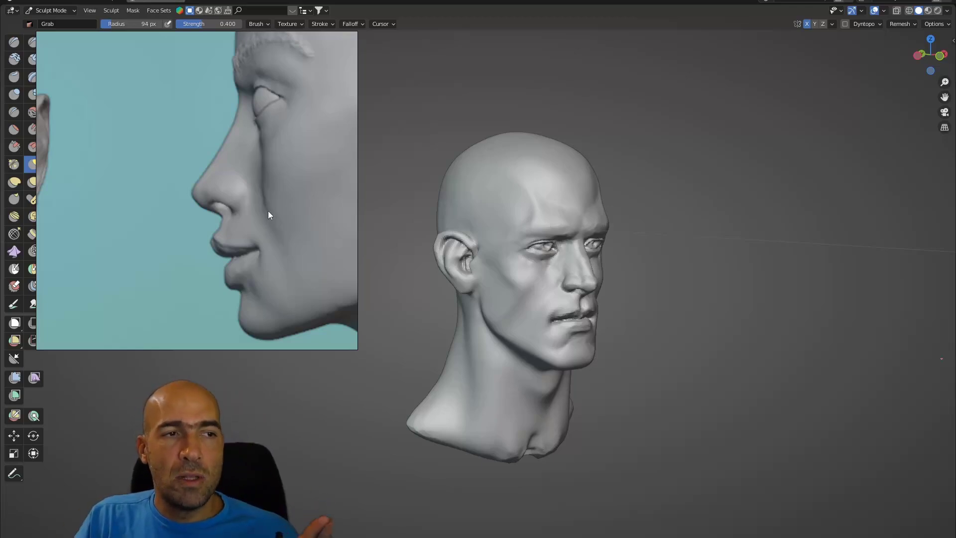
Step: Examine the front view of the teal-background head, focusing on the eyes, ears and overall face shape
middle_click_drag(268, 210, 352, 214)
scroll(249, 239, "down", 3)
scroll(256, 213, "up", 3)
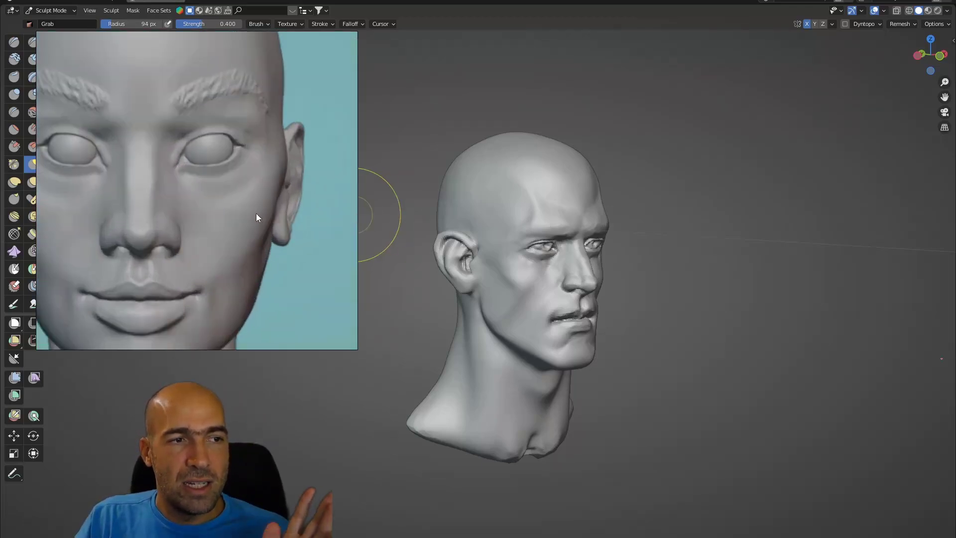
middle_click_drag(248, 201, 268, 201)
scroll(268, 201, "down", 2)
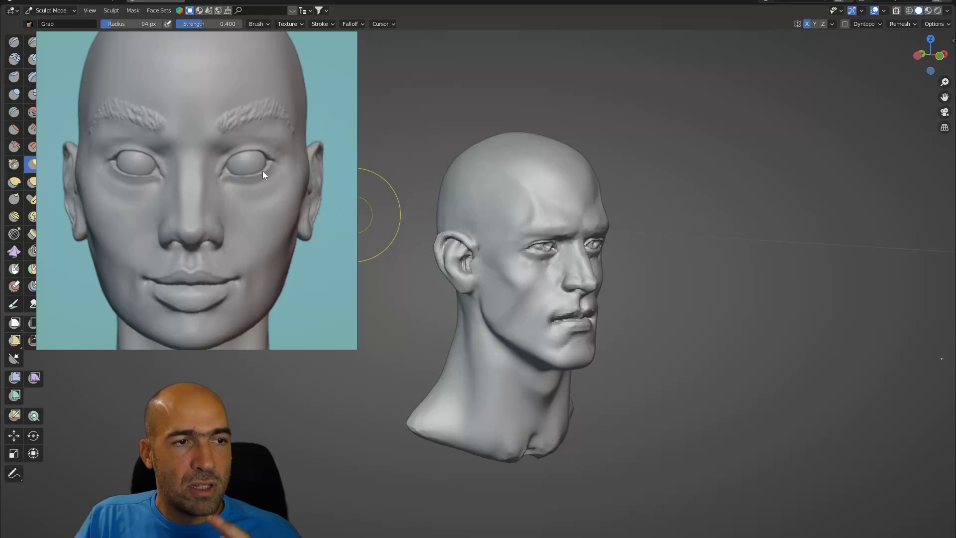
middle_click_drag(254, 166, 264, 189)
scroll(264, 190, "down", 3)
mouse_move(274, 139)
middle_mouse_down()
mouse_move(257, 108)
mouse_move(264, 128)
middle_mouse_up()
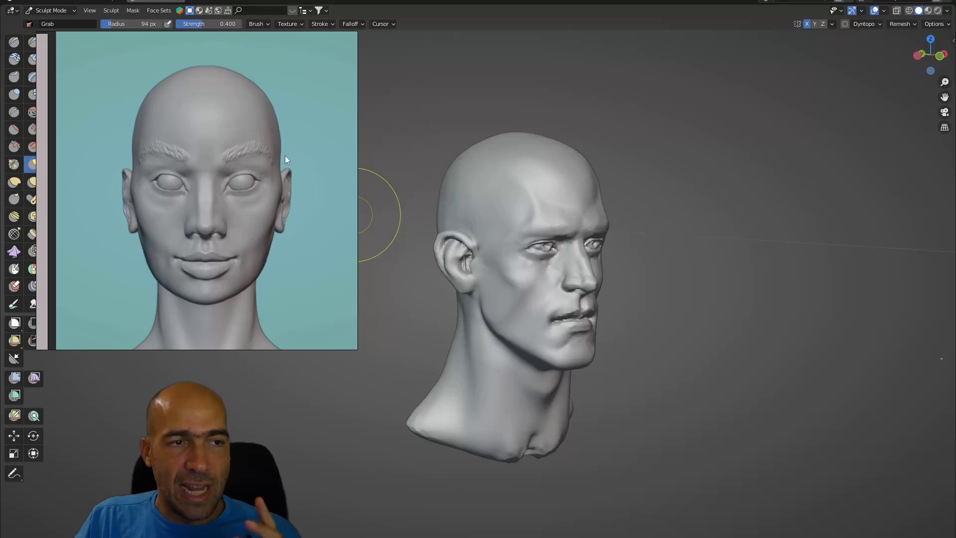
scroll(285, 159, "up", 1)
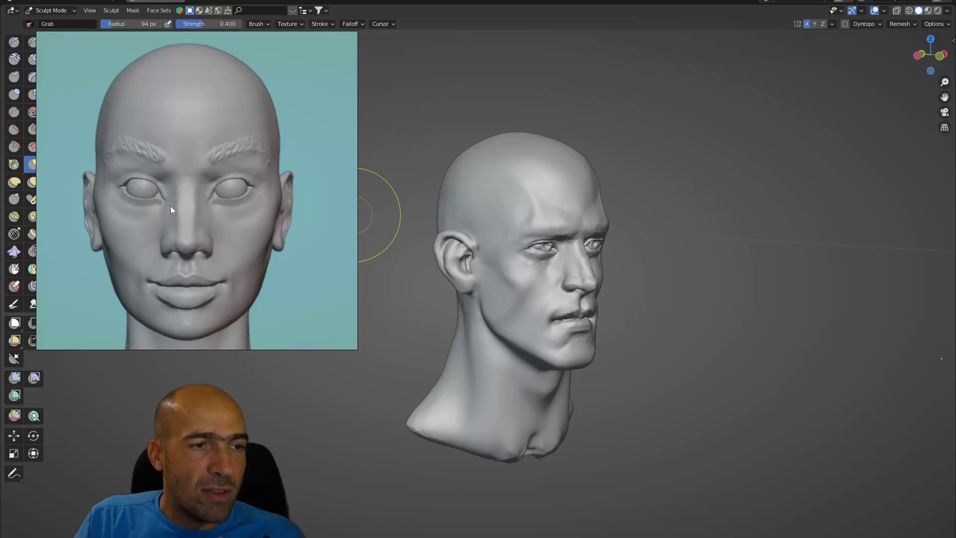
Step: Compare the nose and mouth of the teal-background head between its profile and front views
middle_click_drag(257, 223, 60, 215)
scroll(192, 218, "up", 2)
scroll(192, 219, "up", 1)
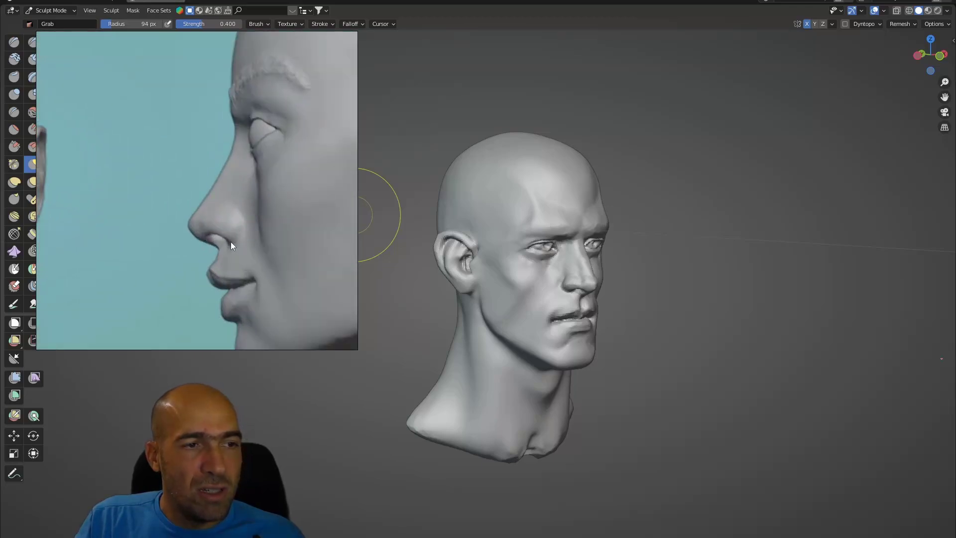
scroll(228, 175, "down", 3)
middle_click_drag(193, 201, 243, 187)
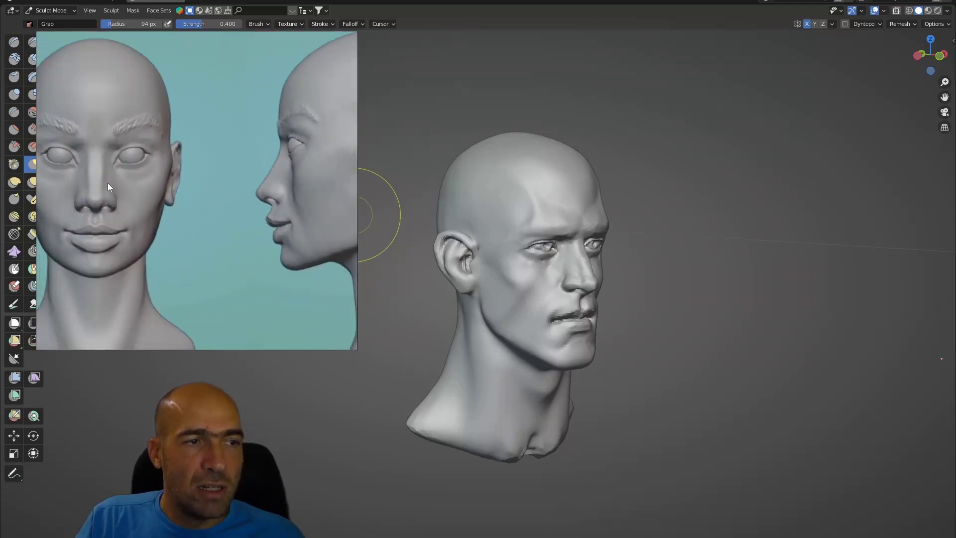
middle_click_drag(108, 183, 167, 162)
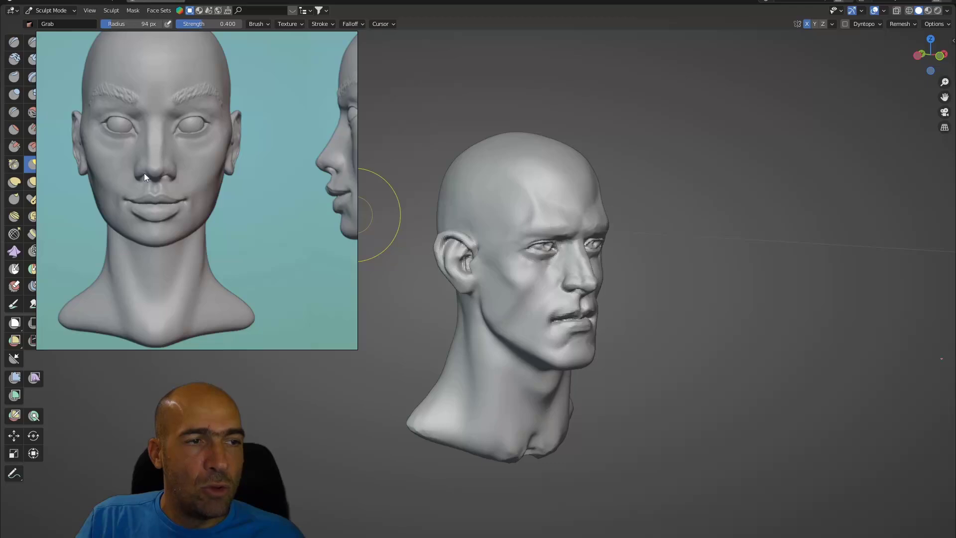
Step: Find the brown bald profile head with purple eye shading and examine its nose, lips and chin
scroll(171, 195, "down", 6)
middle_click_drag(180, 210, 187, 89)
scroll(182, 193, "up", 5)
middle_click_drag(208, 209, 266, 255)
scroll(131, 185, "down", 2)
scroll(253, 233, "down", 3)
middle_click_drag(156, 130, 218, 241)
scroll(208, 231, "up", 6)
scroll(267, 186, "up", 1)
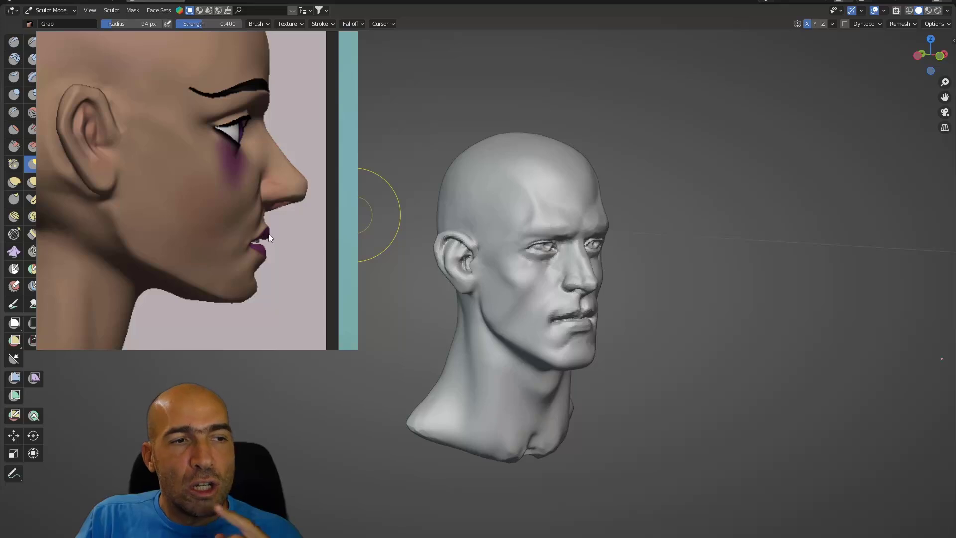
Step: Examine the brown profile head's skull shape, ear placement and the back of its neck
scroll(240, 145, "down", 3)
middle_click_drag(240, 145, 246, 193)
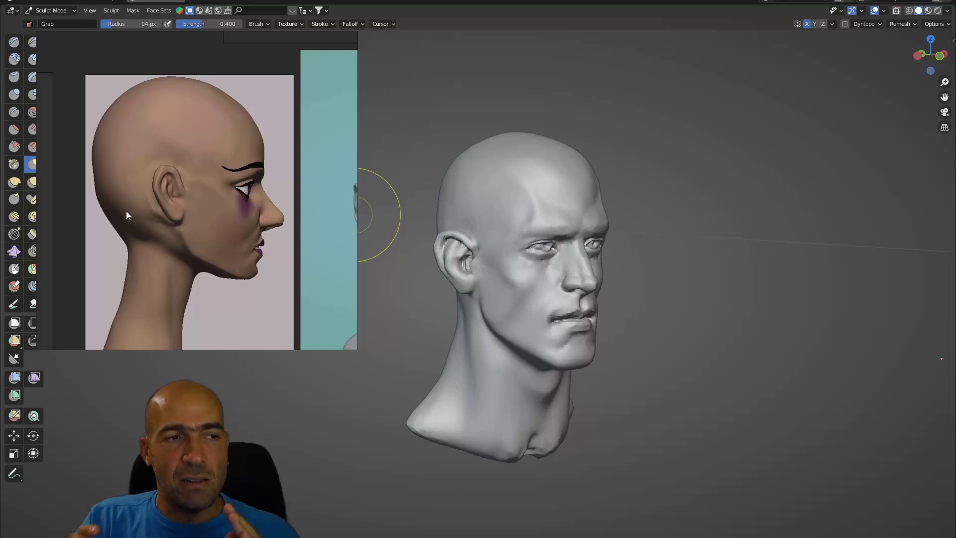
scroll(155, 201, "up", 3)
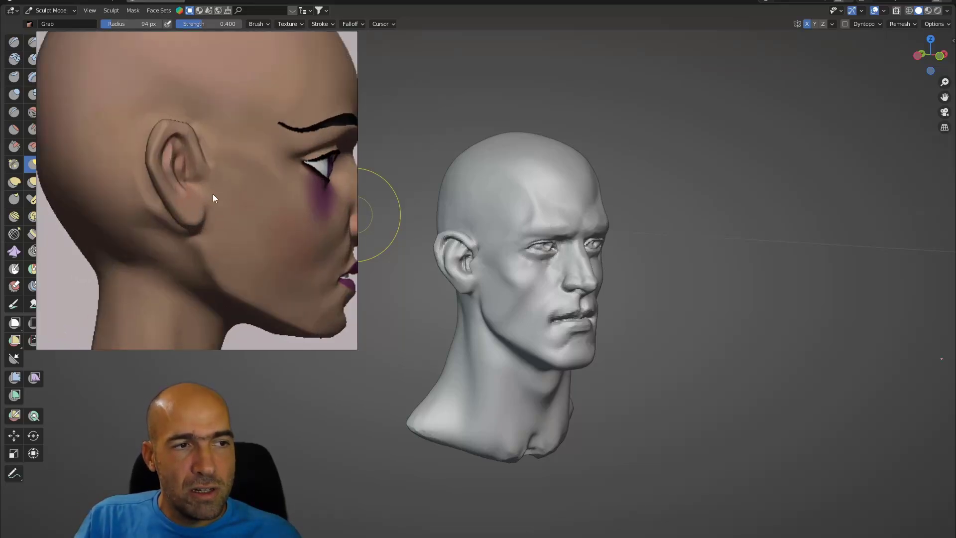
scroll(211, 187, "down", 6)
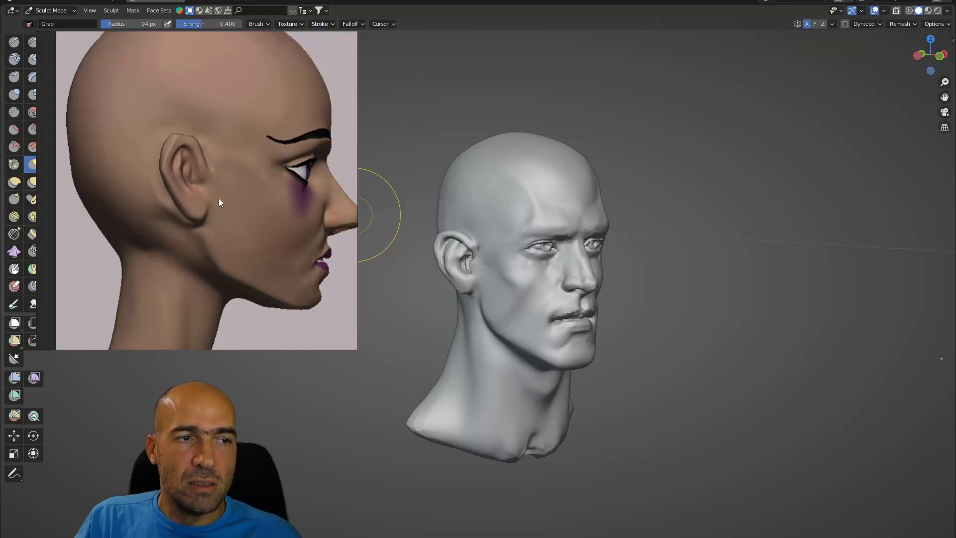
Step: Find the pink-skinned bald profile head with red eyebrows and examine its nose, lips and jaw
scroll(217, 205, "down", 2)
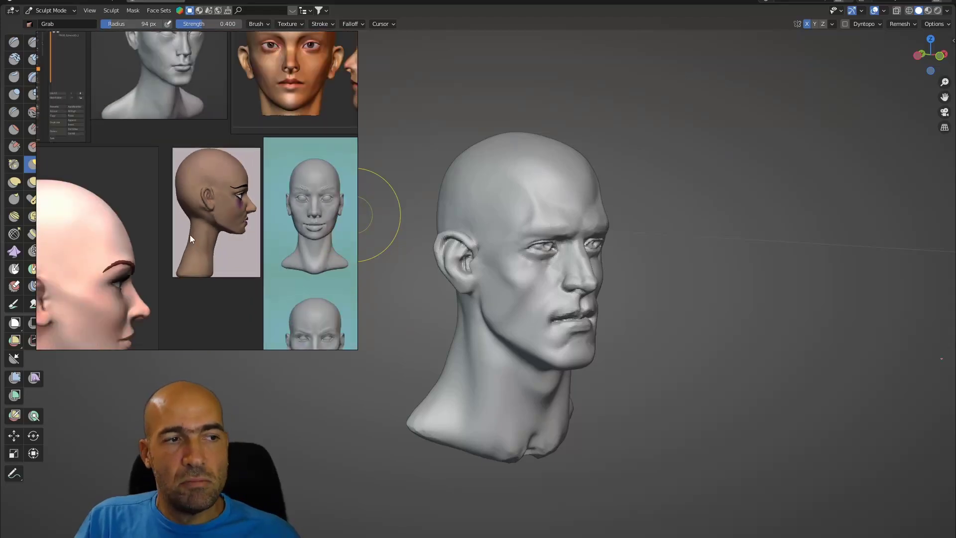
middle_click_drag(190, 235, 271, 192)
middle_click_drag(225, 237, 274, 183)
scroll(278, 183, "up", 2)
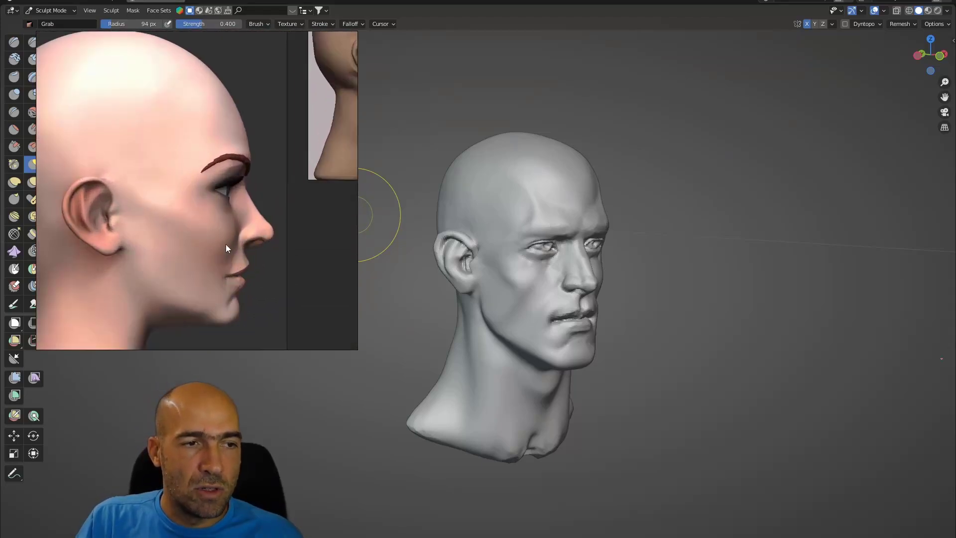
middle_click_drag(227, 212, 219, 157)
scroll(220, 156, "up", 2)
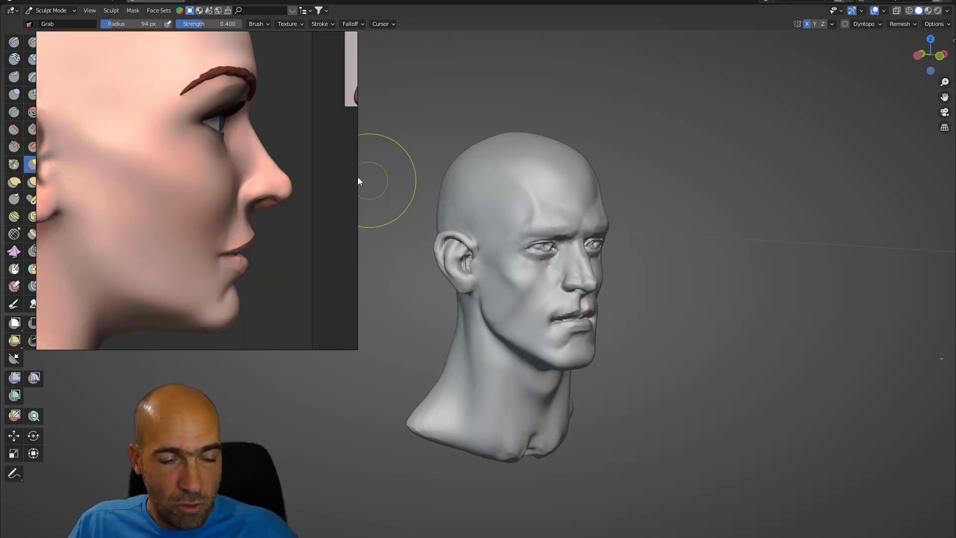
Step: Outline corrected nose, lip and chin contours in pink over the pink-skinned profile, then clear the marks
left_click(388, 193)
left_click(374, 266)
left_click(377, 236)
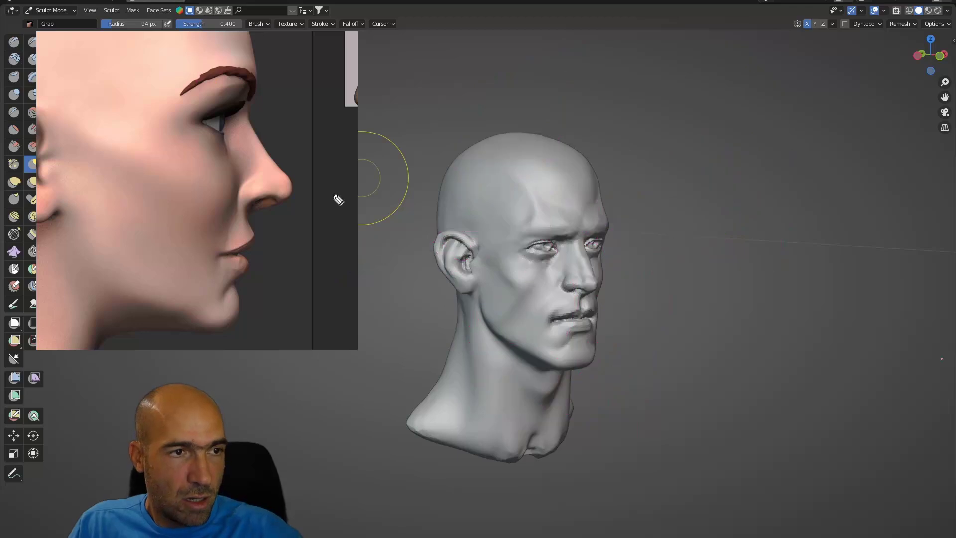
mouse_move(292, 188)
left_mouse_down()
mouse_move(268, 206)
mouse_move(249, 296)
mouse_move(227, 322)
left_mouse_up()
mouse_move(256, 243)
left_mouse_down()
mouse_move(225, 256)
mouse_move(261, 231)
mouse_move(217, 256)
mouse_move(255, 232)
mouse_move(265, 236)
mouse_move(254, 242)
left_mouse_up()
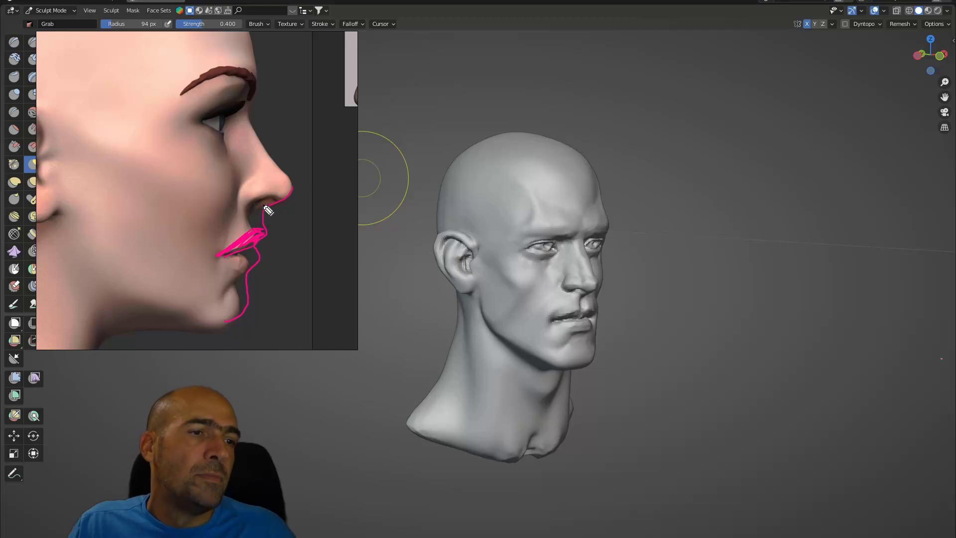
mouse_move(277, 200)
left_mouse_down()
mouse_move(238, 205)
mouse_move(256, 181)
left_mouse_up()
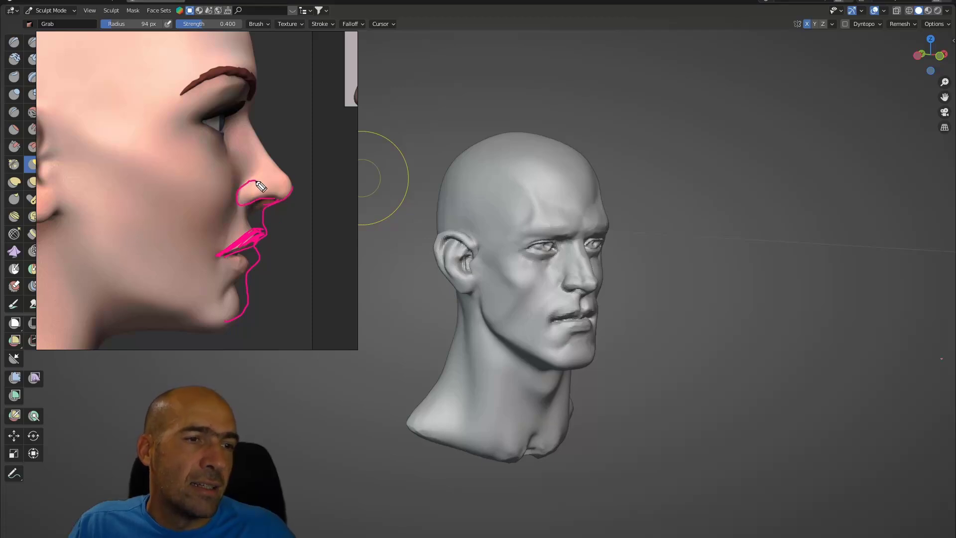
left_click_drag(218, 248, 215, 260)
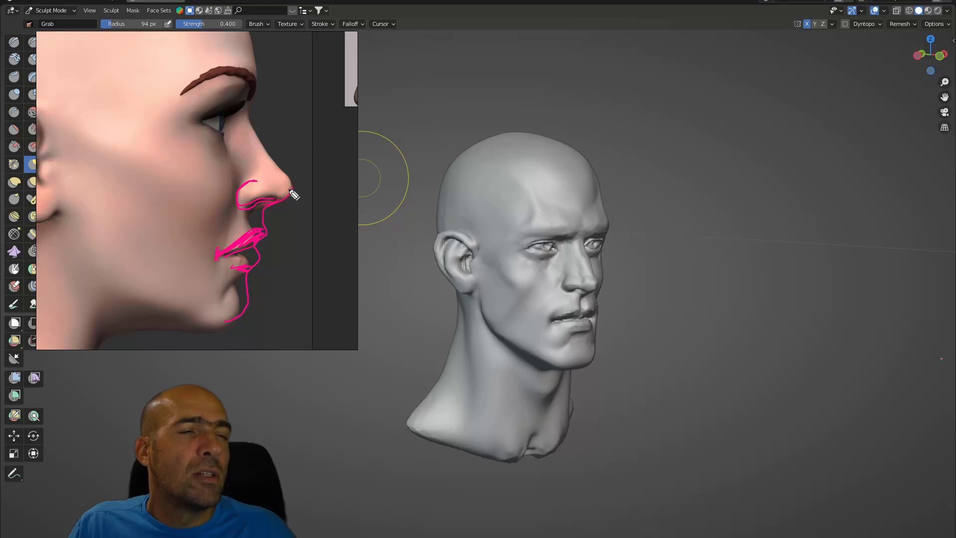
left_click_drag(293, 191, 277, 154)
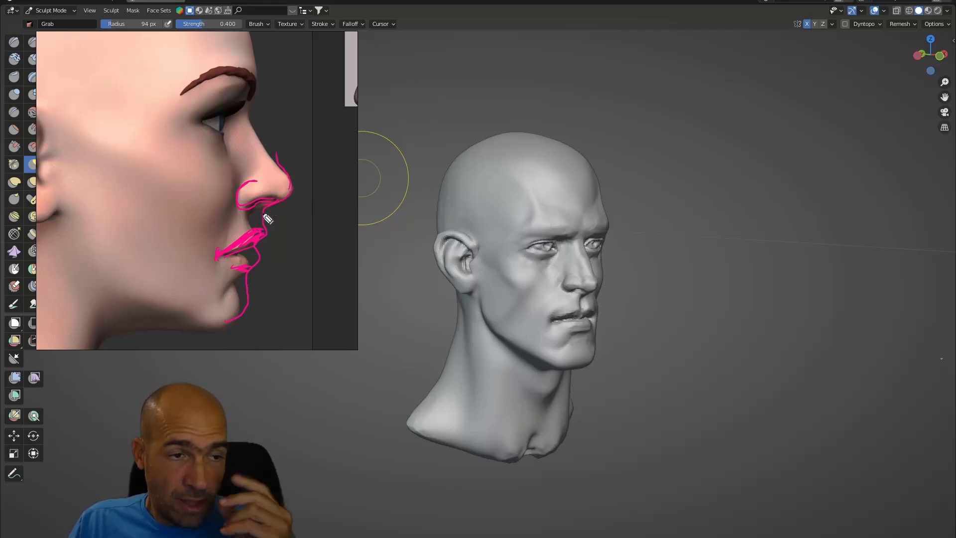
key("ctrl+shift+7")
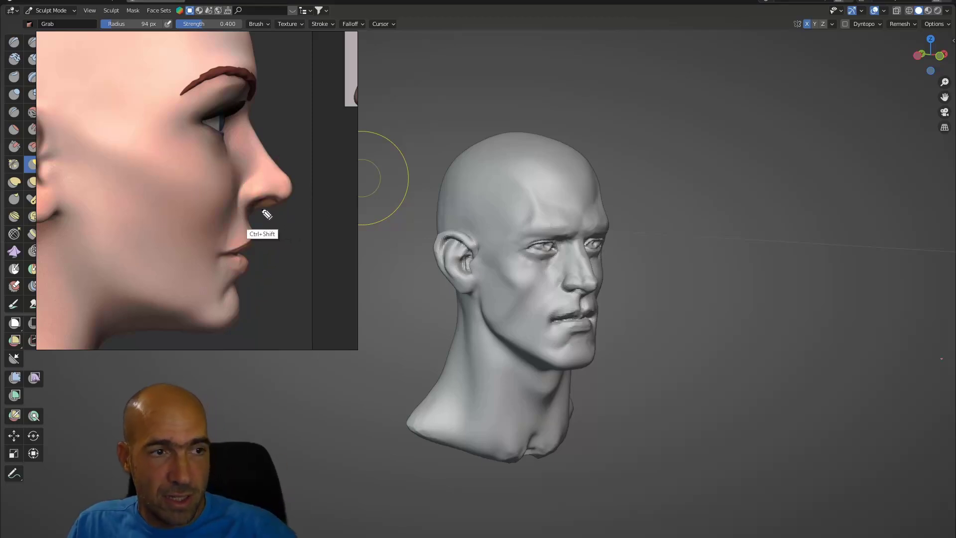
Step: Mark the nose-base line from wing to tip and the upper-lip slope on the pink-skinned profile, then clear the drawing
mouse_move(263, 207)
left_mouse_down()
mouse_move(263, 225)
mouse_move(260, 207)
mouse_move(292, 192)
left_mouse_up()
mouse_move(232, 202)
left_mouse_down()
mouse_move(292, 187)
mouse_move(263, 220)
left_mouse_up()
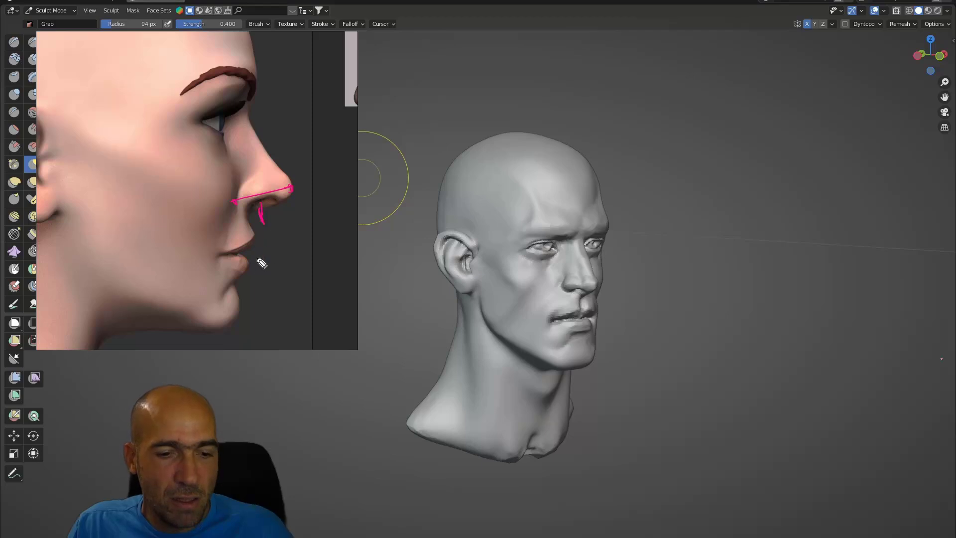
key("ctrl+shift+7")
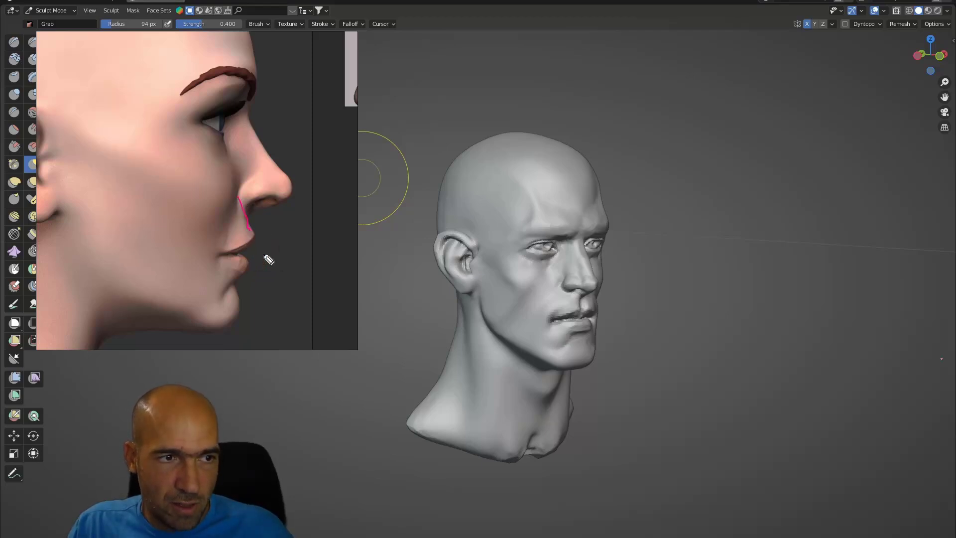
key("ctrl+shift+2")
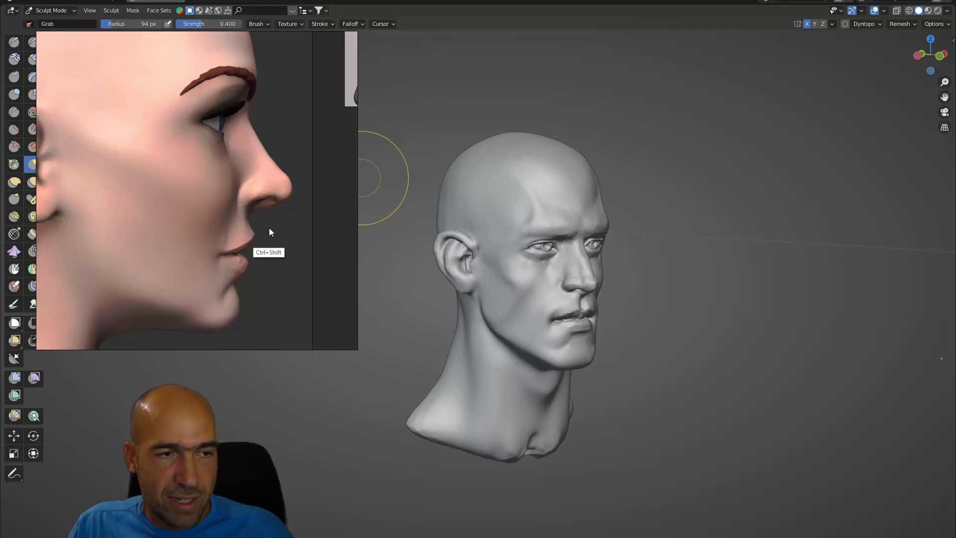
key("alt+space")
left_click(271, 237)
left_click(284, 244)
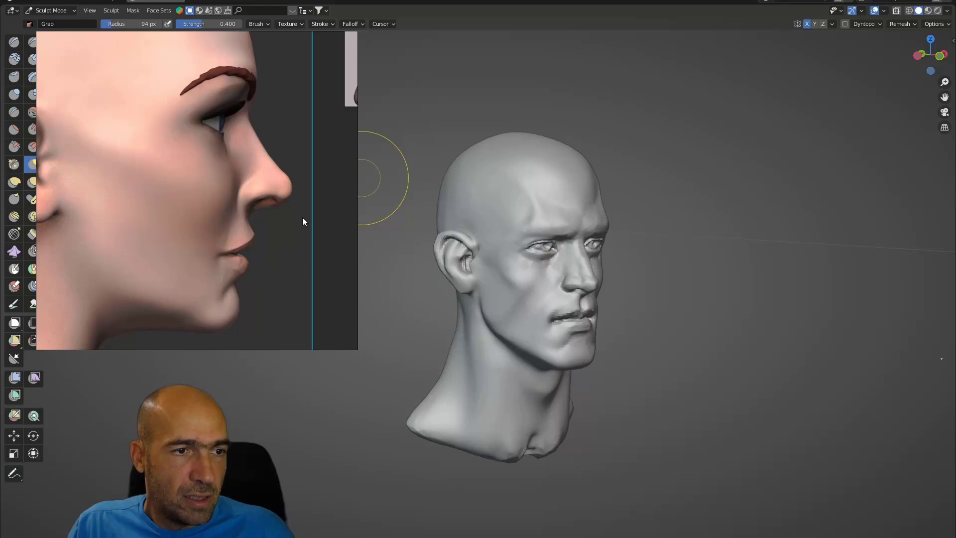
Step: Examine the pink-skinned profile's ear shape and placement against the whole skull
scroll(267, 205, "down", 4)
scroll(230, 161, "up", 4)
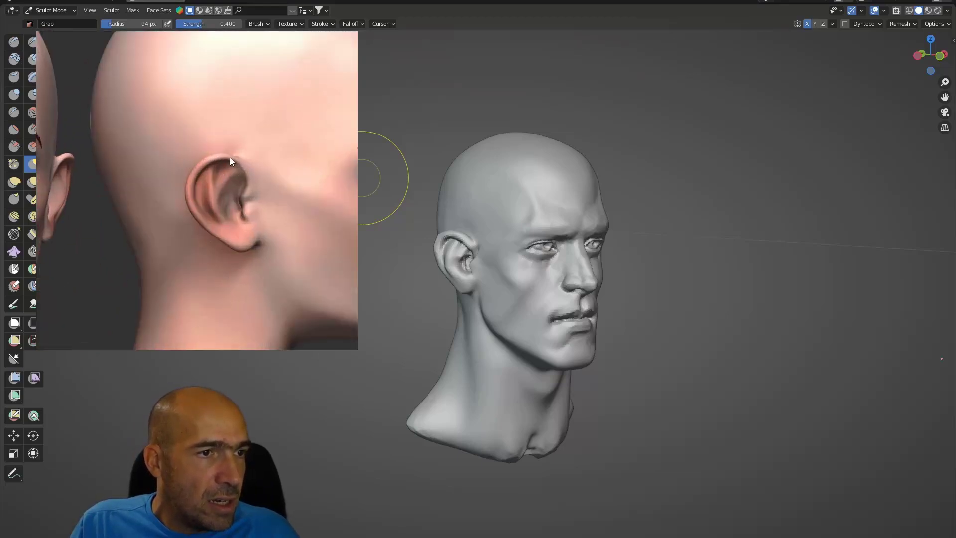
middle_click_drag(263, 175, 226, 158)
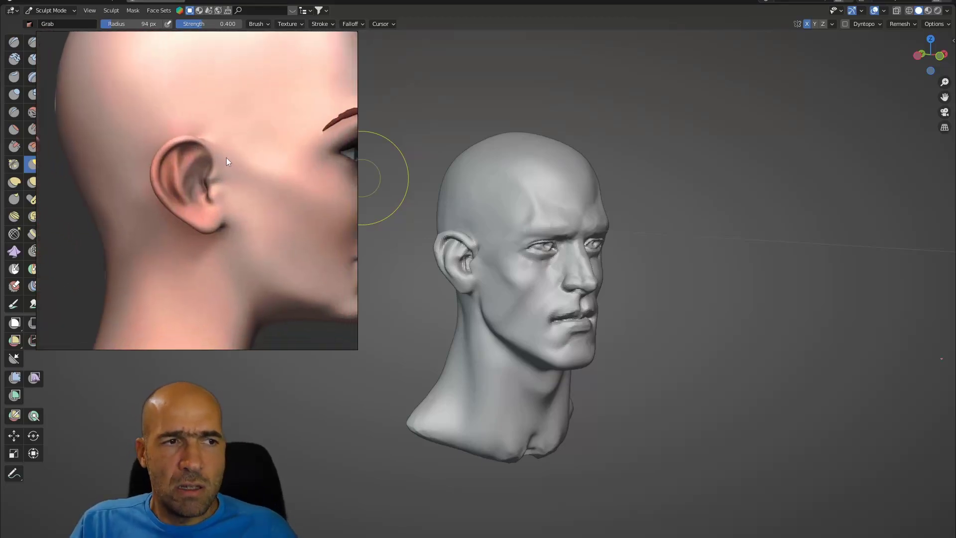
scroll(182, 174, "down", 6)
scroll(184, 168, "up", 4)
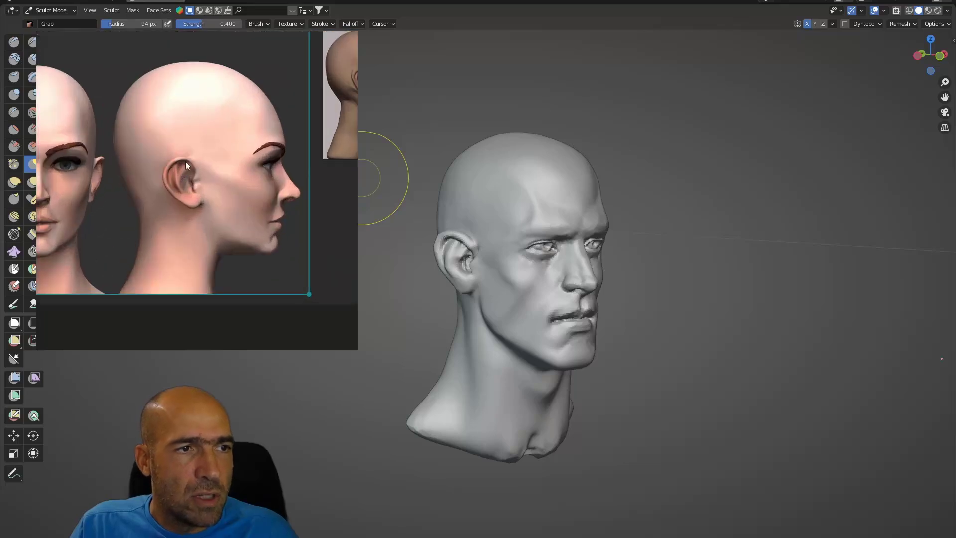
middle_click_drag(225, 114, 258, 148)
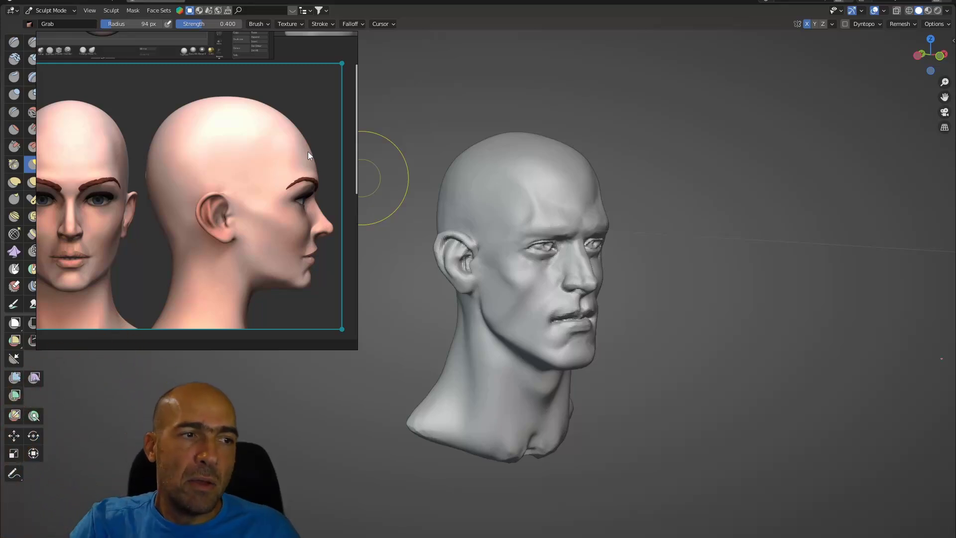
Step: Compare the skull and forehead of the pink-skinned head between its front and profile views
scroll(282, 159, "down", 2)
scroll(282, 158, "up", 2)
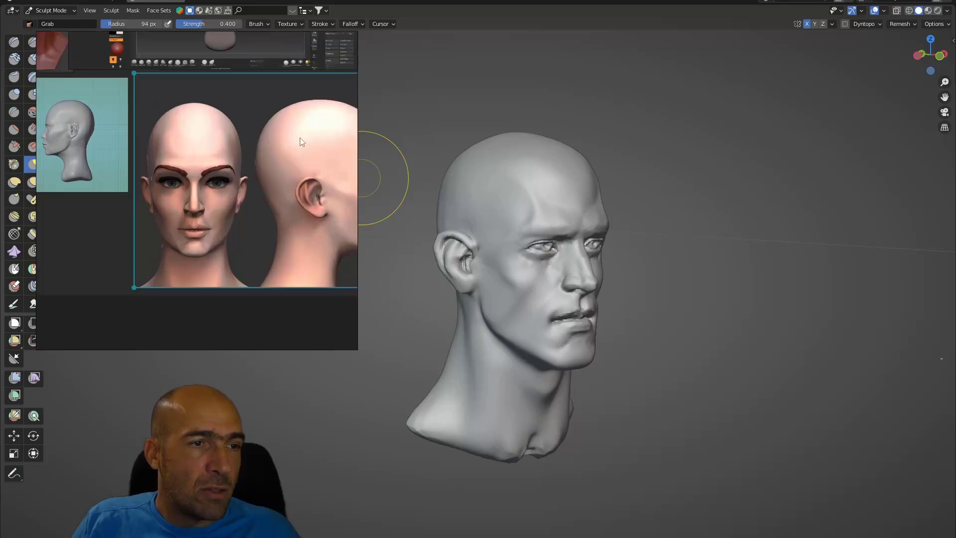
scroll(165, 159, "up", 2)
middle_click_drag(124, 177, 119, 179)
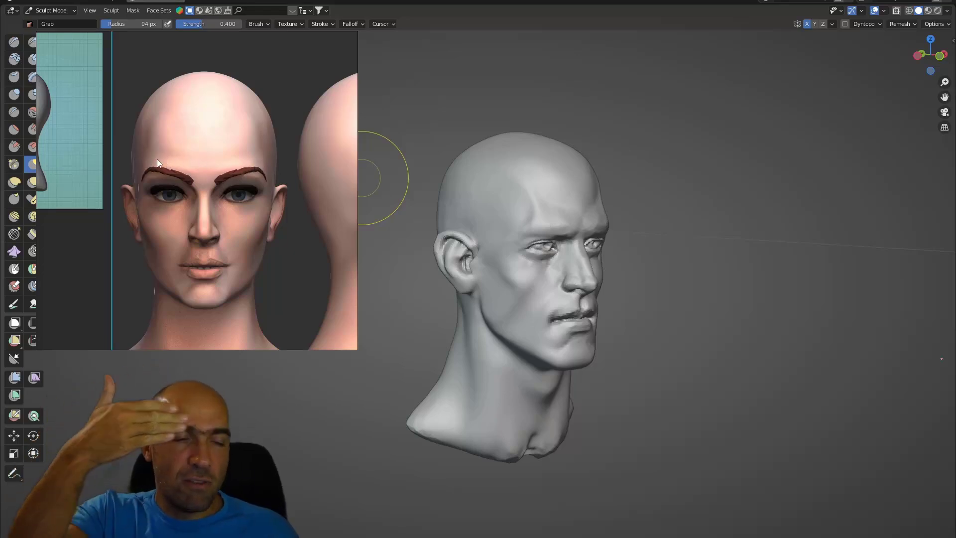
scroll(273, 168, "down", 3)
middle_click_drag(273, 168, 229, 178)
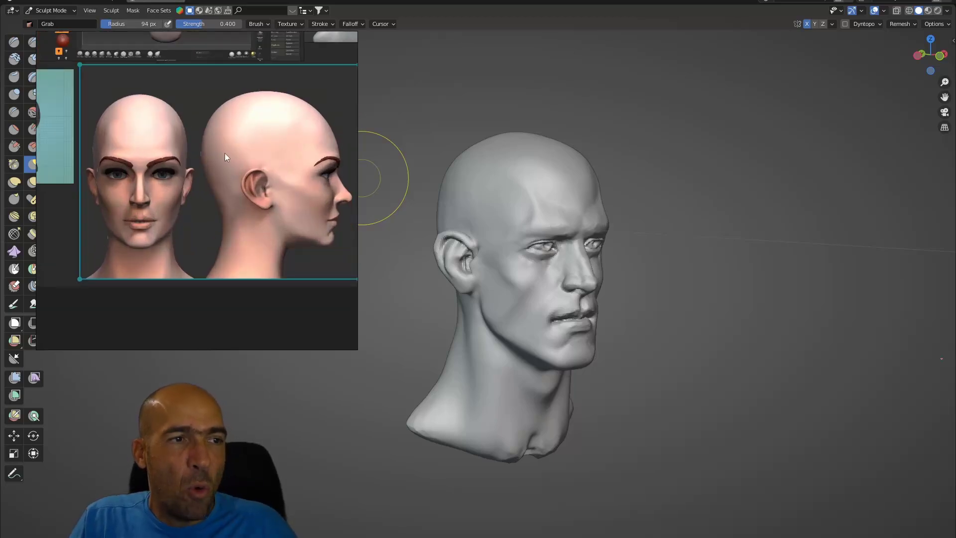
Step: Examine the eyes, nose and mouth in the front view of the pink-skinned head
scroll(196, 157, "up", 2)
middle_click_drag(150, 154, 266, 129)
scroll(233, 178, "up", 3)
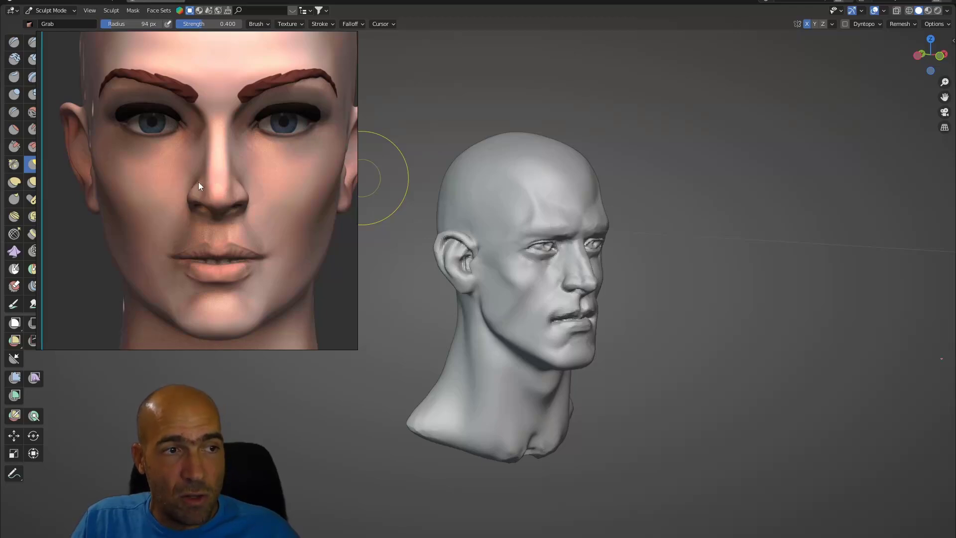
scroll(206, 170, "down", 5)
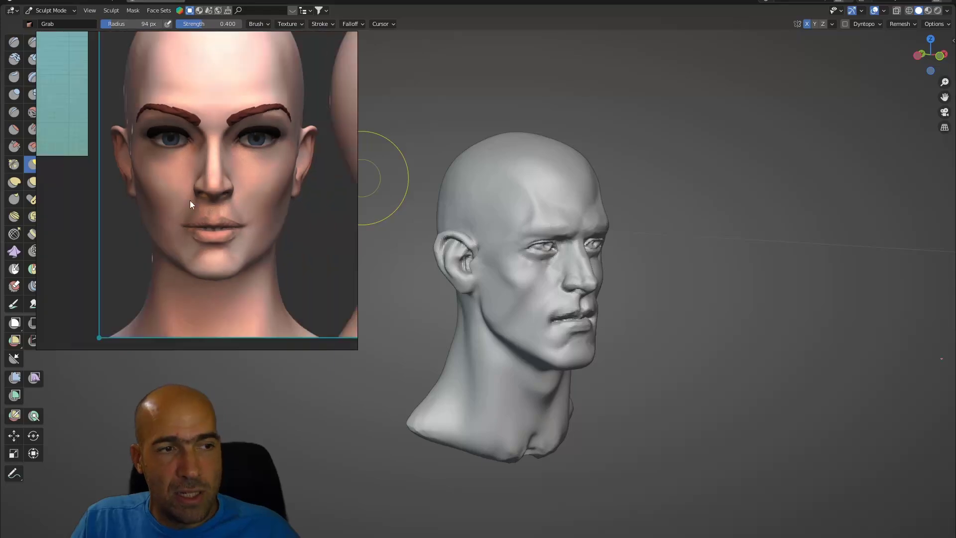
Step: Find the teal-background profile head and examine its mouth, skull, ear and neck
middle_click_drag(175, 187, 218, 183)
scroll(218, 183, "up", 8)
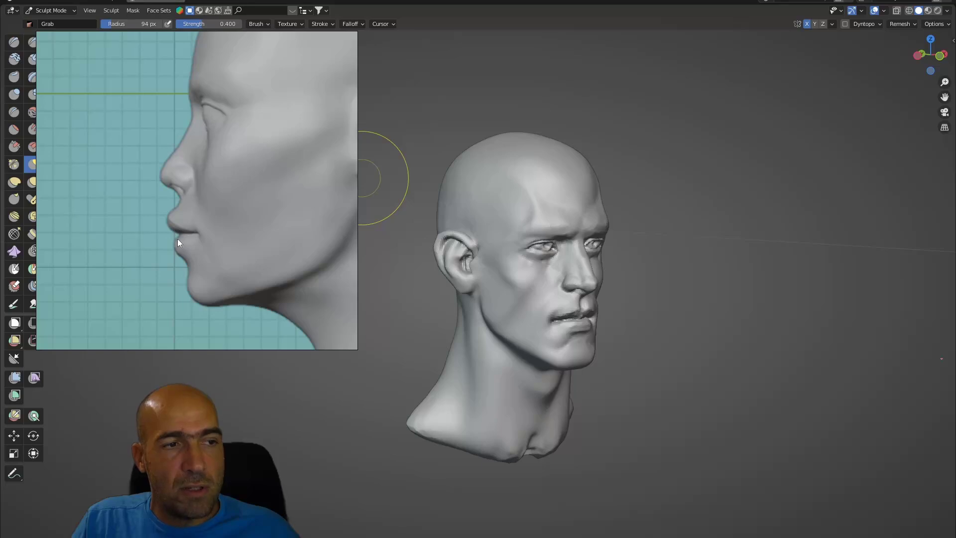
scroll(198, 211, "down", 4)
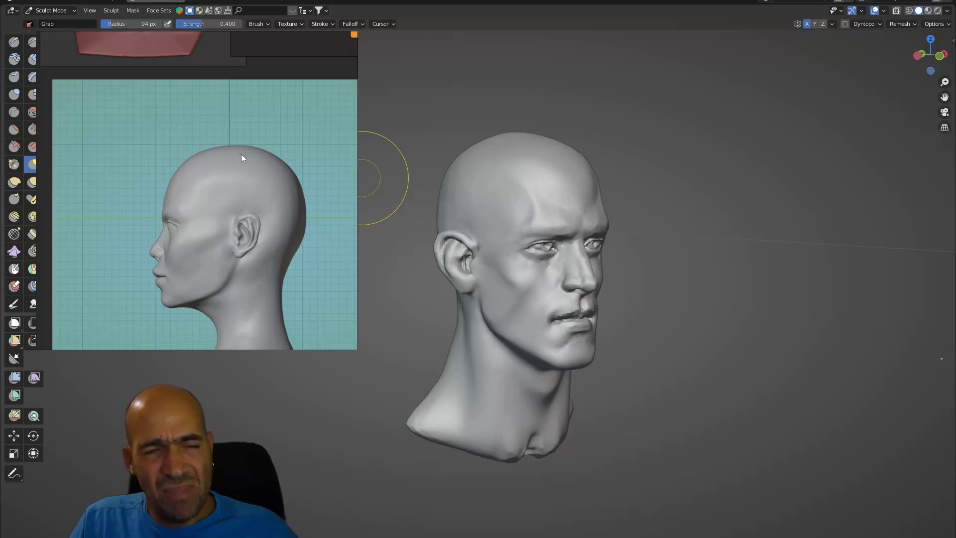
scroll(292, 241, "up", 3)
scroll(293, 240, "up", 1)
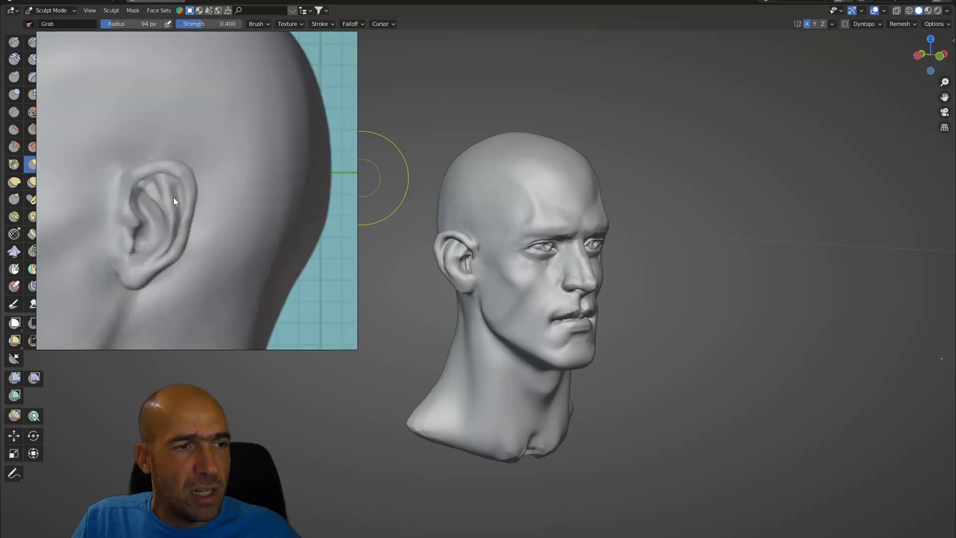
scroll(148, 213, "down", 5)
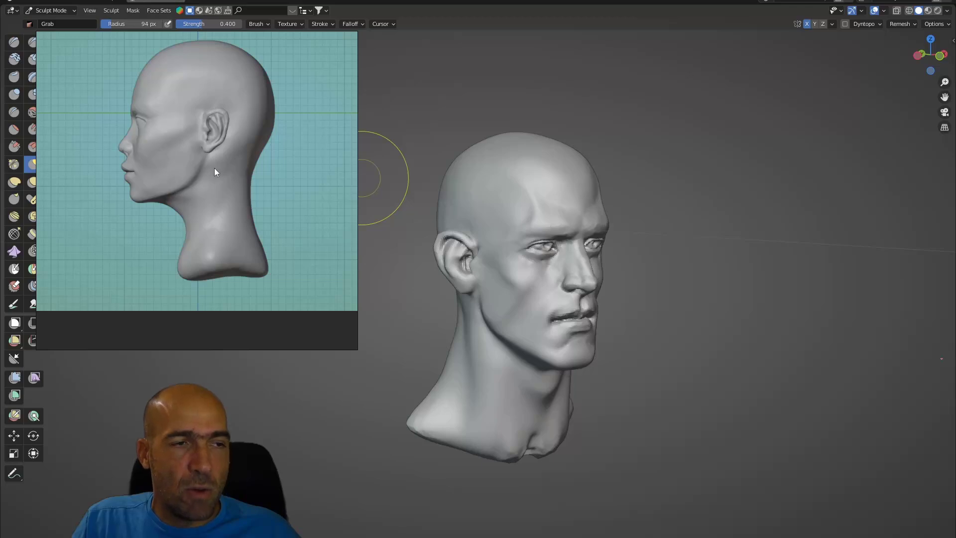
Step: Find the grey front-view head with blank eyes and examine its overall facial proportions
middle_click_drag(214, 169, 271, 197)
scroll(271, 197, "down", 4)
middle_click_drag(44, 193, 139, 202)
scroll(139, 202, "up", 3)
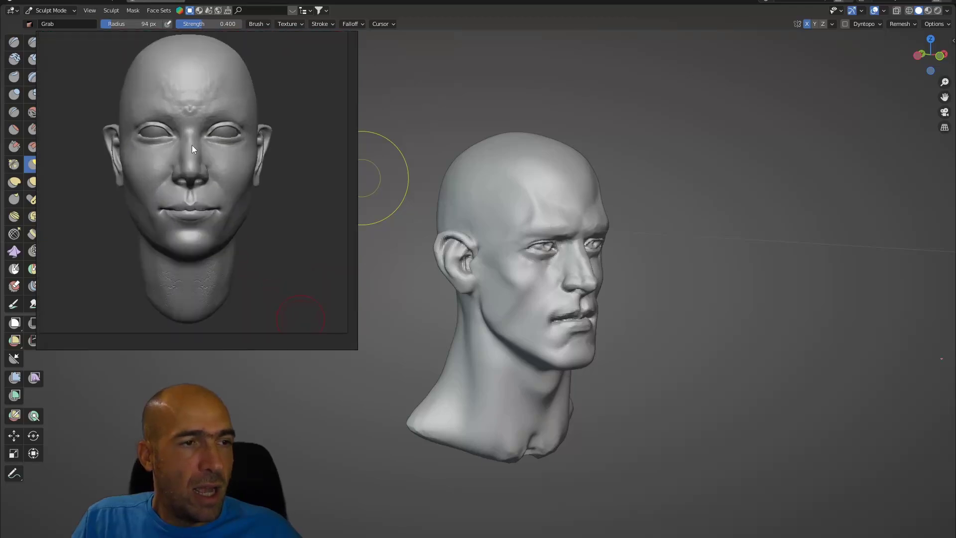
middle_click_drag(193, 145, 192, 172)
scroll(192, 173, "up", 1)
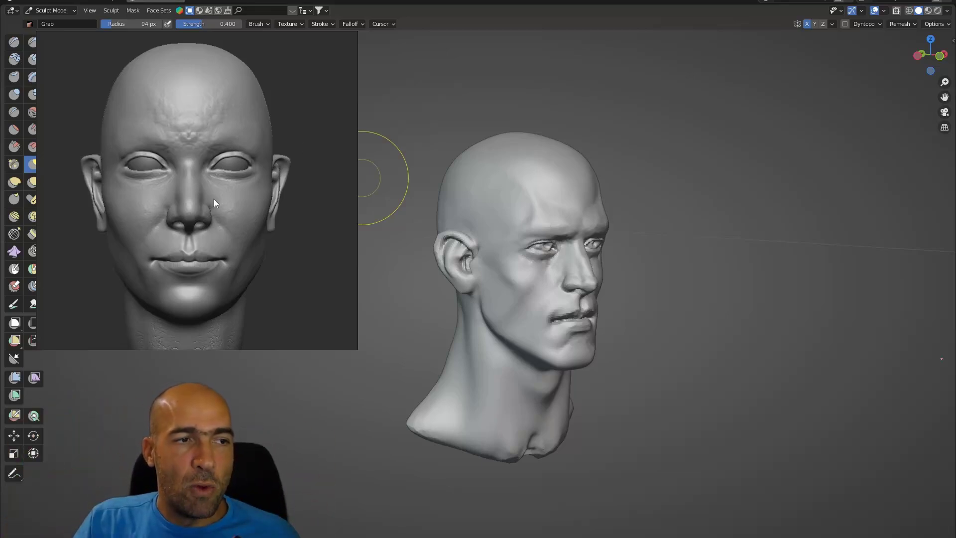
Step: Examine the grey front-view head's eyes and nose up close and in relation to the whole face
scroll(141, 165, "up", 3)
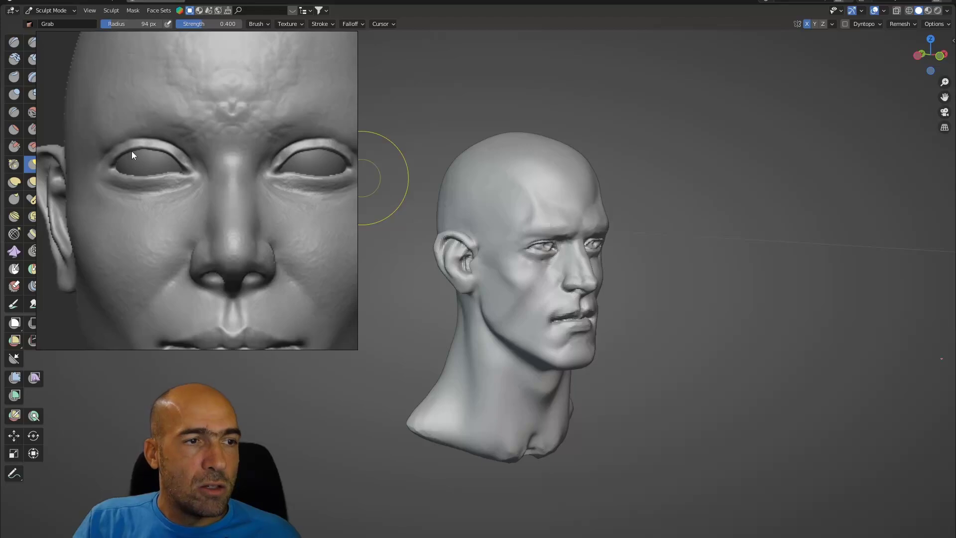
scroll(197, 139, "down", 4)
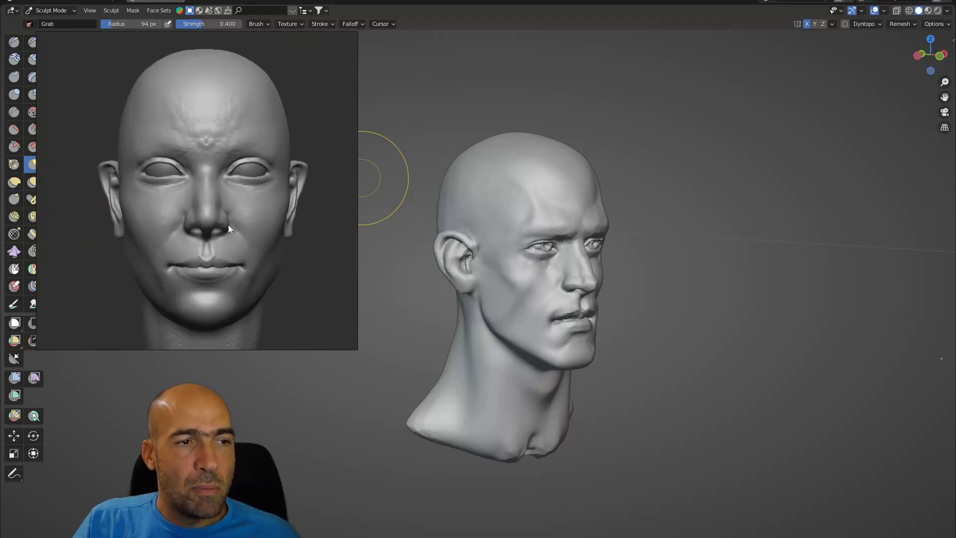
middle_click_drag(228, 225, 261, 202)
scroll(261, 201, "down", 1)
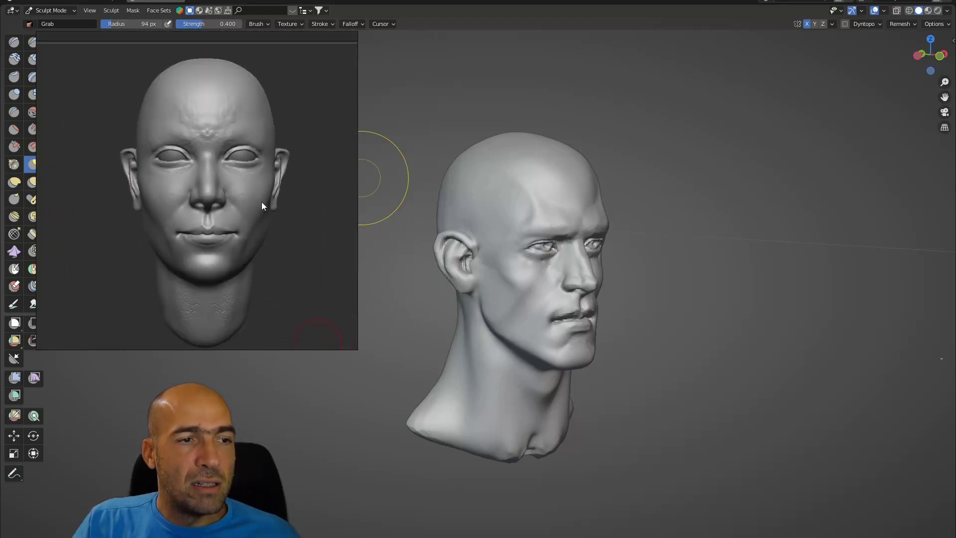
scroll(261, 201, "down", 1)
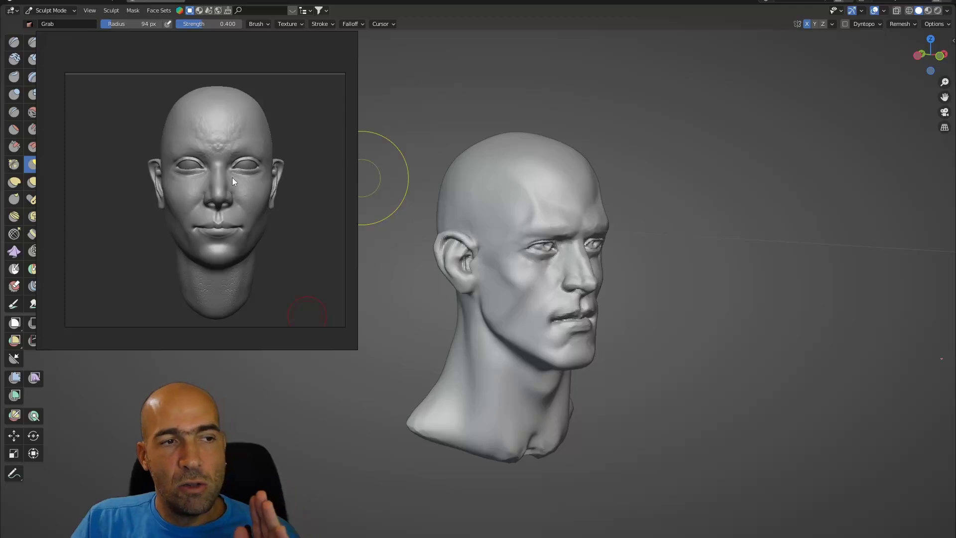
Step: Find the red bust and examine its face, head shape, neck and shoulders
scroll(232, 178, "down", 3)
middle_click_drag(232, 177, 227, 202)
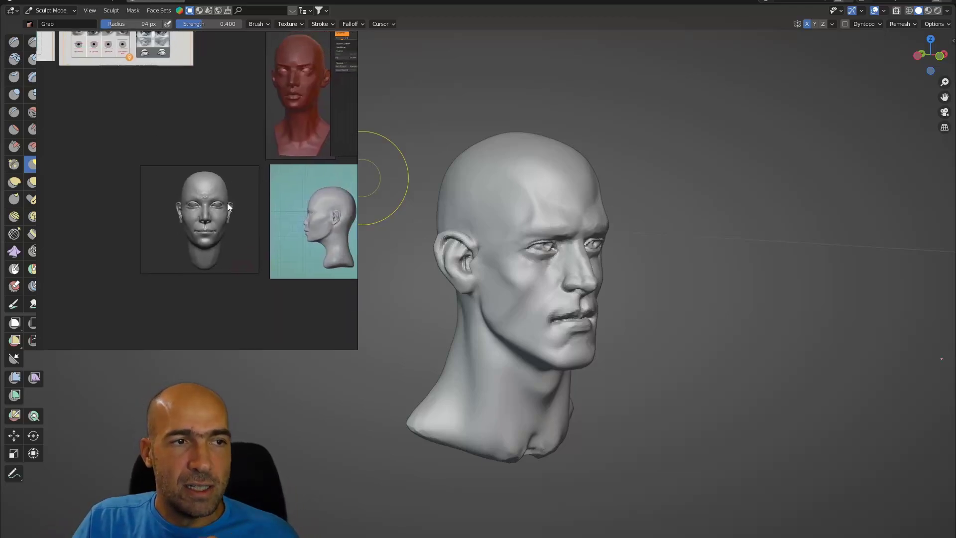
scroll(267, 116, "up", 5)
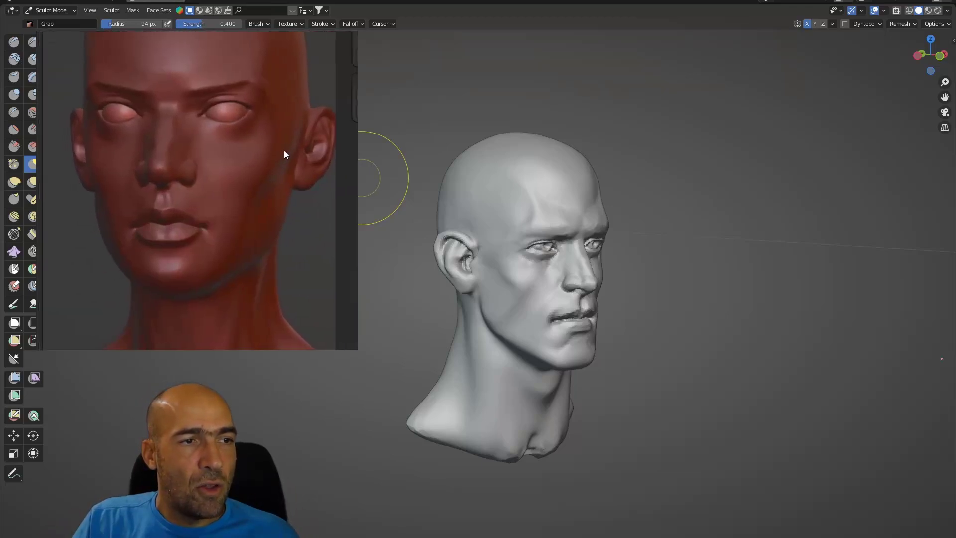
scroll(283, 151, "down", 1)
middle_click_drag(237, 142, 281, 172)
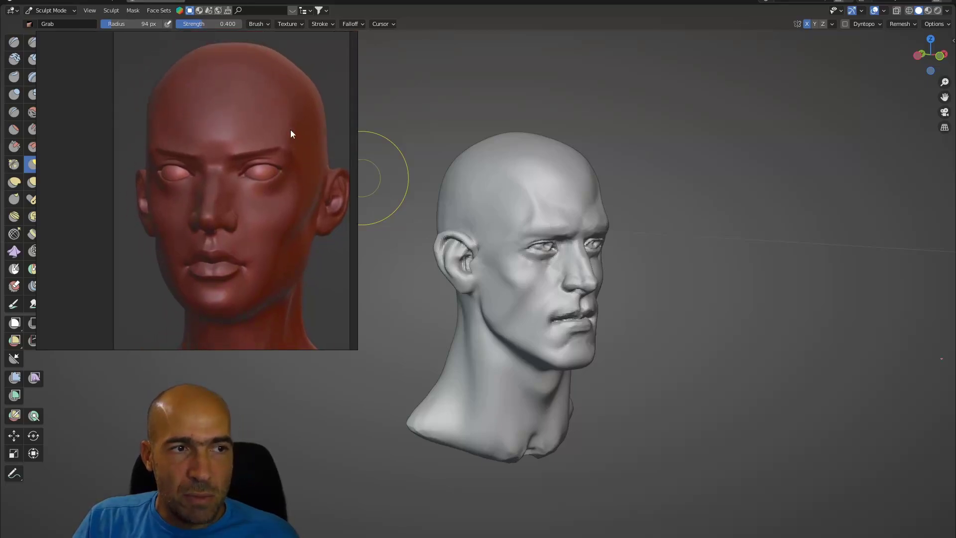
middle_click_drag(291, 132, 279, 92)
scroll(279, 92, "down", 1)
scroll(282, 206, "down", 1)
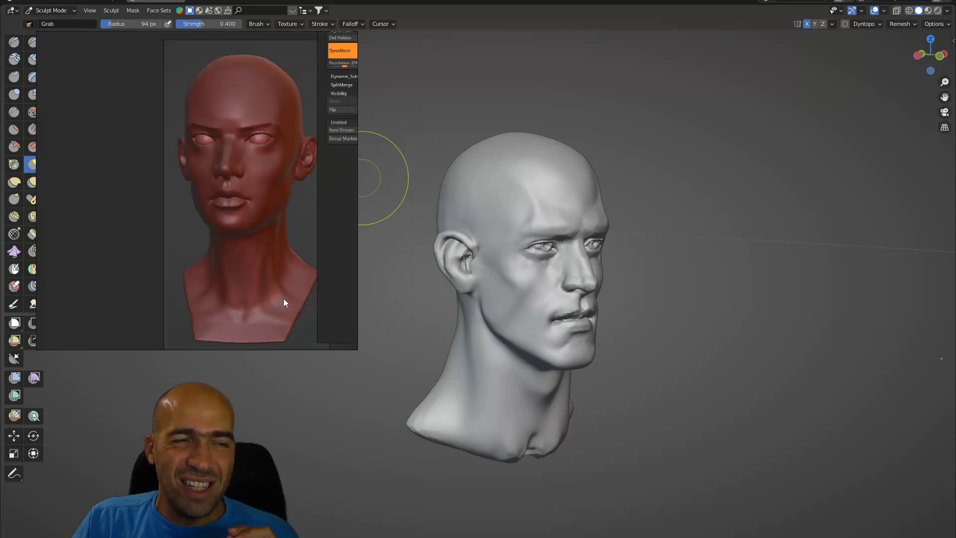
Step: Examine the red bust's nose and lips up close
scroll(248, 202, "up", 2)
scroll(248, 202, "up", 1)
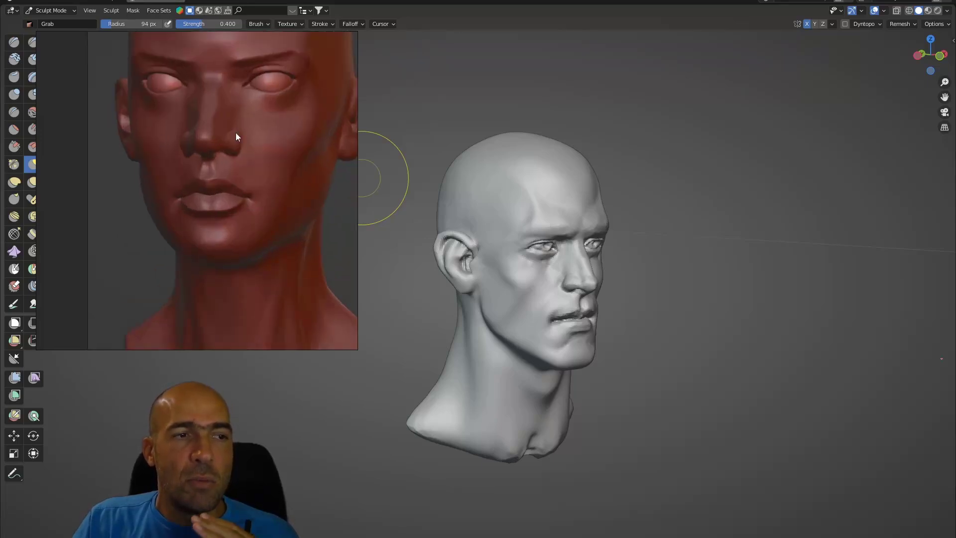
middle_click_drag(235, 134, 238, 174)
scroll(237, 175, "up", 2)
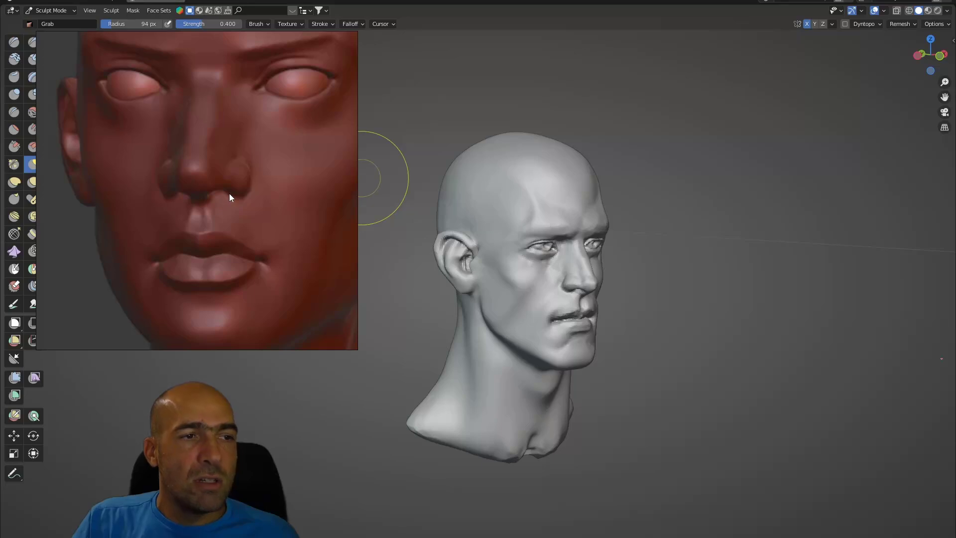
Step: Find the pinkish-grey front-view head on the black background and examine its facial proportions both up close and as a whole
scroll(212, 200, "down", 3)
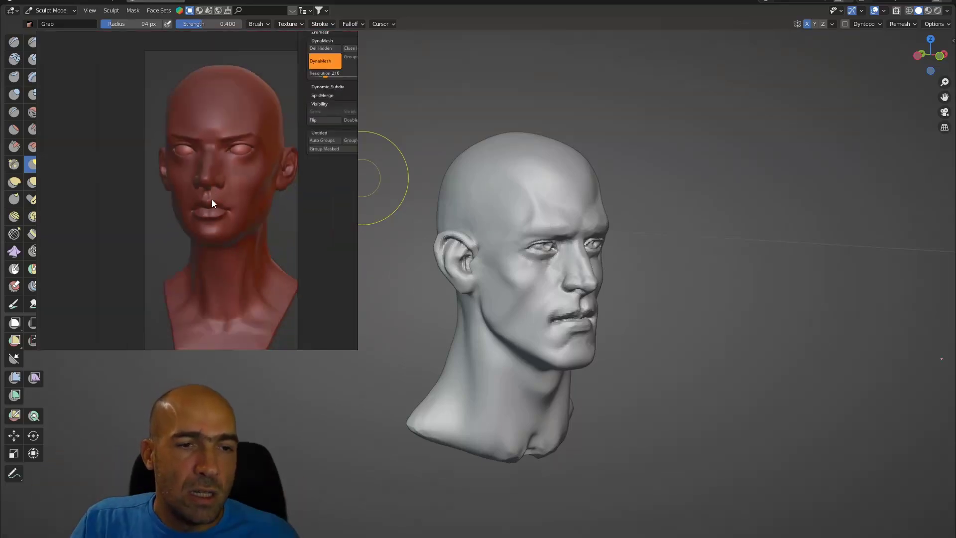
scroll(212, 203, "down", 8)
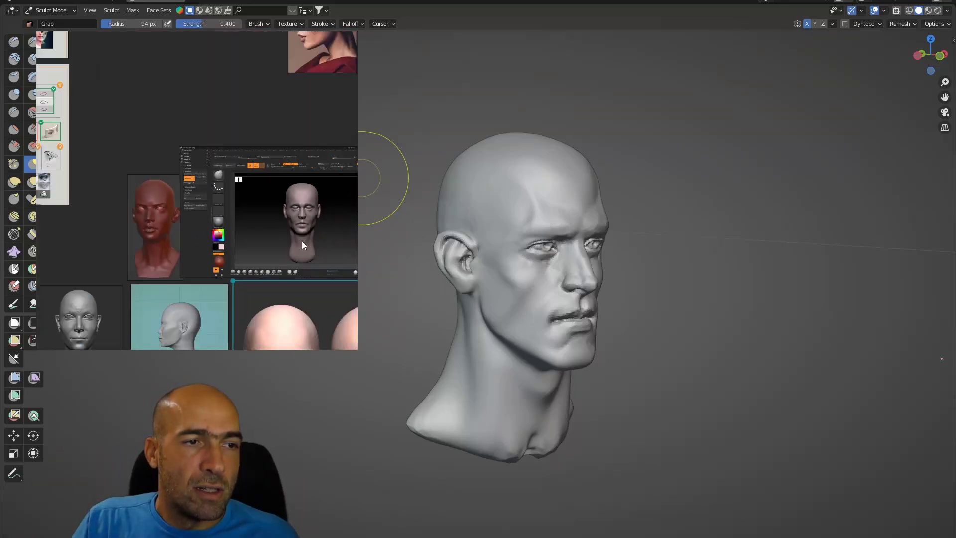
middle_click_drag(301, 240, 225, 226)
scroll(225, 226, "up", 5)
middle_click_drag(195, 183, 231, 196)
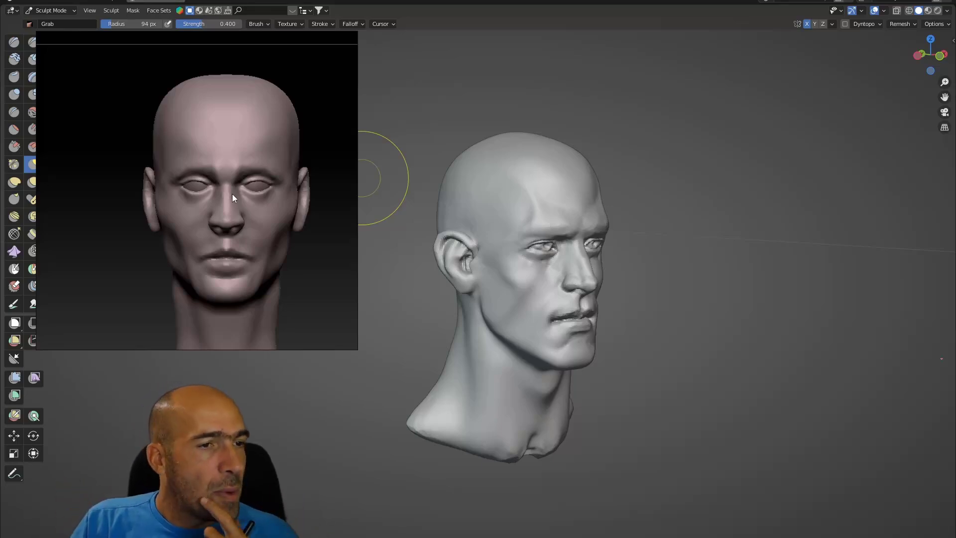
scroll(246, 209, "up", 4)
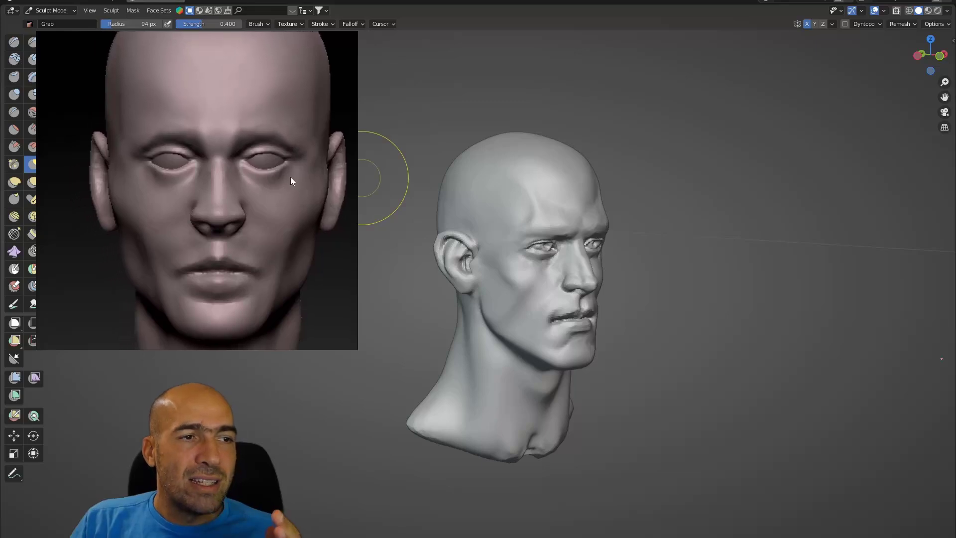
scroll(298, 178, "down", 4)
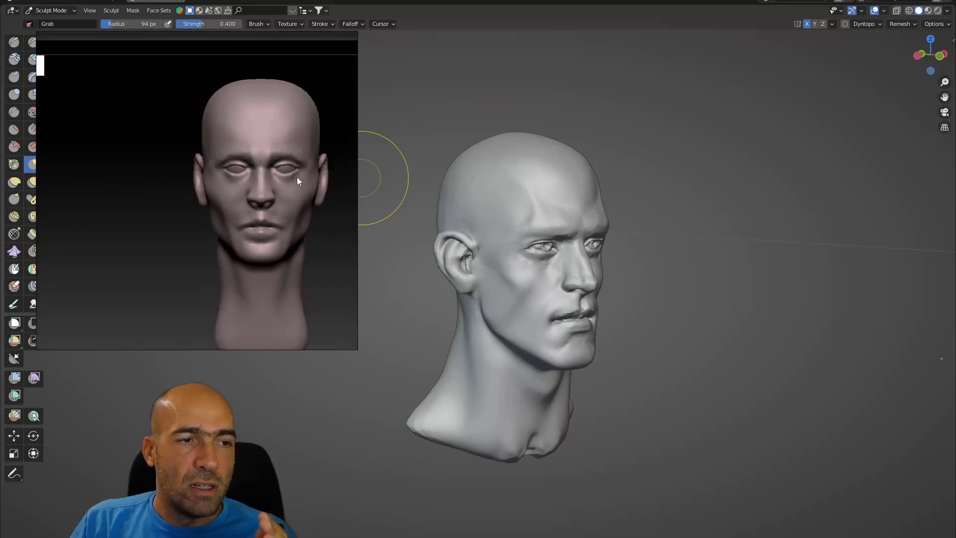
scroll(296, 177, "down", 1)
scroll(297, 177, "up", 4)
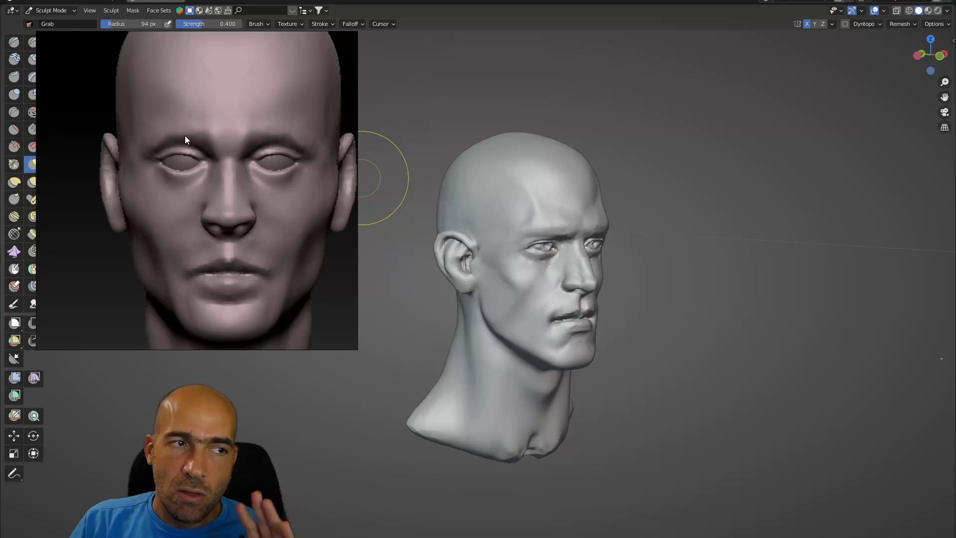
Step: Look through the reference board past the diagrams and female head captures as far as the bearded male bust
scroll(185, 140, "down", 8)
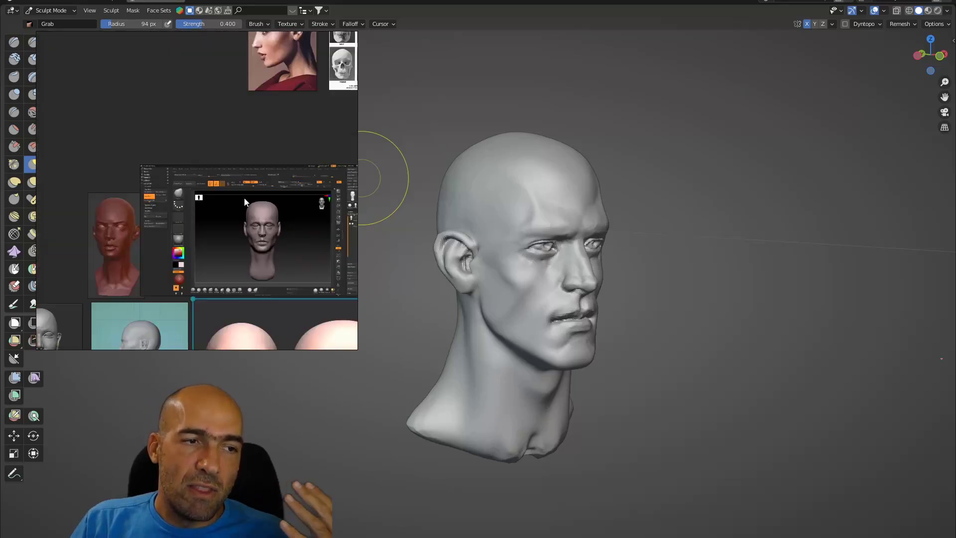
scroll(245, 199, "down", 1)
middle_click_drag(185, 100, 238, 217)
scroll(238, 217, "down", 1)
middle_click_drag(184, 121, 262, 163)
middle_click_drag(238, 117, 264, 156)
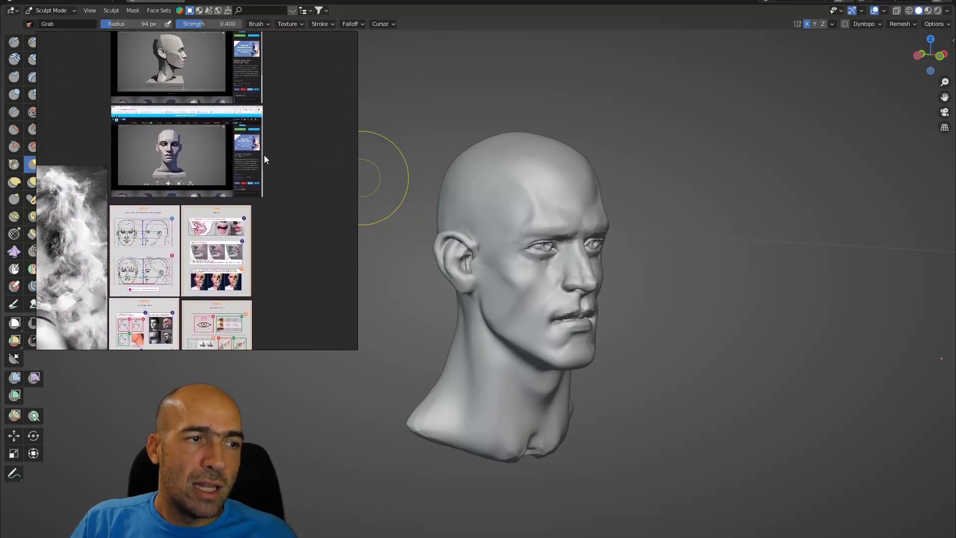
scroll(264, 158, "down", 3)
scroll(246, 204, "down", 2)
scroll(212, 171, "up", 4)
scroll(212, 170, "up", 3)
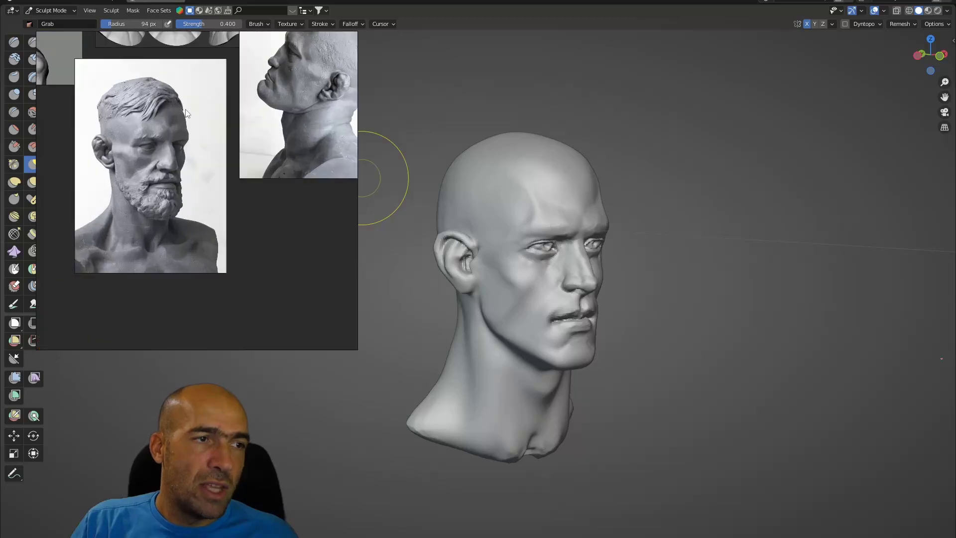
Step: Find the dark grey male head with closed eyes and examine its nose, lips and jaw up close
scroll(186, 113, "down", 4)
scroll(234, 199, "up", 4)
middle_click_drag(260, 147, 346, 211)
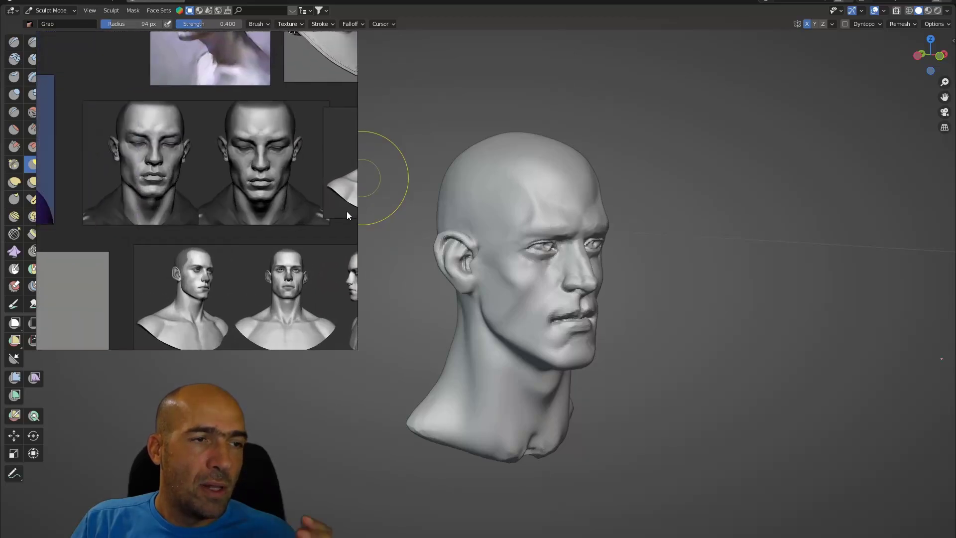
scroll(204, 175, "up", 3)
middle_click_drag(155, 172, 230, 188)
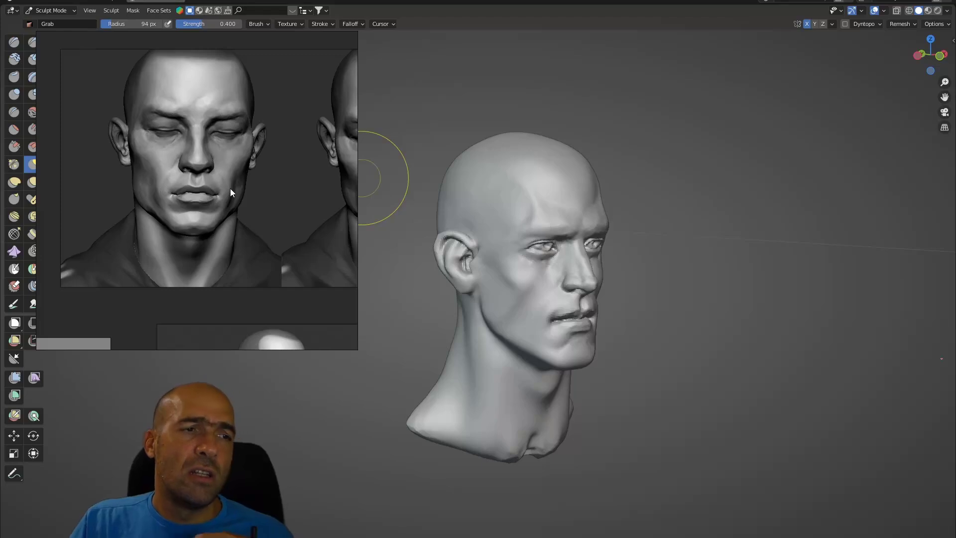
scroll(184, 151, "up", 3)
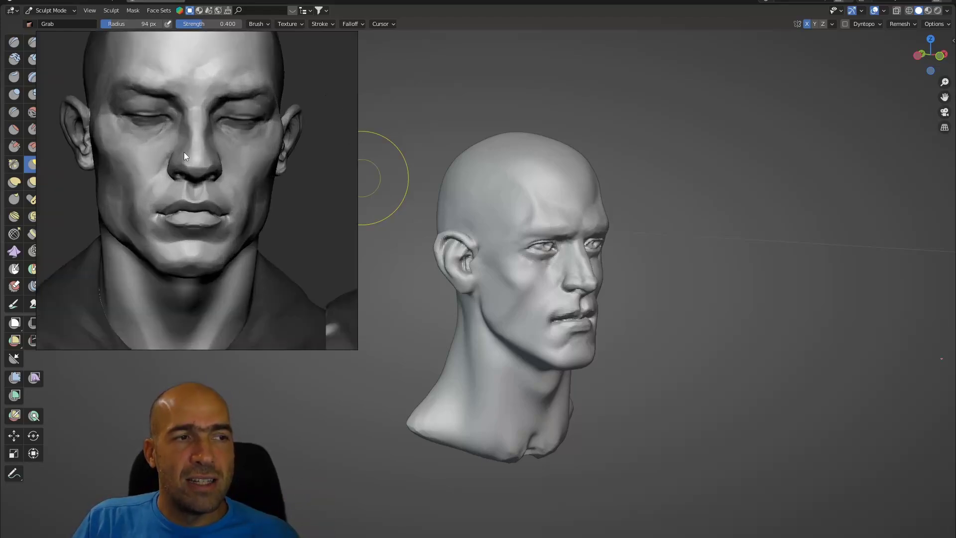
scroll(184, 152, "down", 4)
Step: Find the three-quarter view of the male bust with bare shoulders and examine its face up close
middle_click_drag(241, 157, 135, 166)
scroll(264, 147, "up", 3)
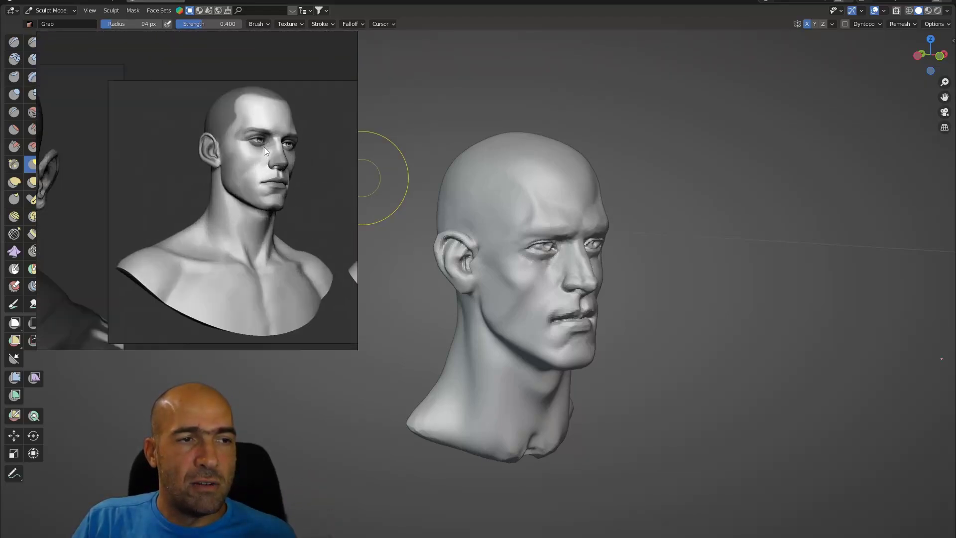
scroll(279, 164, "up", 3)
middle_click_drag(300, 202, 280, 224)
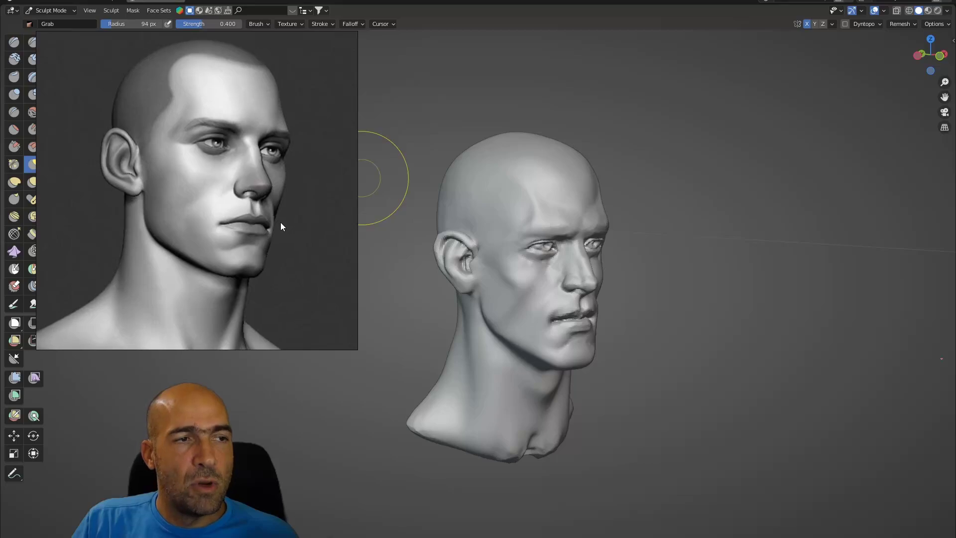
Step: Find the faceted planar head beside the smooth egg-shaped head and examine its planes up close
scroll(279, 216, "down", 3)
middle_click_drag(254, 174, 186, 162)
scroll(186, 163, "down", 4)
scroll(316, 286, "down", 5)
middle_click_drag(316, 286, 219, 189)
scroll(279, 221, "down", 3)
middle_click_drag(298, 269, 219, 209)
scroll(246, 237, "up", 3)
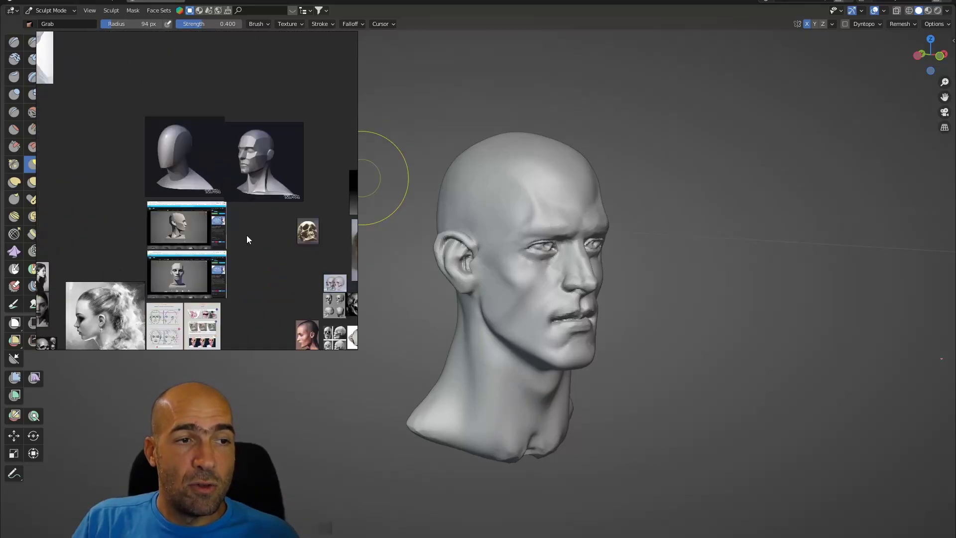
scroll(284, 139, "up", 4)
scroll(244, 157, "up", 3)
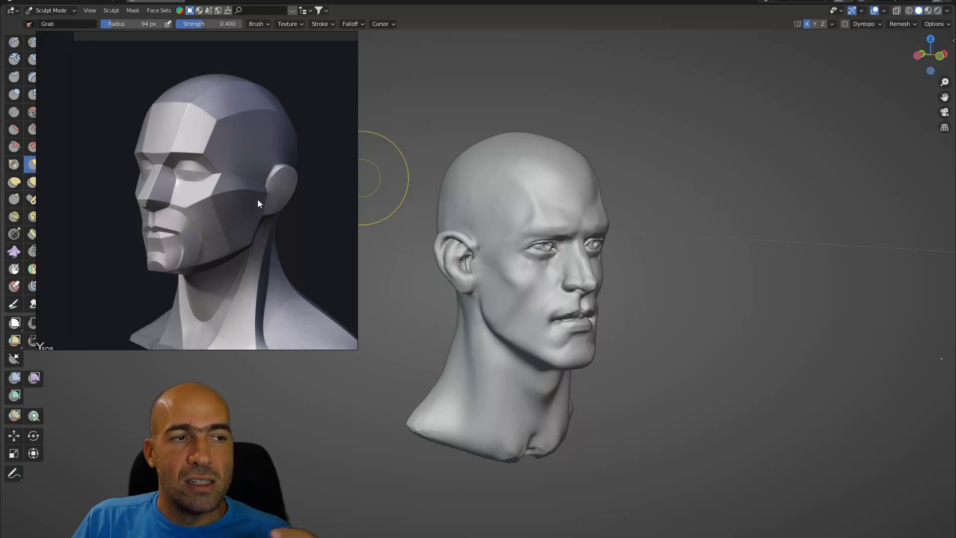
Step: Find the skull photographs, examine them up close and view them in relation to the rest of the board
middle_click_drag(258, 266, 237, 184)
scroll(237, 189, "down", 4)
middle_click_drag(301, 296, 130, 211)
middle_click_drag(219, 247, 209, 189)
scroll(211, 188, "up", 4)
middle_click_drag(205, 135, 216, 183)
scroll(279, 217, "down", 3)
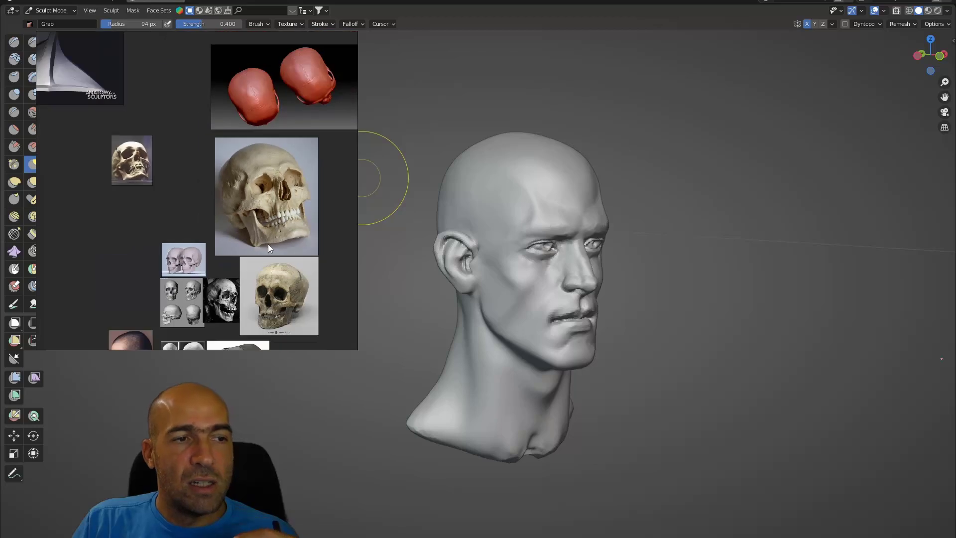
scroll(268, 244, "down", 3)
middle_click_drag(213, 166, 260, 238)
scroll(277, 265, "down", 2)
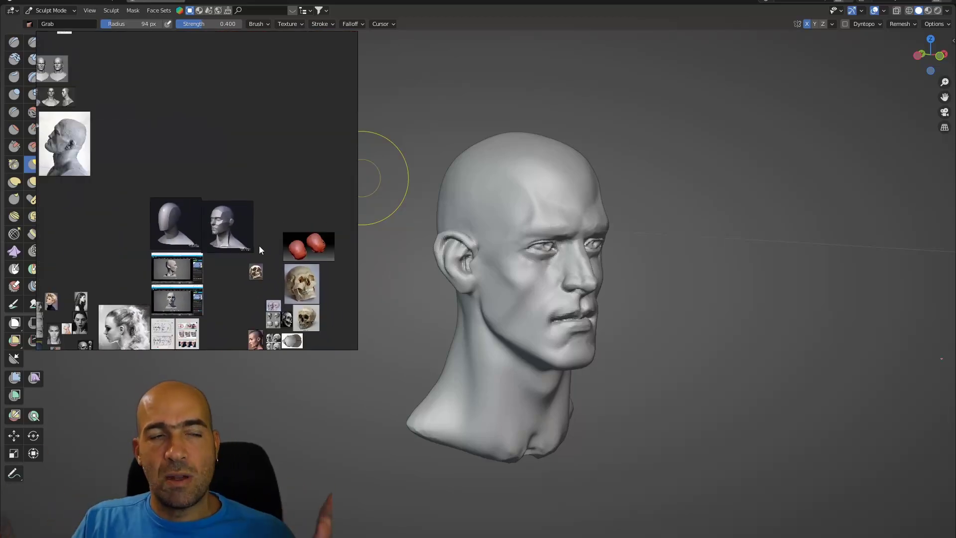
Step: Find the realistic skull paired with a simplified planar skull and examine the eye sockets, cheekbones and jaw planes
scroll(224, 282, "up", 1)
middle_click_drag(224, 282, 202, 207)
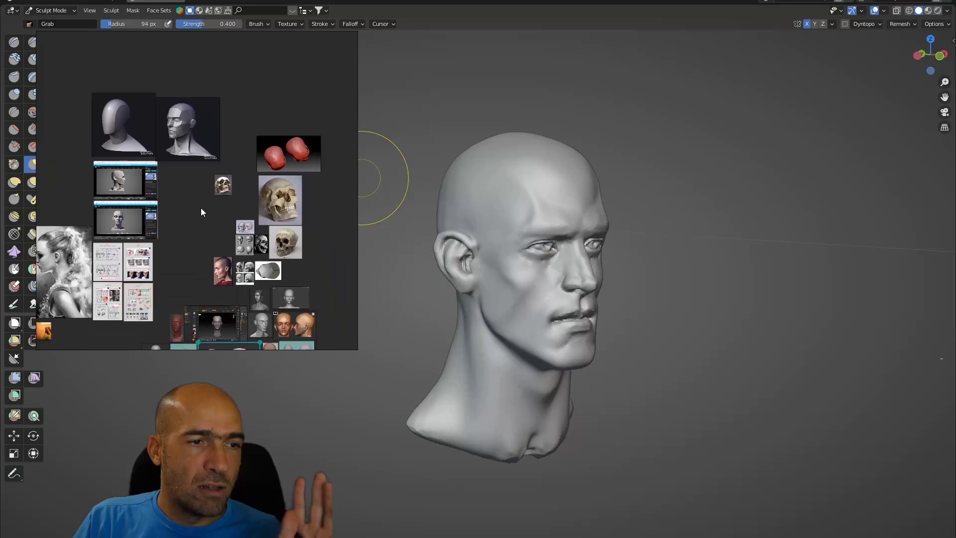
scroll(231, 212, "up", 3)
scroll(231, 211, "up", 3)
middle_click_drag(65, 179, 203, 206)
scroll(203, 206, "up", 3)
scroll(267, 225, "up", 2)
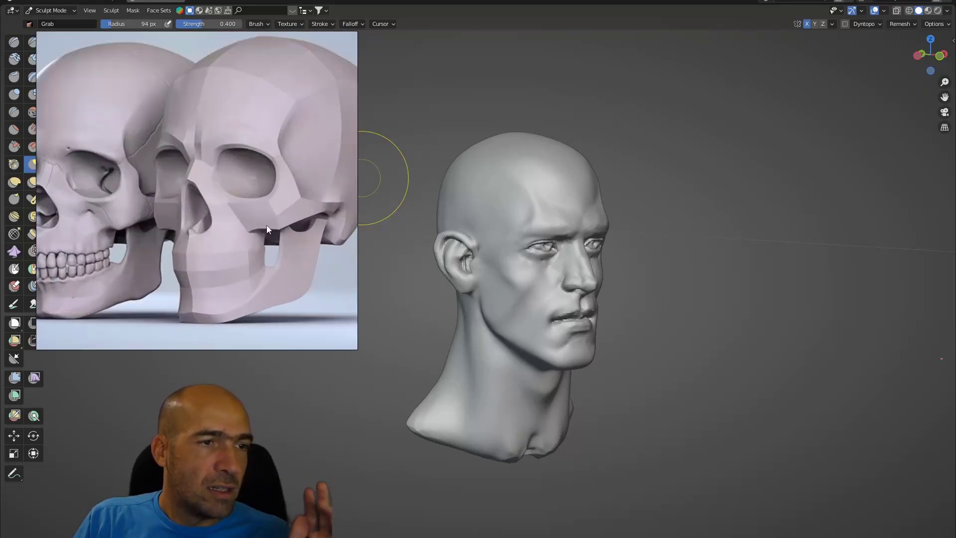
middle_click_drag(267, 225, 205, 205)
middle_click_drag(215, 168, 283, 222)
scroll(283, 223, "down", 4)
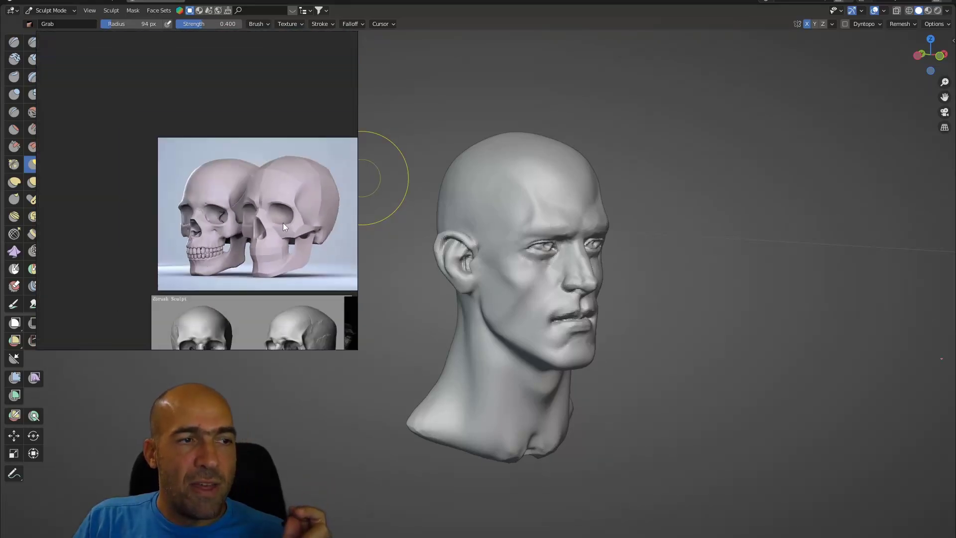
Step: Return to the faceted planar head and examine its facial planes alongside the smooth egg-shaped head
scroll(345, 234, "up", 2)
middle_click_drag(216, 218, 223, 95)
scroll(223, 95, "down", 1)
middle_click_drag(219, 279, 150, 209)
scroll(150, 209, "down", 3)
scroll(182, 234, "down", 3)
middle_click_drag(303, 228, 306, 300)
middle_click_drag(187, 180, 258, 269)
scroll(124, 139, "up", 5)
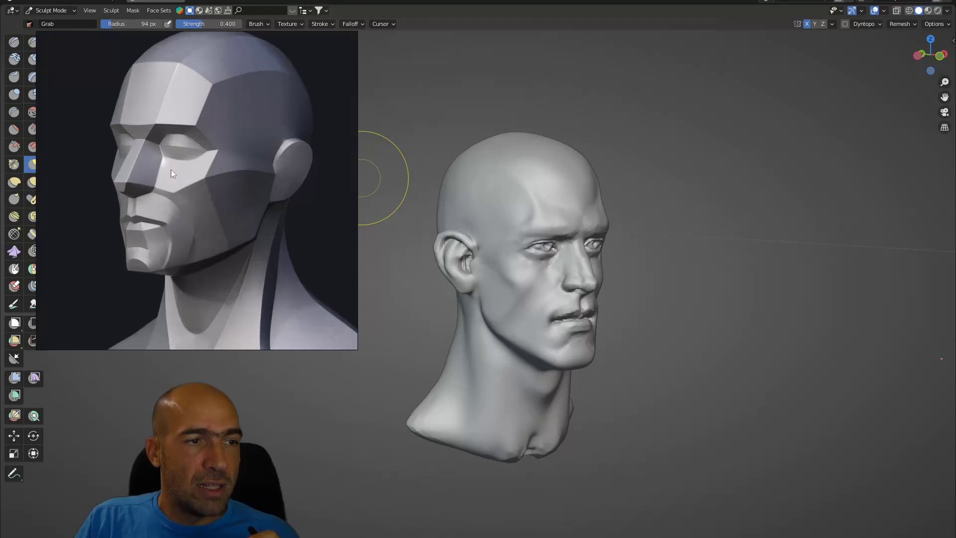
scroll(198, 173, "down", 3)
scroll(203, 180, "down", 3)
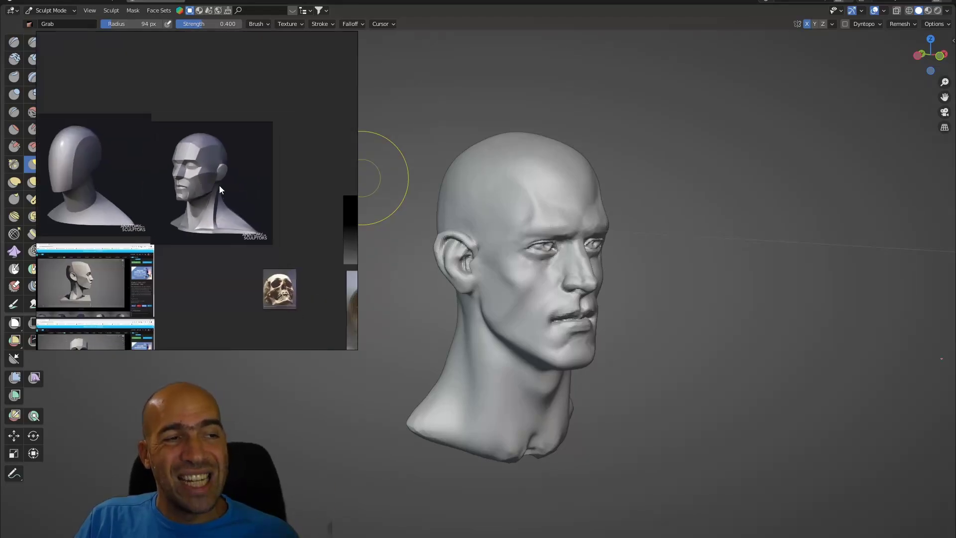
Step: Bring the skull photographs and the red top-view head renders into view on the reference board
middle_click_drag(219, 186, 236, 136)
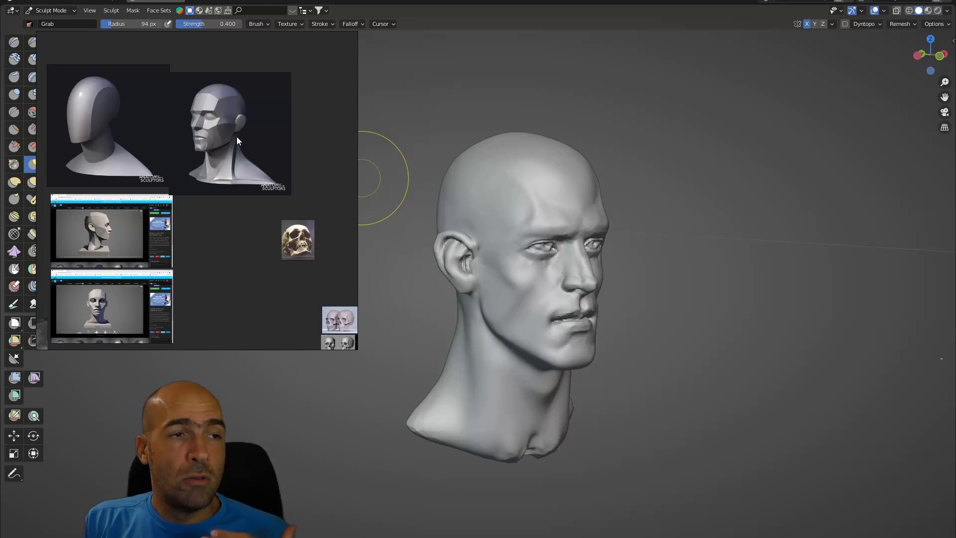
scroll(237, 137, "down", 1)
middle_click_drag(269, 184, 132, 160)
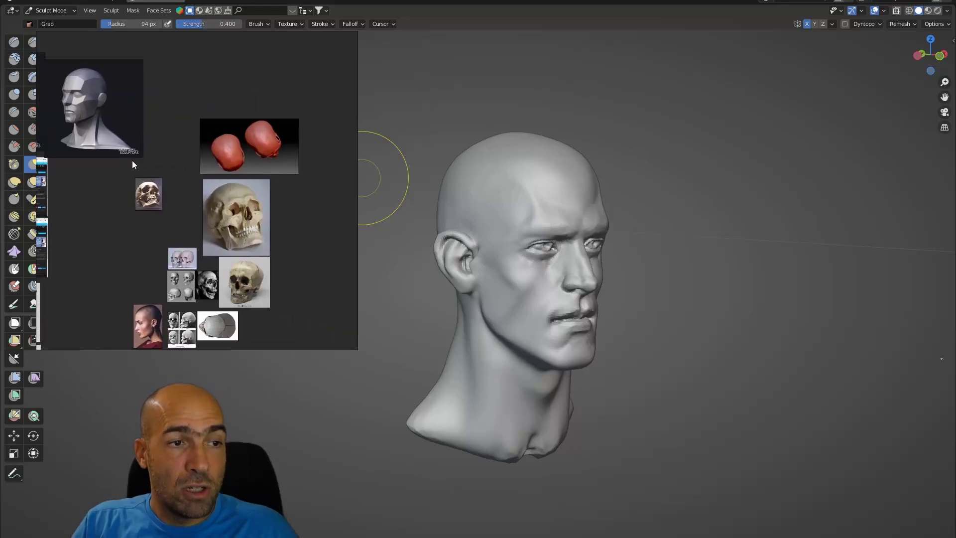
scroll(131, 160, "down", 2)
scroll(231, 205, "up", 1)
right_click_drag(229, 213, 199, 210)
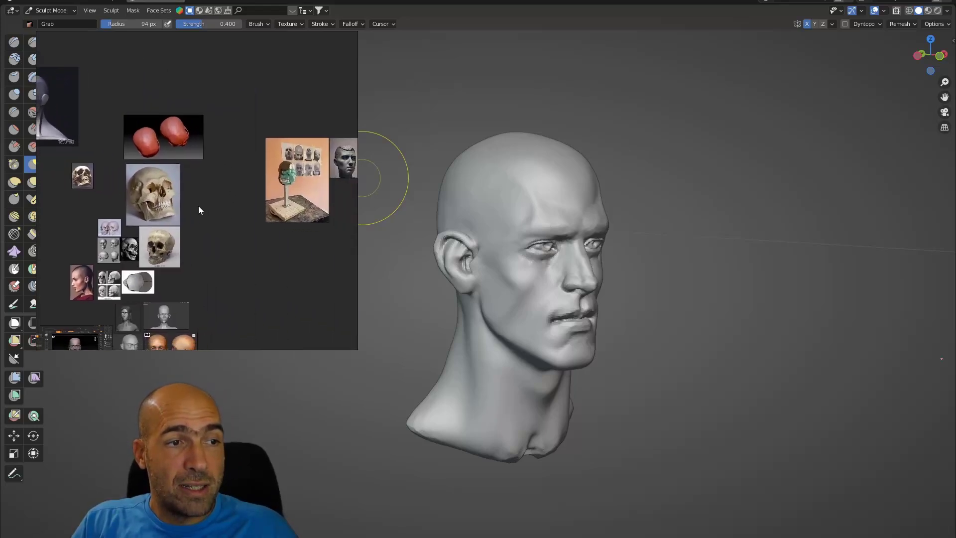
Step: Set the Grab brush radius to 262 px and push the side of the sculpted skull inward from above
mouse_move(607, 183)
middle_mouse_down()
mouse_move(657, 194)
mouse_move(682, 282)
mouse_move(605, 225)
mouse_move(589, 233)
middle_mouse_up()
scroll(587, 234, "up", 2)
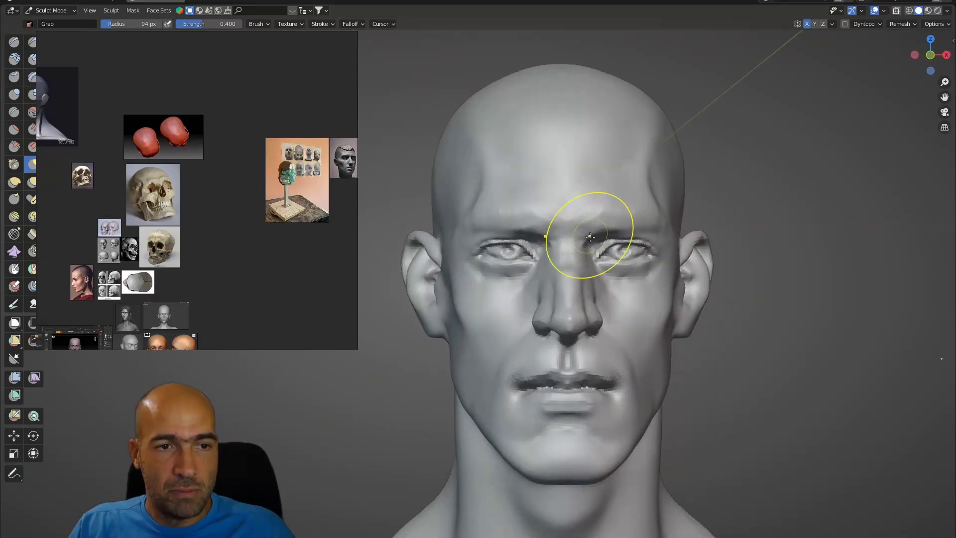
mouse_move(716, 199)
middle_mouse_down()
mouse_move(721, 294)
mouse_move(657, 234)
mouse_move(636, 193)
mouse_move(660, 194)
mouse_move(667, 218)
middle_mouse_up()
scroll(683, 289, "down", 3)
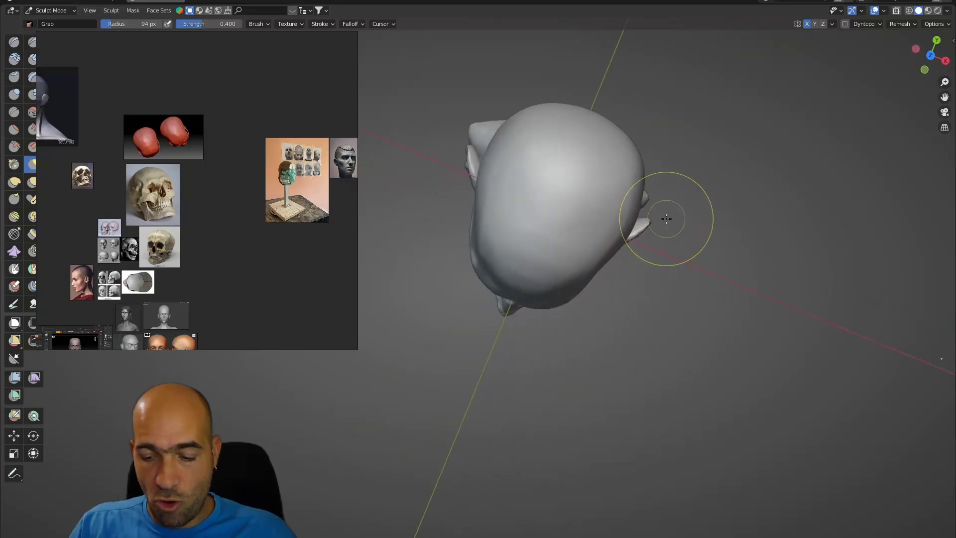
left_click_drag(636, 213, 613, 201)
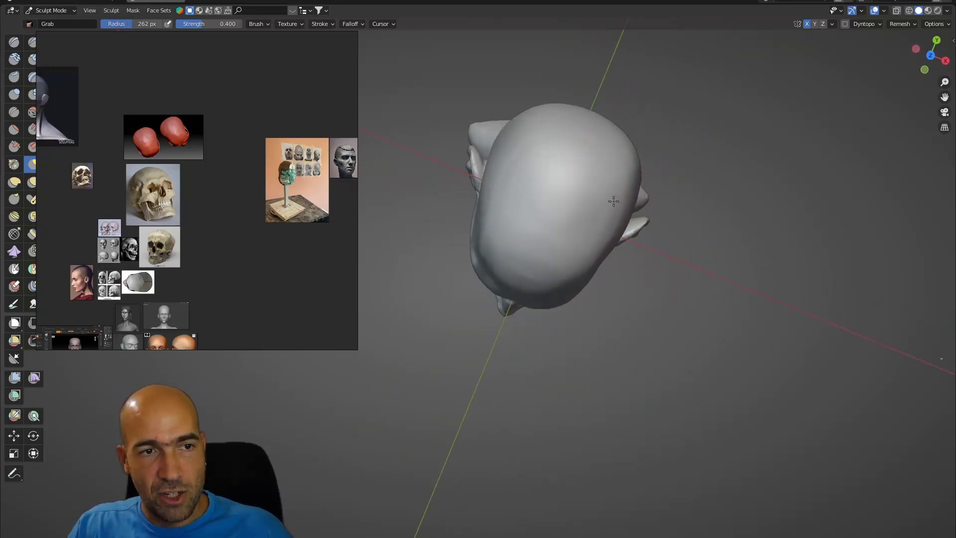
Step: Inspect the sculpted head from the front and both profiles, examining the crown, forehead and back of the skull
middle_click_drag(657, 208, 679, 222)
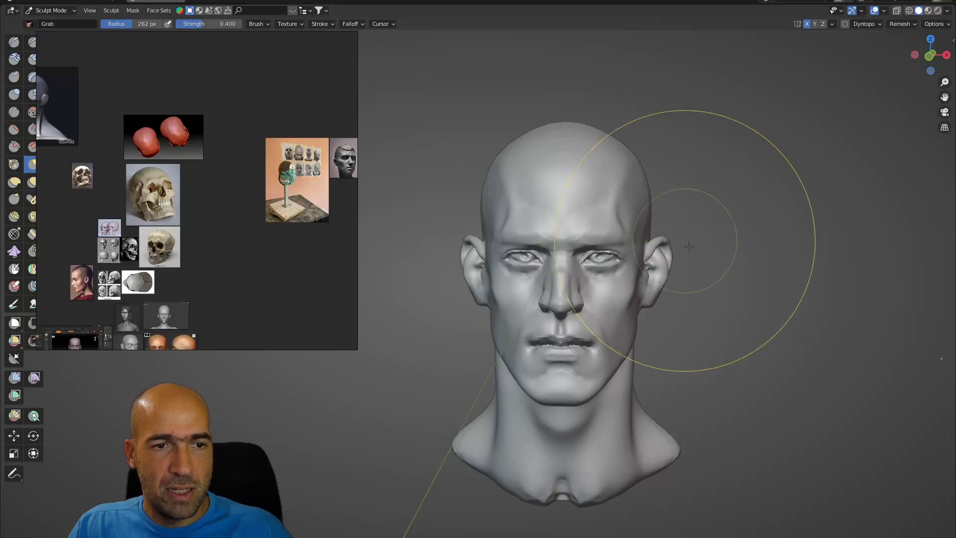
mouse_move(689, 246)
middle_mouse_down()
mouse_move(693, 260)
mouse_move(789, 263)
mouse_move(747, 184)
mouse_move(694, 240)
middle_mouse_up()
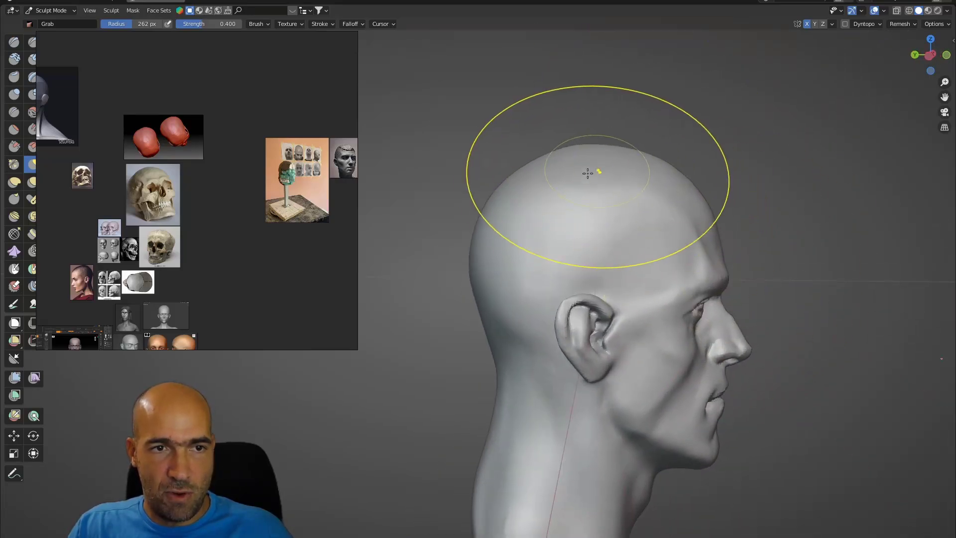
middle_click_drag(754, 239, 518, 262)
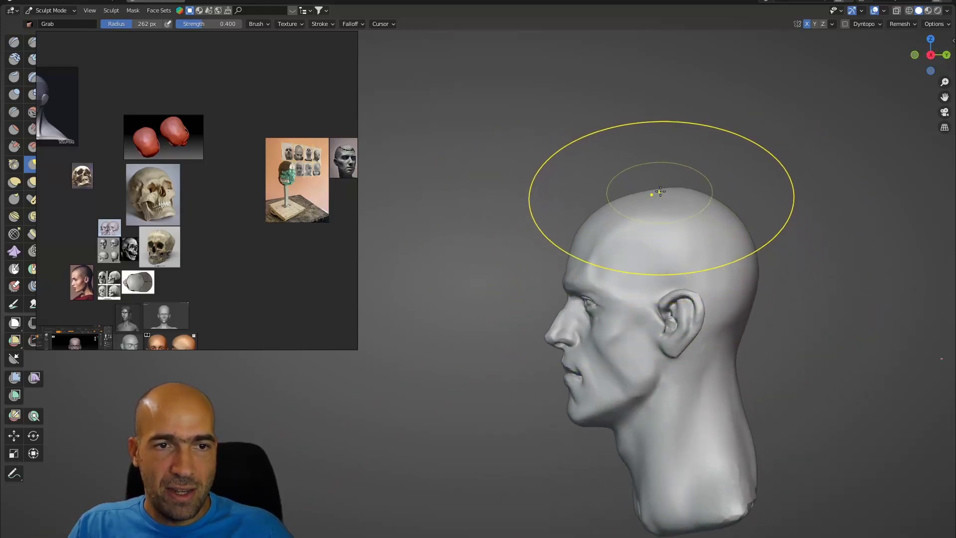
mouse_move(701, 205)
middle_mouse_down("shift")
mouse_move(661, 204)
mouse_move(659, 169)
middle_mouse_up("shift")
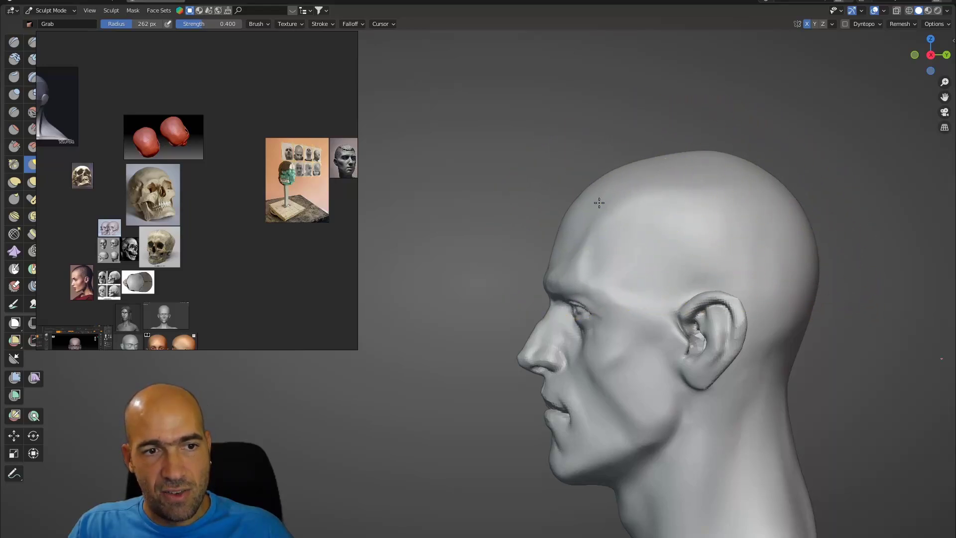
mouse_move(581, 222)
middle_mouse_down()
mouse_move(703, 243)
mouse_move(589, 244)
middle_mouse_up()
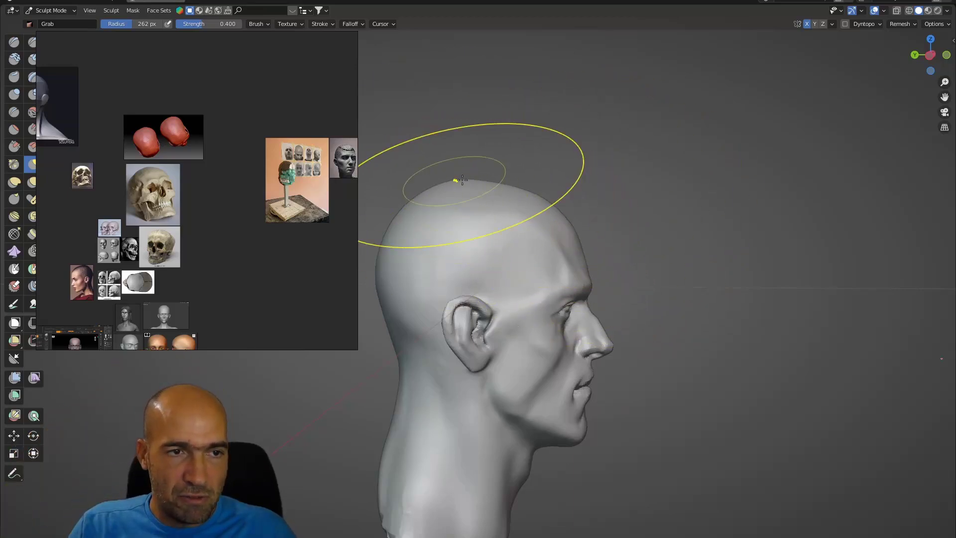
middle_click_drag(462, 180, 517, 168, "shift")
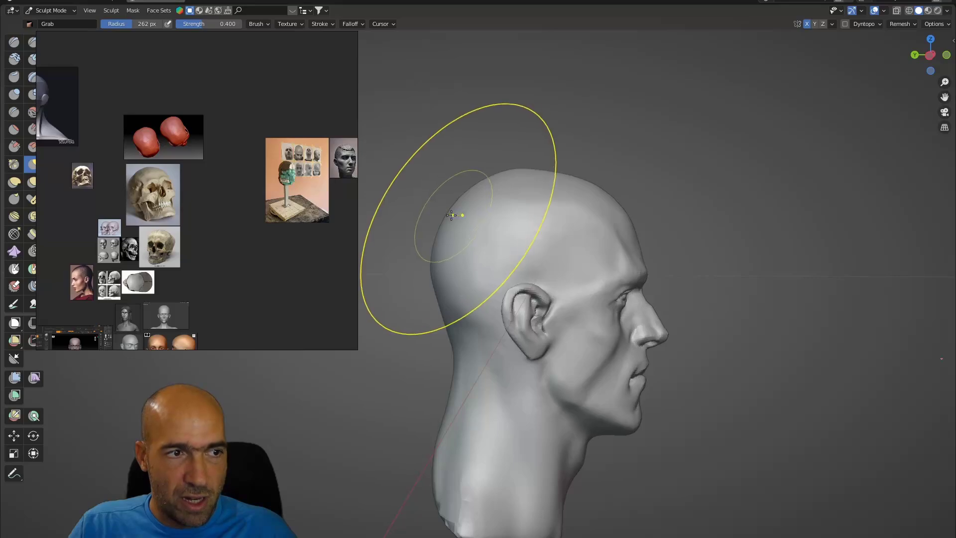
Step: Enlarge the side-view skull on the reference board and set the Grab brush radius to 170 px
scroll(104, 255, "up", 3)
scroll(103, 255, "up", 6)
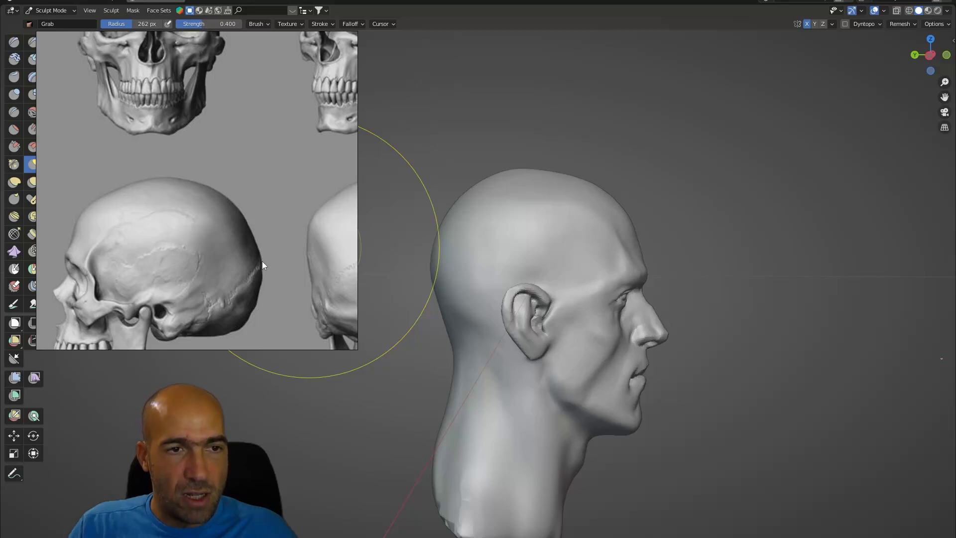
key("bracketleft")
key("bracketleft")
key("bracketleft")
key("bracketleft")
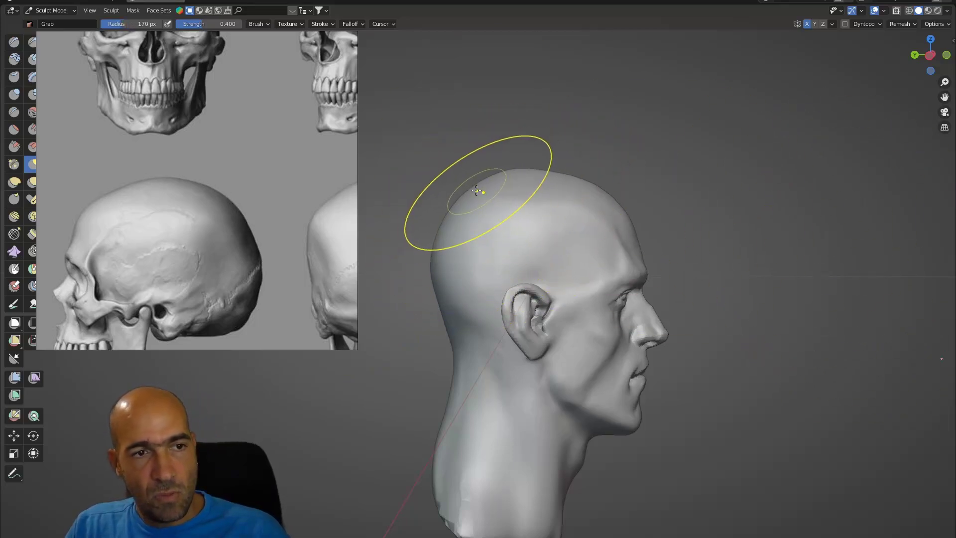
Step: Compare the sculpted head's crown, forehead and temples with the skull reference from three-quarter and side angles
mouse_move(568, 226)
middle_mouse_down()
mouse_move(604, 260)
mouse_move(580, 252)
mouse_move(600, 251)
middle_mouse_up()
key("d")
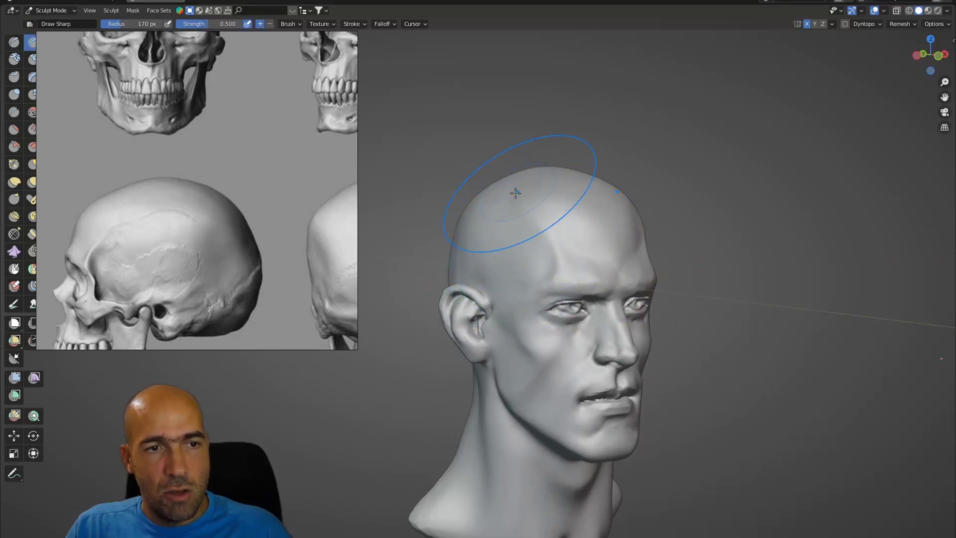
mouse_move(535, 252)
middle_mouse_down()
mouse_move(569, 214)
mouse_move(608, 222)
mouse_move(582, 215)
middle_mouse_up()
key("g")
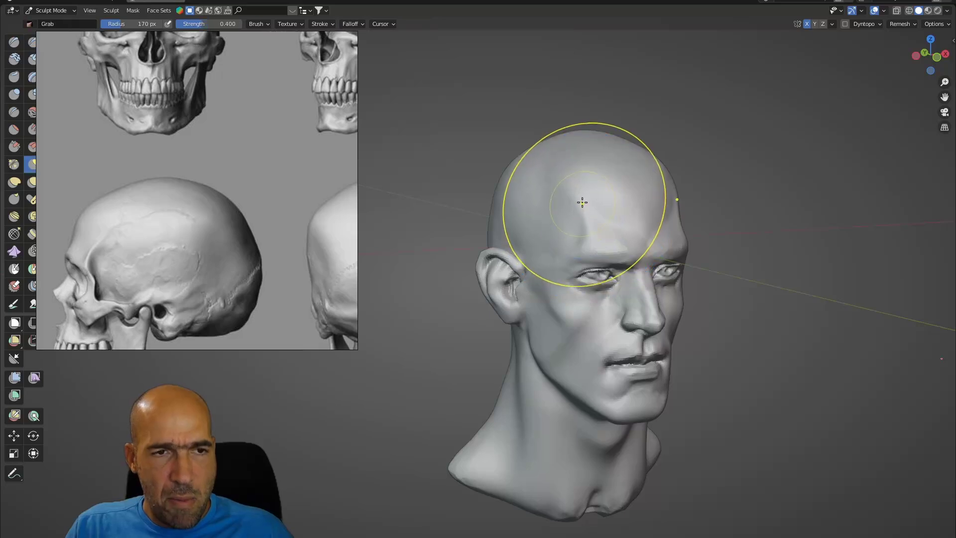
mouse_move(571, 180)
middle_mouse_down()
mouse_move(550, 161)
mouse_move(549, 209)
mouse_move(523, 213)
mouse_move(545, 214)
mouse_move(527, 247)
mouse_move(492, 264)
middle_mouse_up()
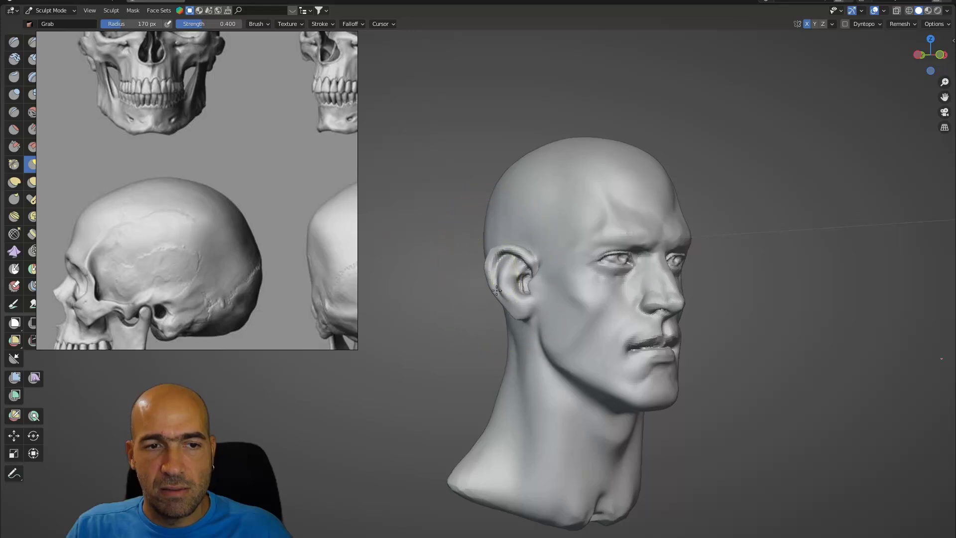
middle_click_drag(538, 315, 603, 326)
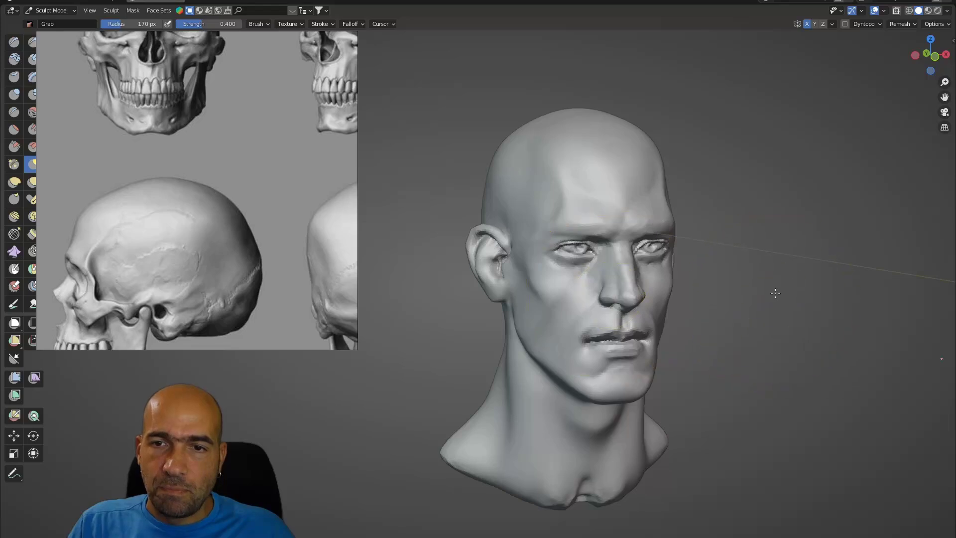
mouse_move(776, 294)
middle_mouse_down()
mouse_move(759, 298)
mouse_move(724, 275)
mouse_move(818, 298)
mouse_move(697, 305)
middle_mouse_up()
Step: Set the Grab brush radius to 110 px and examine the nose, lips and jaw in close profile and three-quarter views
scroll(762, 294, "up", 2)
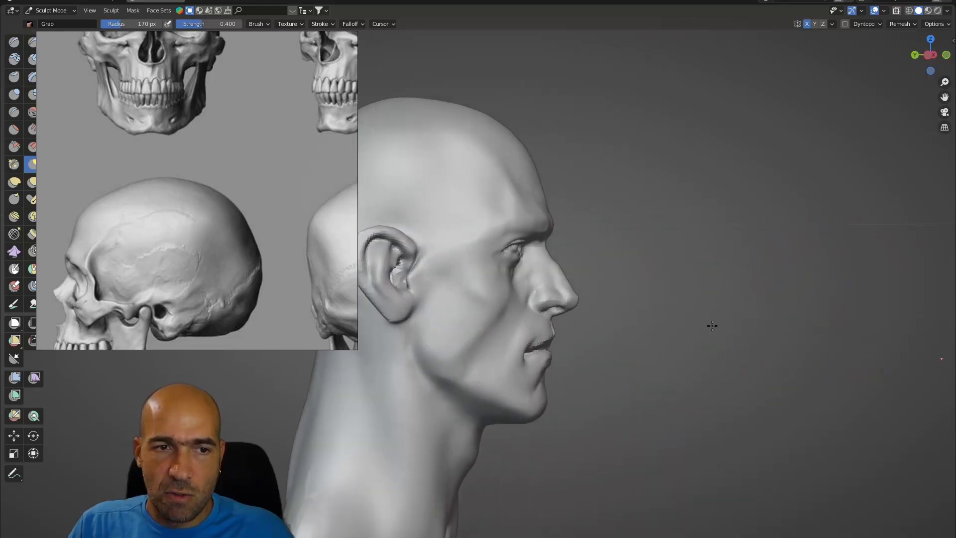
scroll(692, 307, "up", 2)
key("bracketleft")
key("bracketleft")
key("bracketleft")
key("bracketleft")
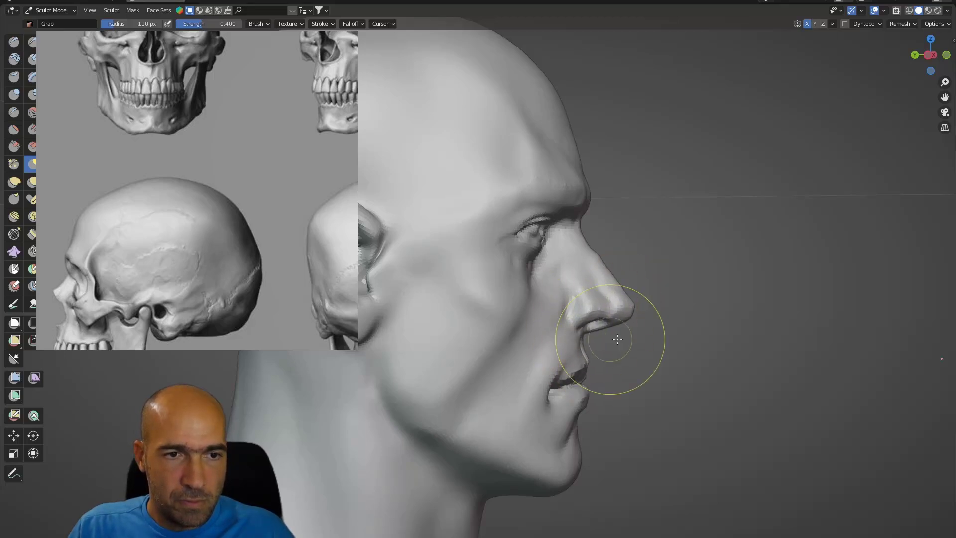
mouse_move(617, 339)
middle_mouse_down()
mouse_move(528, 345)
mouse_move(638, 348)
mouse_move(628, 370)
mouse_move(544, 362)
mouse_move(632, 355)
middle_mouse_up()
scroll(642, 349, "up", 2)
scroll(630, 370, "down", 5)
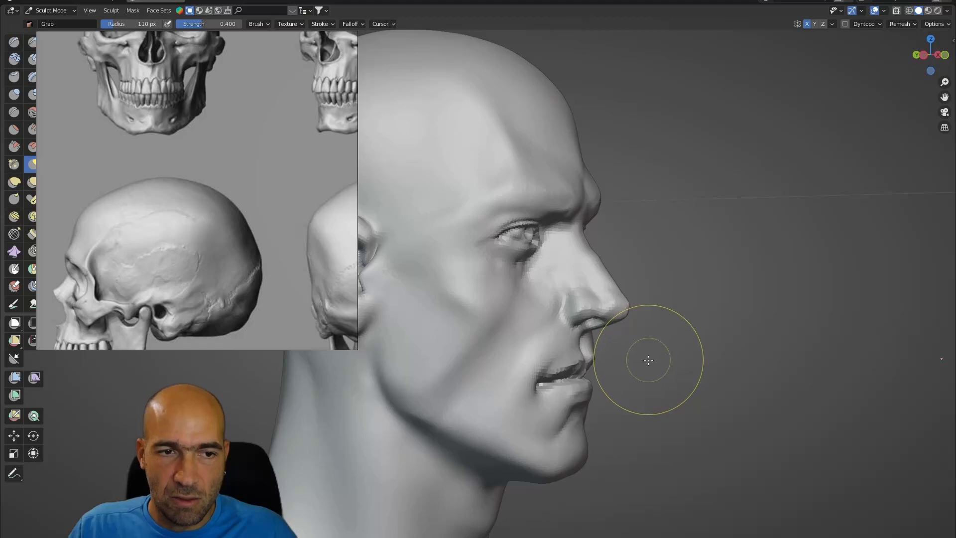
middle_click_drag(666, 361, 617, 316)
middle_click_drag(666, 362, 628, 366)
mouse_move(697, 375)
middle_mouse_down()
mouse_move(682, 380)
mouse_move(702, 367)
mouse_move(678, 405)
mouse_move(657, 402)
mouse_move(644, 422)
mouse_move(669, 402)
middle_mouse_up()
Step: Try to build up the muscles along both sides of the neck with the Clay Strips brush
key("c")
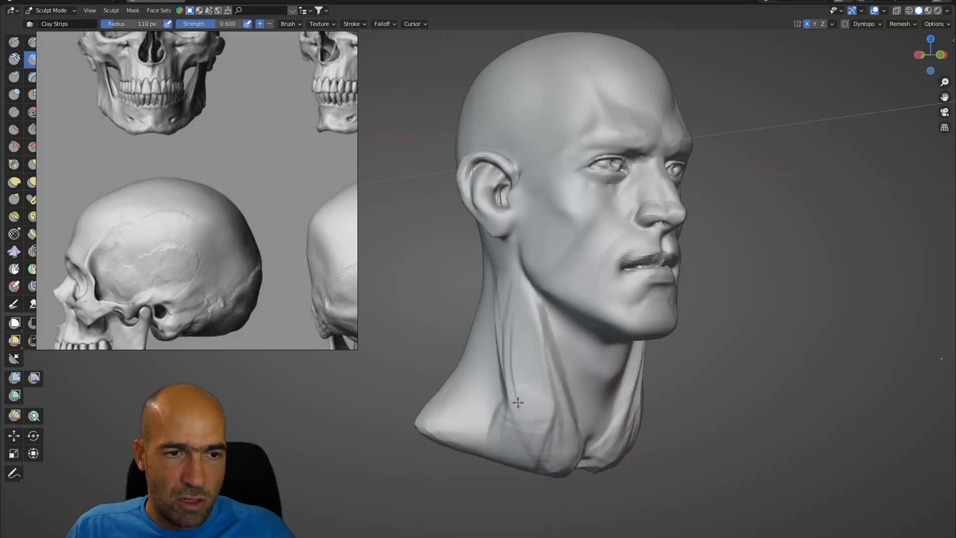
mouse_move(637, 419)
middle_mouse_down()
mouse_move(552, 421)
mouse_move(588, 398)
middle_mouse_up()
mouse_move(587, 398)
middle_mouse_down("ctrl")
mouse_move(600, 426)
mouse_move(614, 426)
mouse_move(597, 393)
mouse_move(611, 407)
mouse_move(550, 382)
middle_mouse_up("ctrl")
key("alt+shift")
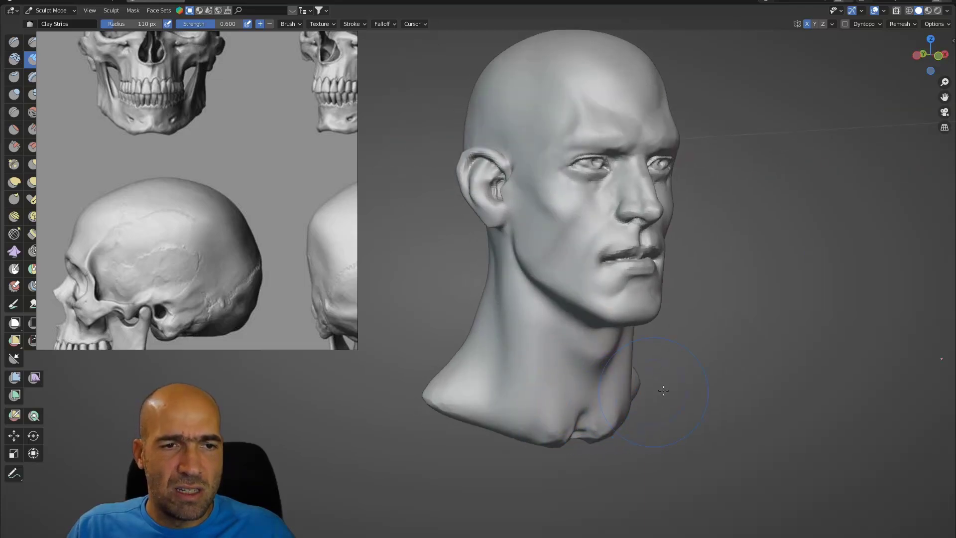
Step: Set the brush radius to 45 px and examine the mouth corners, cheeks and chin from several close angles
mouse_move(719, 360)
middle_mouse_down("shift")
mouse_move(676, 390)
mouse_move(689, 369)
mouse_move(680, 347)
middle_mouse_up("shift")
key("bracketleft")
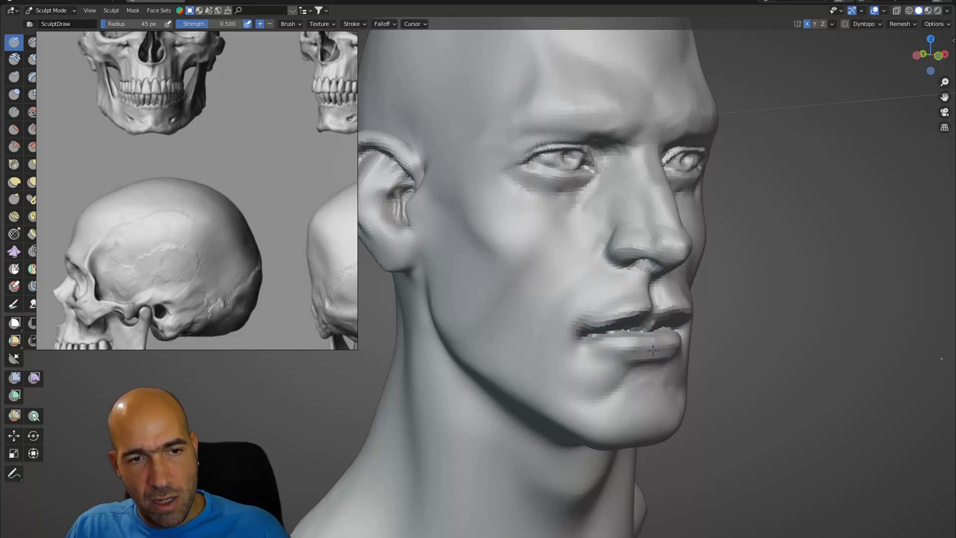
mouse_move(605, 313)
middle_mouse_down()
mouse_move(707, 311)
mouse_move(737, 314)
mouse_move(692, 319)
mouse_move(738, 321)
mouse_move(624, 331)
mouse_move(610, 314)
middle_mouse_up()
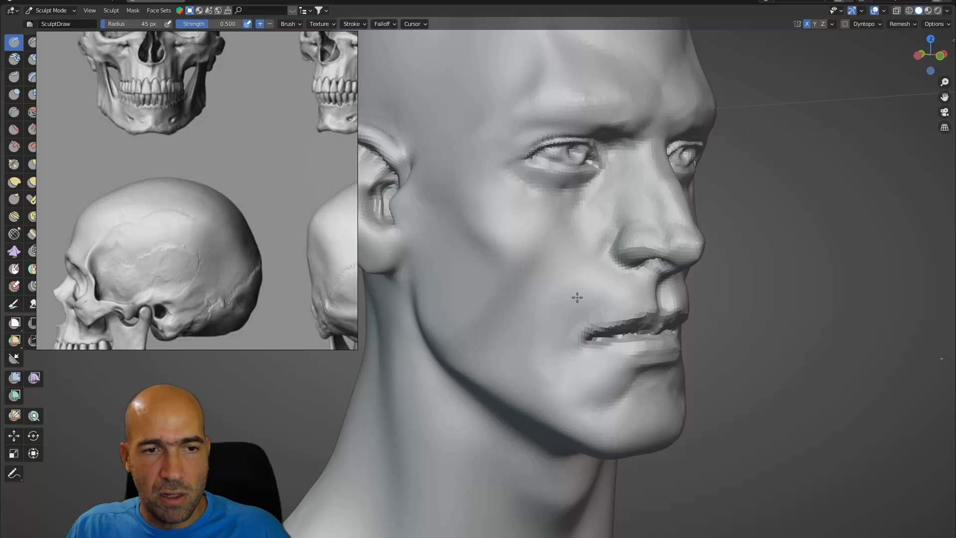
mouse_move(576, 297)
middle_mouse_down()
mouse_move(497, 304)
mouse_move(781, 345)
mouse_move(707, 348)
middle_mouse_up()
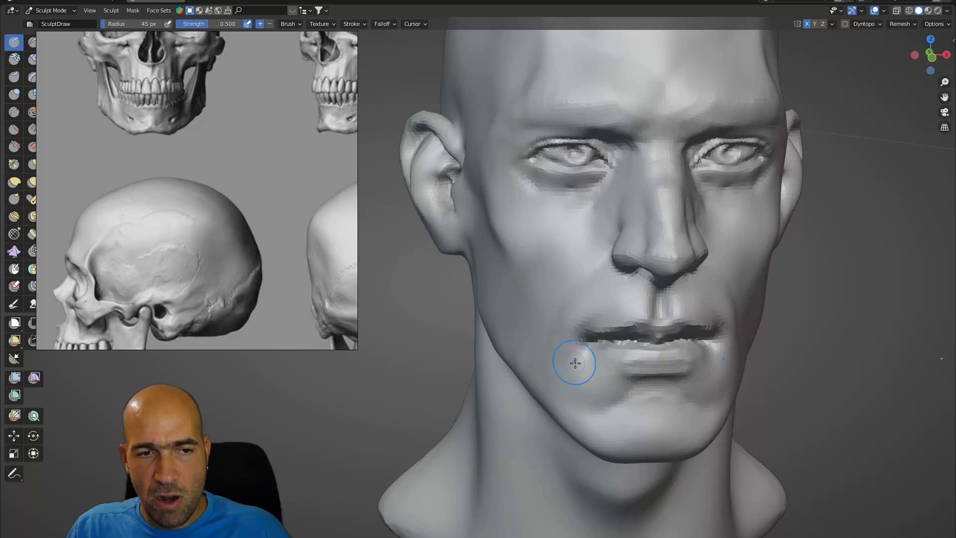
middle_click_drag(576, 362, 600, 315)
key("c")
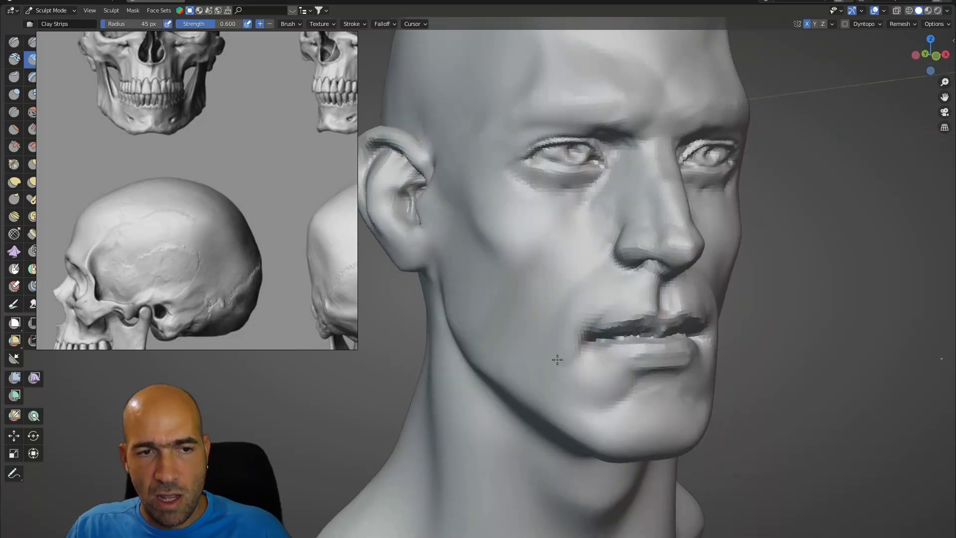
mouse_move(587, 374)
middle_mouse_down()
mouse_move(678, 356)
mouse_move(546, 299)
middle_mouse_up()
Step: Set the Grab brush radius to 82 px and examine the ear's shape and placement from the side and front
middle_click_drag(472, 216, 633, 243)
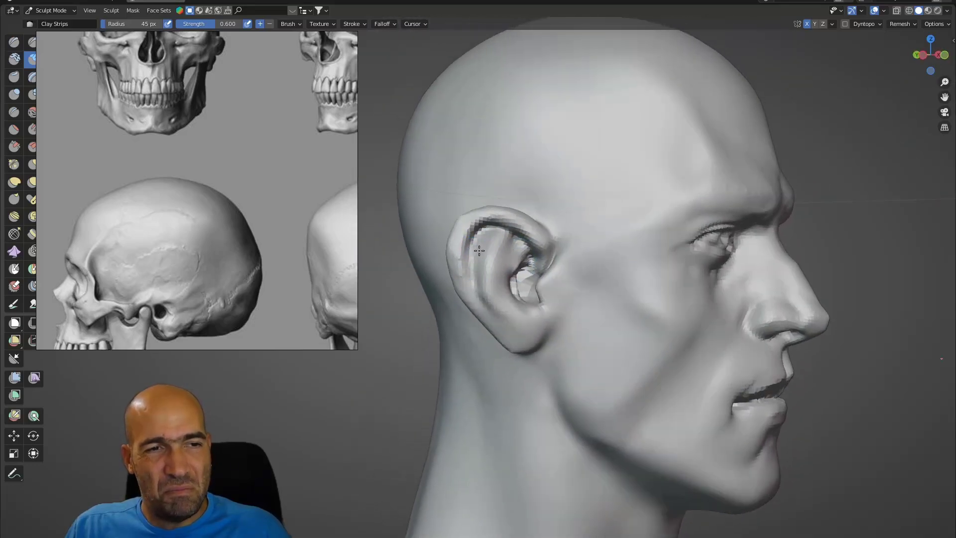
scroll(498, 244, "up", 1)
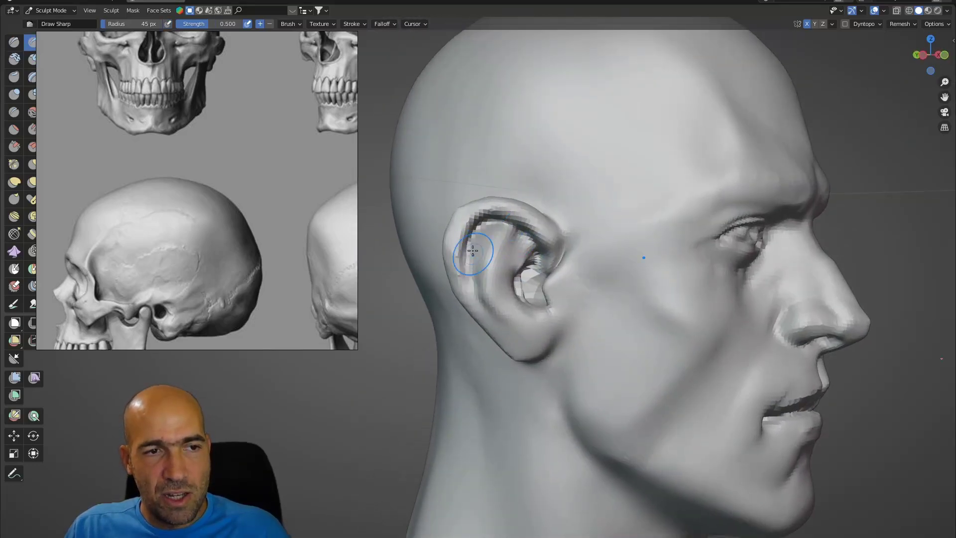
mouse_move(472, 251)
middle_mouse_down()
mouse_move(493, 259)
mouse_move(505, 221)
middle_mouse_up()
key("g")
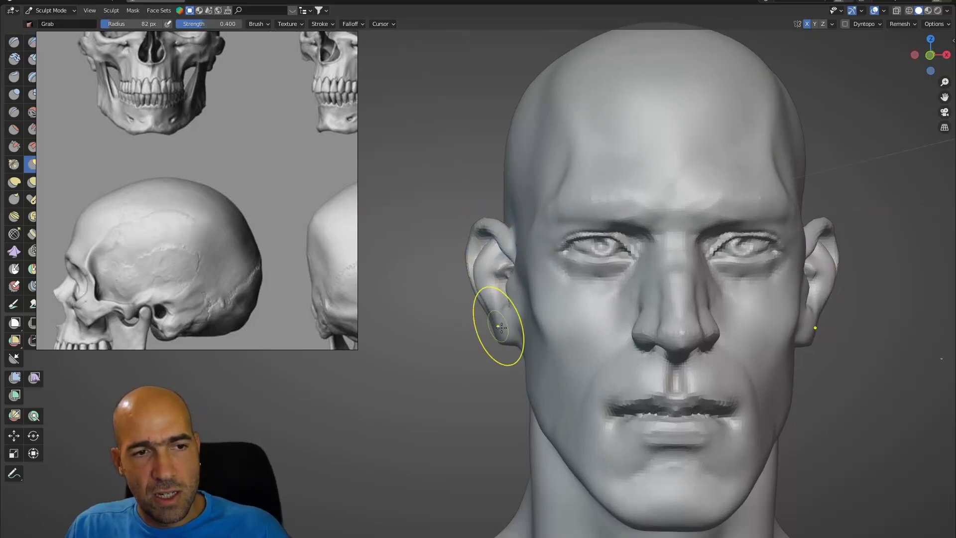
scroll(496, 308, "down", 3)
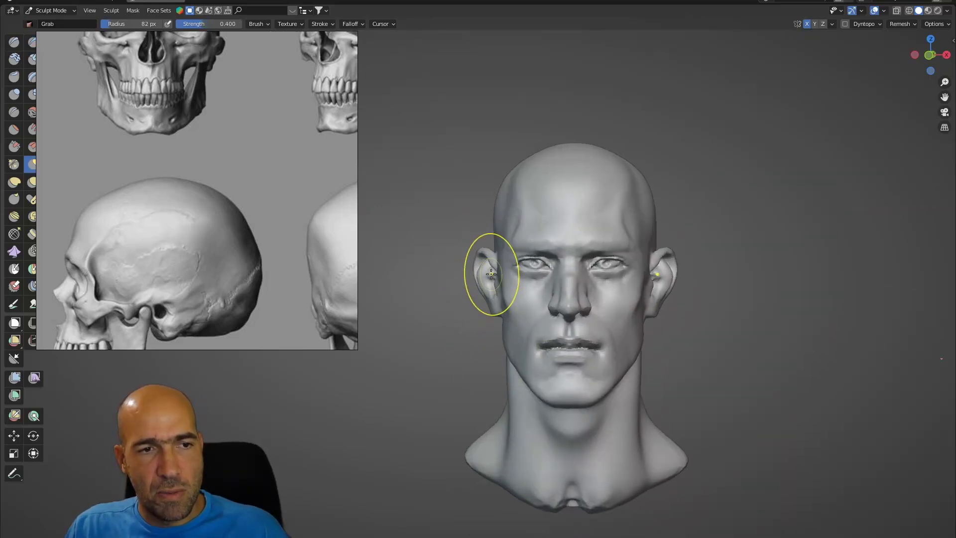
mouse_move(490, 249)
middle_mouse_down()
mouse_move(536, 220)
mouse_move(515, 251)
middle_mouse_up()
scroll(528, 227, "up", 2)
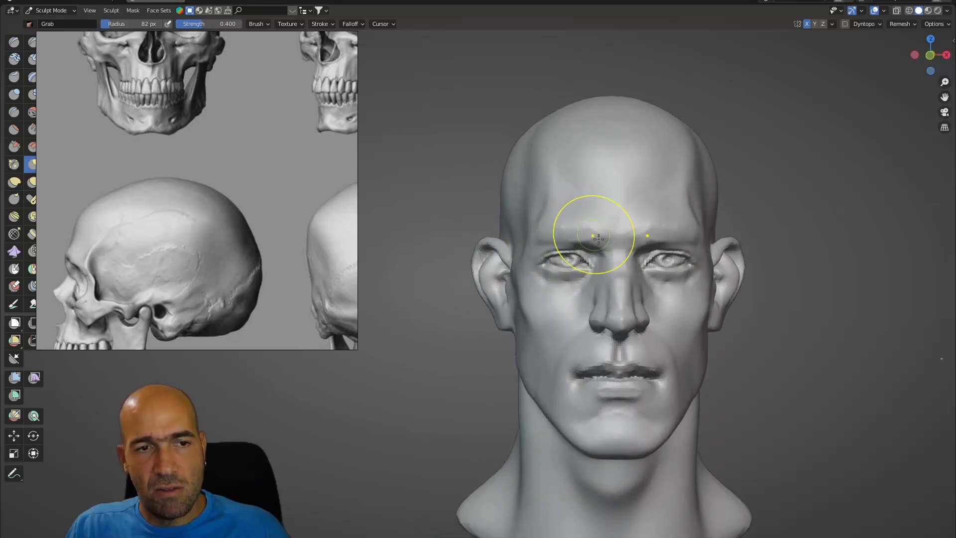
Step: Examine the face's overall proportions, cheeks and eye area from the front and three-quarter views
scroll(659, 280, "down", 3)
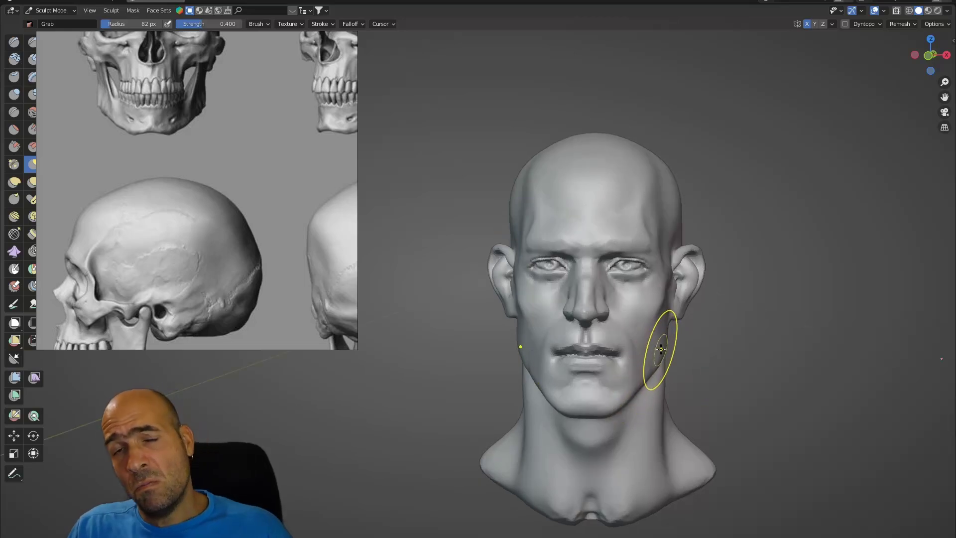
middle_click_drag(671, 349, 581, 381)
scroll(674, 333, "up", 2)
scroll(660, 363, "up", 2)
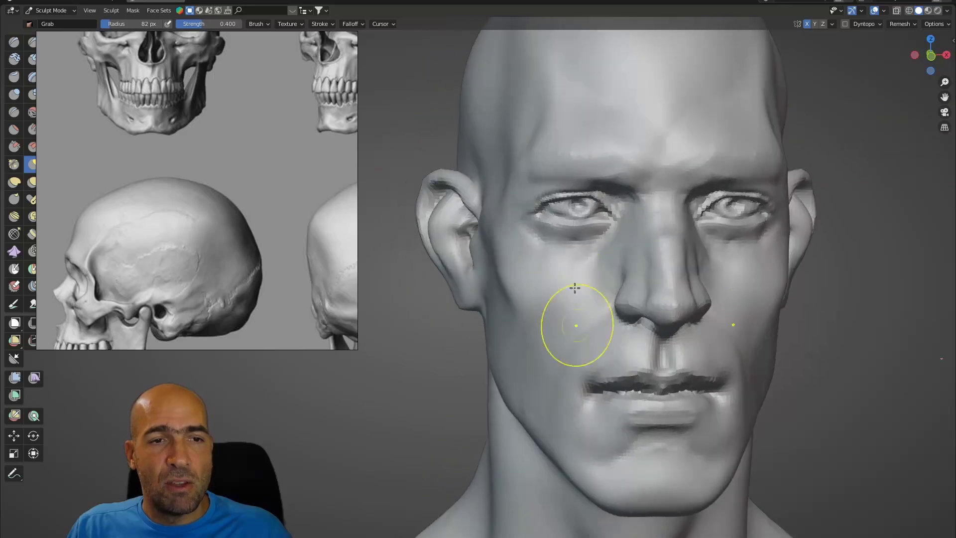
middle_click_drag(572, 282, 598, 270)
scroll(540, 270, "down", 2)
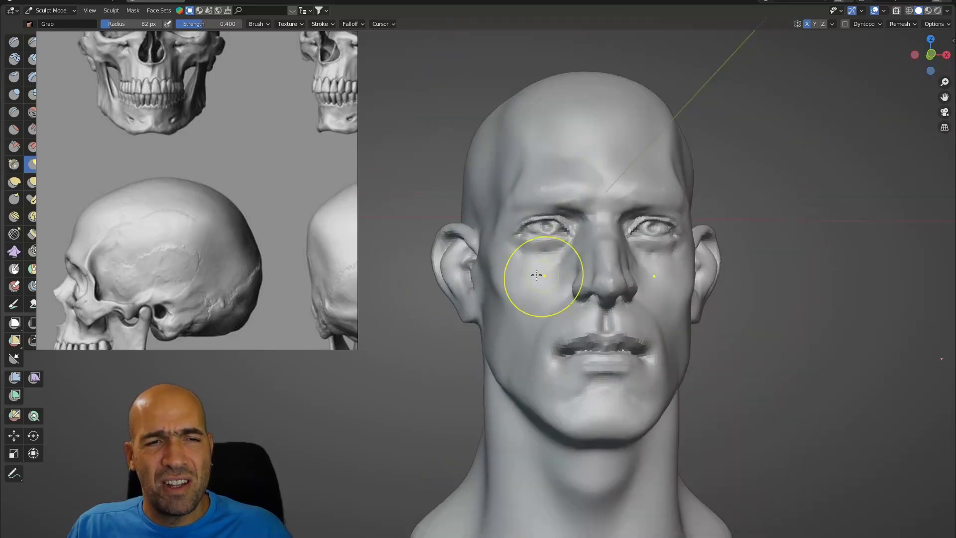
middle_click_drag(536, 275, 664, 258)
scroll(571, 291, "down", 1)
scroll(570, 283, "up", 3)
scroll(662, 269, "down", 5)
Step: Switch to Object Mode and add a UV sphere at the 3D cursor
key("ctrl+Tab")
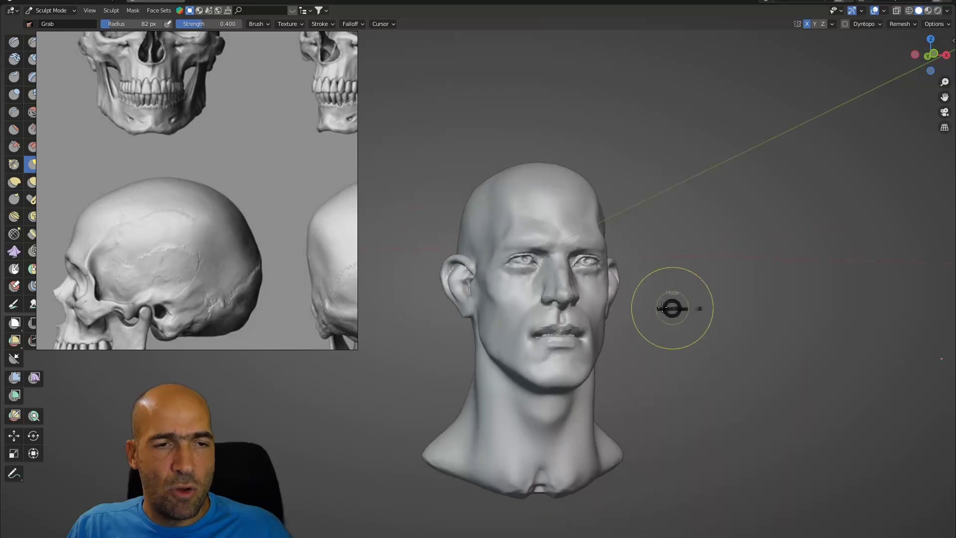
key("shift+a")
mouse_move(605, 313)
left_click(668, 342)
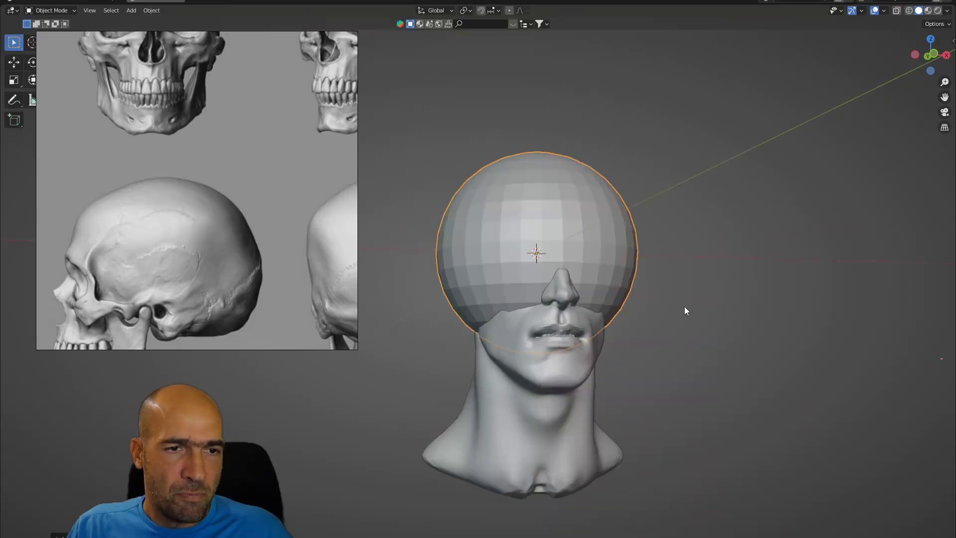
Step: Scale the sphere's mesh down in Edit Mode and move it beside the head at eye height
key("Tab")
middle_click_drag(692, 286, 704, 294)
key("s")
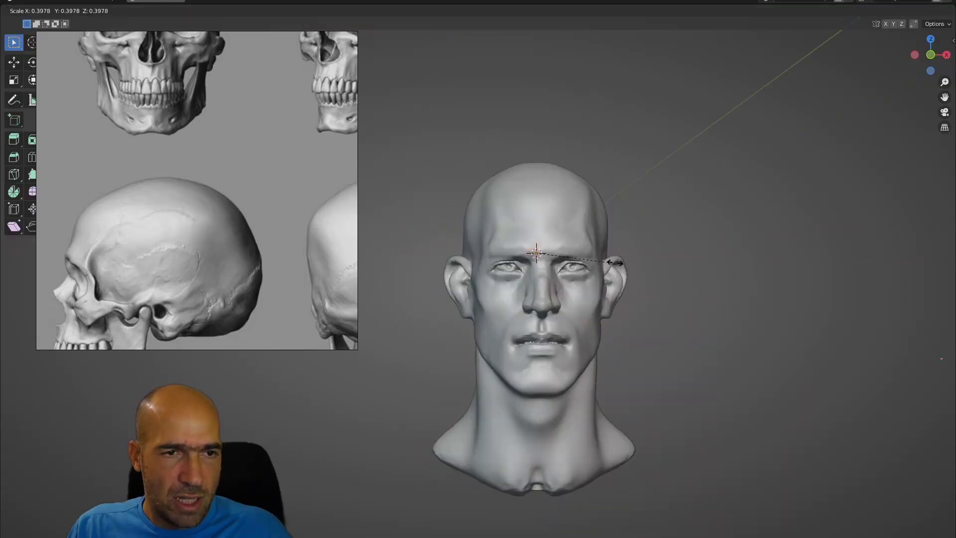
left_click(591, 266)
key("g")
left_click(481, 288)
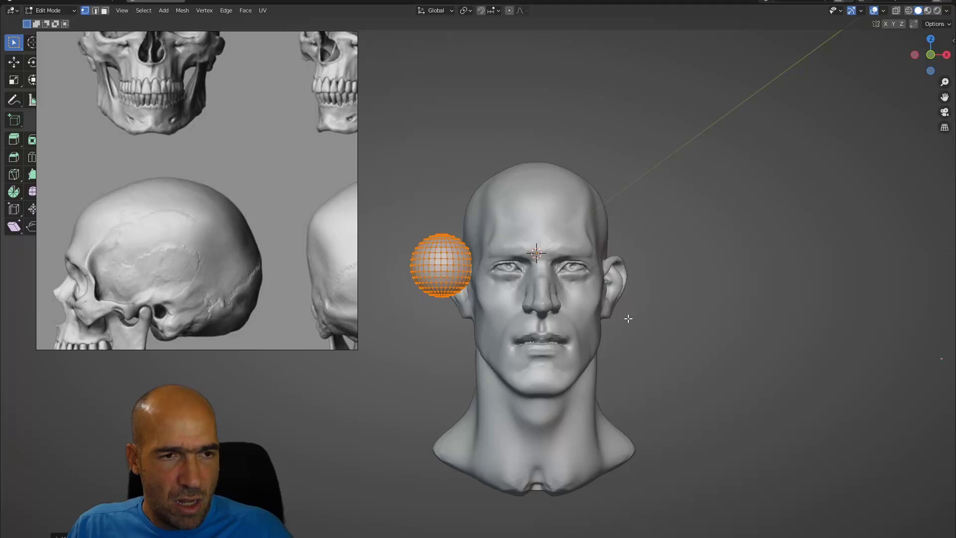
Step: Select the whole sphere mesh, shrink it further and move it forward toward the eye from the side view
key("alt+a")
key("a")
key("s")
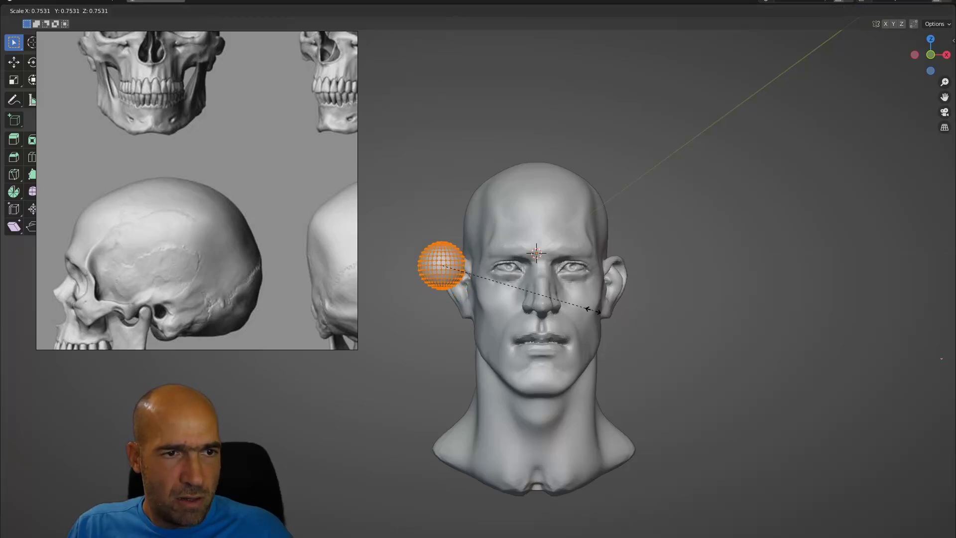
left_click(550, 298)
scroll(558, 294, "up", 4)
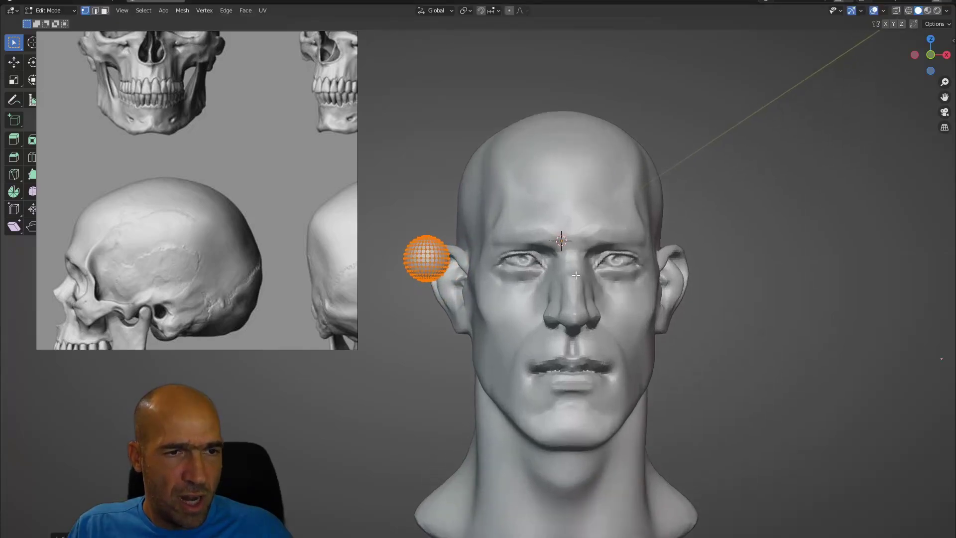
middle_click_drag(575, 289, 659, 310)
key("g")
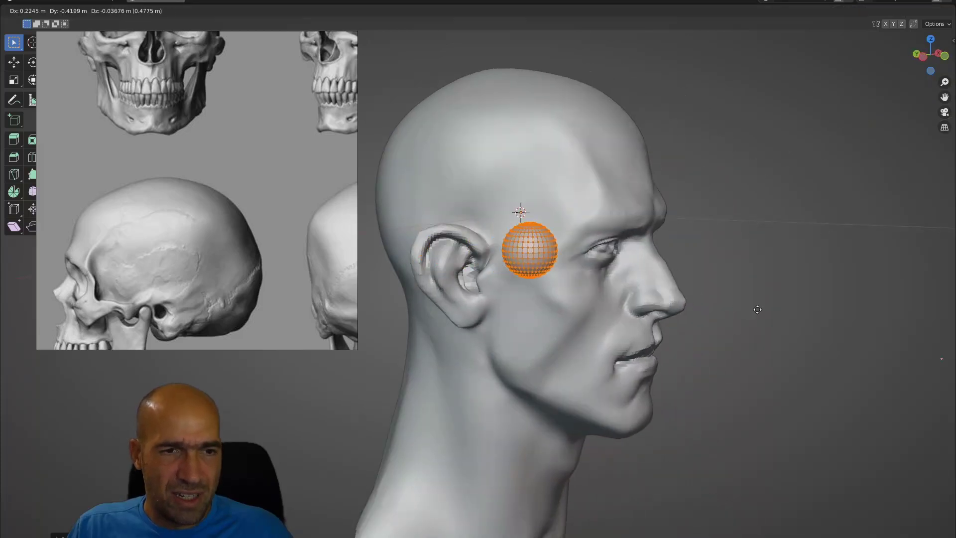
left_click(811, 314)
Step: Scale the sphere down to eyeball size and move it over the character's right eye from the front
middle_click_drag(811, 313, 751, 308)
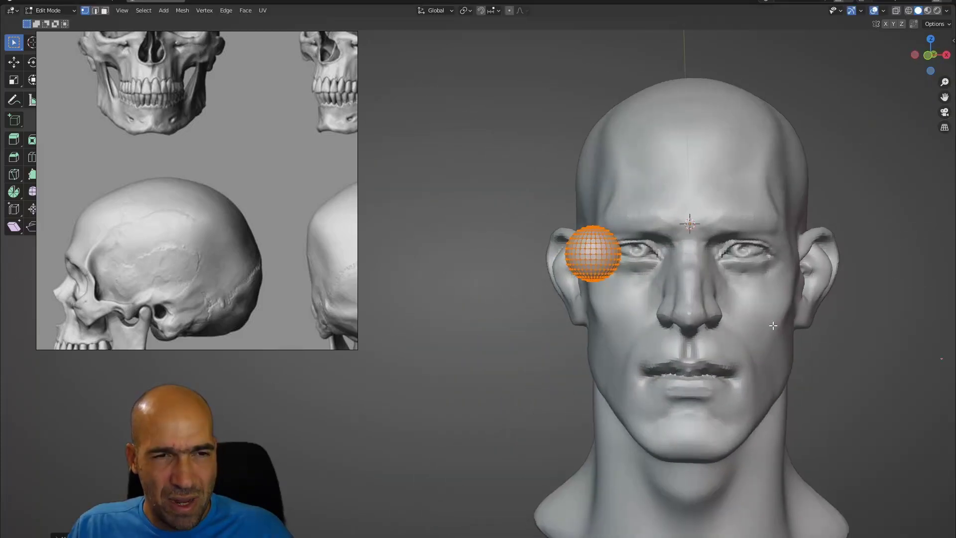
key("s")
left_click(758, 323)
key("g")
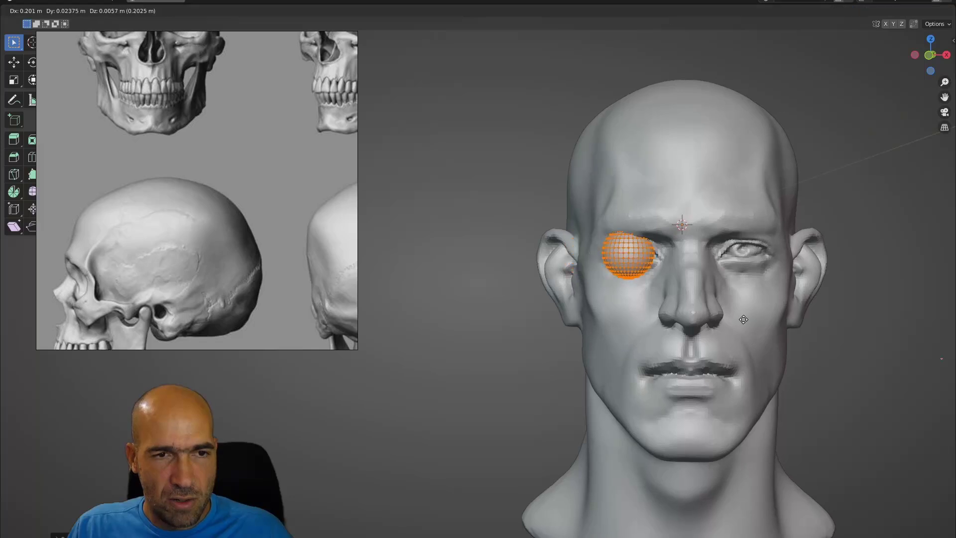
left_click(749, 320)
key("s")
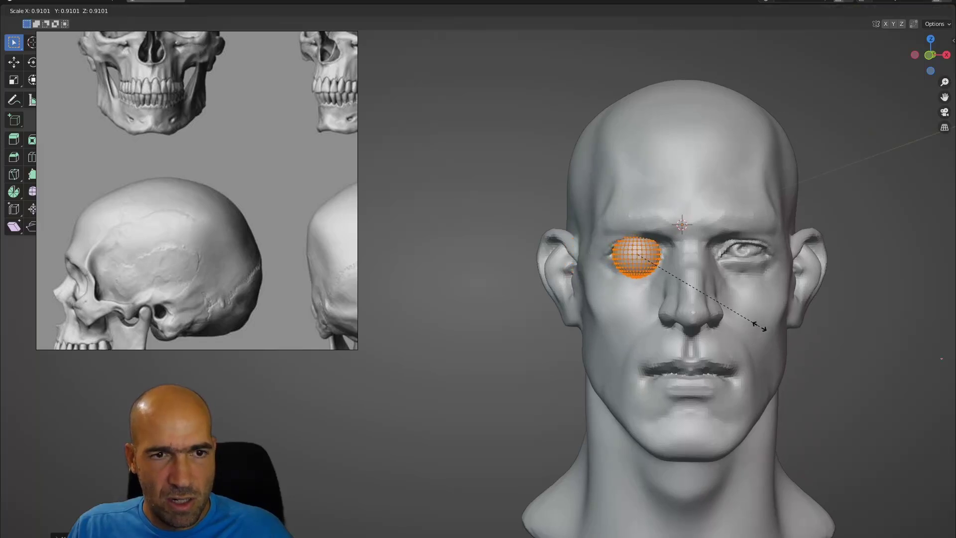
left_click(760, 327)
Step: Position the eyeball sphere inside the right eye socket from several angles and return to Object Mode
middle_click_drag(762, 321, 677, 280)
key("g")
left_click(759, 313)
key("g")
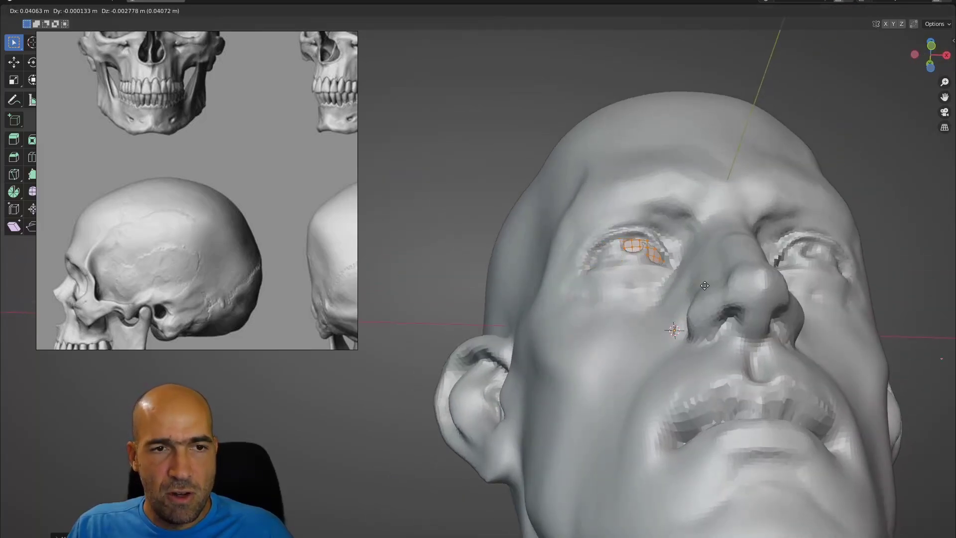
left_click(699, 279)
middle_click_drag(698, 279, 671, 309)
key("g")
left_click(713, 312)
scroll(669, 303, "down", 1)
key("Tab")
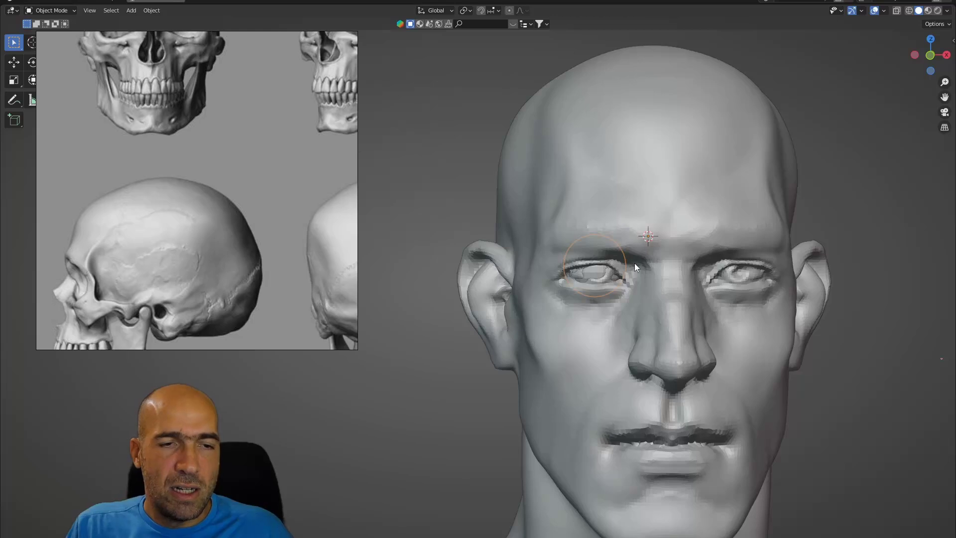
Step: Shade the eyeball sphere smooth and switch it to Sculpt Mode
right_click(634, 263)
key("Escape")
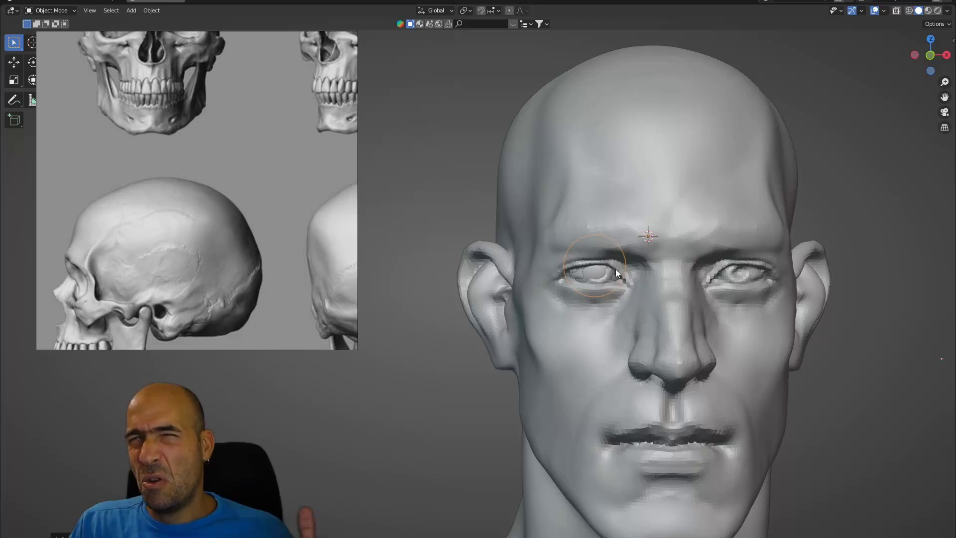
right_click(580, 273)
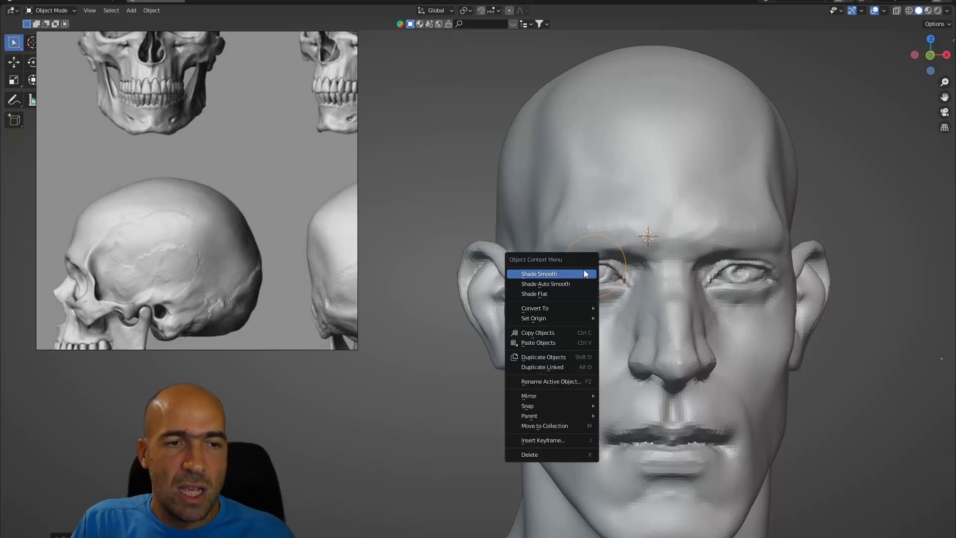
key("ctrl+Tab")
left_click(651, 279)
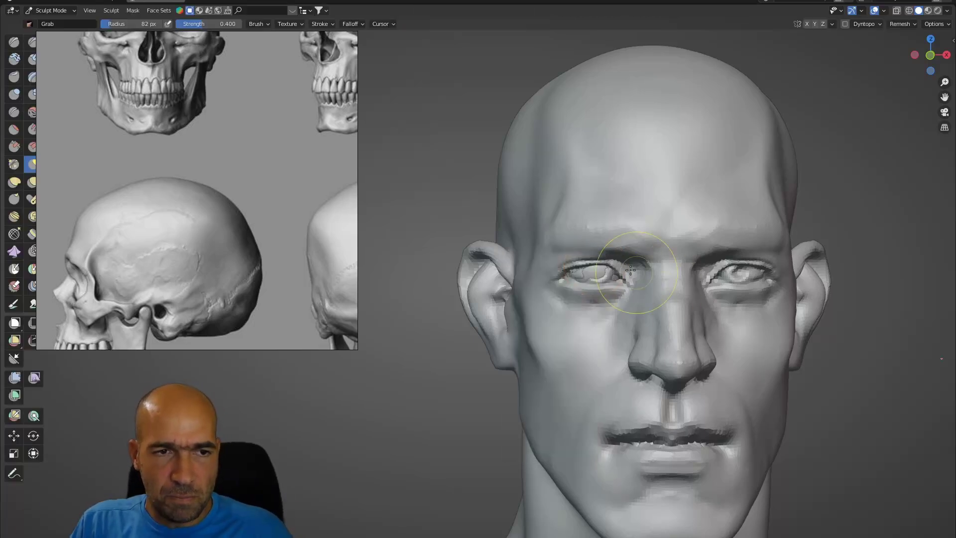
Step: Mirror the eyeball into the other eye socket and make the head the active object for sculpting
right_click(598, 265)
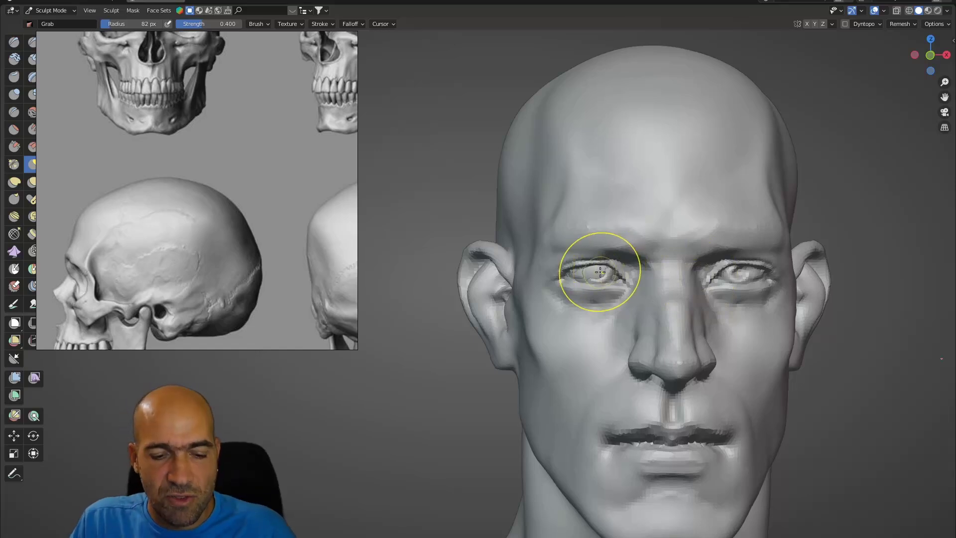
key("q")
left_click(600, 273)
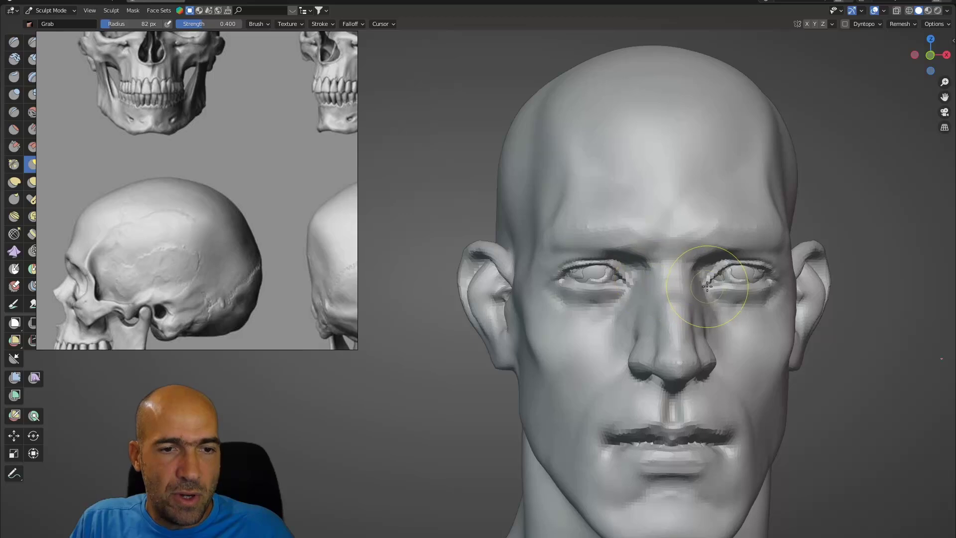
scroll(707, 286, "down", 3)
scroll(705, 292, "up", 3)
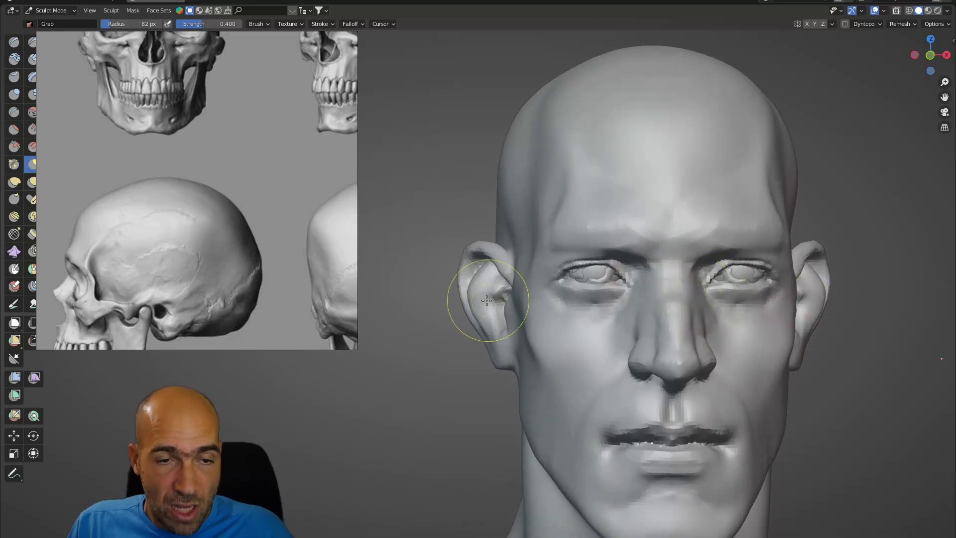
middle_click_drag(592, 363, 625, 380)
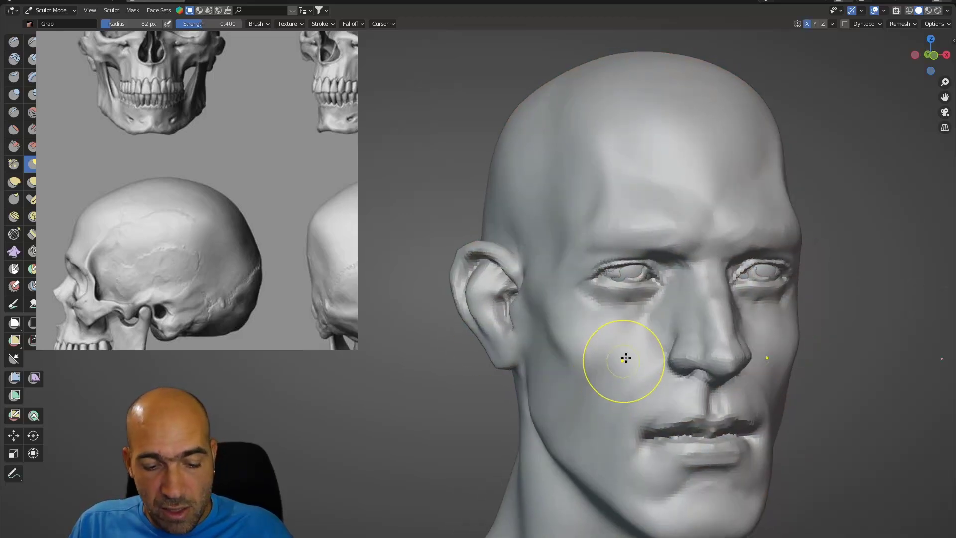
Step: Define the lower eyelid along the eyeball with the Draw Sharp brush at a 36 px radius
key("2")
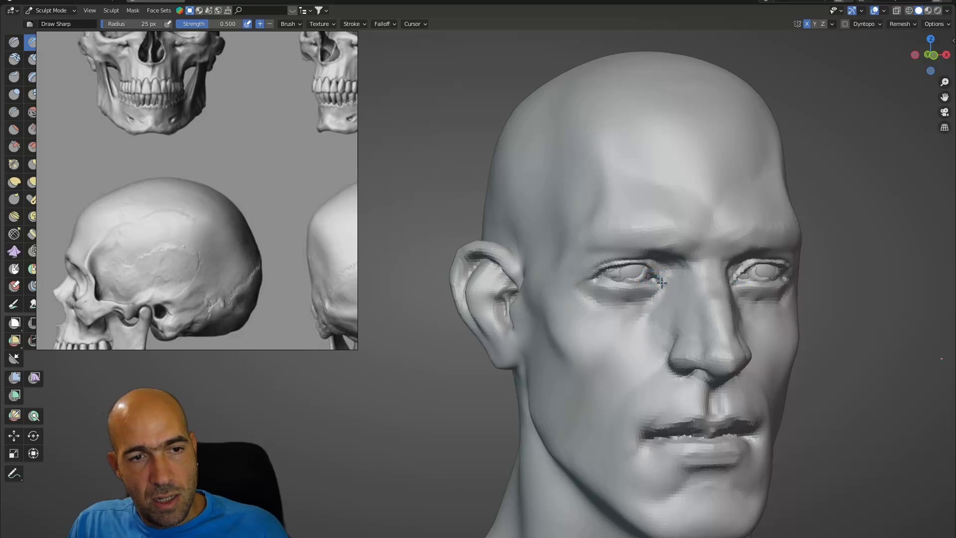
middle_click_drag(662, 283, 613, 280)
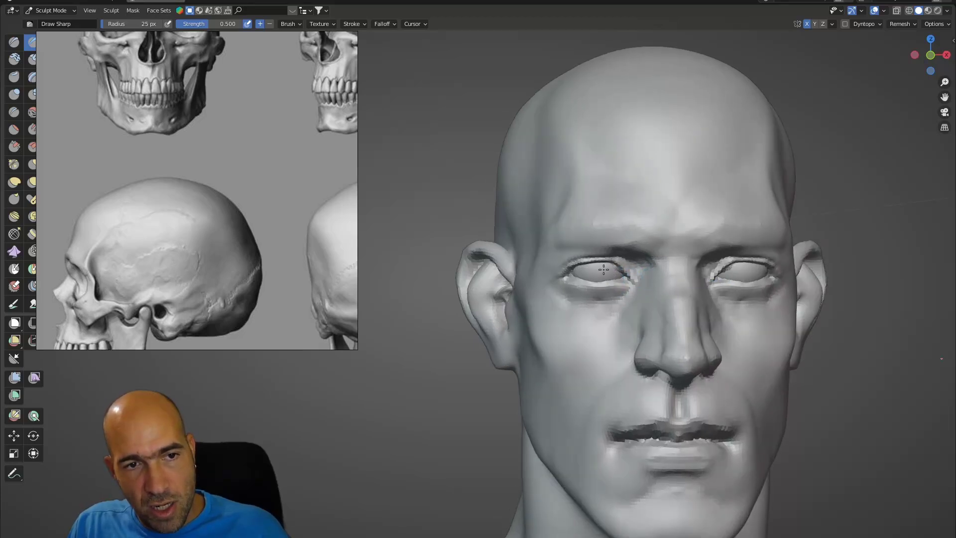
middle_click_drag(625, 293, 697, 274, "ctrl")
middle_click_drag(697, 274, 597, 291, "shift")
mouse_move(536, 285)
left_mouse_down()
mouse_move(605, 295)
mouse_move(671, 289)
left_mouse_up()
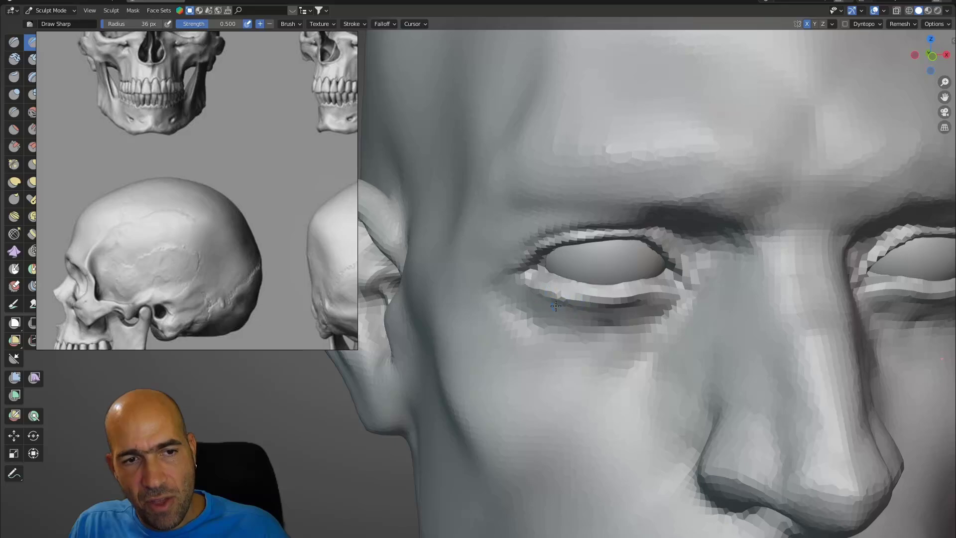
middle_click_drag(642, 306, 626, 308)
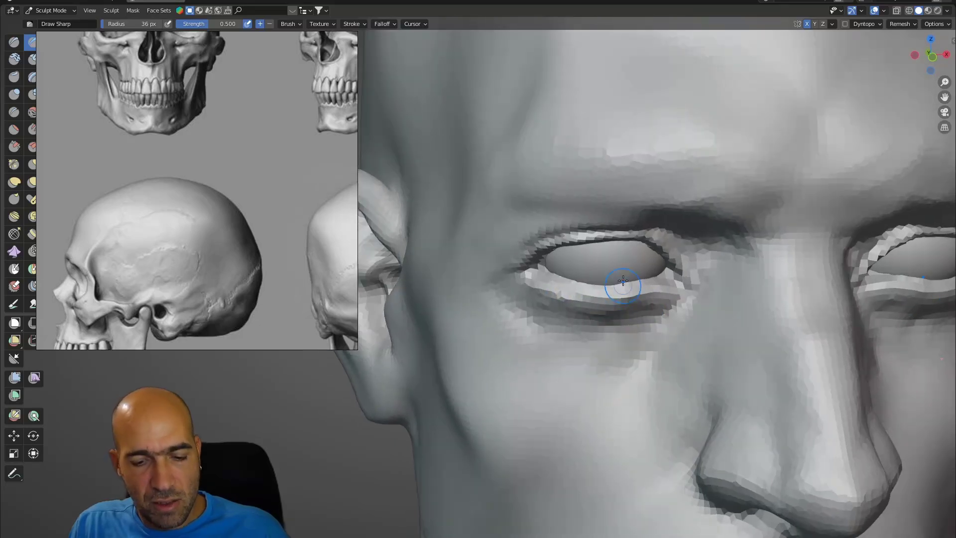
Step: Fit the upper eyelid around the eyeball with the Grab brush at 92 px and refine its inner half with Draw Sharp
key("p")
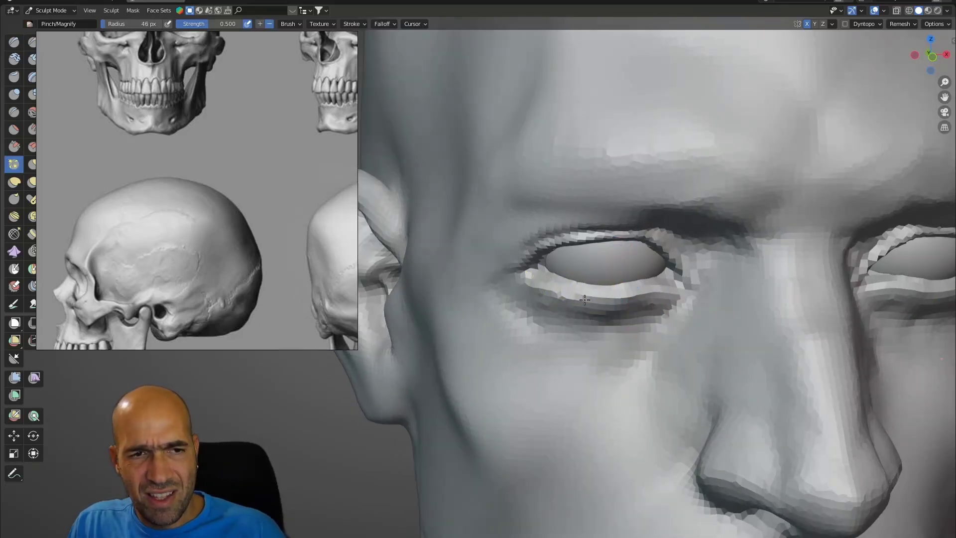
mouse_move(640, 294)
middle_mouse_down()
mouse_move(637, 224)
mouse_move(632, 255)
middle_mouse_up()
key("g")
key("bracketright")
key("bracketright")
key("bracketright")
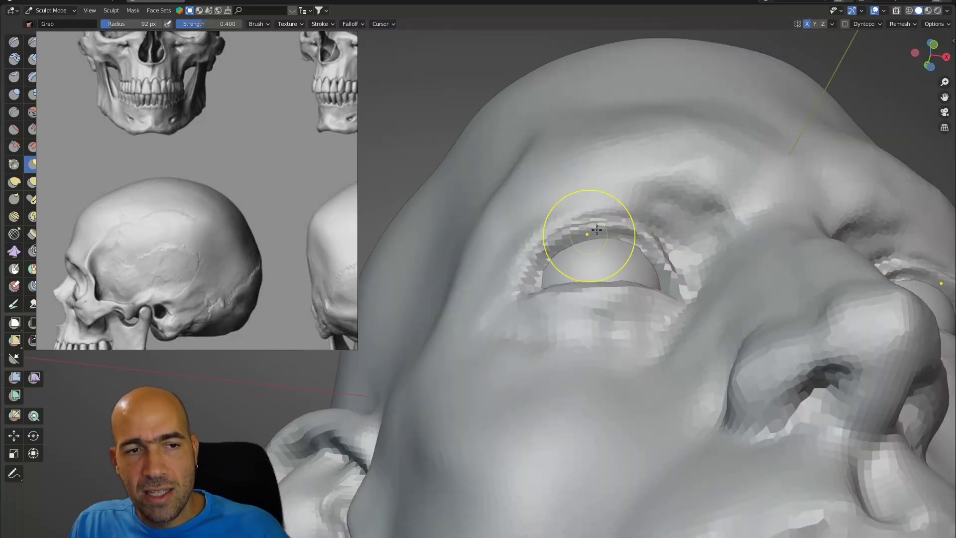
middle_click_drag(596, 229, 605, 277)
middle_click_drag(665, 256, 669, 266)
key("d")
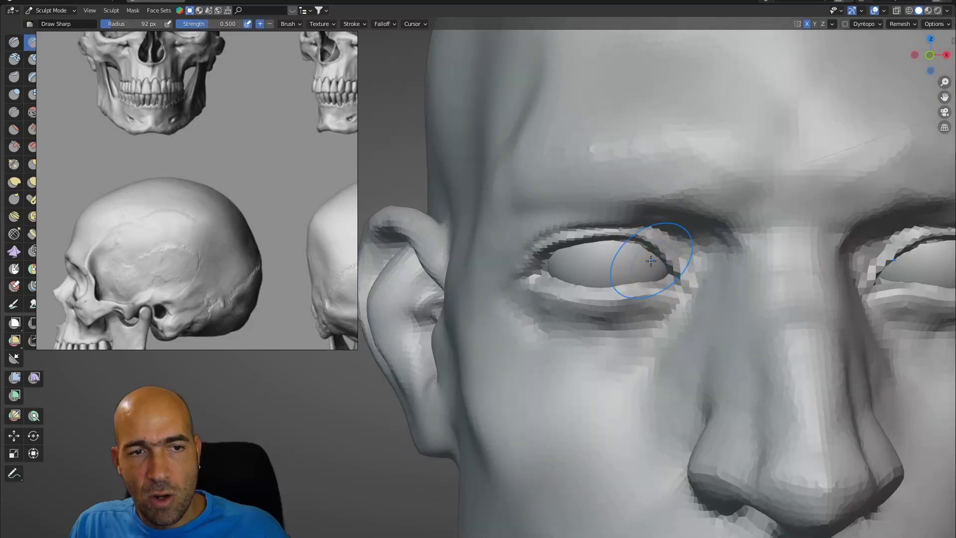
left_click_drag(650, 260, 618, 241)
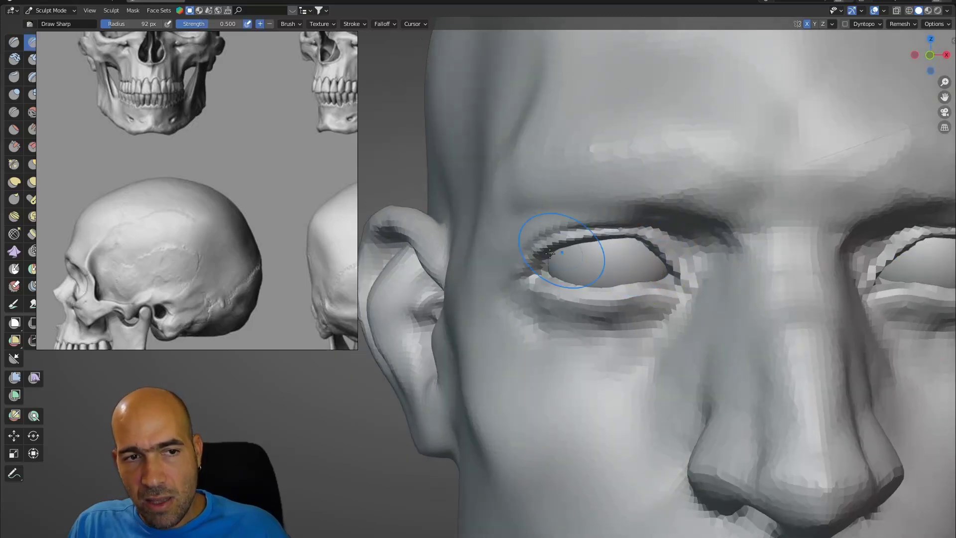
Step: Pull the outer corner of the upper eyelid outward and slightly down with the Grab brush
scroll(578, 266, "down", 3)
middle_click_drag(582, 274, 640, 282)
scroll(552, 291, "up", 2)
middle_click_drag(548, 275, 556, 274)
key("g")
left_click_drag(548, 249, 537, 256)
middle_click_drag(533, 220, 524, 221)
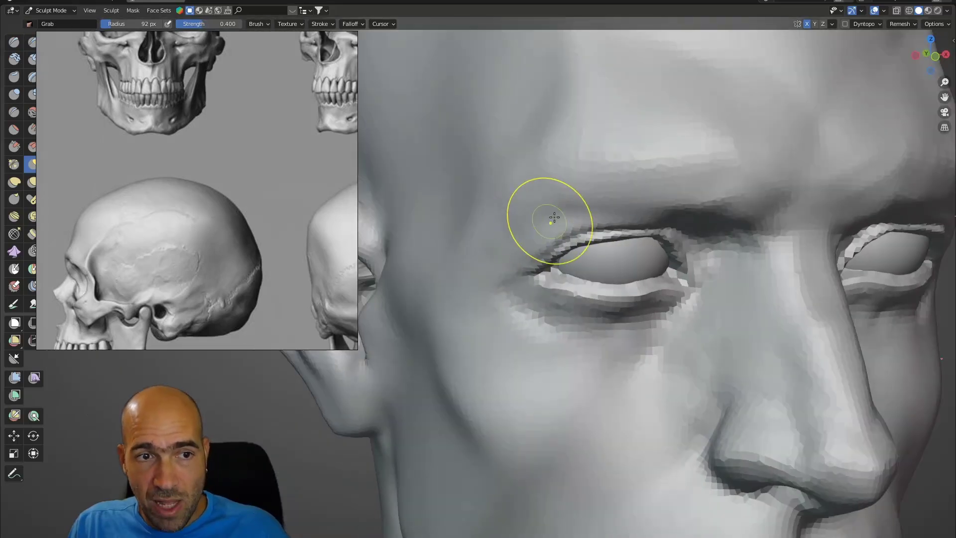
middle_click_drag(591, 254, 609, 249)
middle_click_drag(542, 301, 521, 295)
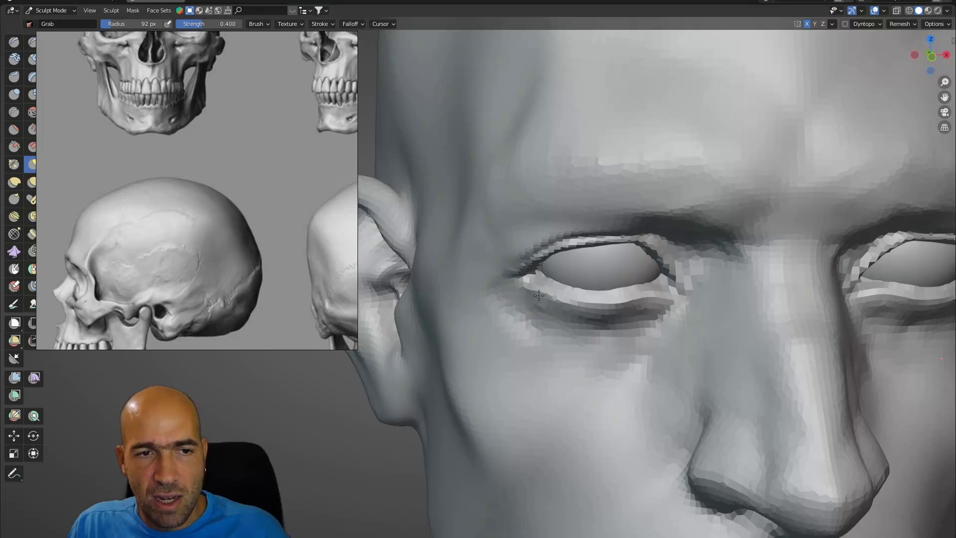
Step: Thicken the outer rim of the ear with the Inflate/Deflate brush at a 65 px radius
scroll(590, 317, "down", 5)
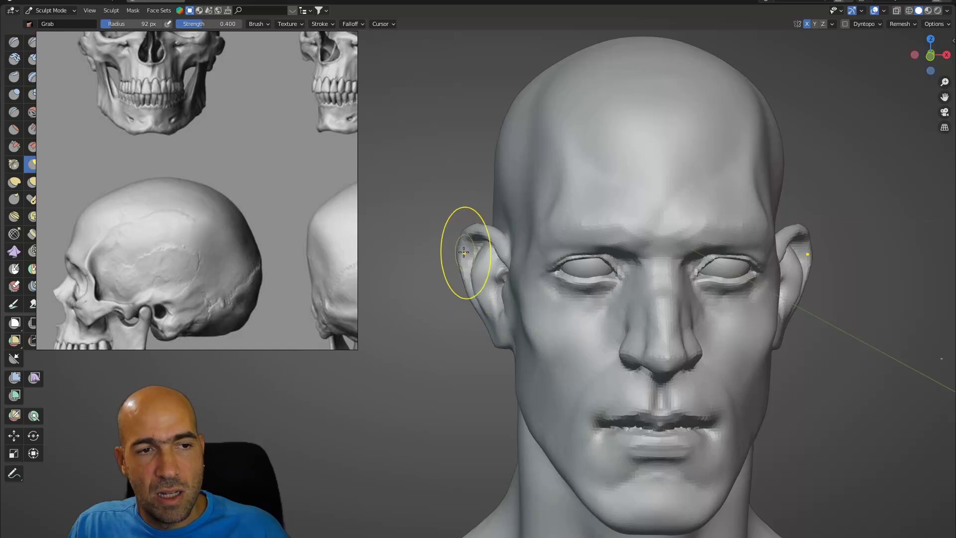
middle_click_drag(488, 255, 533, 245)
key("i")
key("bracketleft")
left_click_drag(568, 225, 474, 213)
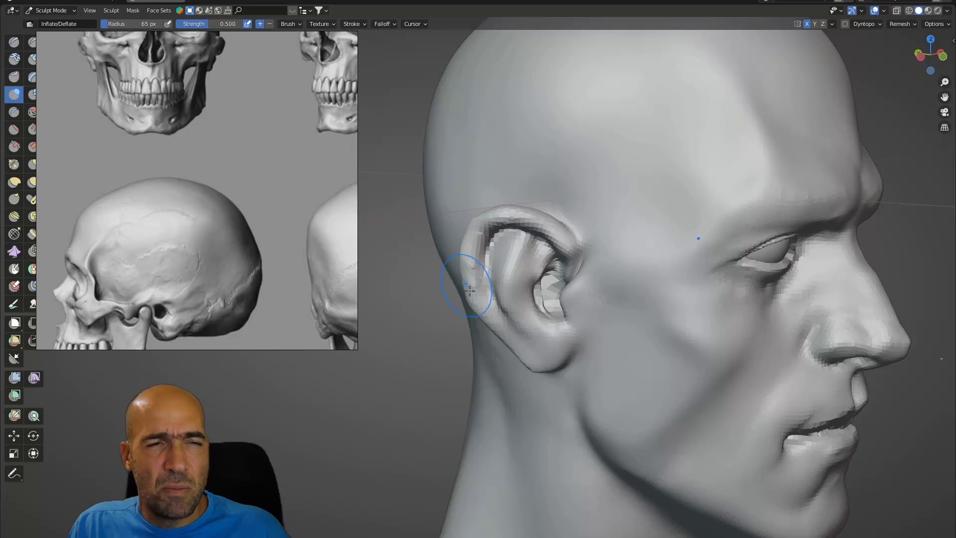
Step: Carve the groove inside the ear's outer rim with the Draw Sharp brush at 65 px
mouse_move(527, 289)
middle_mouse_down()
mouse_move(485, 246)
mouse_move(498, 224)
mouse_move(488, 231)
middle_mouse_up()
key("d")
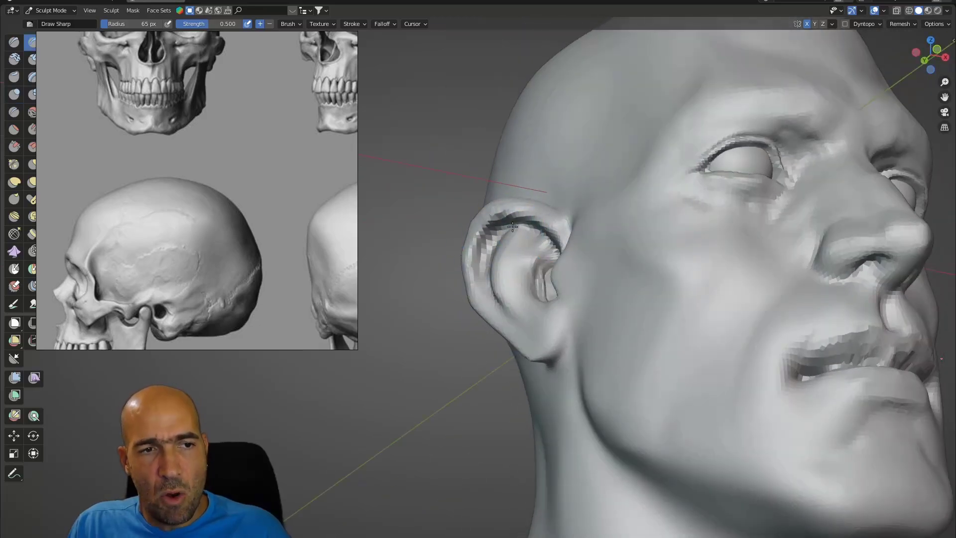
middle_click_drag(543, 235, 500, 253)
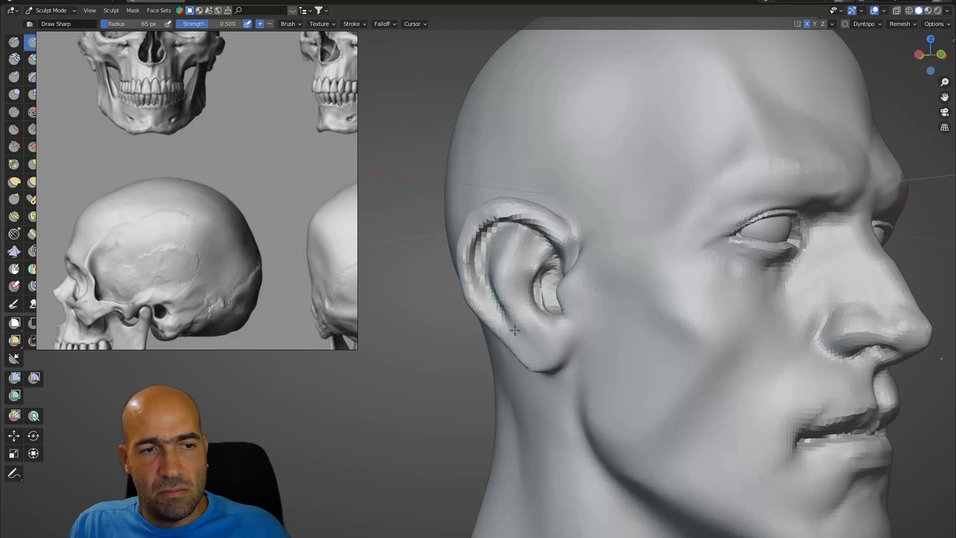
Step: Push the ear's inner fold back toward the rim with the Grab brush at a 97 px radius
middle_click_drag(515, 330, 495, 208)
key("g")
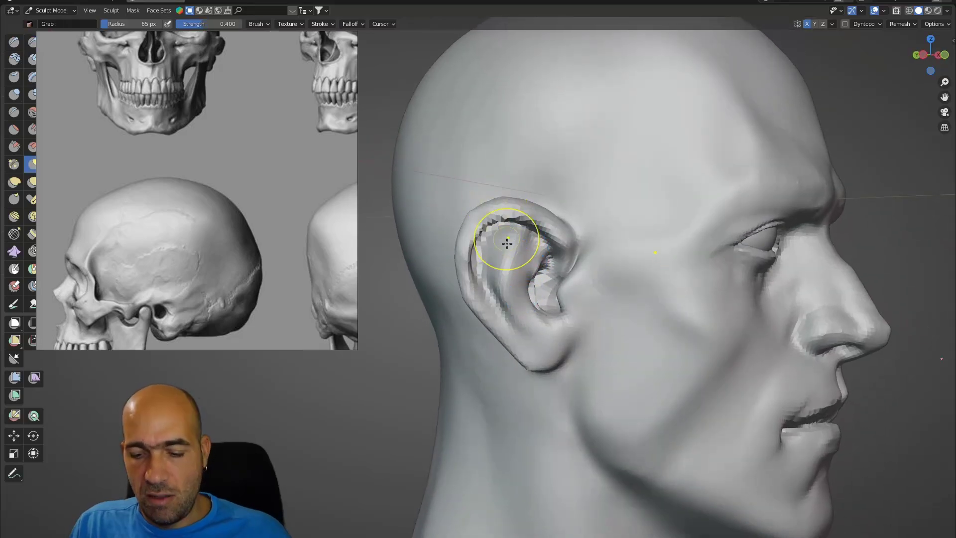
key("bracketright")
key("bracketright")
key("bracketright")
key("bracketright")
left_click_drag(501, 253, 492, 255)
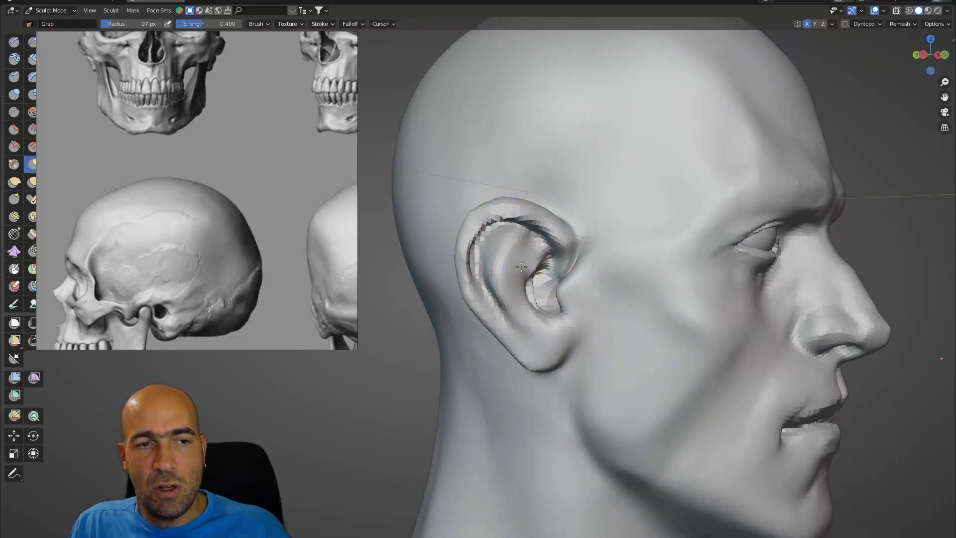
Step: Nudge the lower eyelid against the eyeball from above with the Grab brush at a 78 px radius
mouse_move(751, 251)
middle_mouse_down()
mouse_move(683, 271)
mouse_move(618, 320)
mouse_move(573, 302)
mouse_move(584, 337)
middle_mouse_up()
scroll(573, 301, "up", 3)
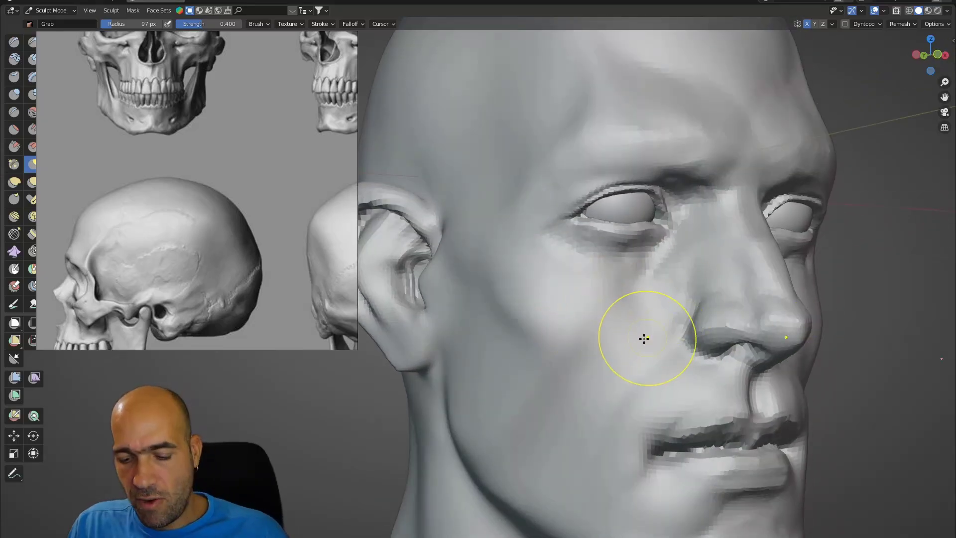
key("bracketleft")
key("bracketleft")
mouse_move(689, 359)
middle_mouse_down()
mouse_move(689, 330)
mouse_move(646, 335)
mouse_move(661, 356)
mouse_move(602, 316)
mouse_move(649, 283)
middle_mouse_up()
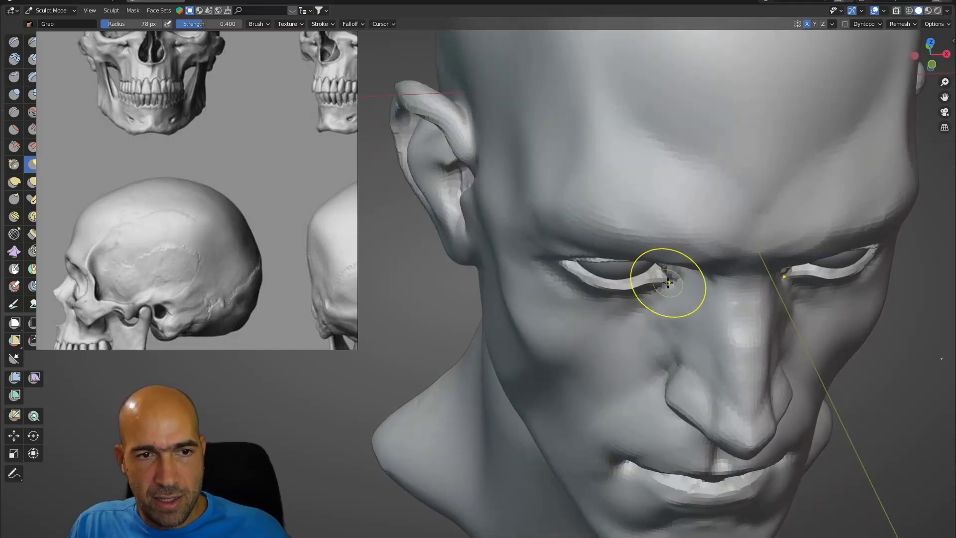
left_click_drag(592, 282, 590, 278)
middle_click_drag(558, 256, 546, 224)
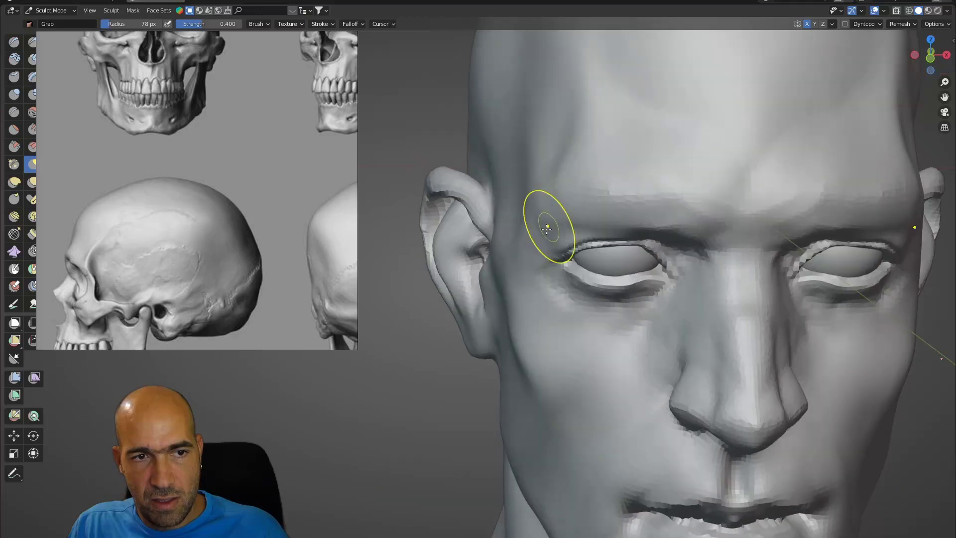
Step: Adjust the outline of the upper forehead in three-quarter view with the Grab brush at a 128 px radius
scroll(558, 265, "down", 3)
mouse_move(555, 265)
middle_mouse_down()
mouse_move(548, 275)
mouse_move(541, 264)
middle_mouse_up()
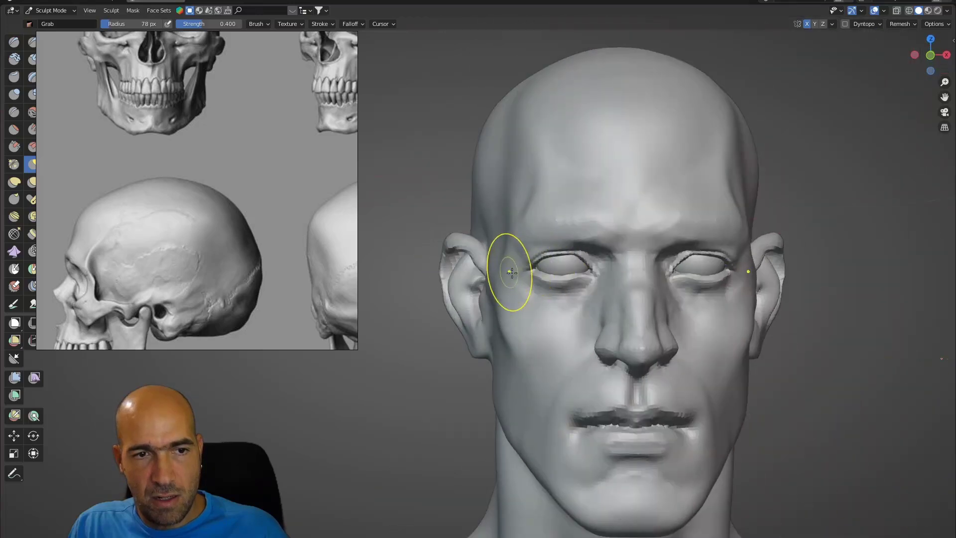
scroll(522, 298, "down", 3)
mouse_move(533, 320)
middle_mouse_down()
mouse_move(587, 321)
mouse_move(577, 326)
middle_mouse_up()
scroll(570, 331, "up", 3)
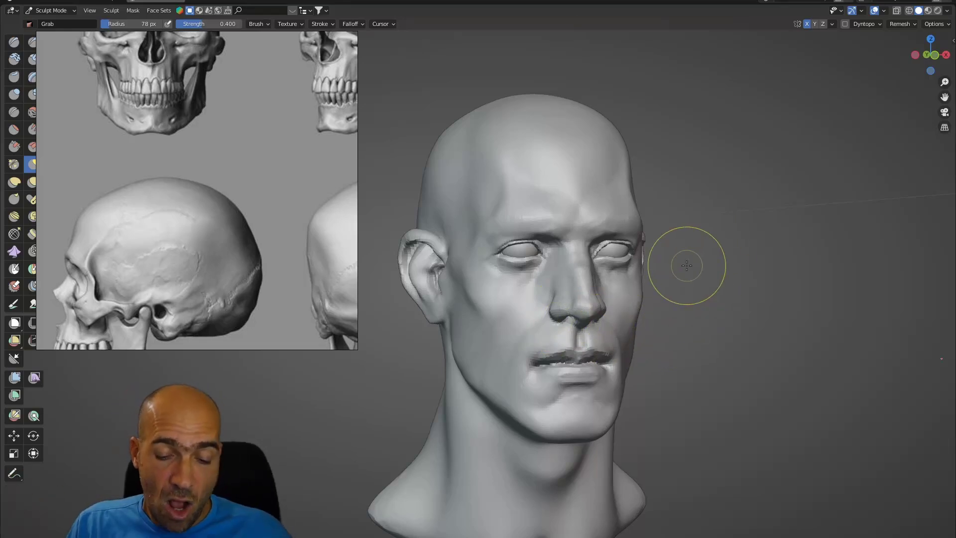
key("bracketright")
key("bracketright")
key("bracketright")
key("bracketright")
key("bracketright")
left_click_drag(624, 137, 622, 139)
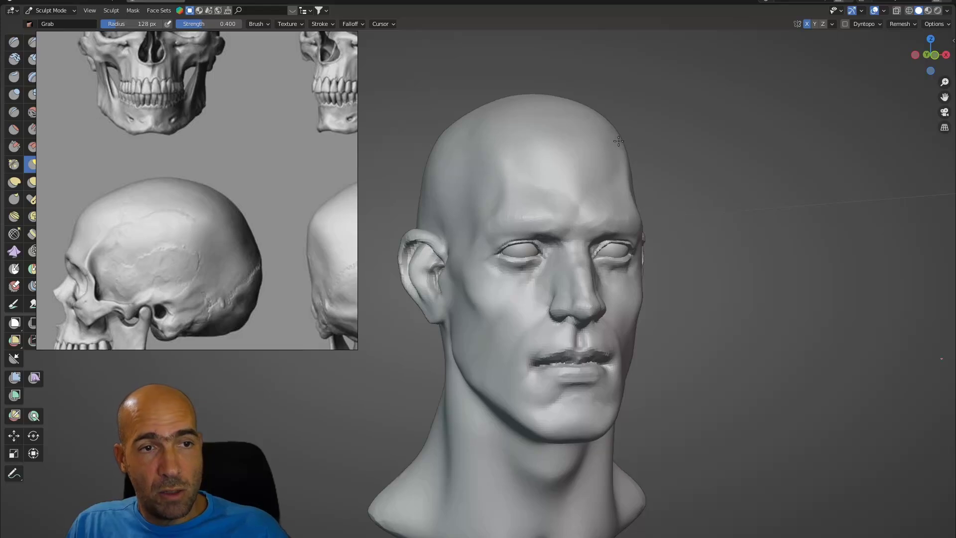
Step: Pull the notch at the front edge of the neck base downward with the Grab brush at 128 px
mouse_move(426, 211)
middle_mouse_down()
mouse_move(405, 229)
mouse_move(433, 224)
middle_mouse_up()
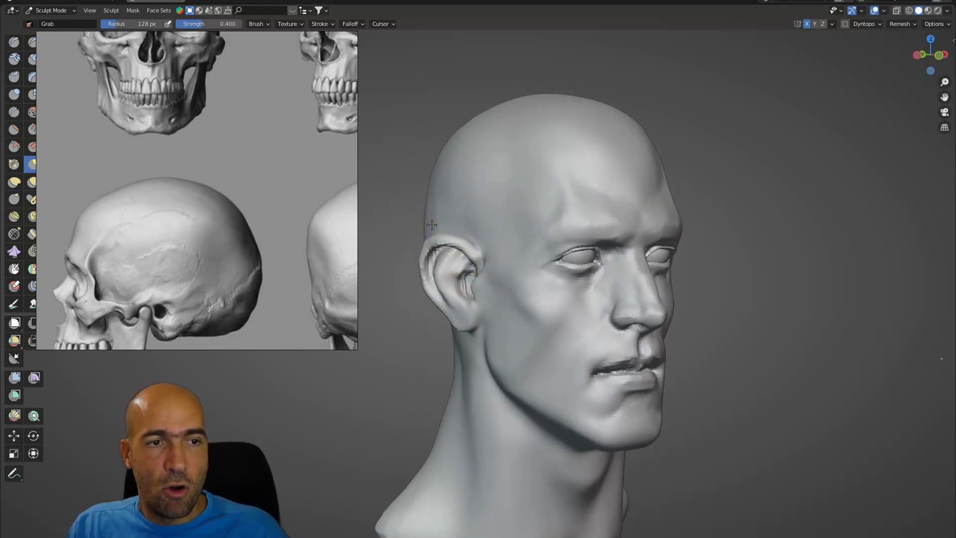
middle_click_drag(508, 216, 465, 228)
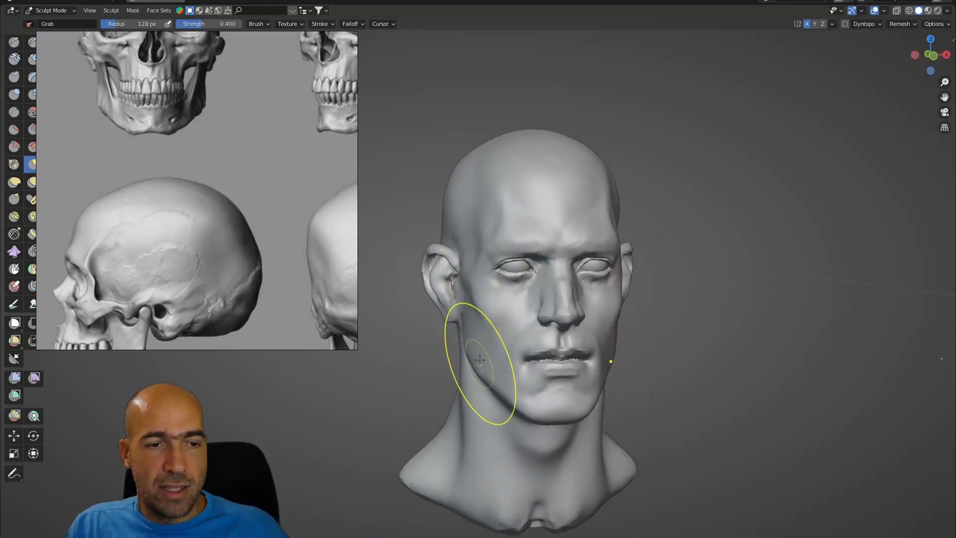
mouse_move(479, 363)
middle_mouse_down()
mouse_move(477, 287)
mouse_move(479, 298)
mouse_move(430, 271)
middle_mouse_up()
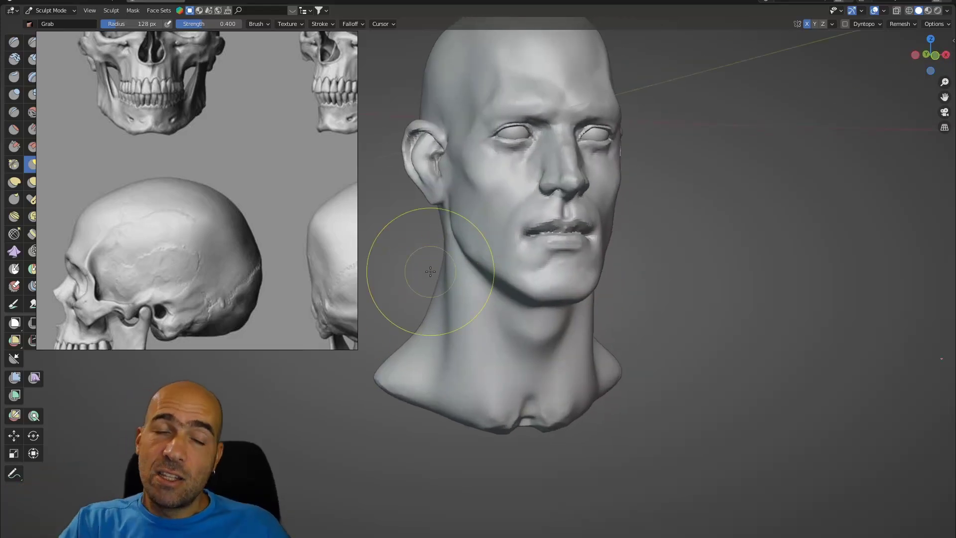
middle_click_drag(480, 401, 510, 420)
left_click_drag(542, 410, 542, 442)
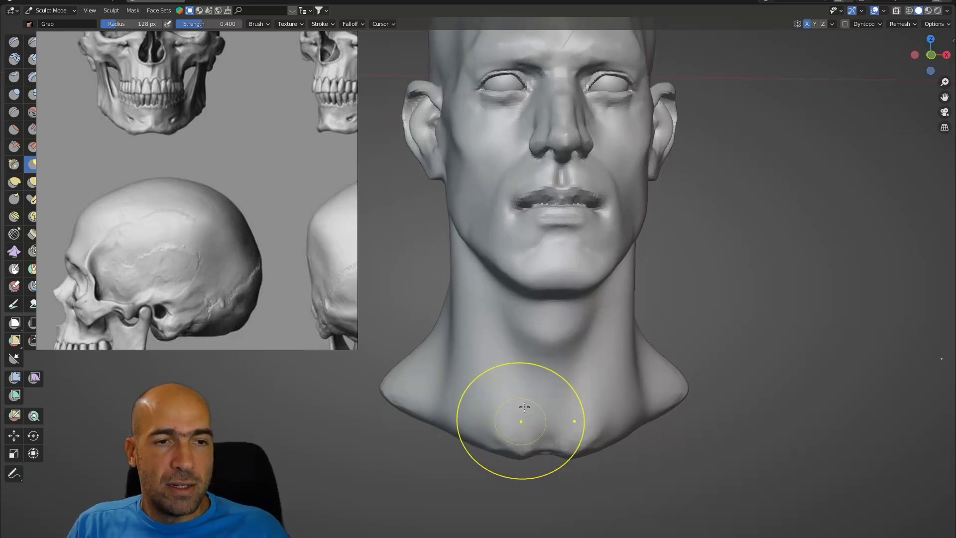
Step: Reshape the lips and mouth corner in three-quarter and side views with the Grab brush at a 92 px radius
middle_click_drag(475, 308, 493, 313)
key("2")
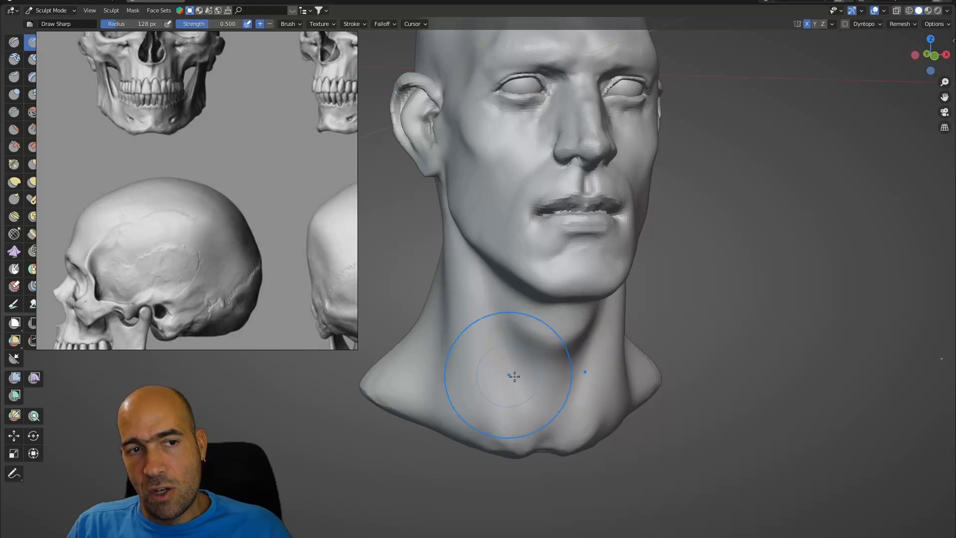
mouse_move(514, 376)
middle_mouse_down()
mouse_move(580, 339)
mouse_move(591, 320)
mouse_move(551, 320)
mouse_move(595, 325)
mouse_move(587, 283)
middle_mouse_up()
scroll(591, 320, "up", 2)
key("g")
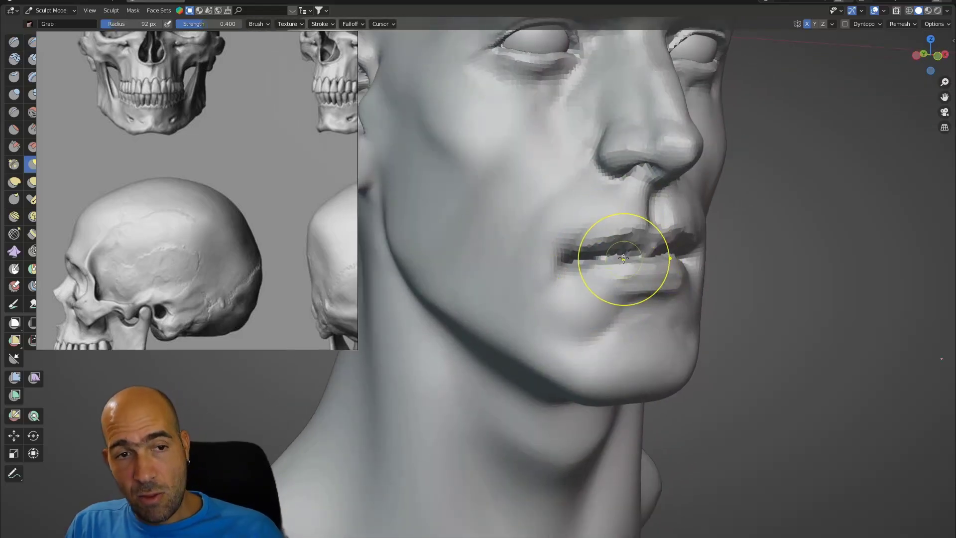
mouse_move(623, 258)
left_mouse_down()
mouse_move(621, 247)
mouse_move(624, 261)
left_mouse_up()
mouse_move(642, 274)
middle_mouse_down()
mouse_move(629, 224)
mouse_move(634, 232)
middle_mouse_up()
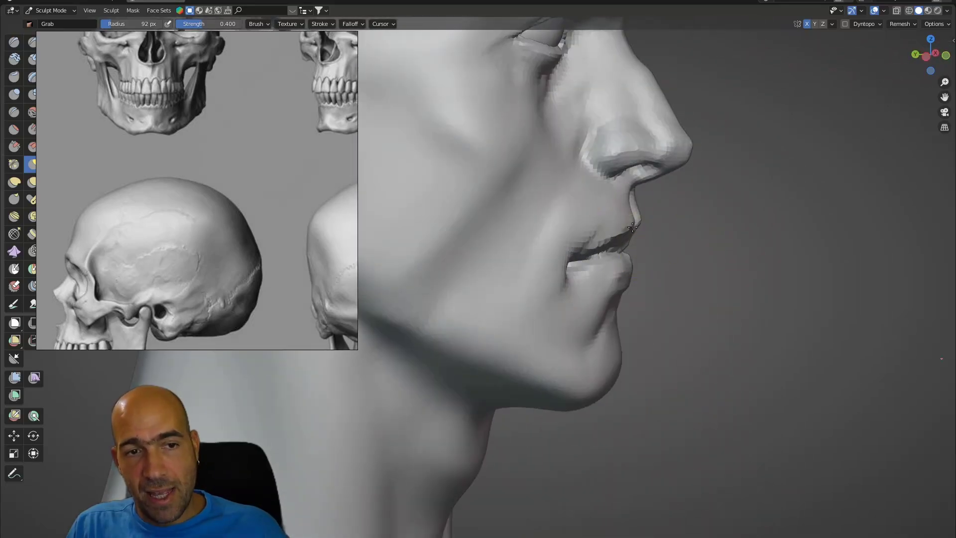
left_click_drag(602, 241, 580, 224)
middle_click_drag(611, 255, 576, 299)
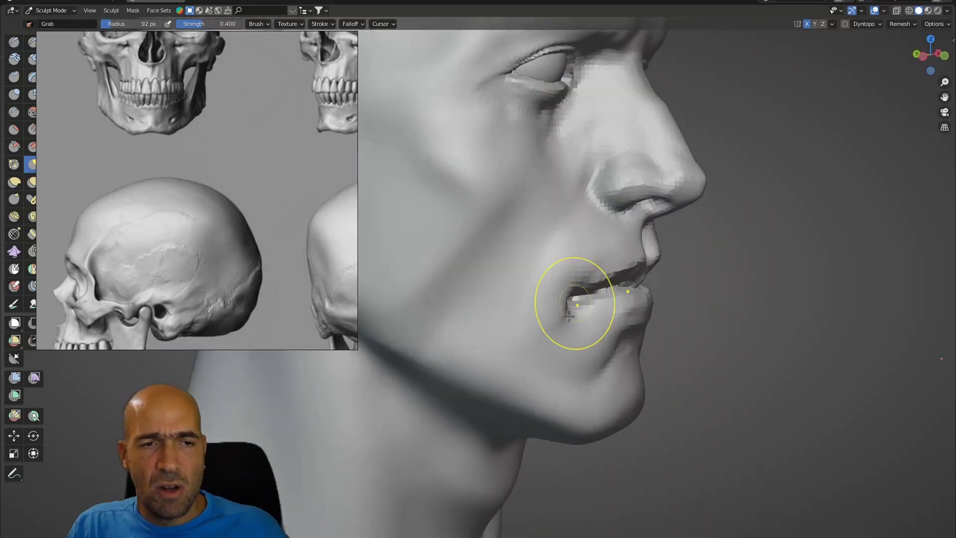
middle_click_drag(554, 331, 552, 300)
Step: Zoom out from the head and widen the reference board to take in the surrounding skull images
scroll(577, 298, "down", 5)
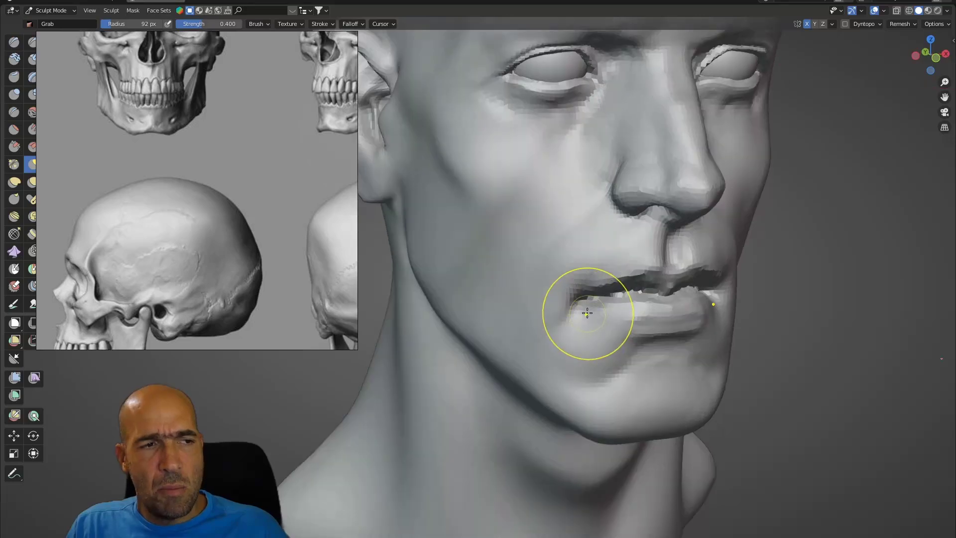
scroll(250, 184, "down", 2)
middle_click_drag(282, 167, 250, 210)
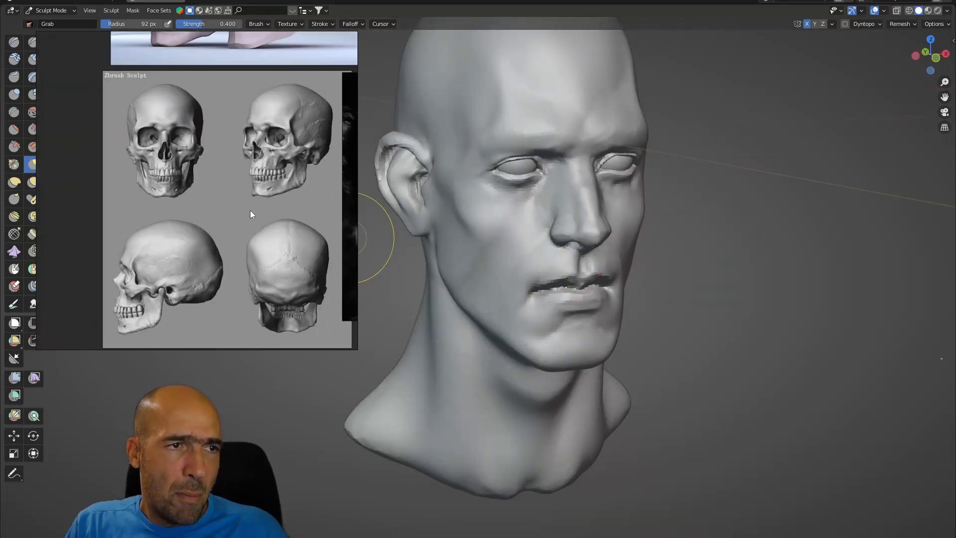
scroll(254, 207, "down", 3)
middle_click_drag(271, 149, 255, 179)
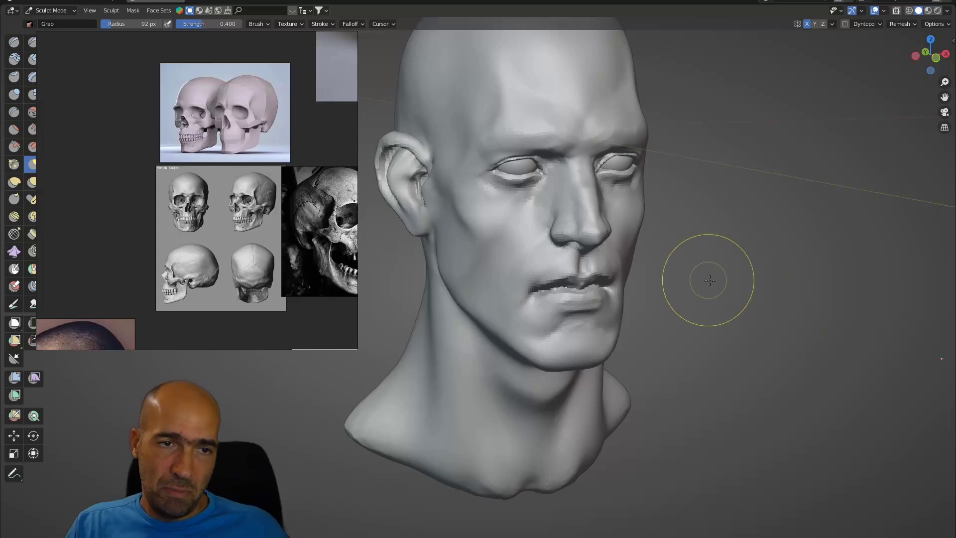
Step: Examine the eyes, nose and cheekbone of the head from the front, three-quarter and side angles
key("KP_1")
scroll(628, 254, "up", 5)
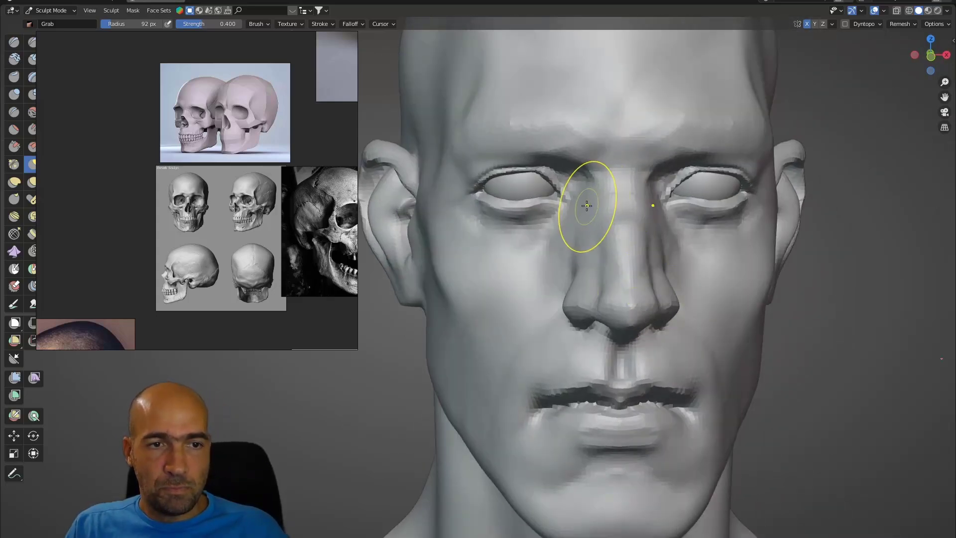
middle_click_drag(587, 214, 597, 211)
key("d")
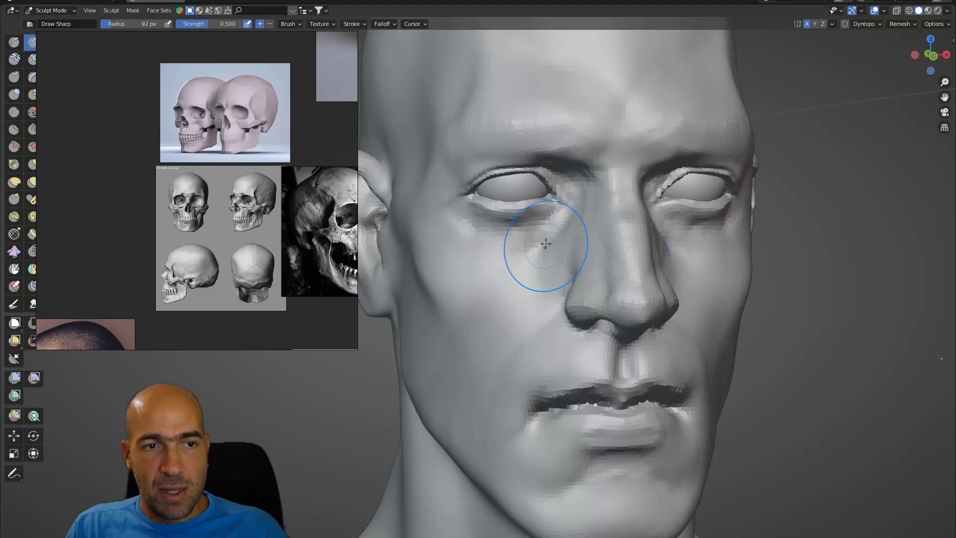
scroll(507, 260, "down", 3)
mouse_move(506, 261)
middle_mouse_down()
mouse_move(561, 288)
mouse_move(536, 287)
mouse_move(505, 246)
mouse_move(520, 237)
middle_mouse_up()
scroll(535, 288, "up", 3)
key("g")
scroll(538, 251, "up", 2)
key("x")
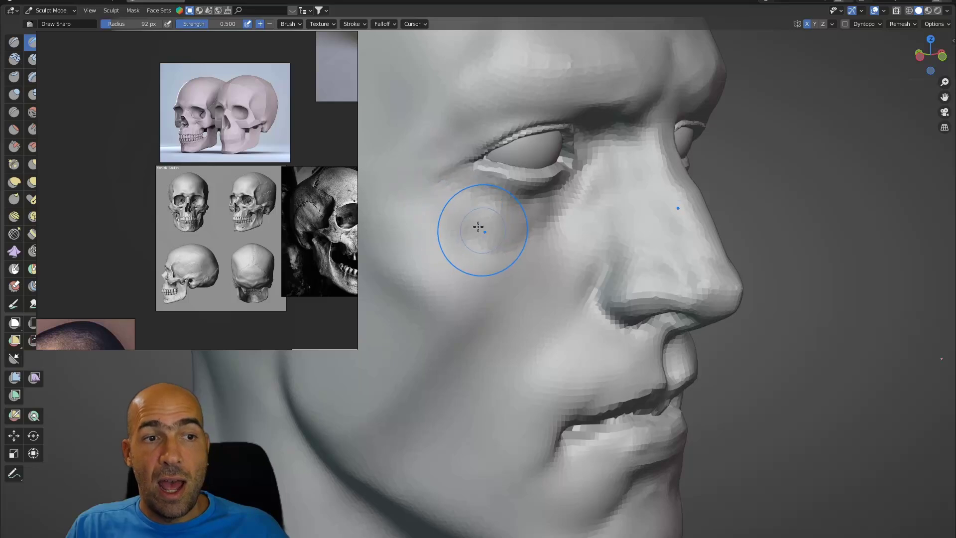
middle_click_drag(454, 181, 485, 198, "shift")
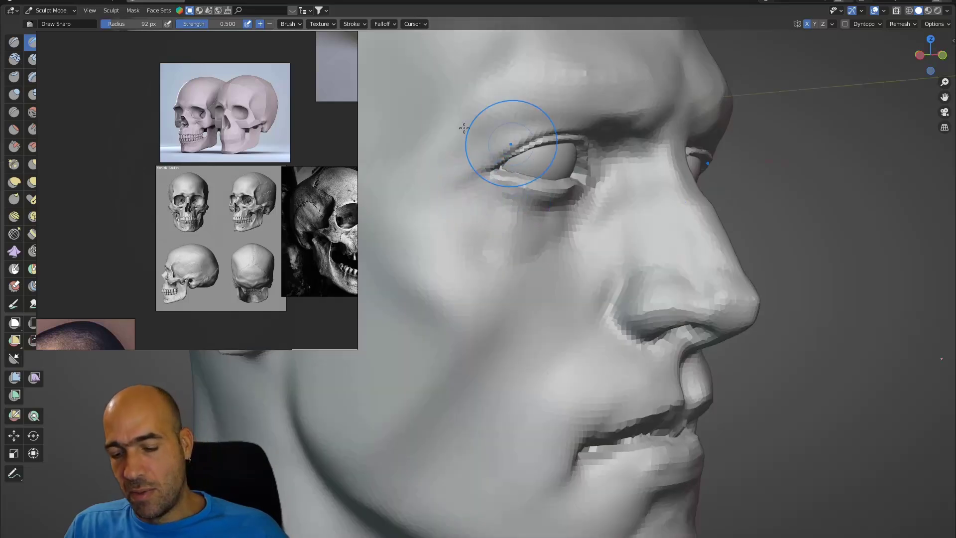
Step: Mark the start of the nasolabial fold beside the nose wing with the Draw Sharp brush at a 52 px radius
left_click(479, 134)
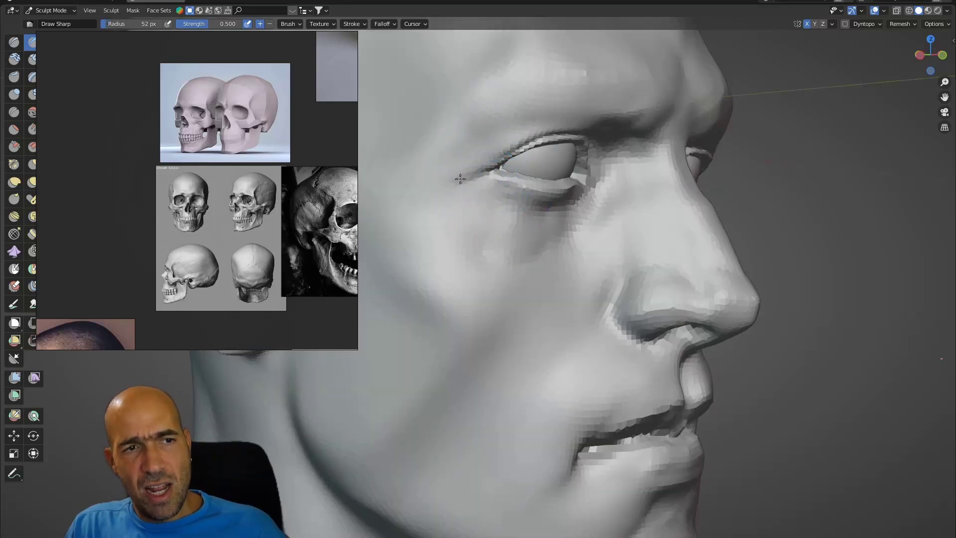
middle_click_drag(456, 224, 486, 230)
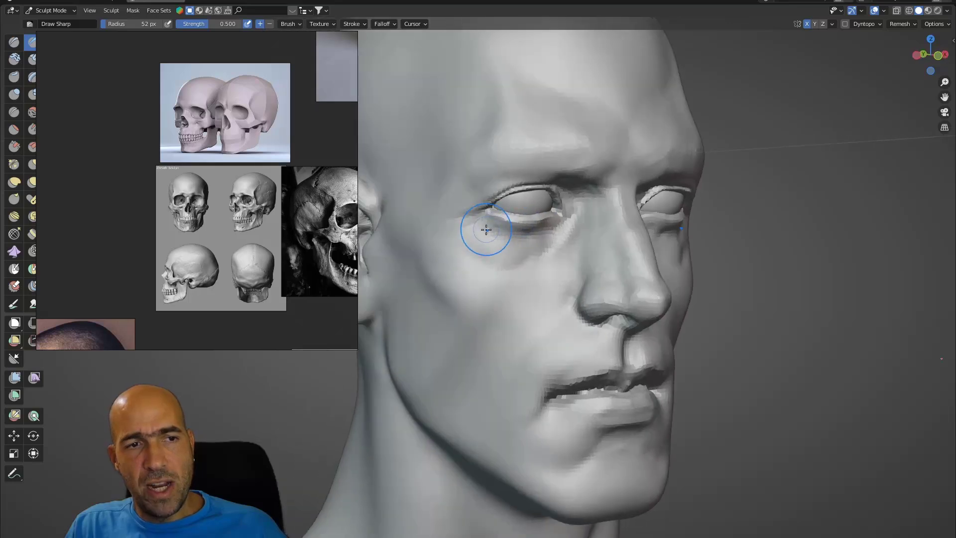
middle_click_drag(551, 244, 527, 246)
scroll(525, 248, "down", 3)
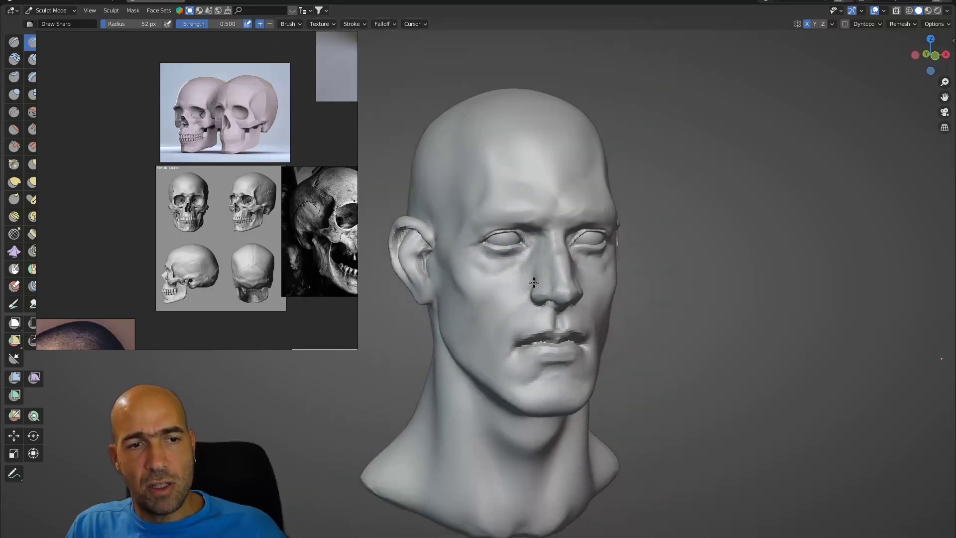
middle_click_drag(580, 271, 554, 268)
scroll(538, 244, "up", 4)
middle_click_drag(503, 251, 610, 249)
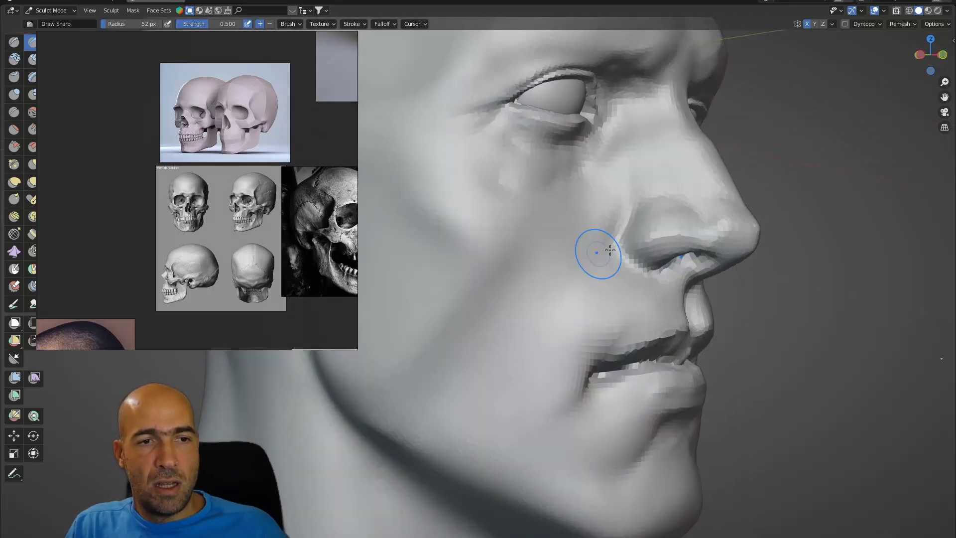
Step: Build up the nasolabial fold from the nose wing down the cheek with Clay Strips at 52 px, and check it from the front
key("c")
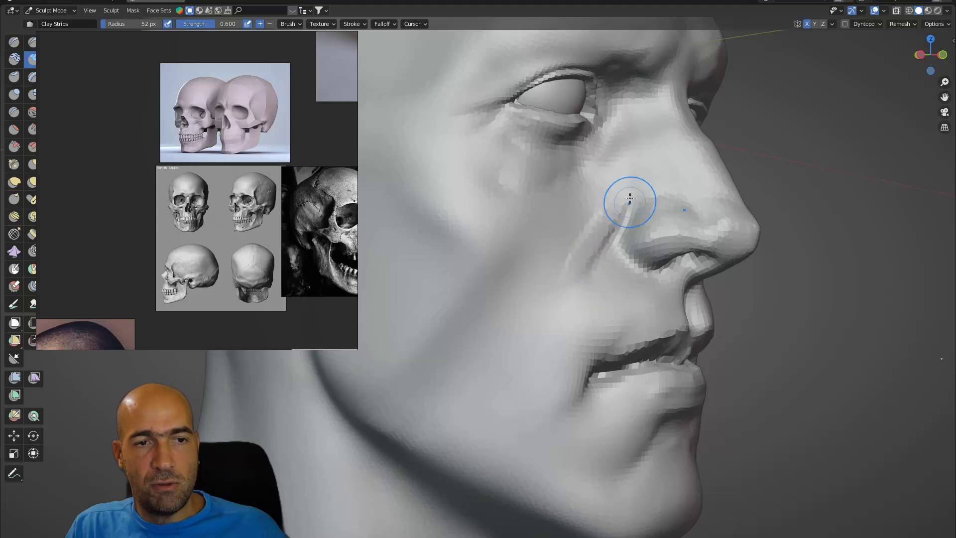
left_click_drag(625, 199, 534, 313)
left_click_drag(615, 196, 581, 233)
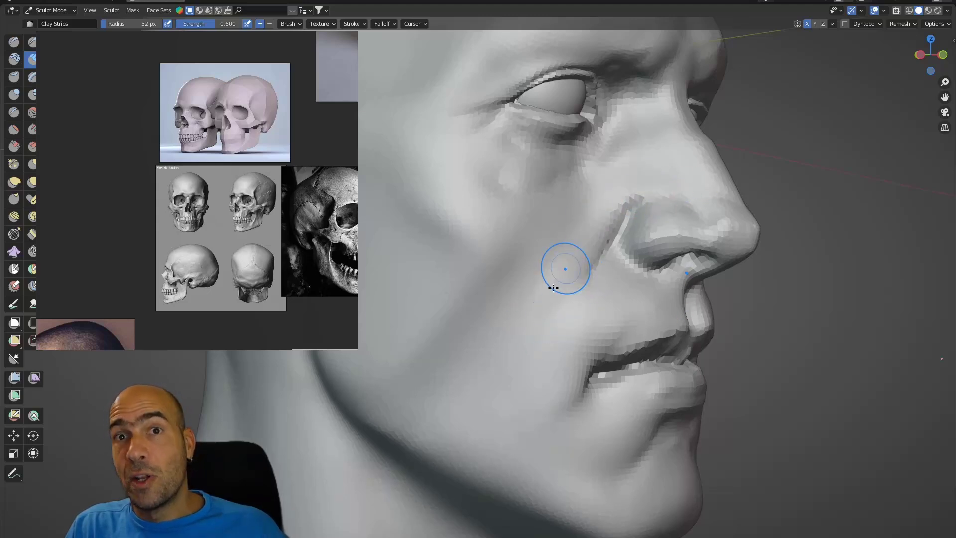
middle_click_drag(568, 325, 542, 319)
scroll(542, 314, "down", 4)
key("d")
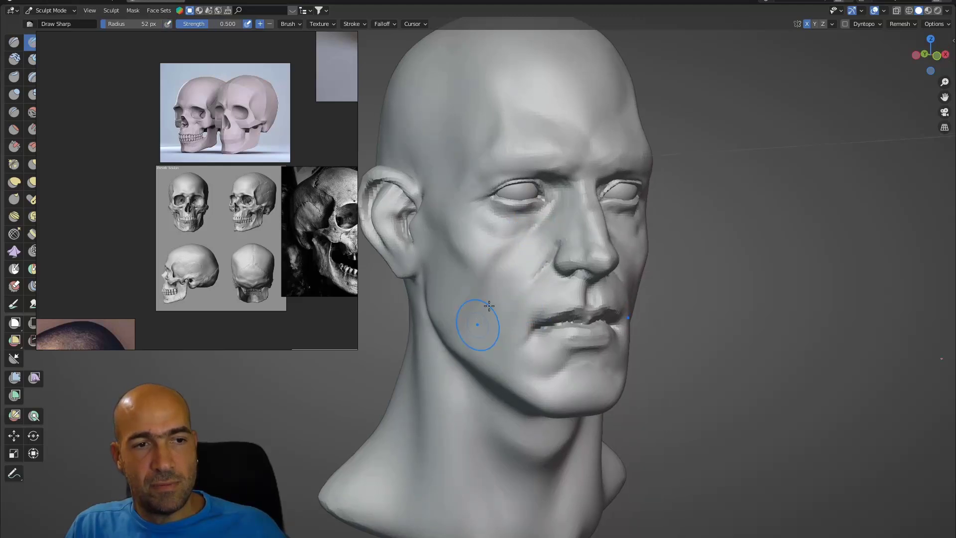
key("KP_1")
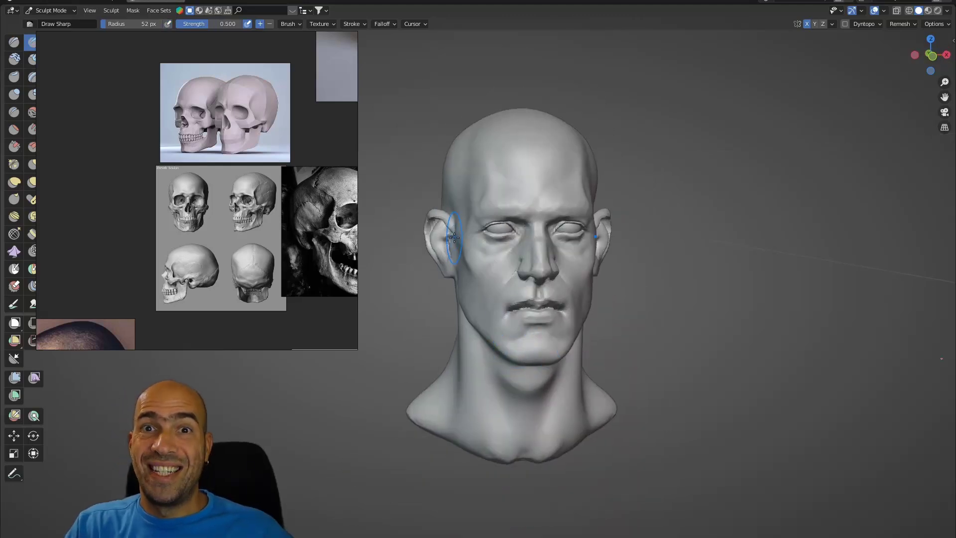